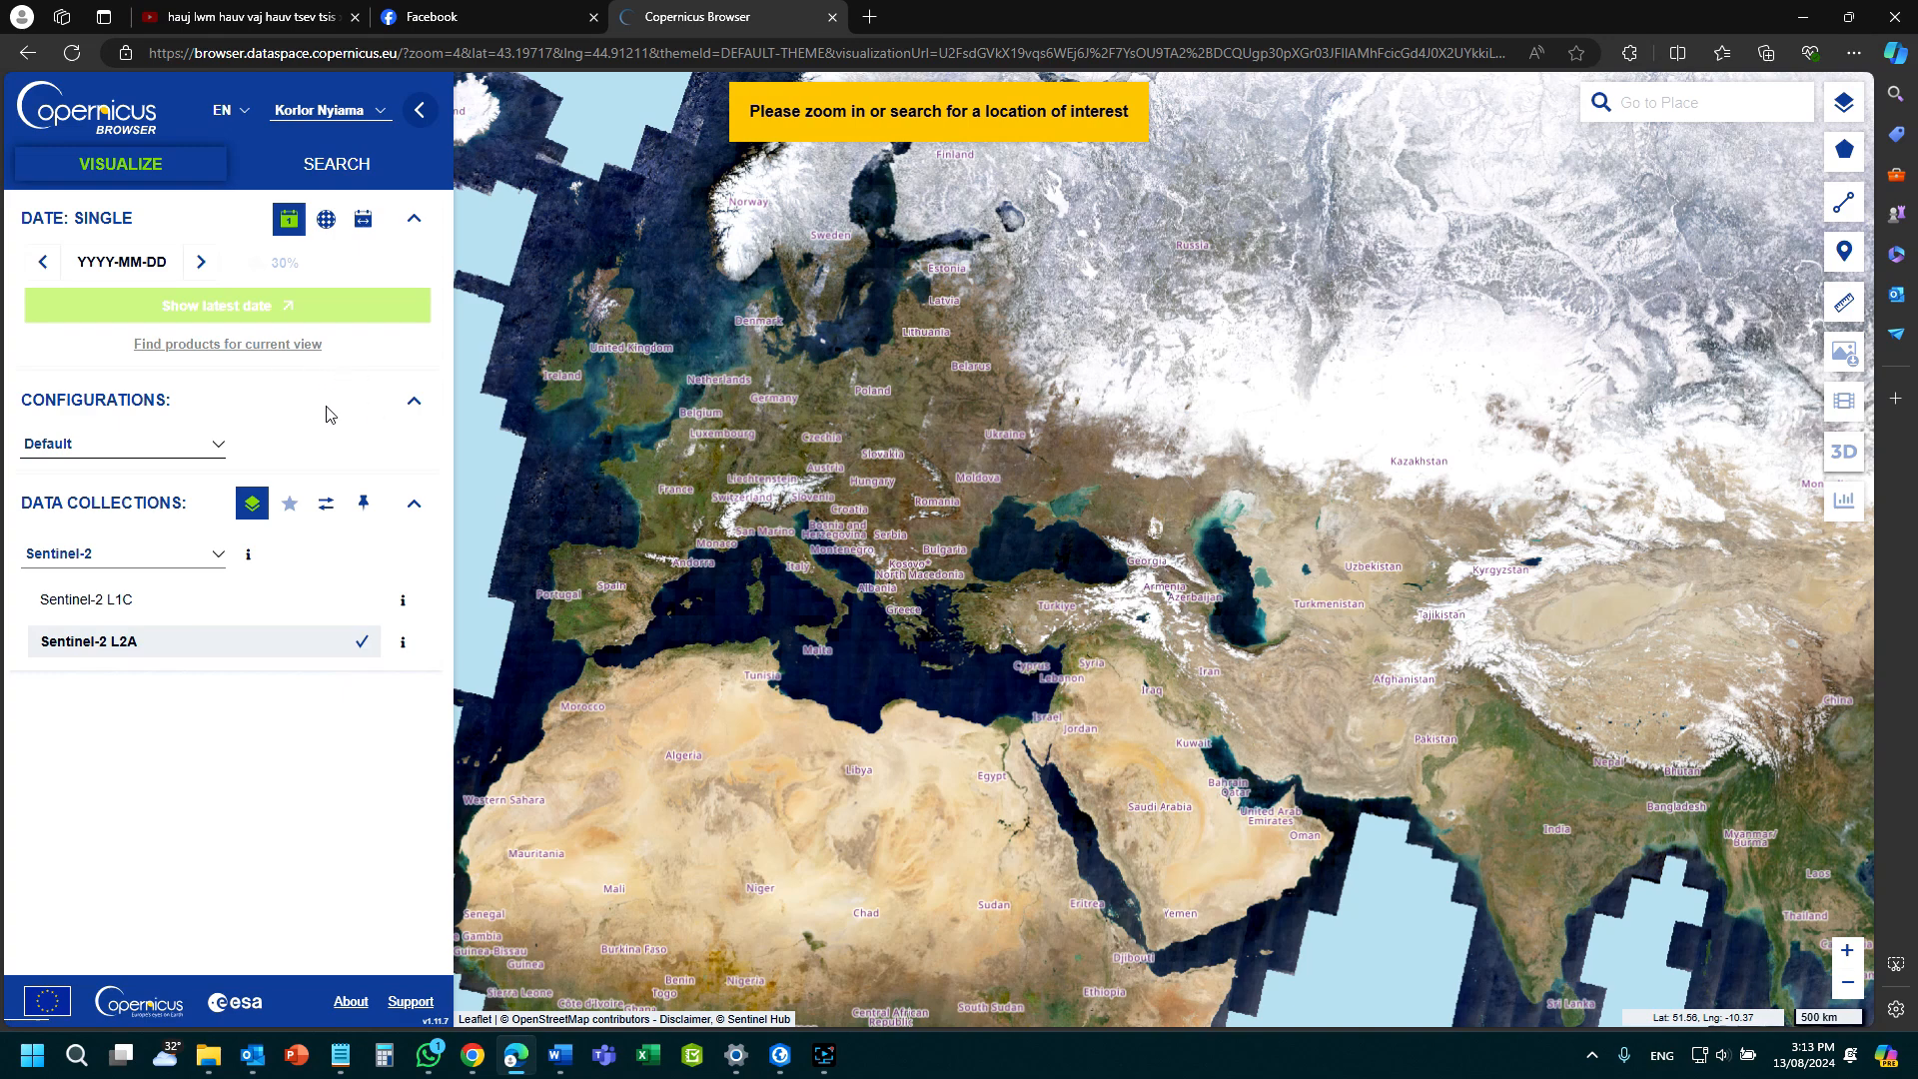
# Open the imagery date calendar to view the acquisition dates for August 2024, and close it again.
pyautogui.click(172, 265)
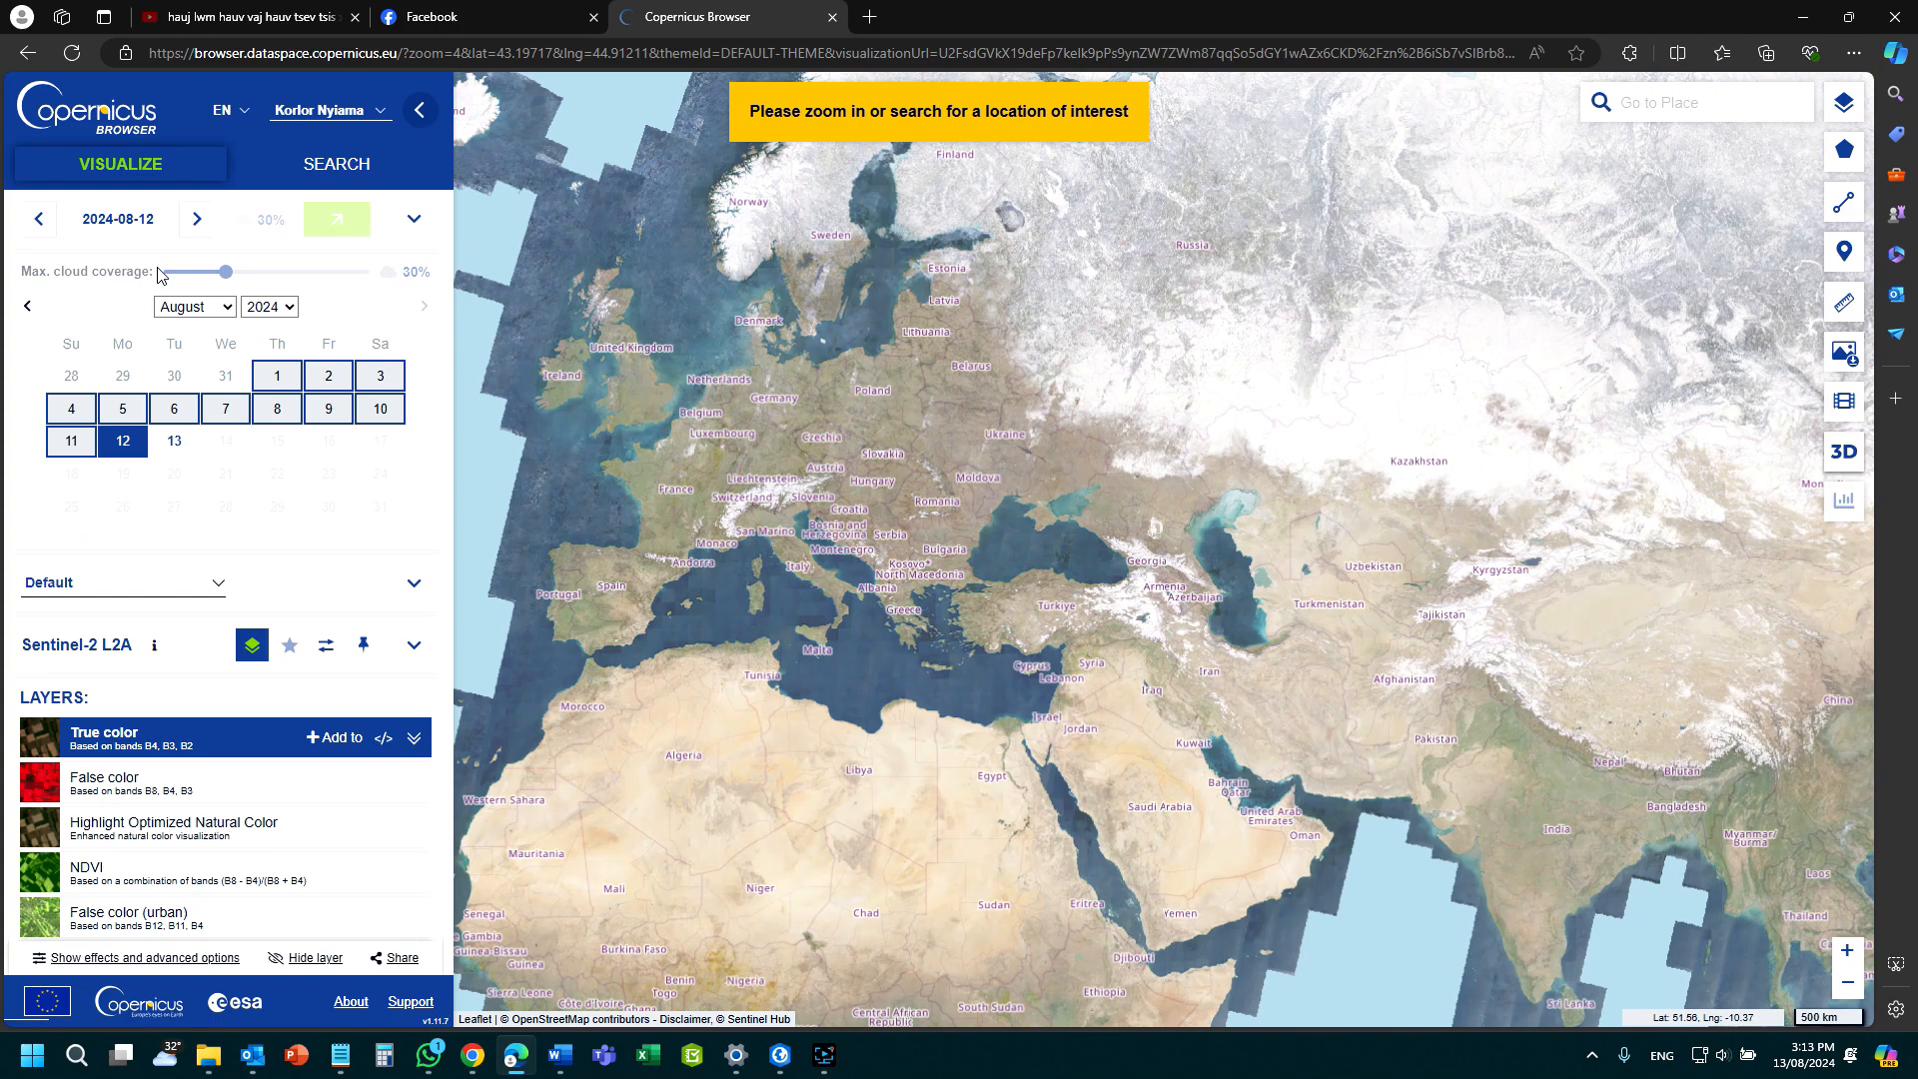
pyautogui.click(130, 236)
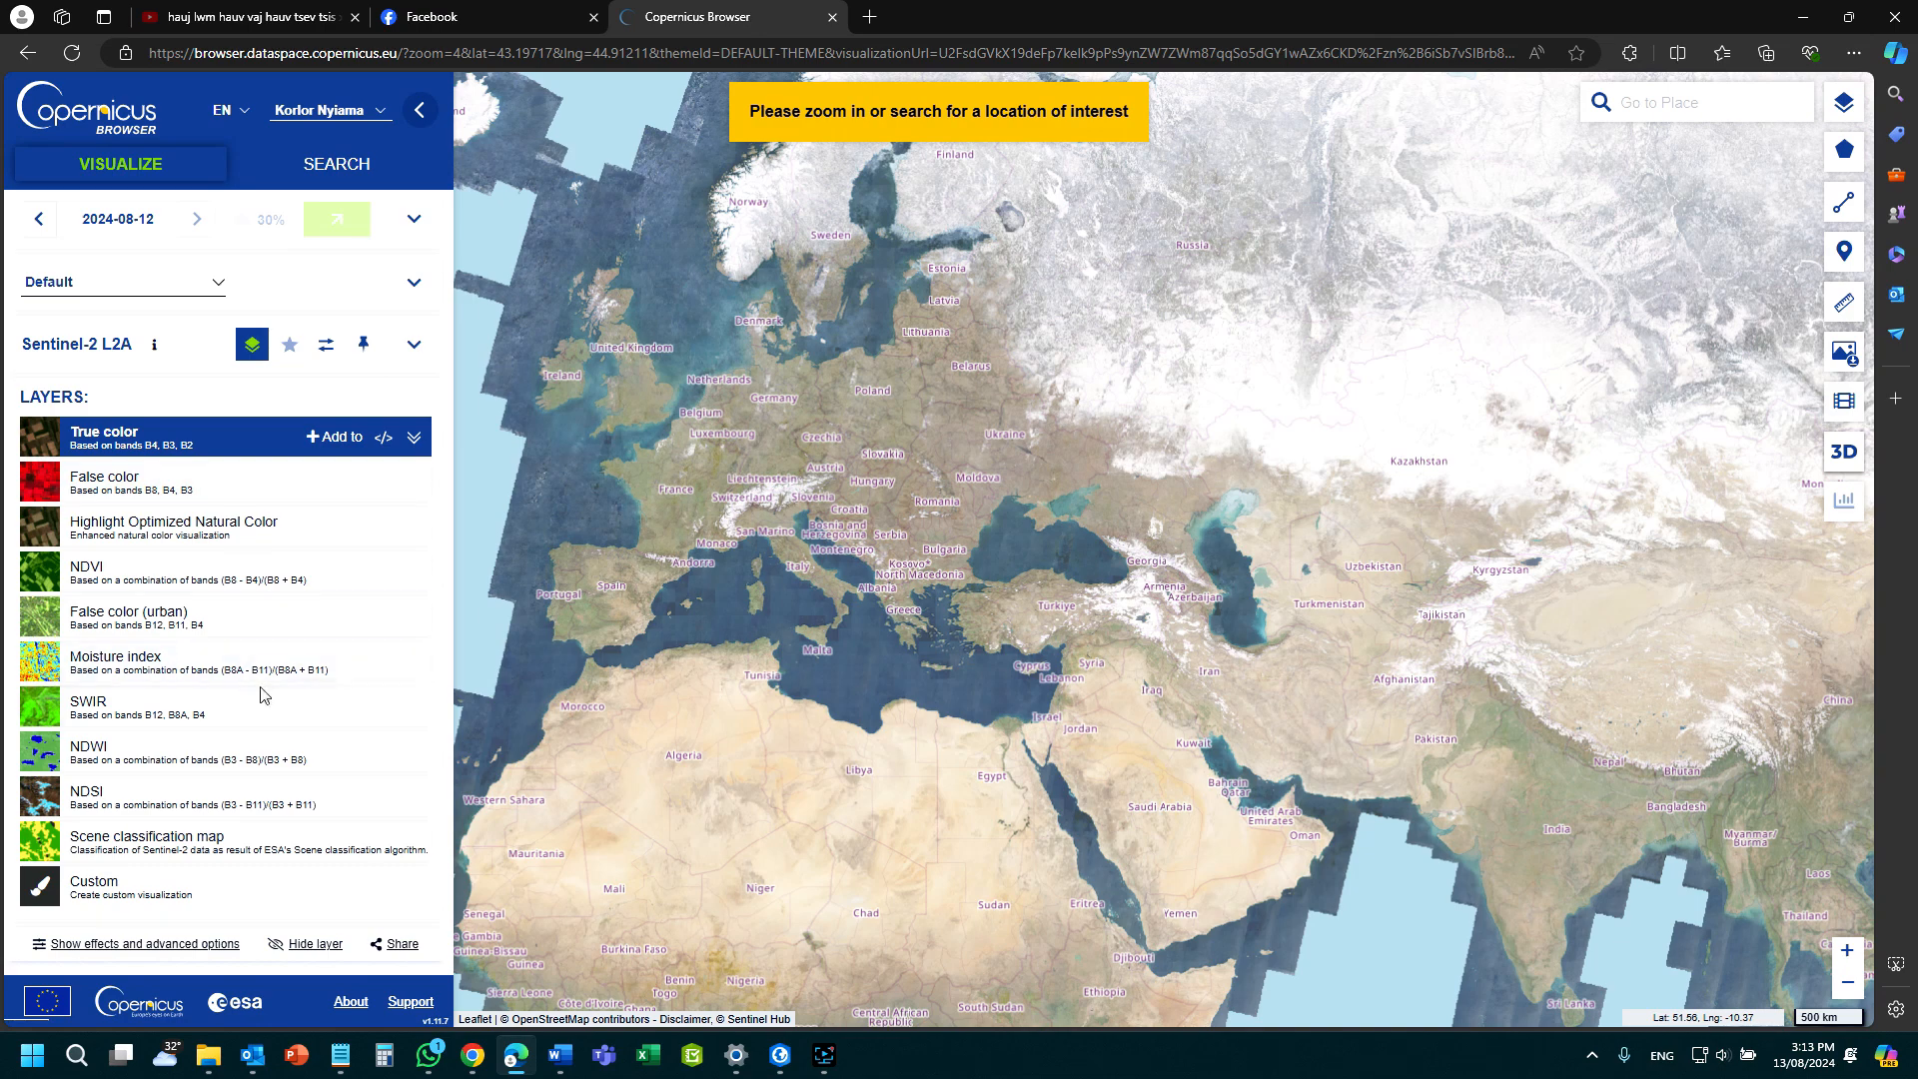
pyautogui.click(102, 344)
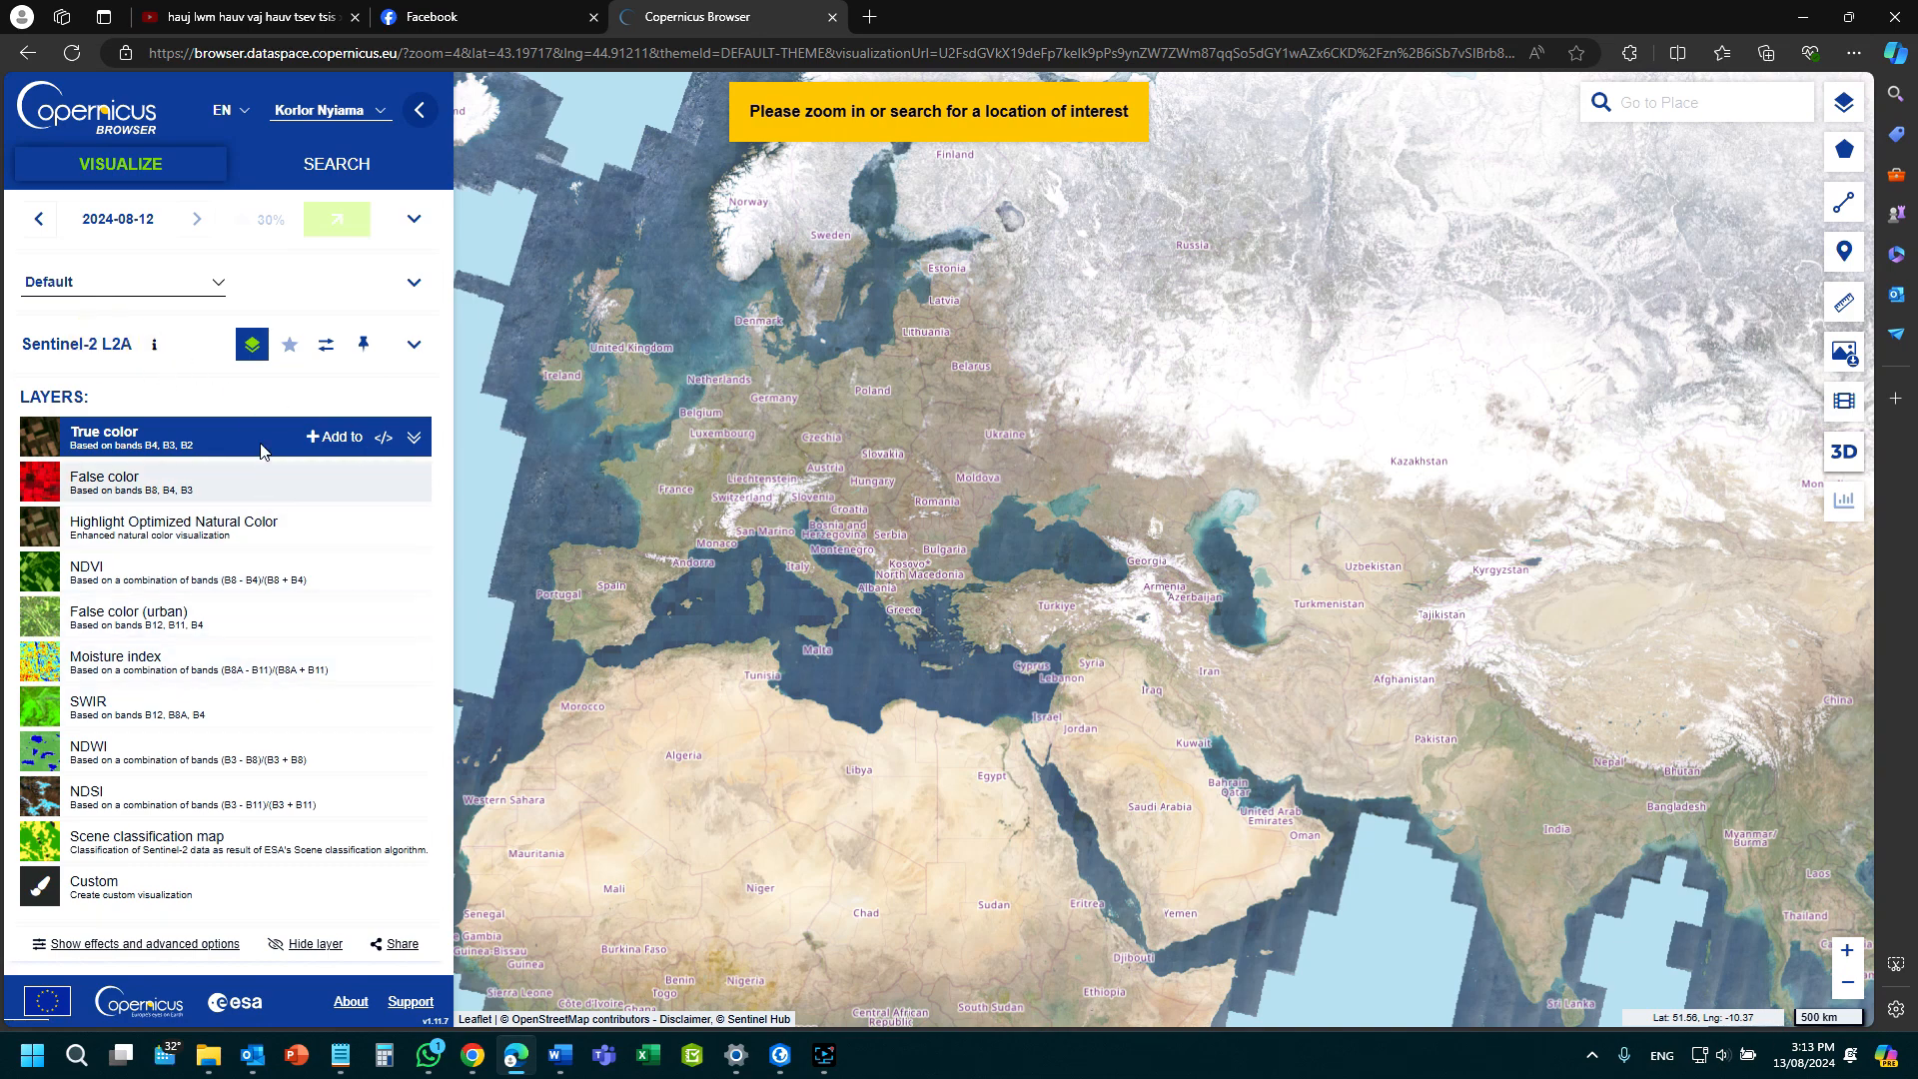
# Switch the configuration theme from Default to Agriculture.
pyautogui.click(217, 282)
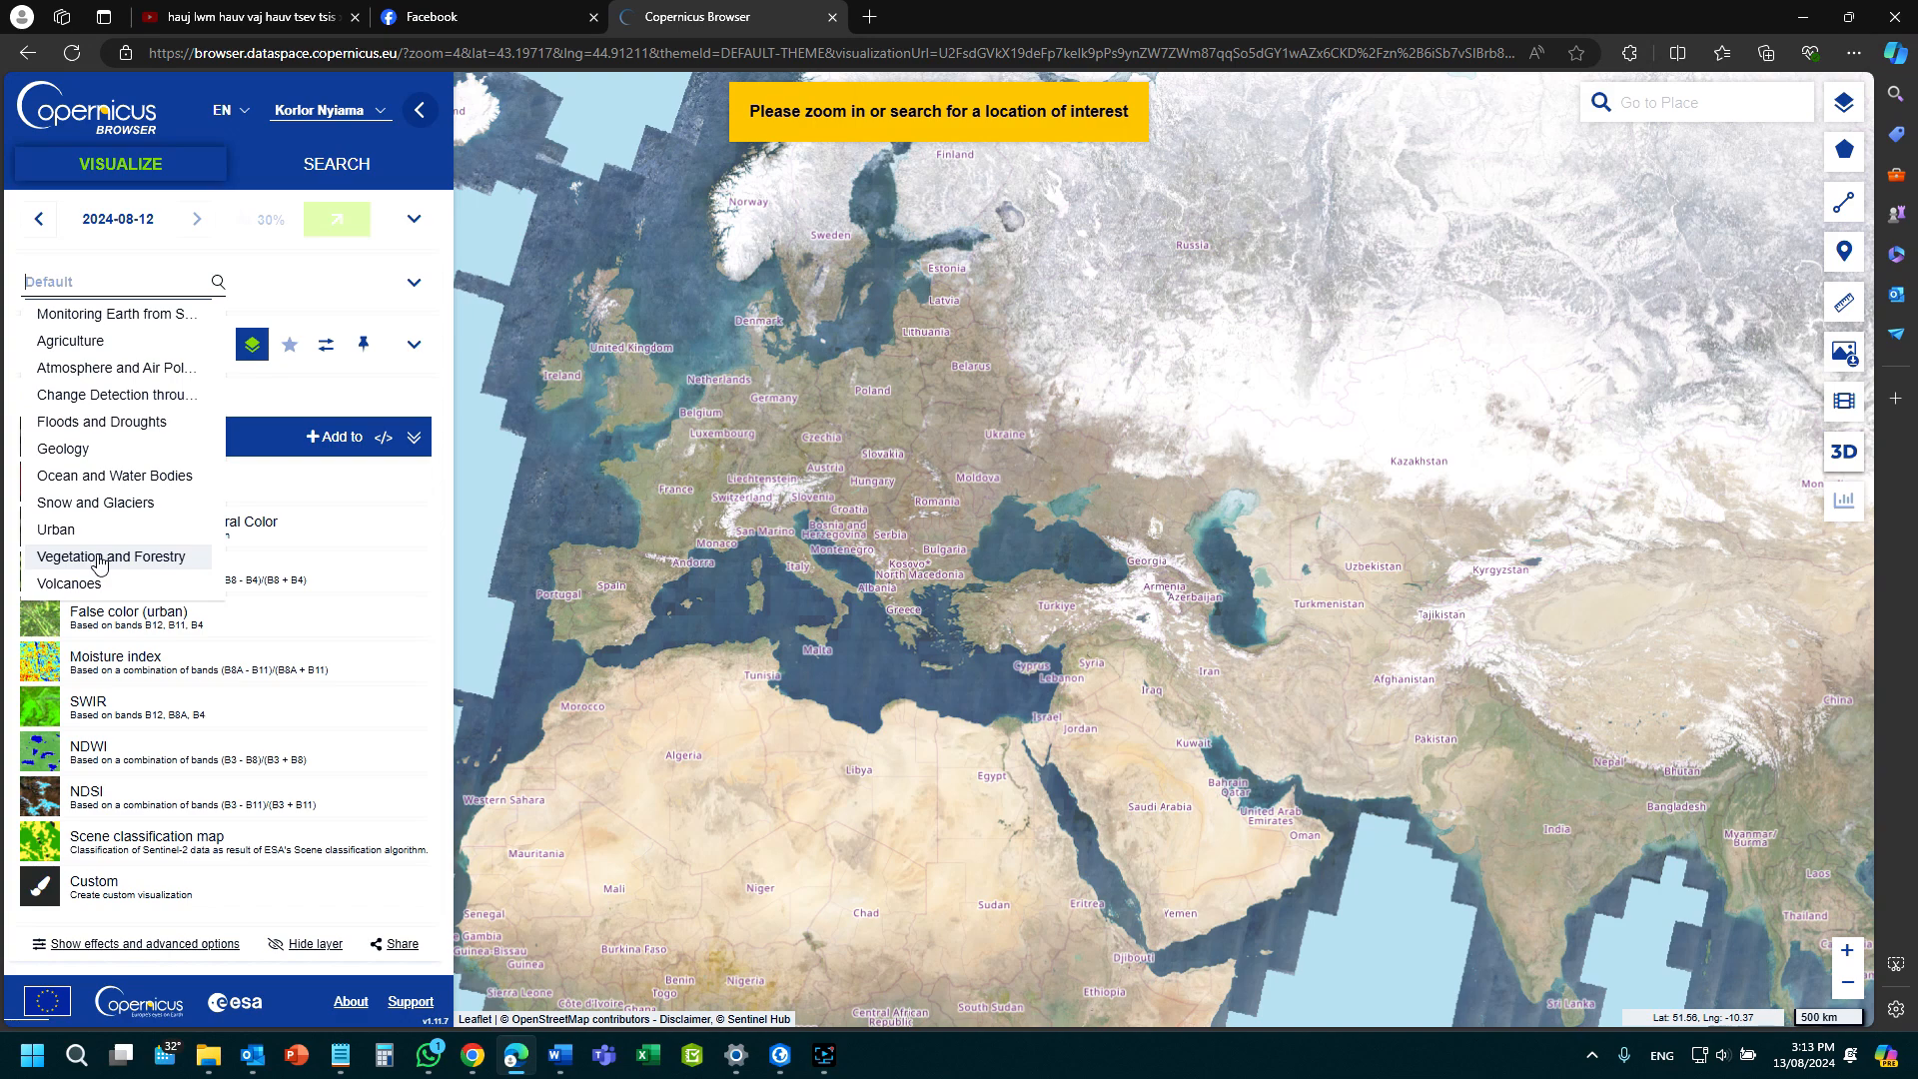
pyautogui.scroll(1, 98, 555)
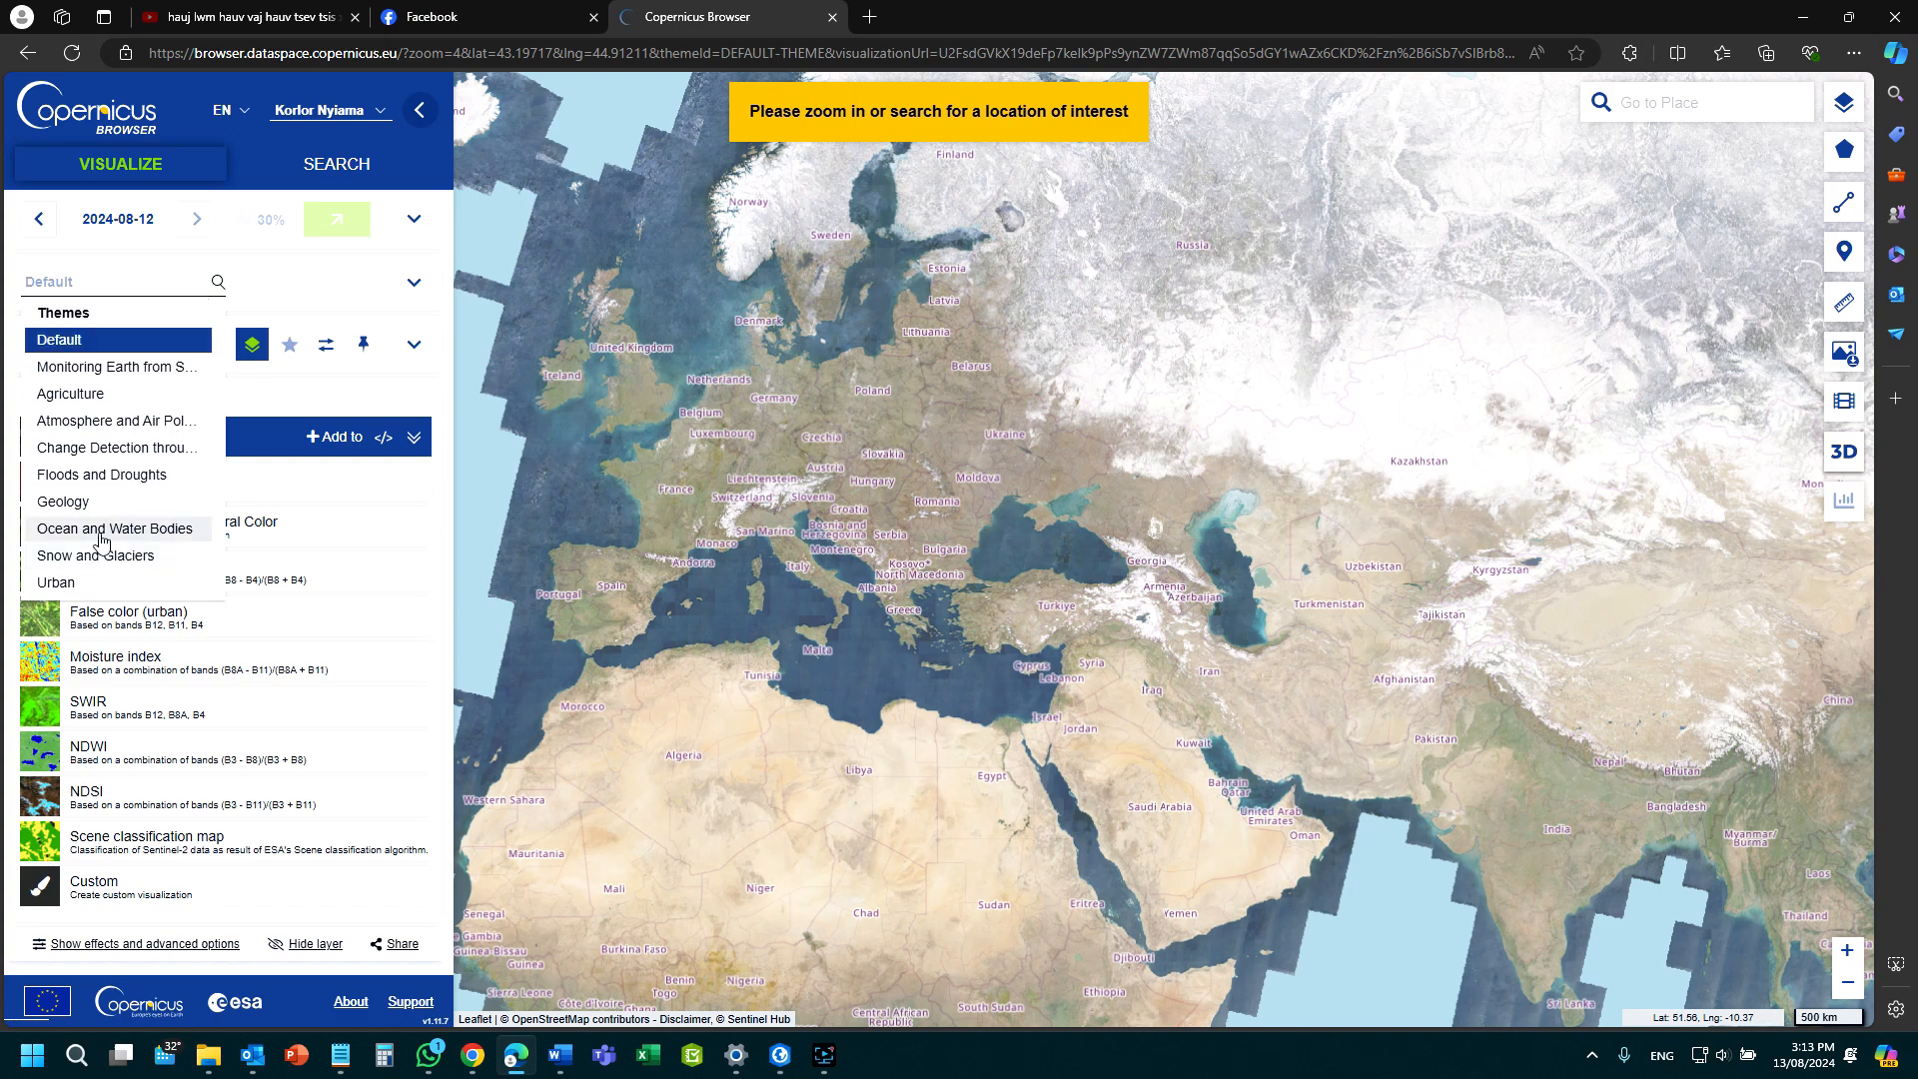
pyautogui.click(94, 396)
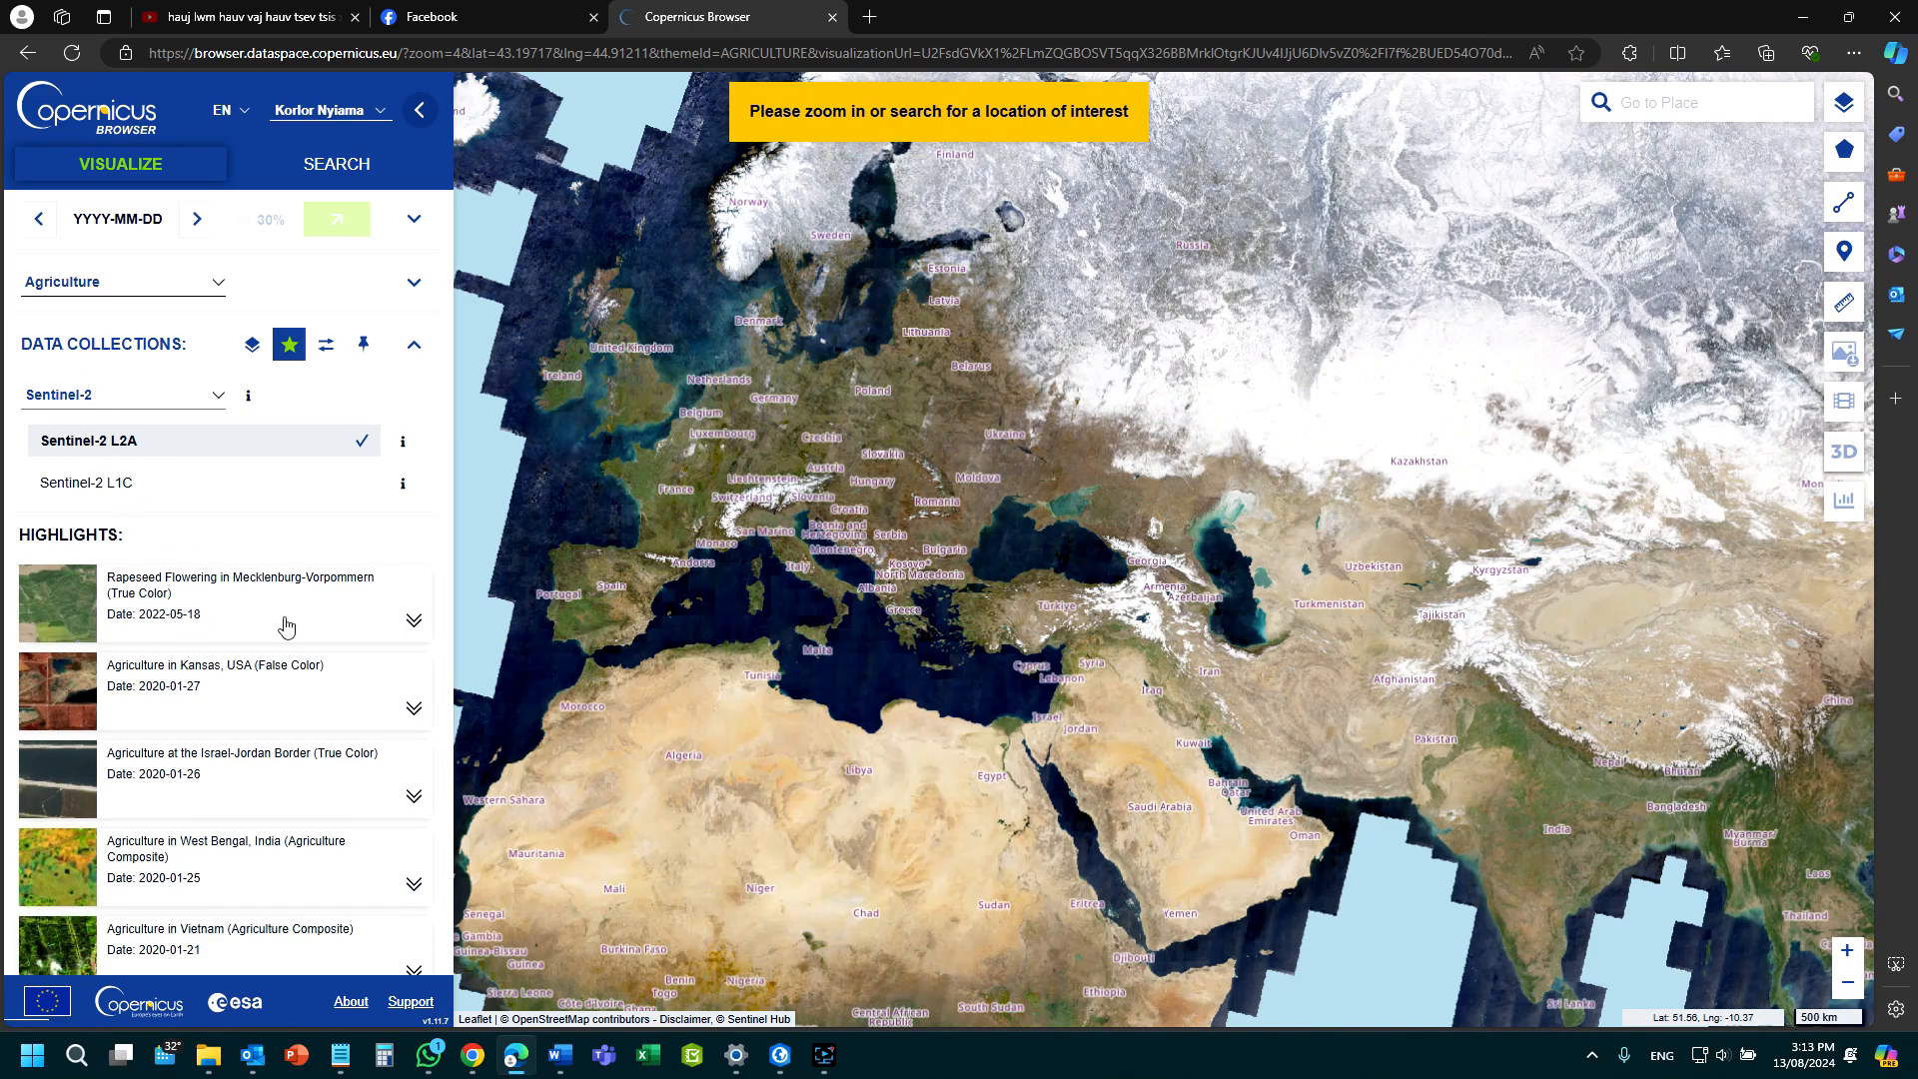
# Show the Rapeseed Flowering in Mecklenburg-Vorpommern (True Color) highlight on the map together with its description.
pyautogui.click(413, 620)
pyautogui.click(74, 627)
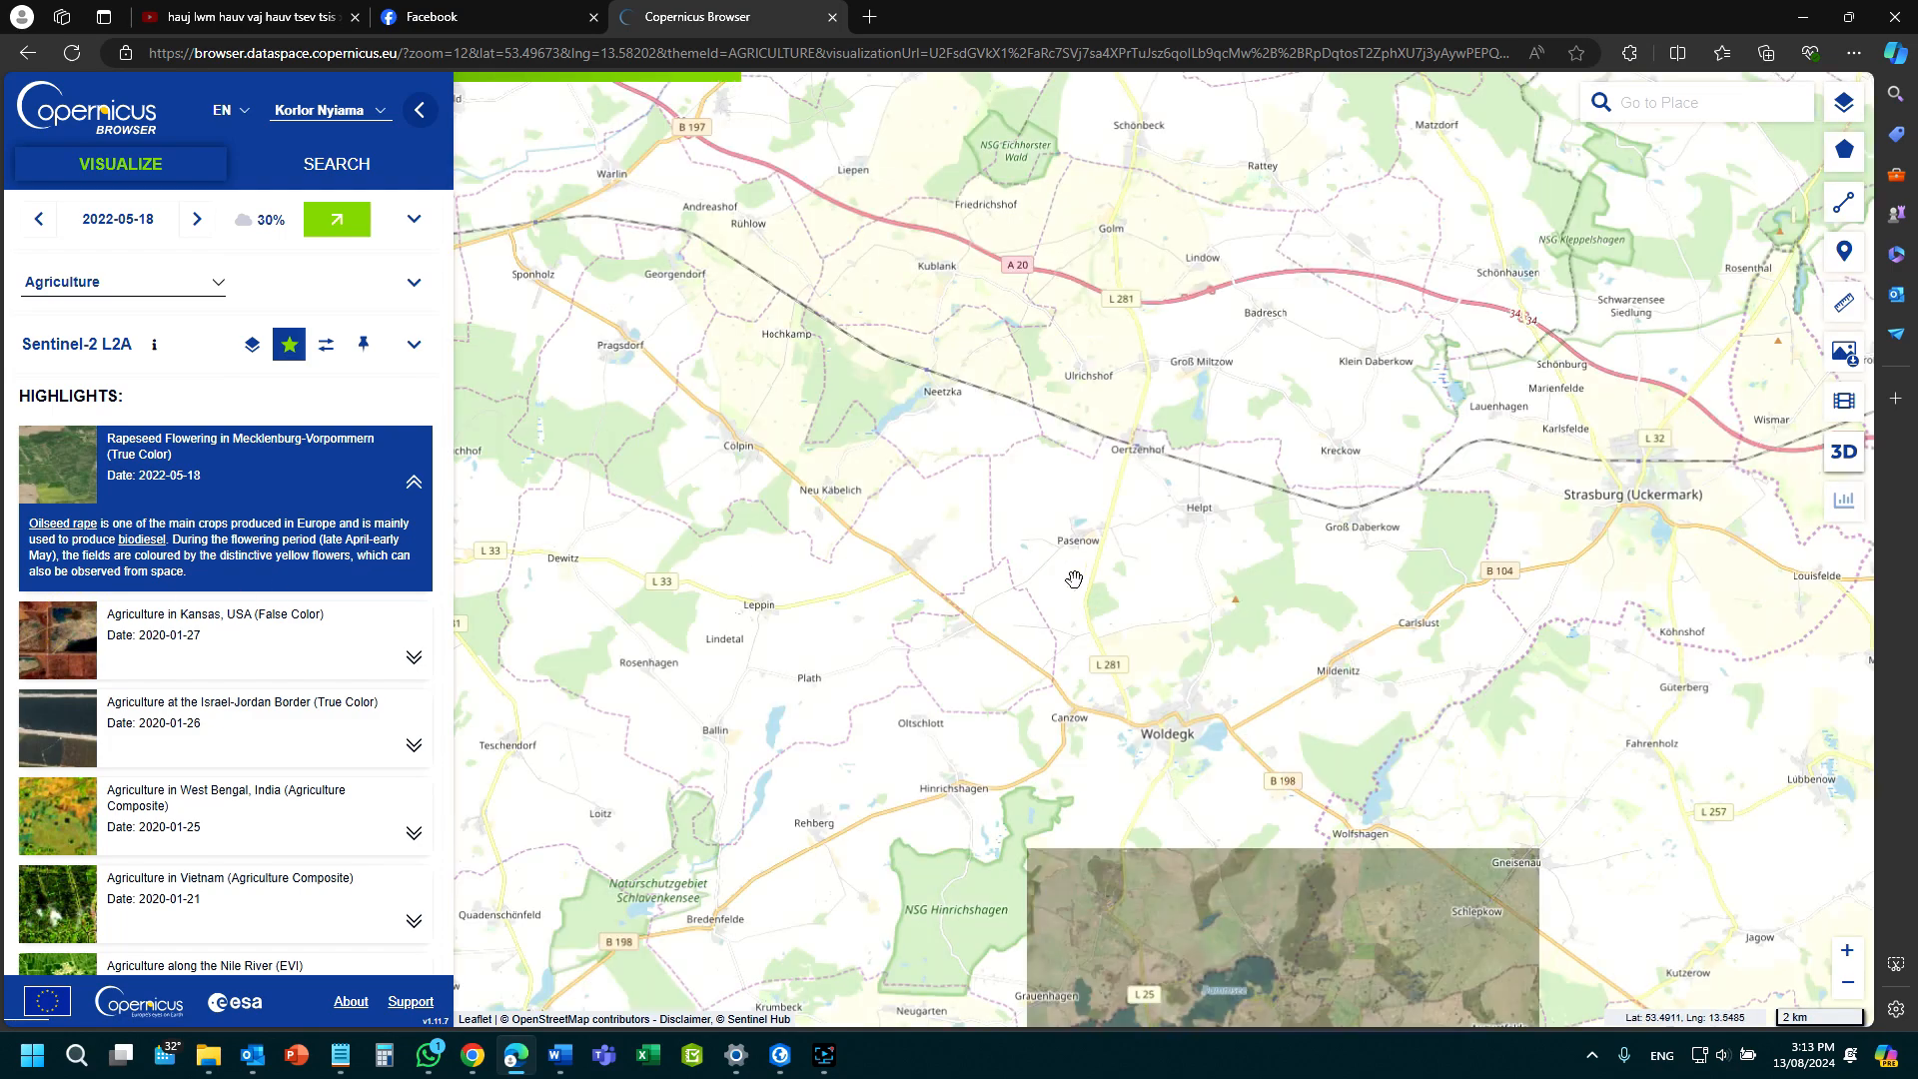
pyautogui.scroll(-1, 1081, 583)
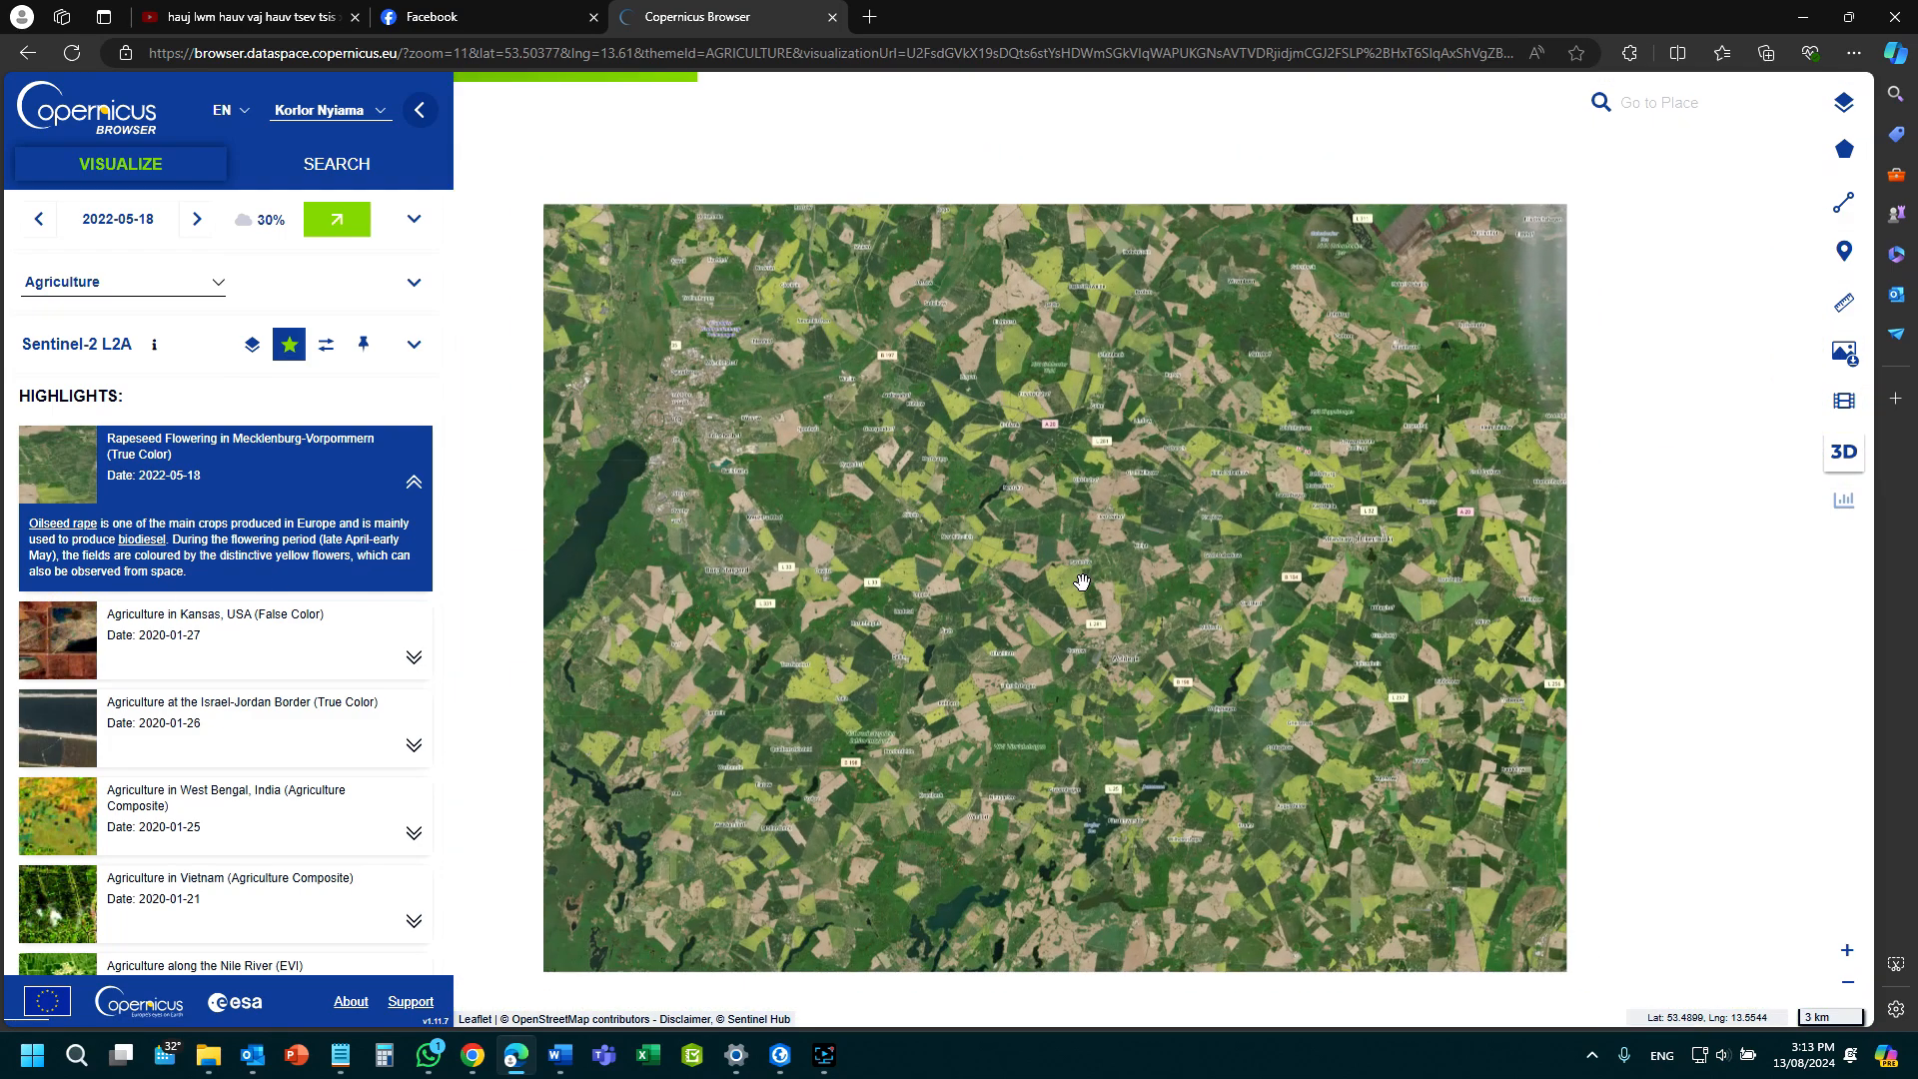
# Return the configuration to the Default theme.
pyautogui.click(150, 281)
pyautogui.scroll(-1, 104, 546)
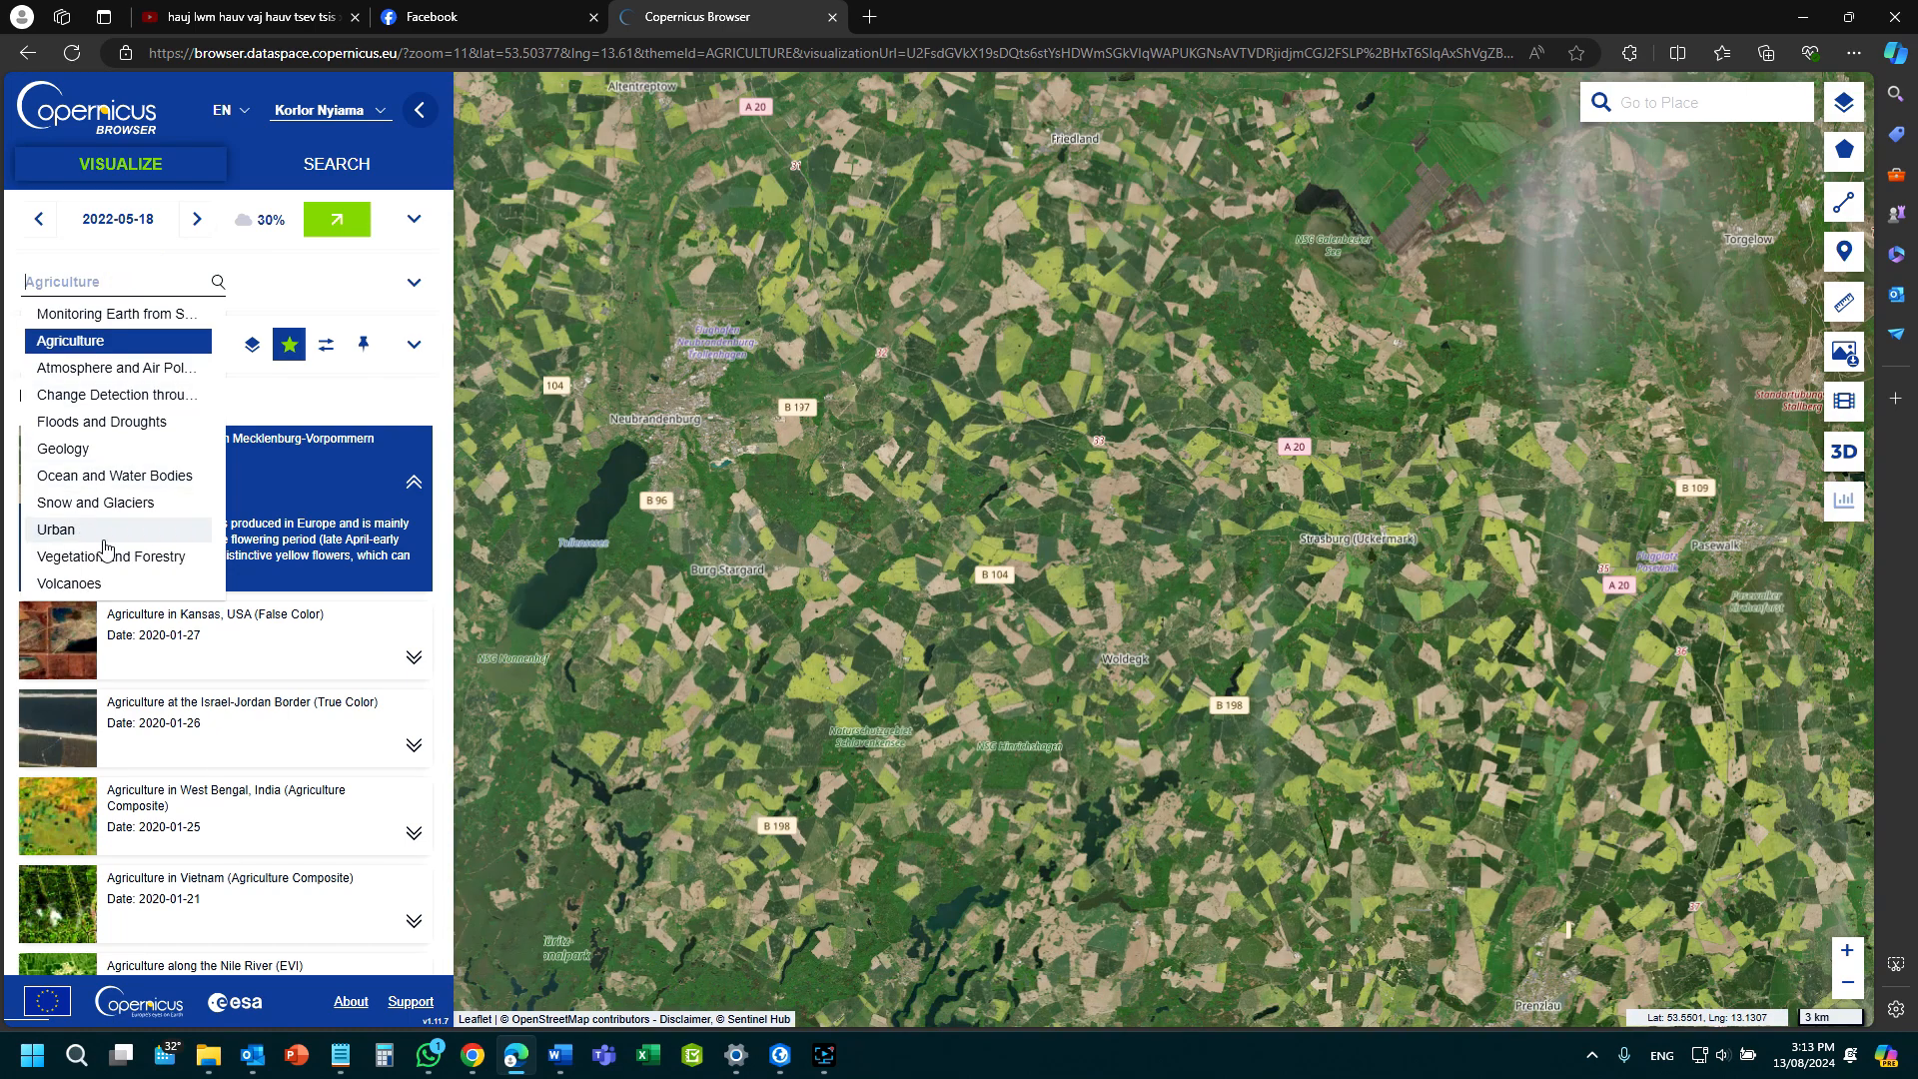
pyautogui.scroll(1, 105, 539)
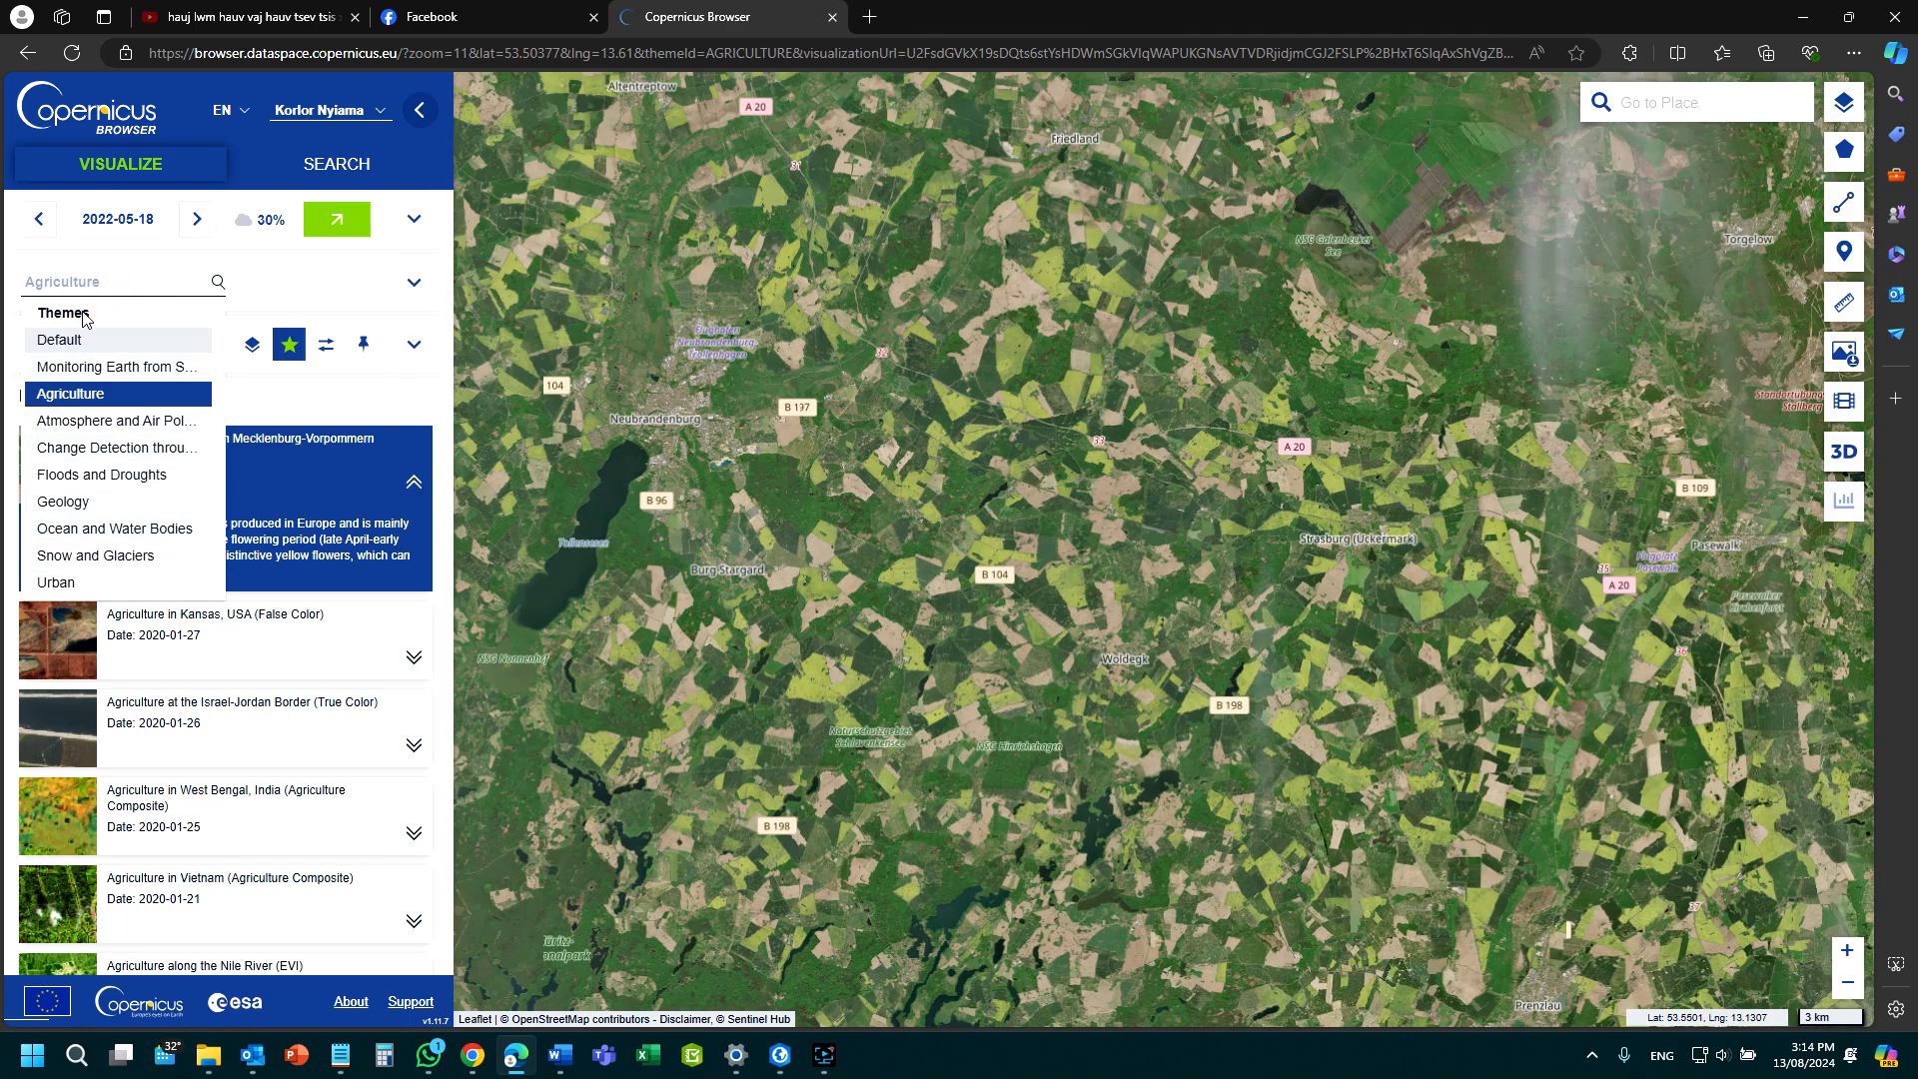
pyautogui.click(62, 339)
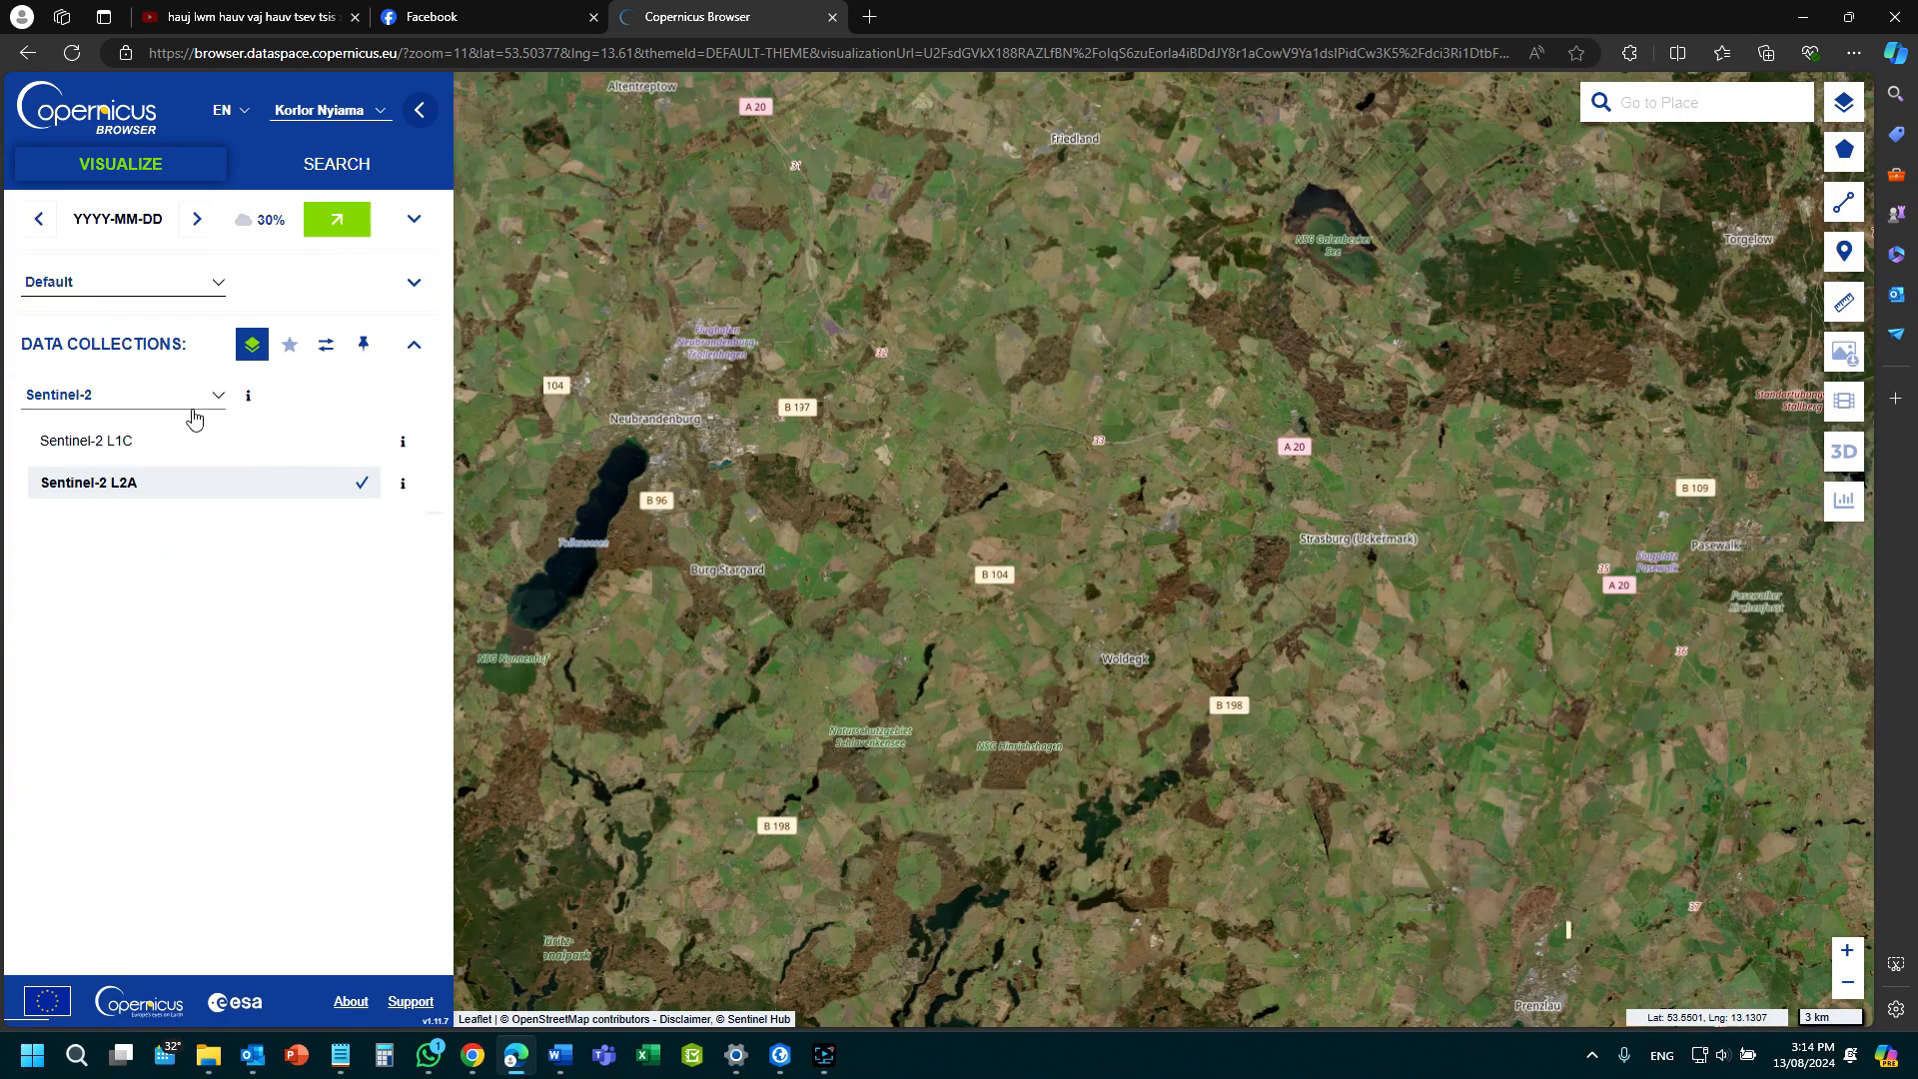
# Choose Sentinel-2 L2A as the data collection and read its description.
pyautogui.click(171, 399)
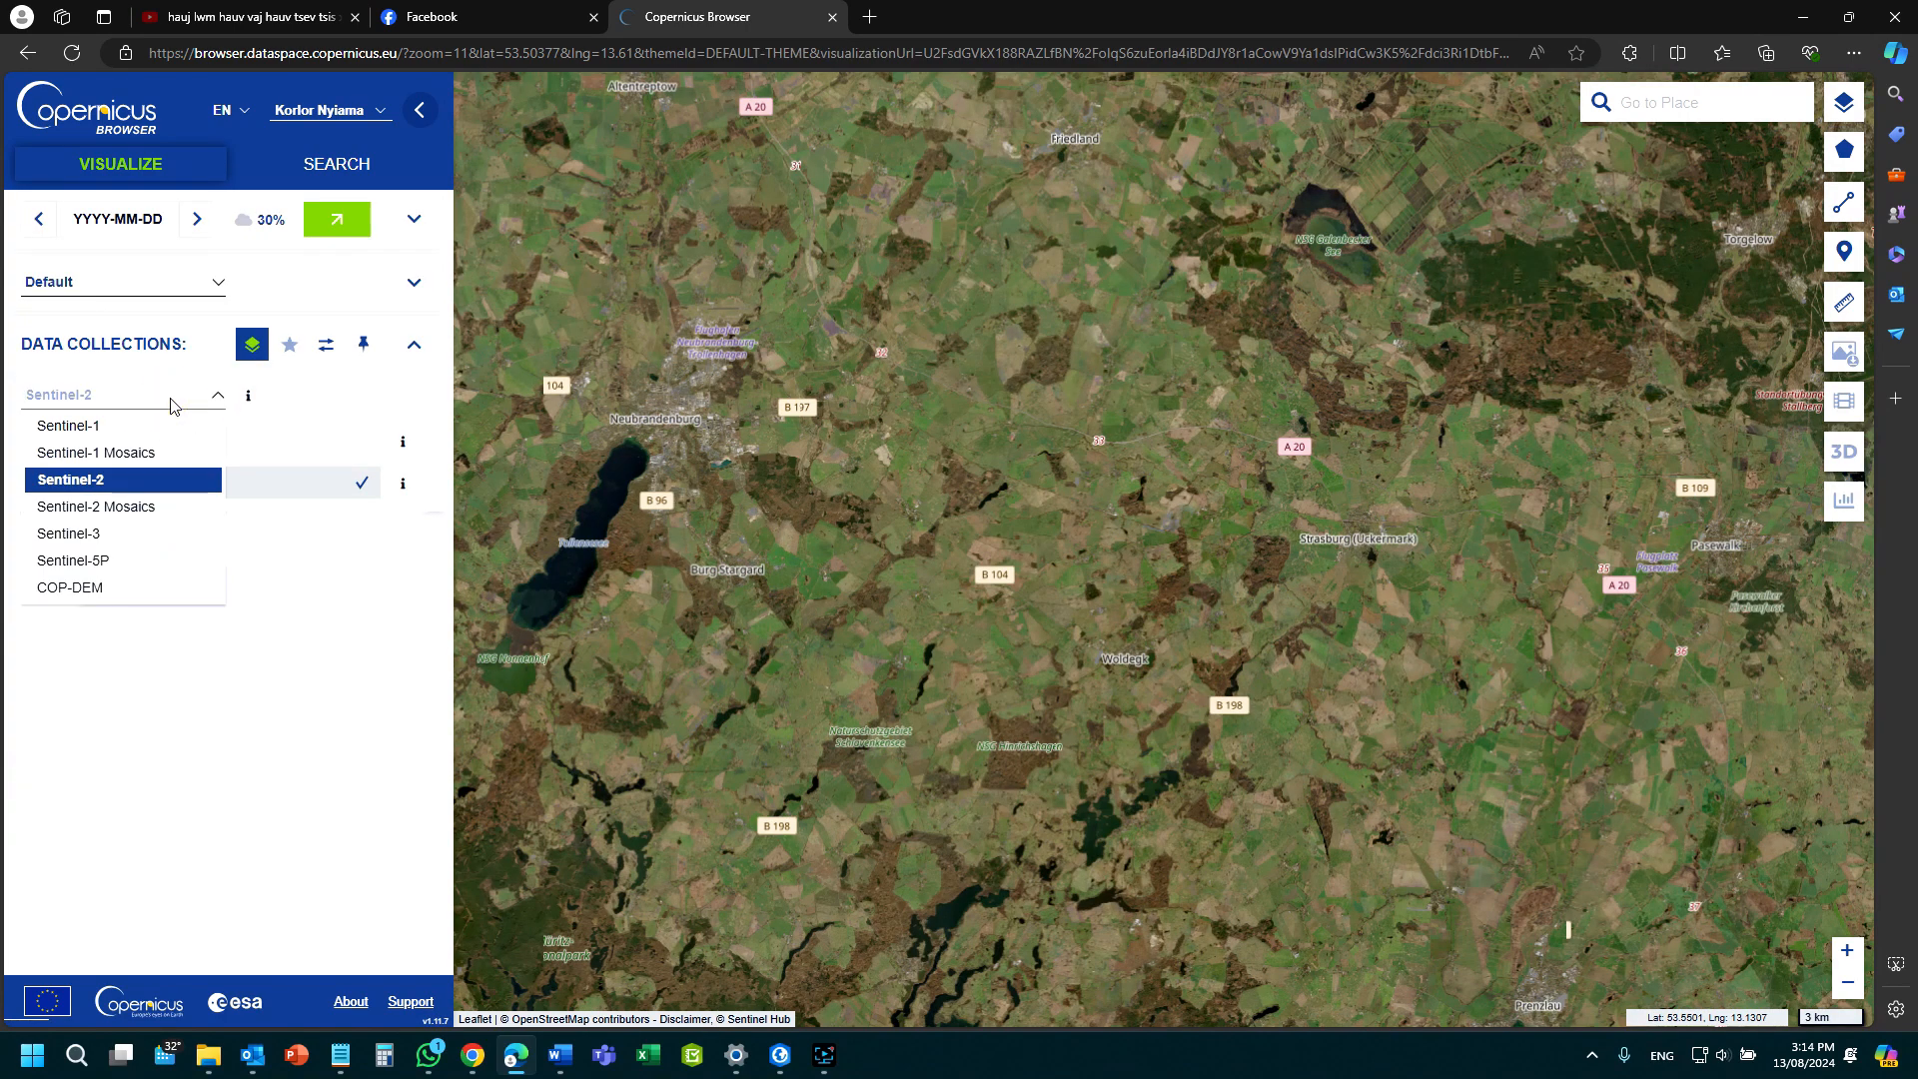
pyautogui.click(95, 477)
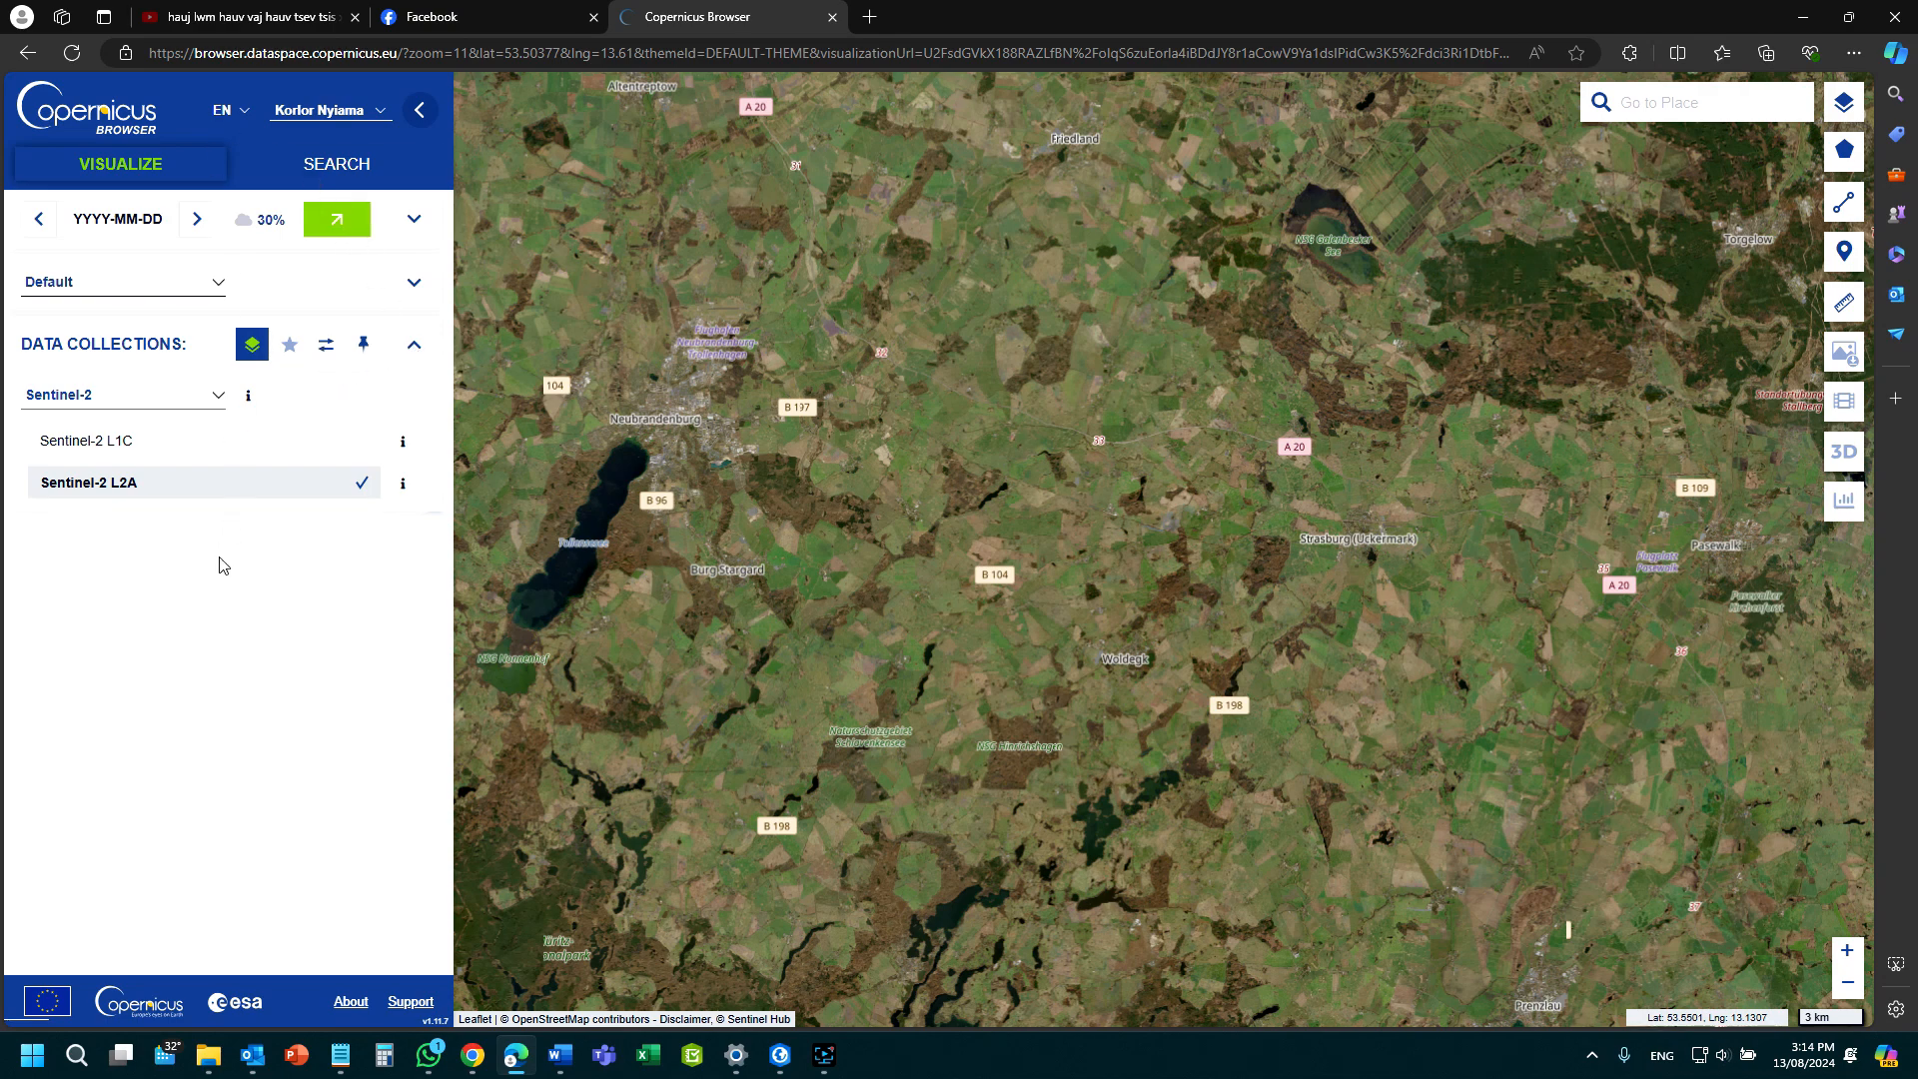
pyautogui.click(362, 488)
pyautogui.click(401, 485)
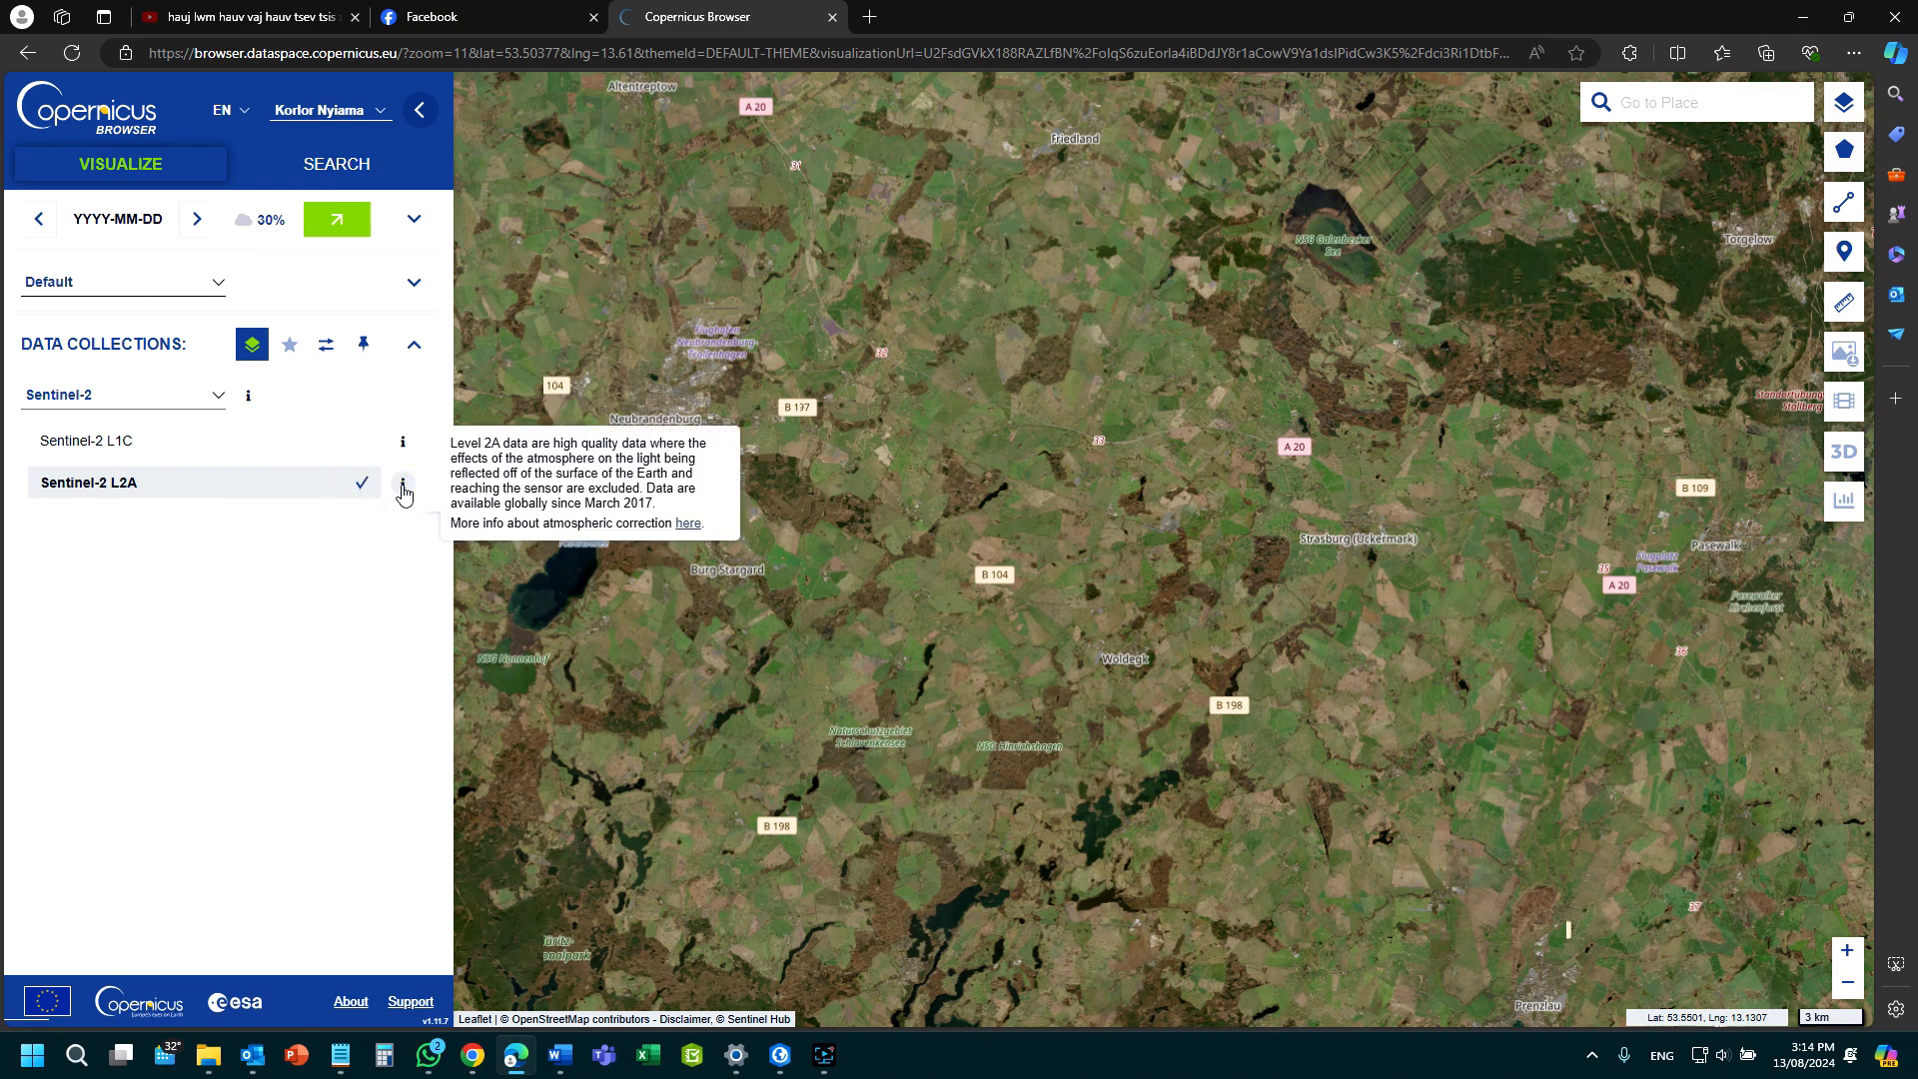
pyautogui.click(400, 486)
# Locate Vientiane in Laos on the satellite map and bring the city and its surroundings into close view.
pyautogui.scroll(-2, 945, 661)
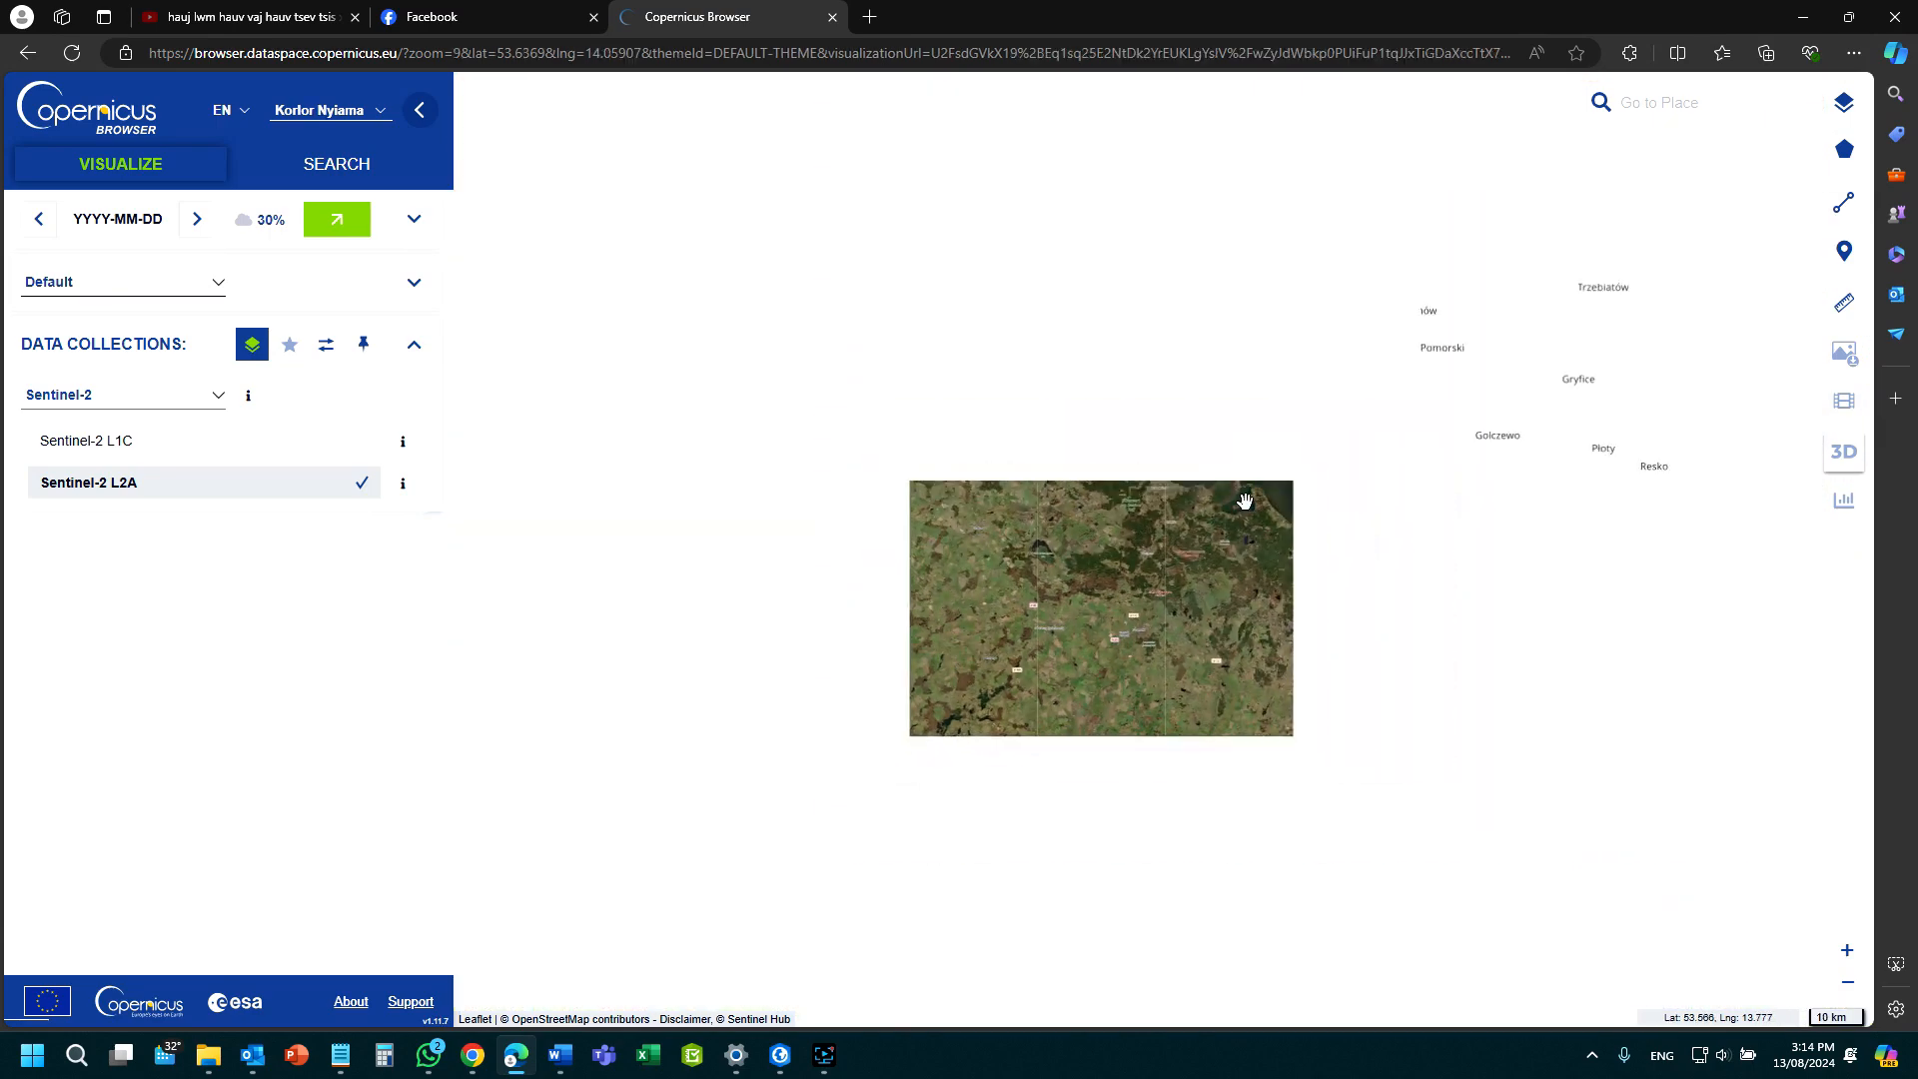
pyautogui.scroll(-4, 1462, 634)
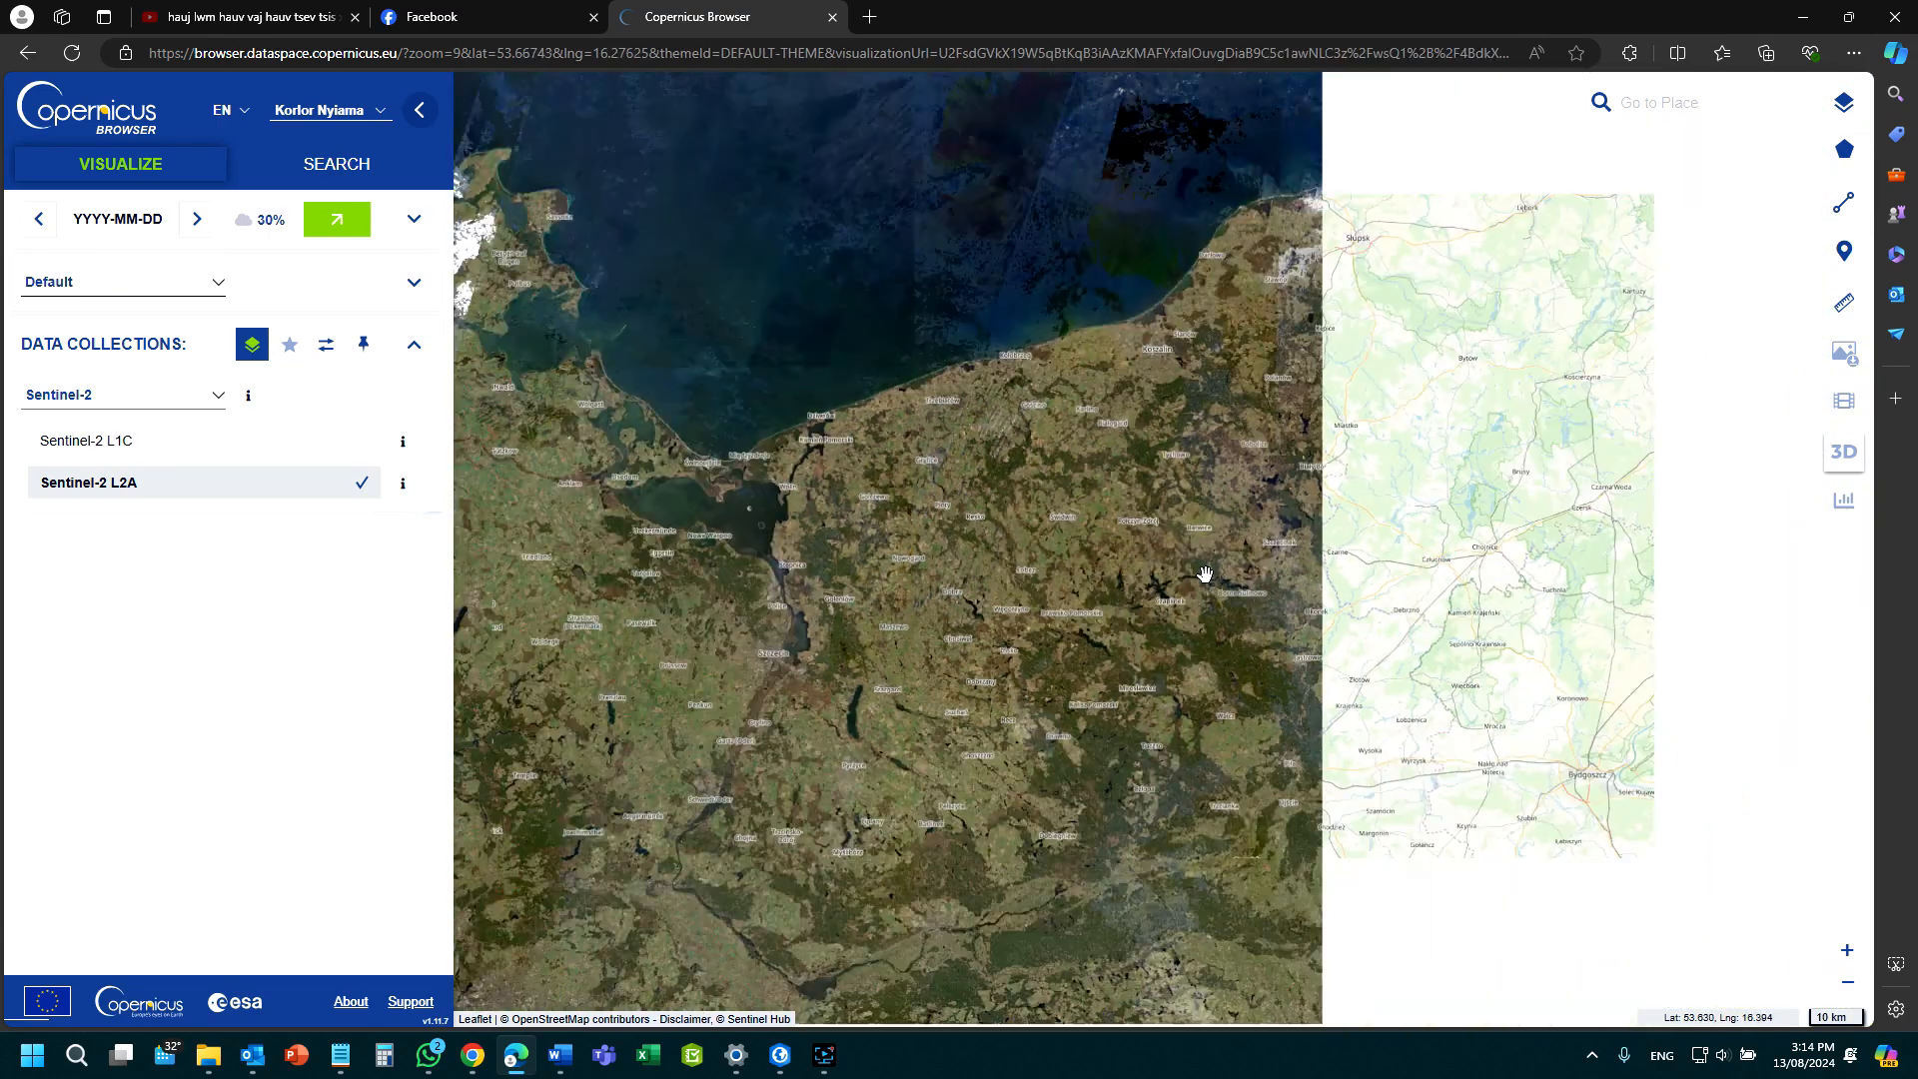
pyautogui.scroll(-2, 1447, 711)
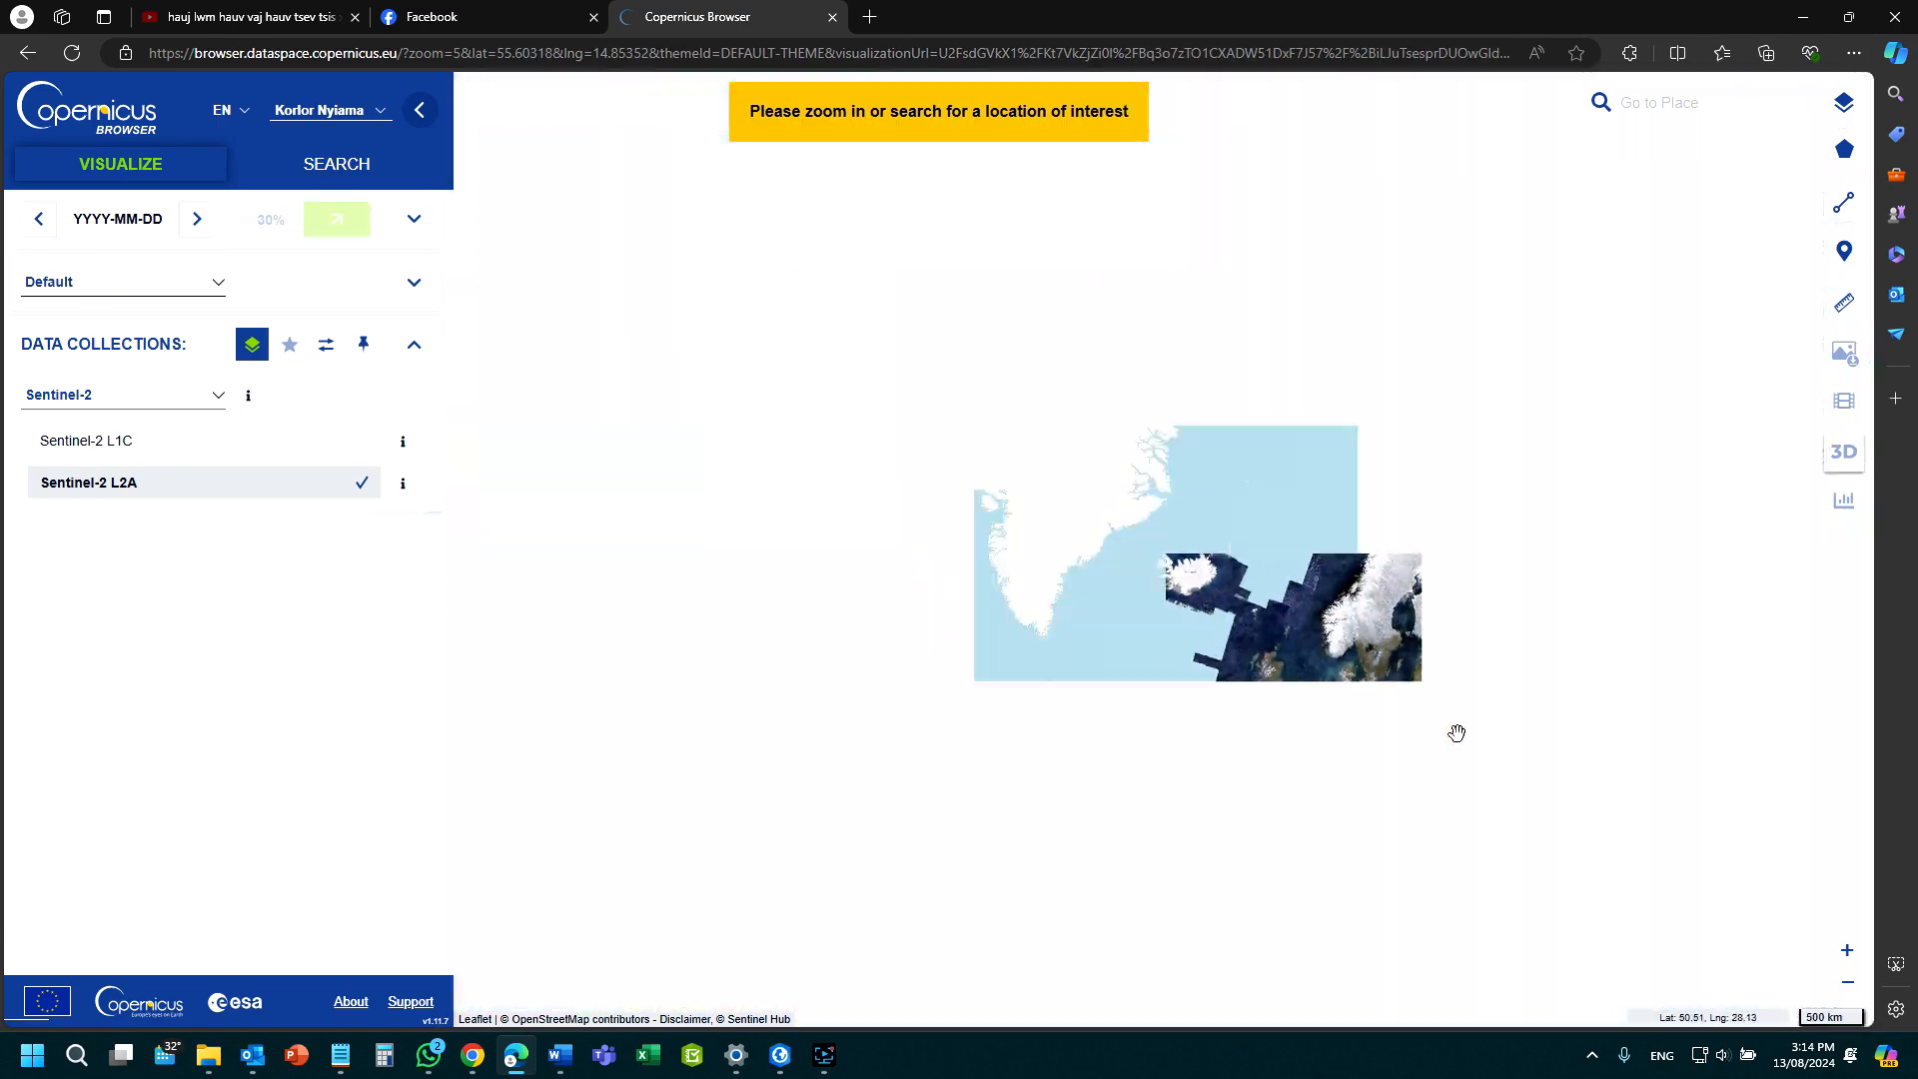
pyautogui.moveTo(1455, 732); pyautogui.dragTo(902, 485)
pyautogui.scroll(5, 1120, 684)
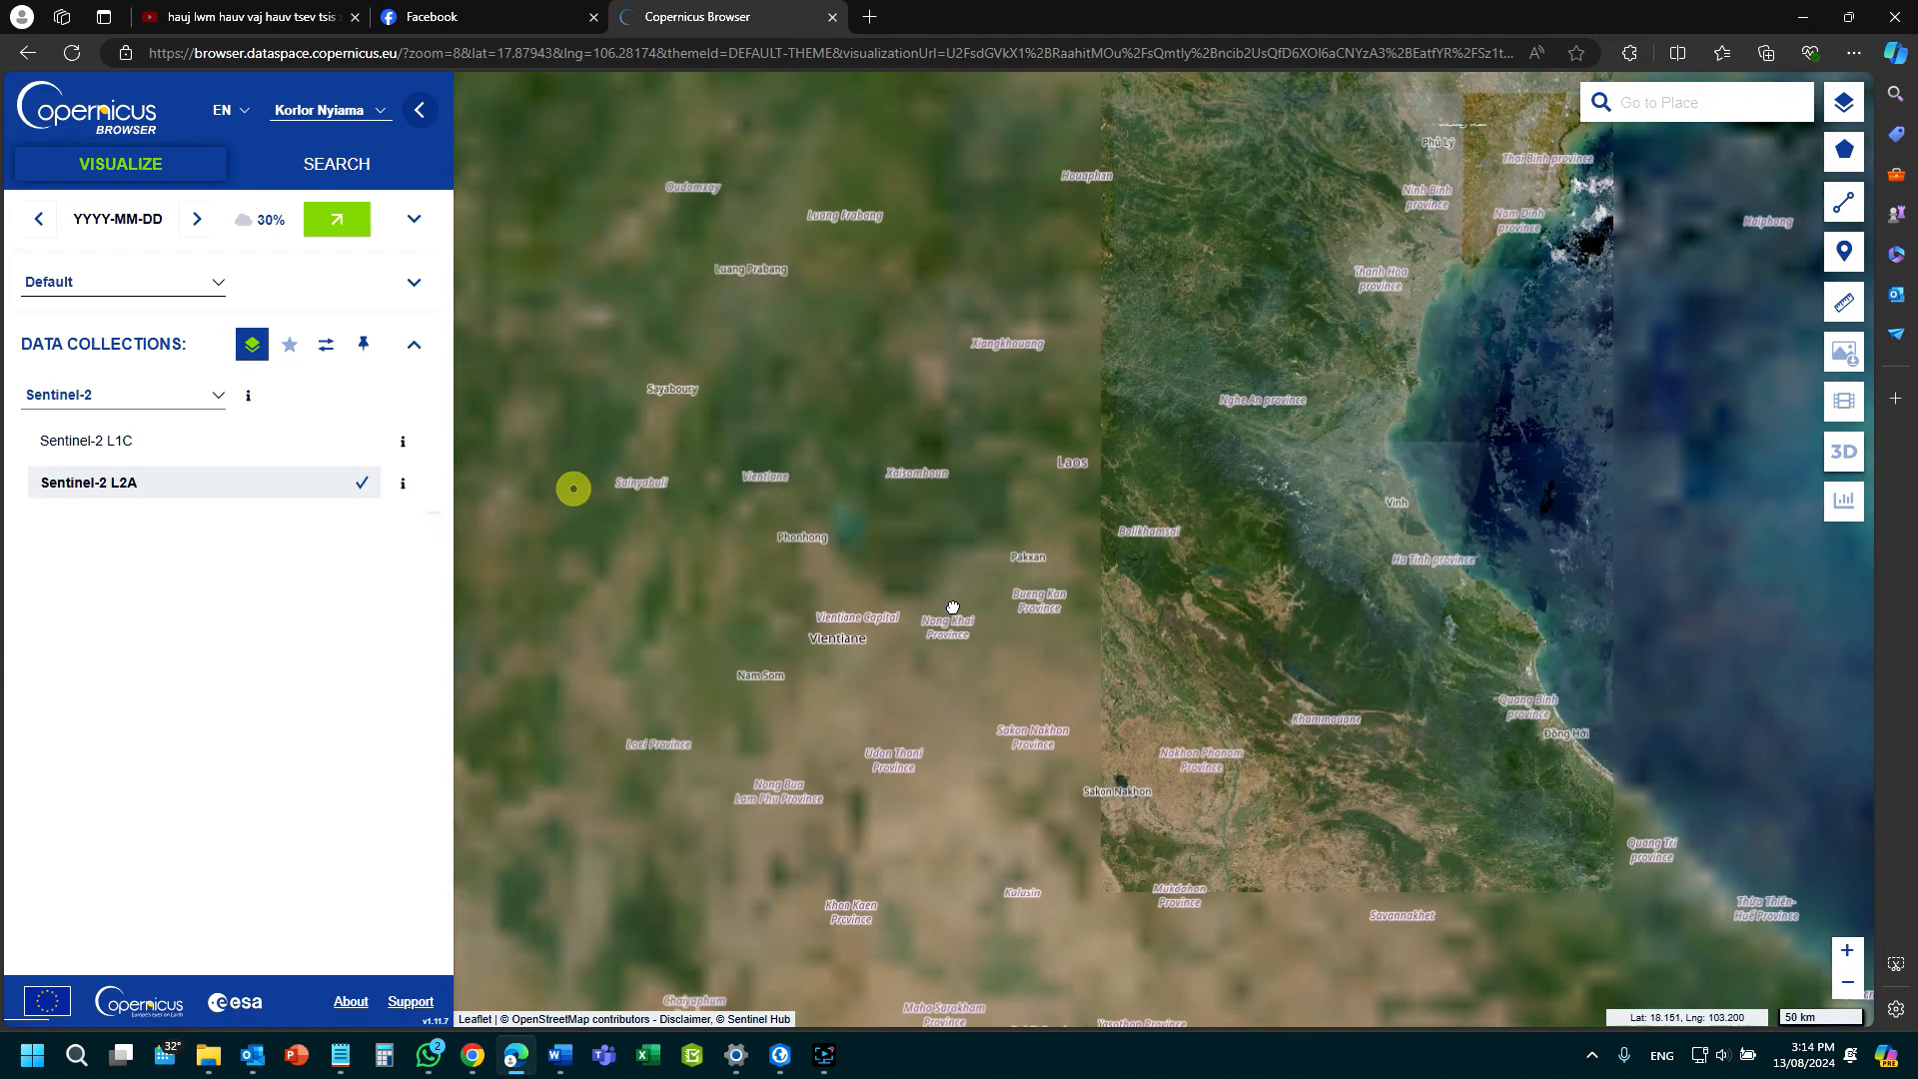
pyautogui.moveTo(569, 484); pyautogui.dragTo(933, 590)
pyautogui.scroll(2, 916, 589)
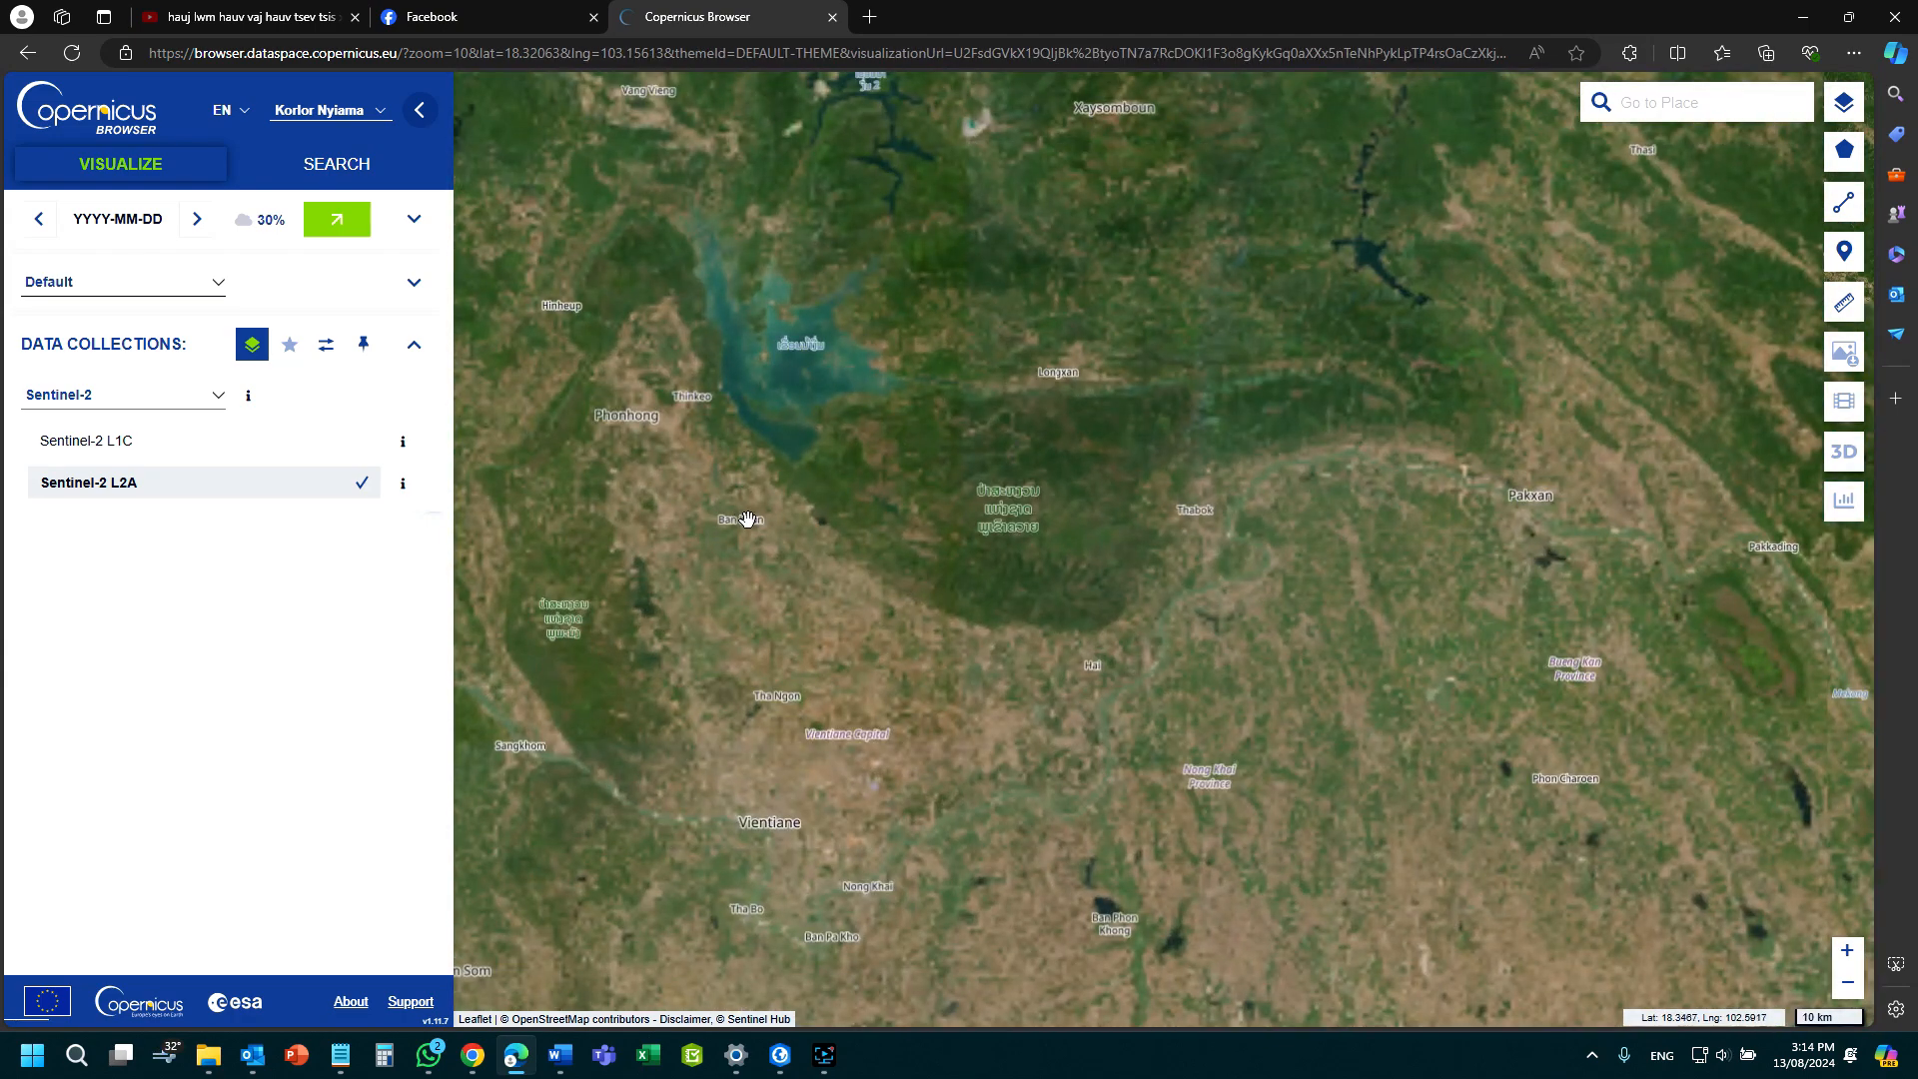
pyautogui.scroll(1, 747, 519)
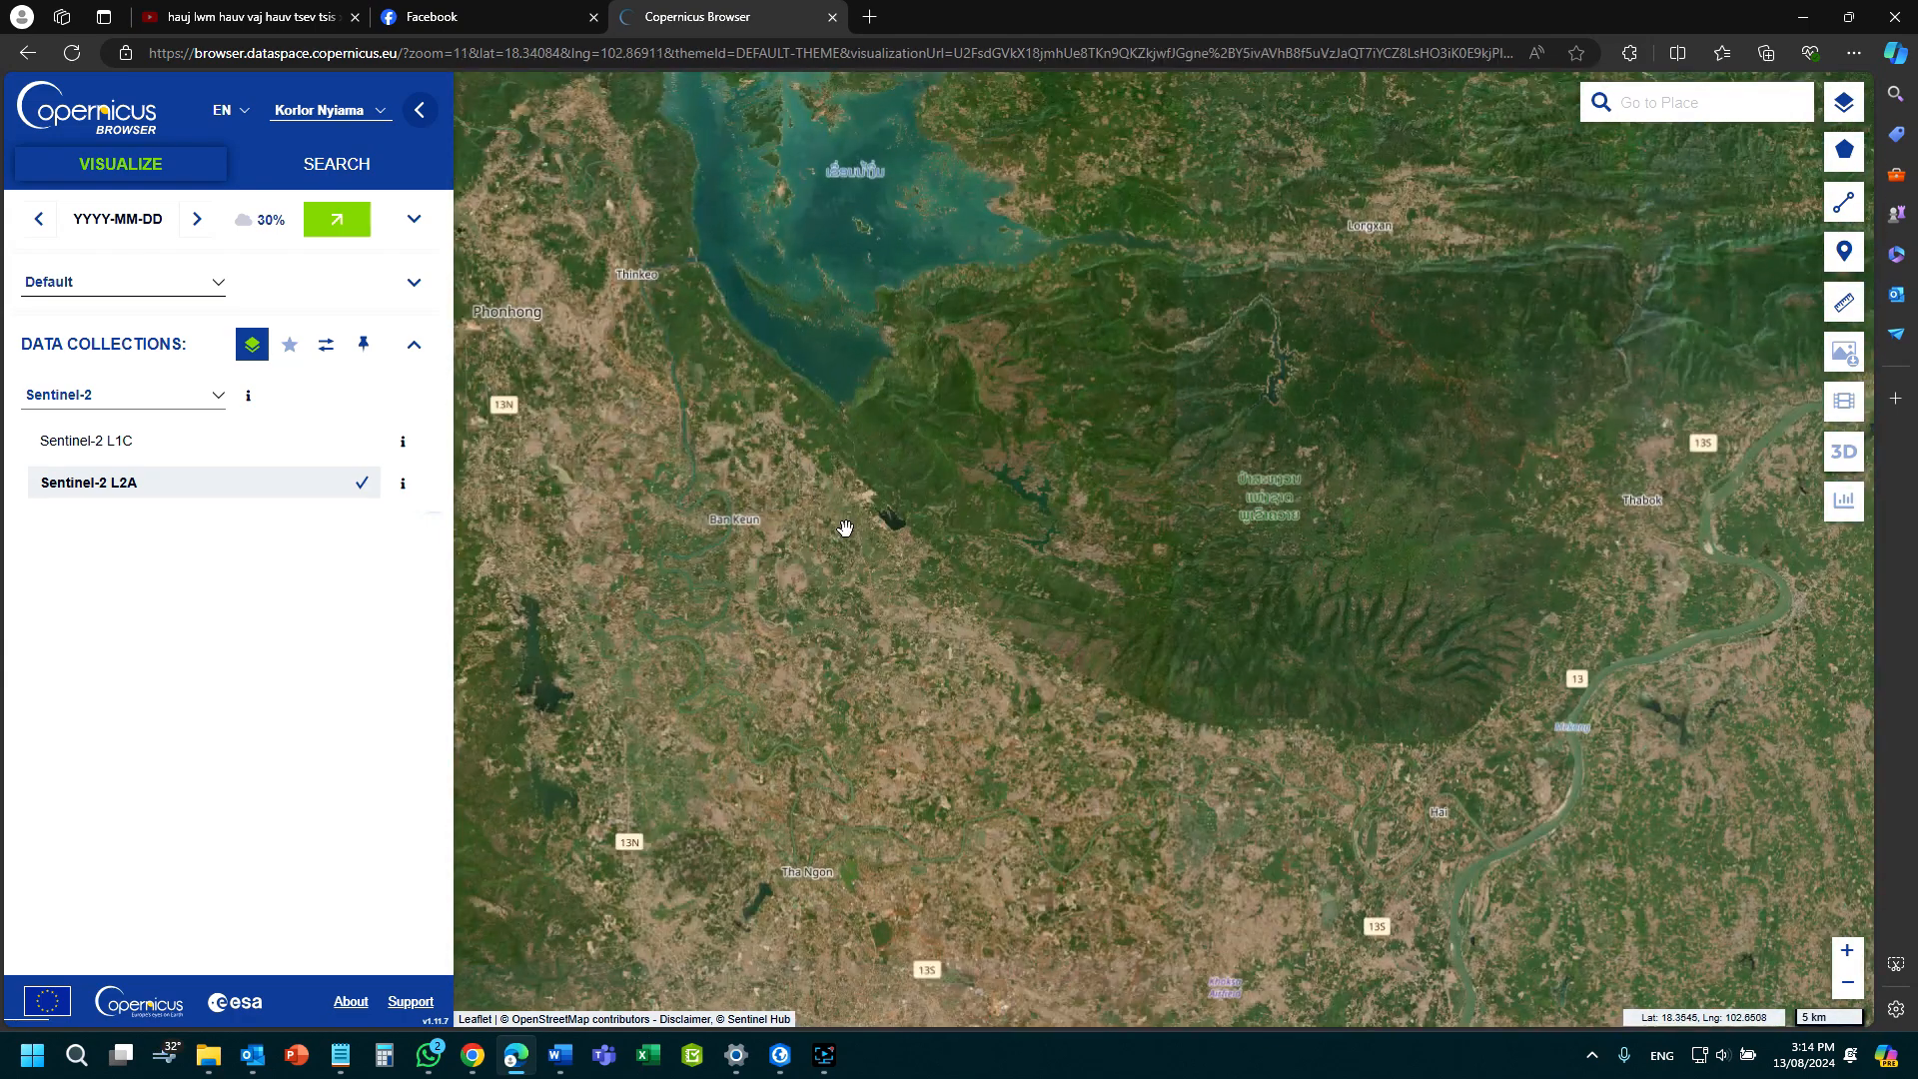
pyautogui.scroll(1, 844, 527)
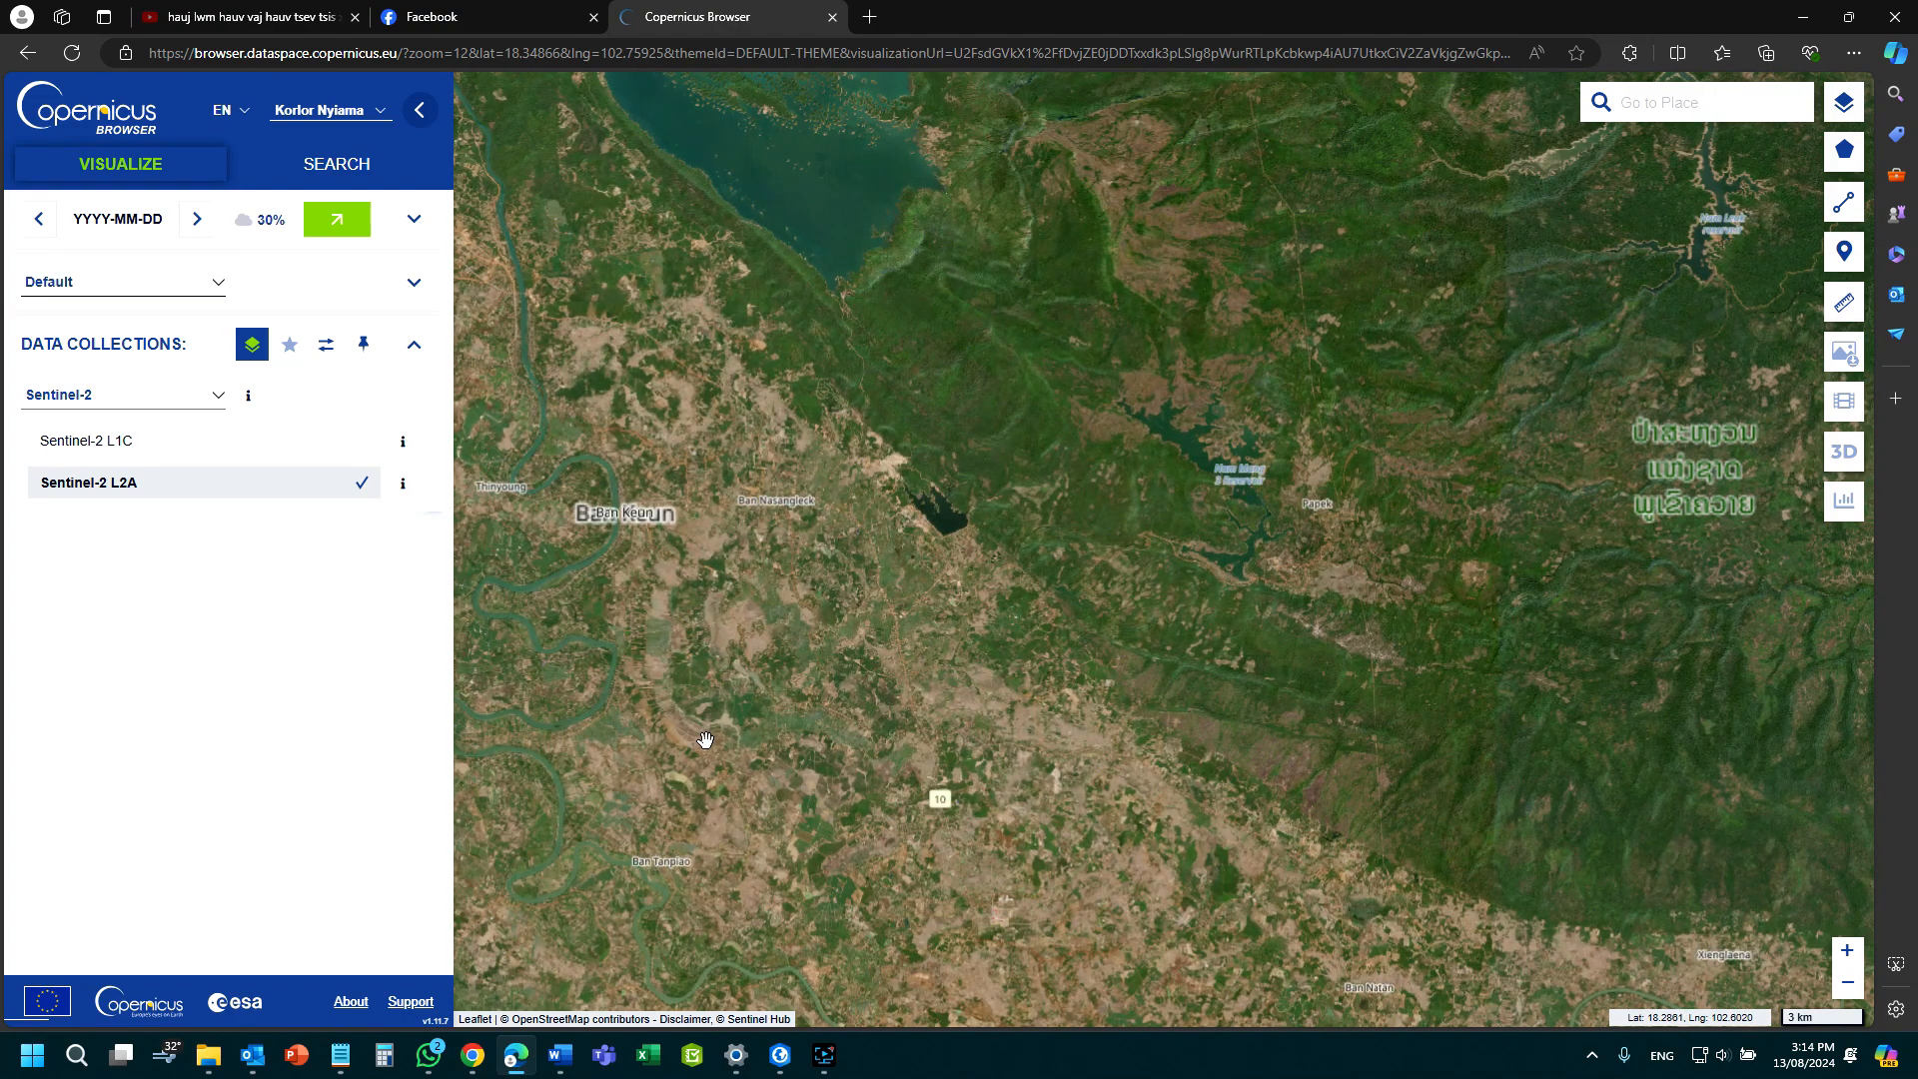
pyautogui.moveTo(705, 739); pyautogui.dragTo(974, 510)
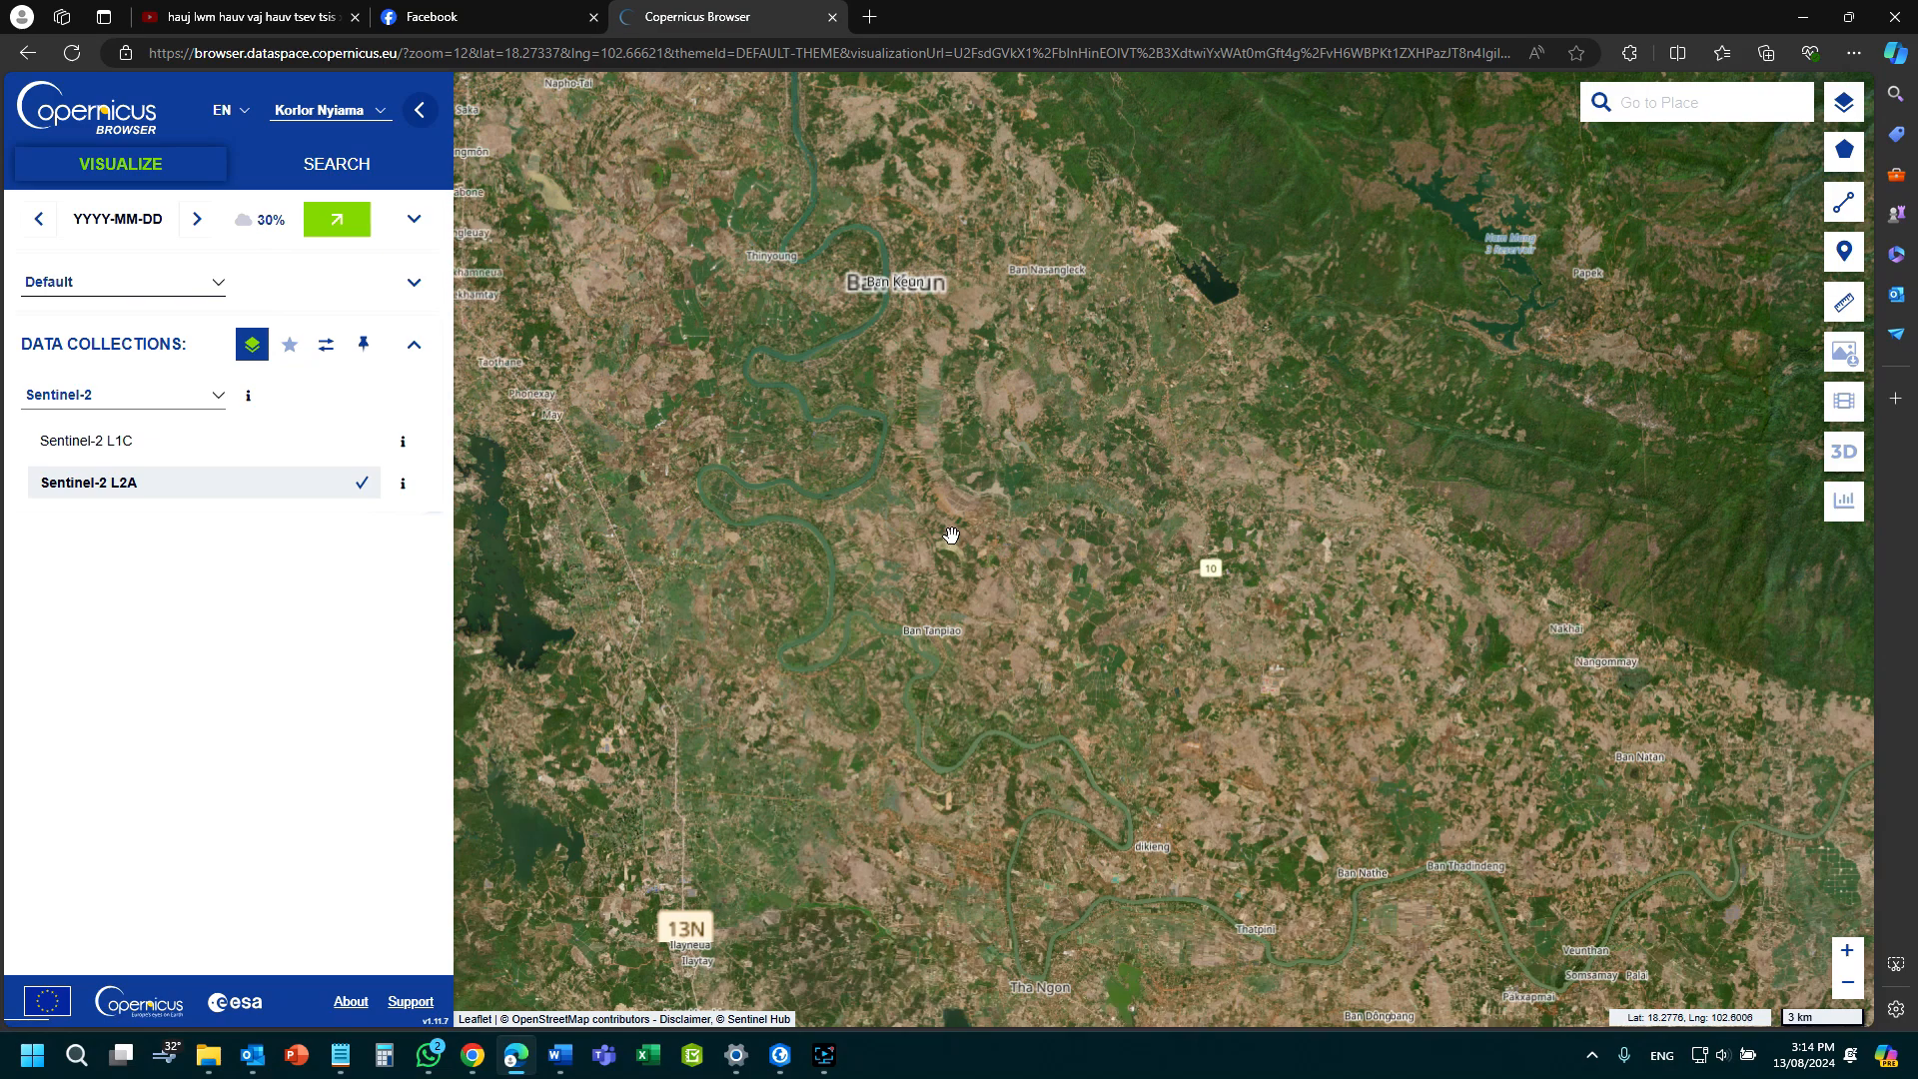
pyautogui.scroll(-1, 805, 553)
pyautogui.moveTo(805, 552); pyautogui.dragTo(1136, 709)
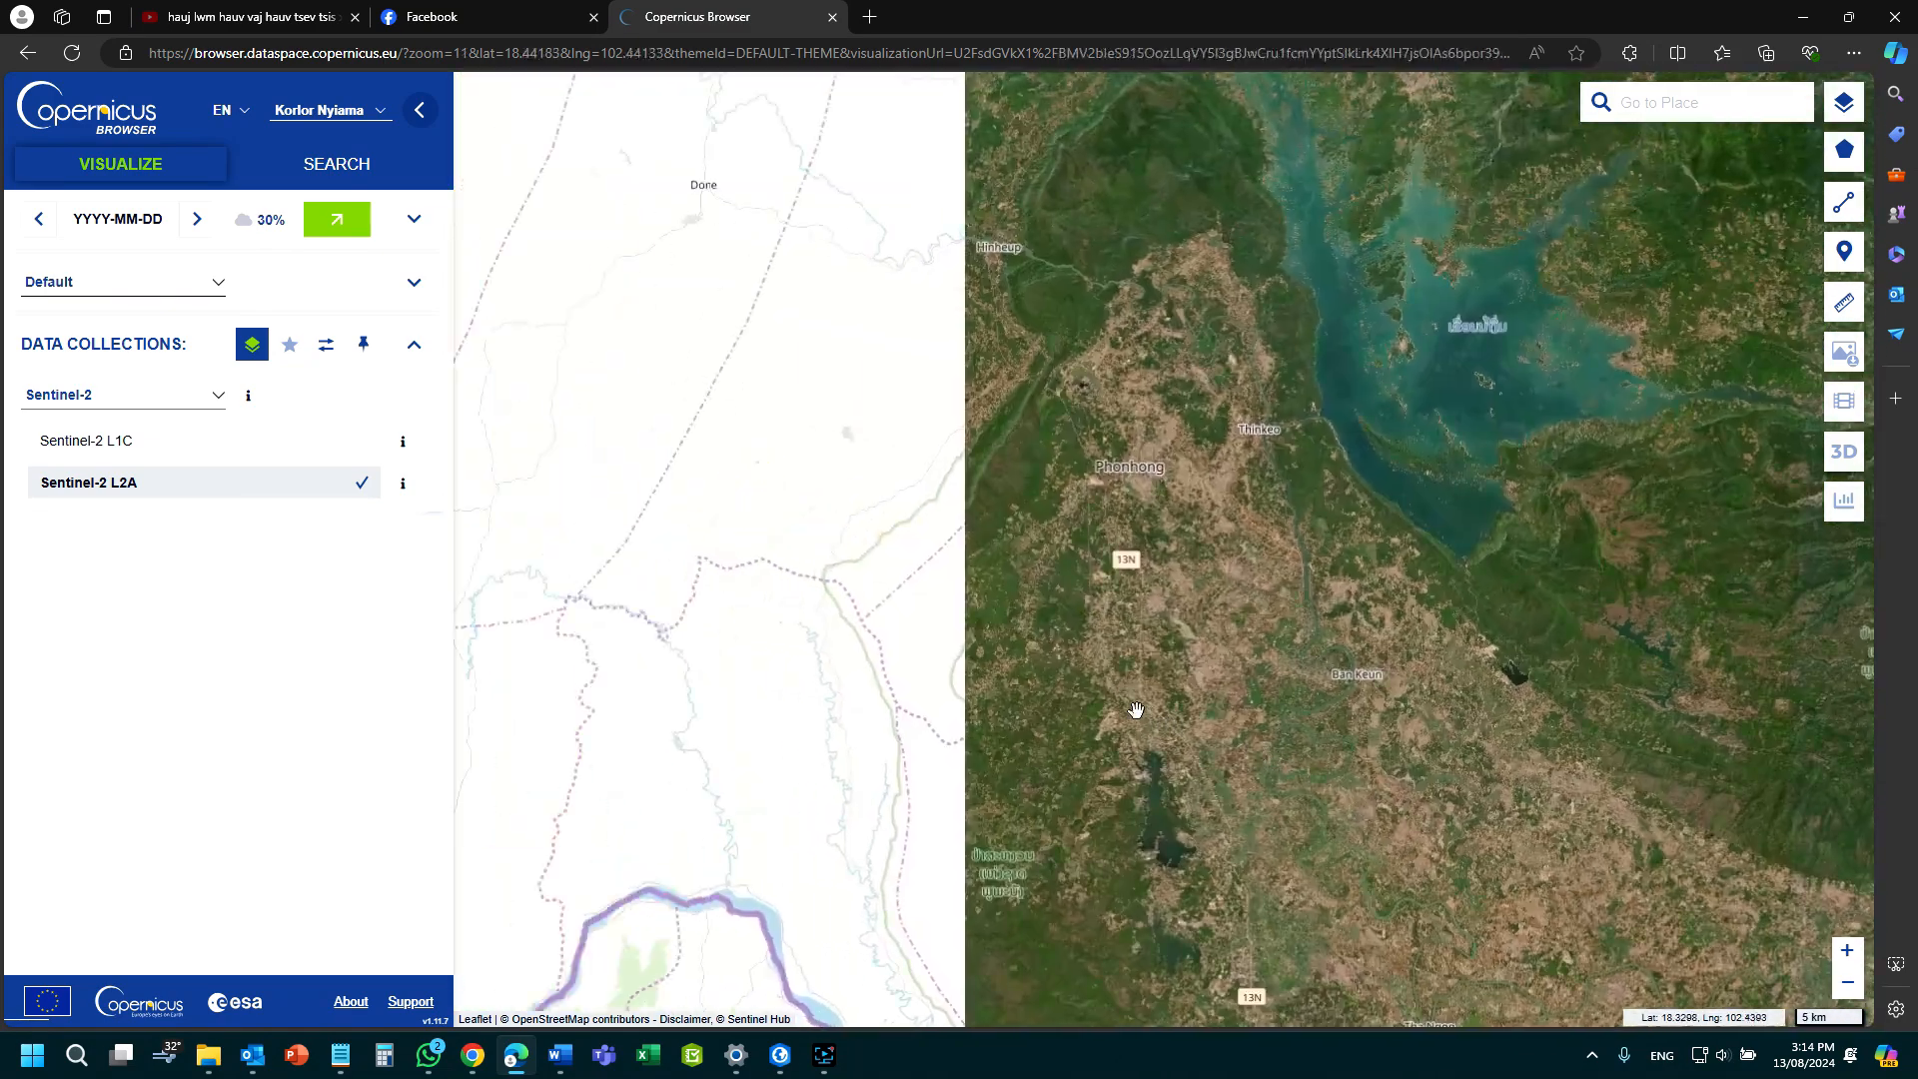
pyautogui.moveTo(1023, 775); pyautogui.dragTo(776, 369)
pyautogui.moveTo(1105, 738); pyautogui.dragTo(908, 638)
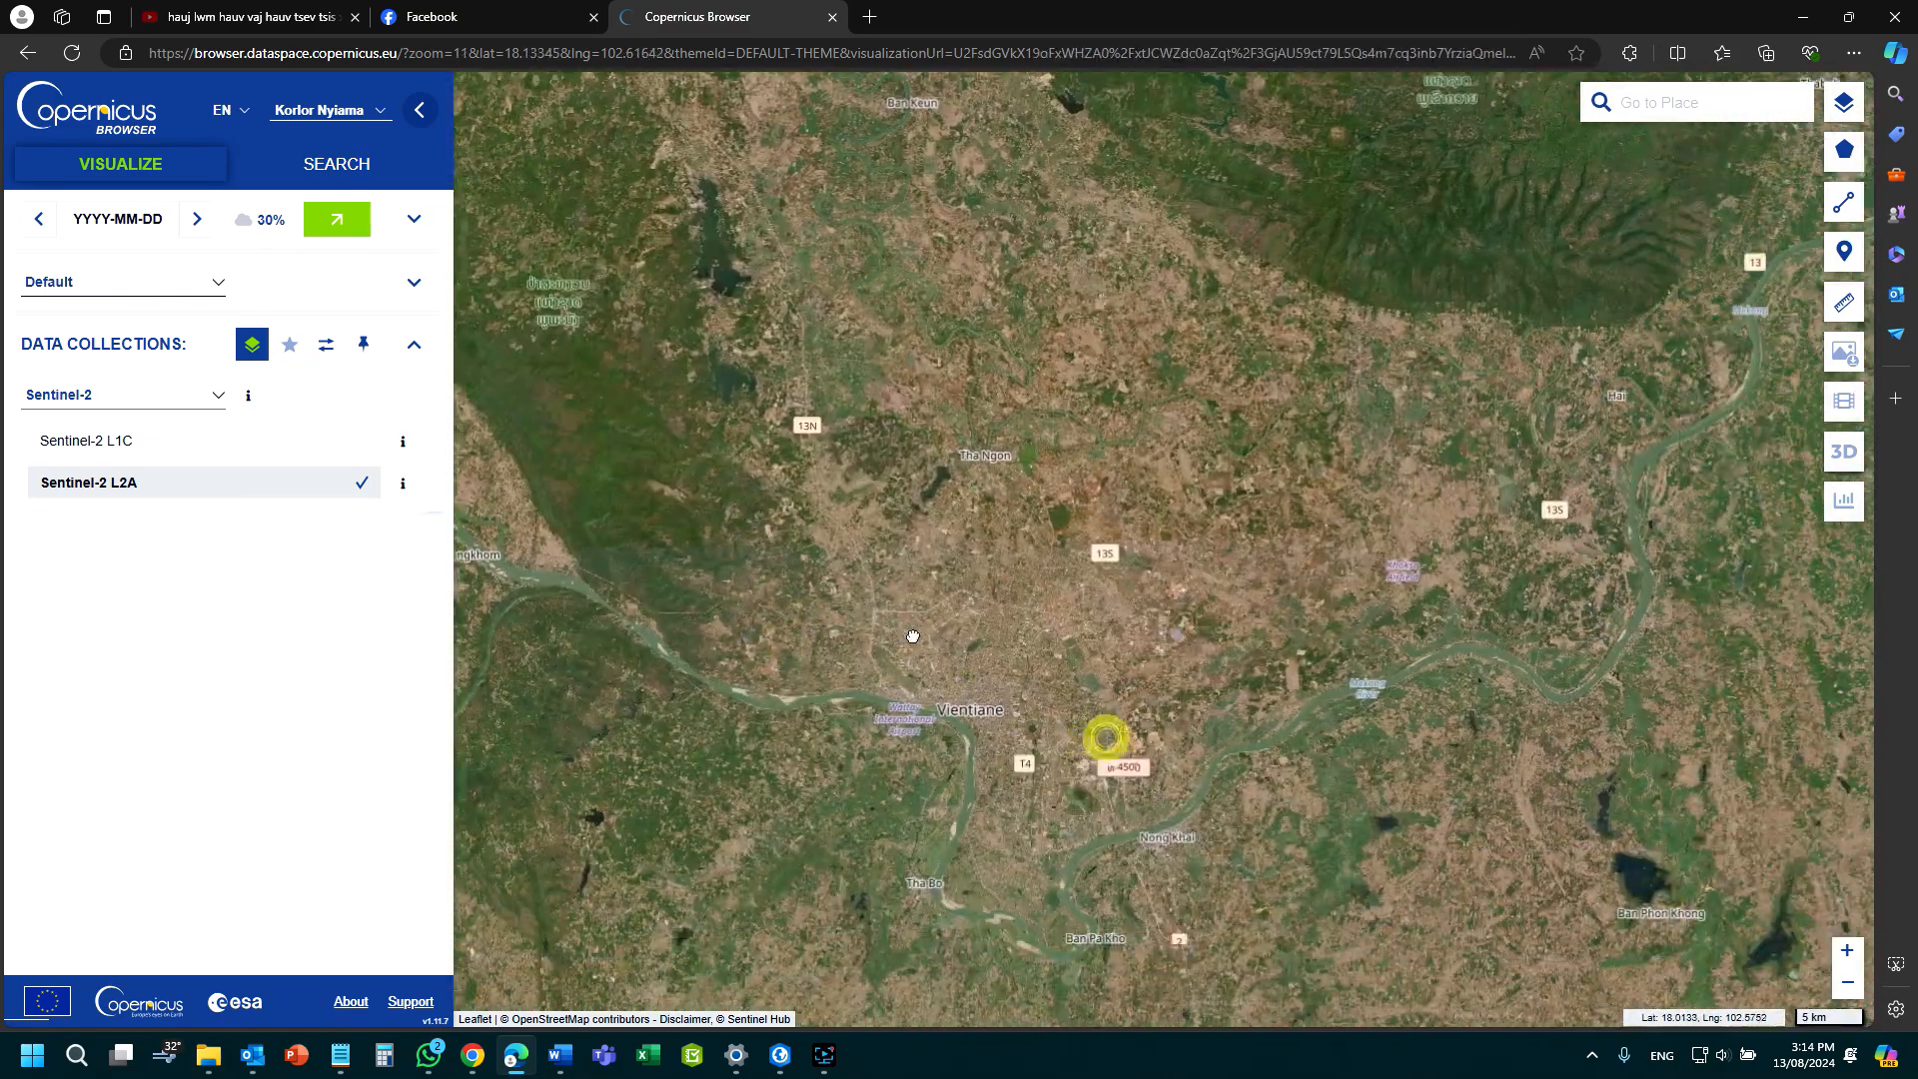
pyautogui.scroll(1, 1042, 706)
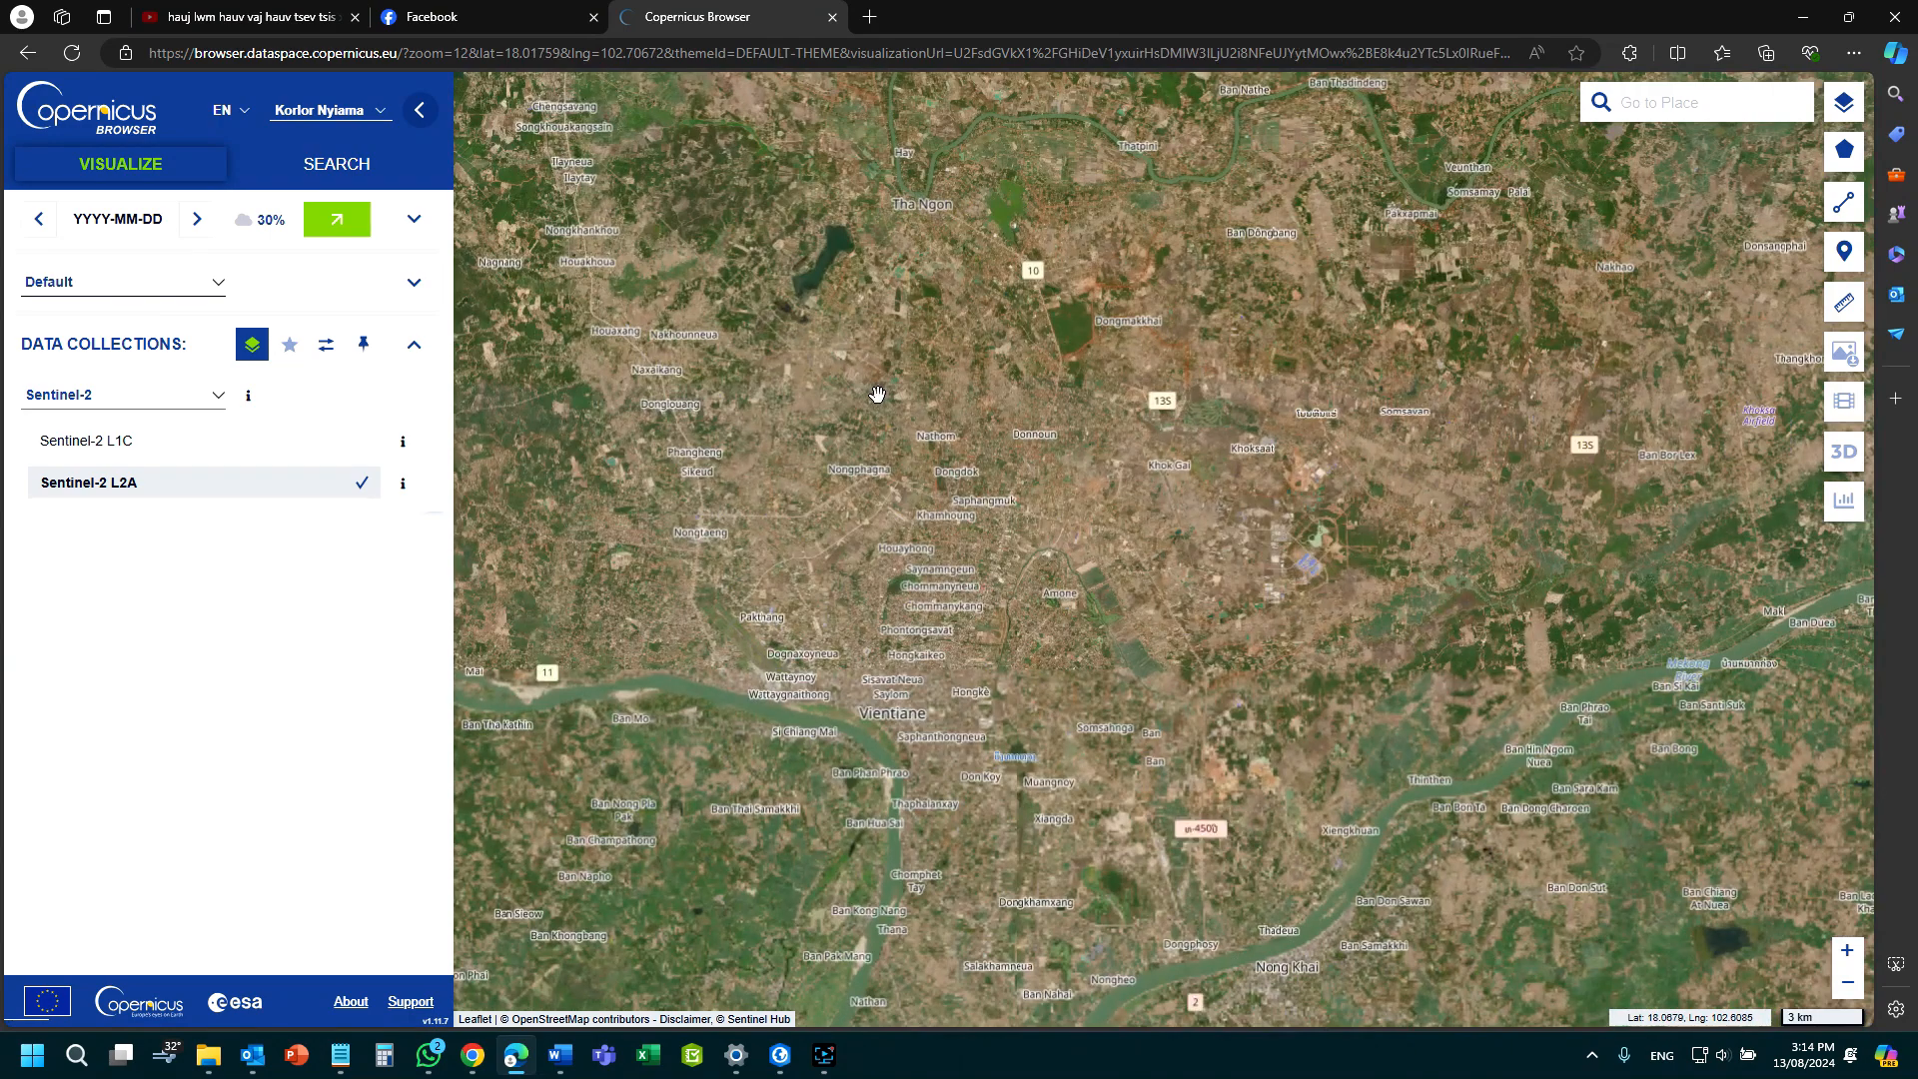
pyautogui.click(878, 395)
pyautogui.click(881, 413)
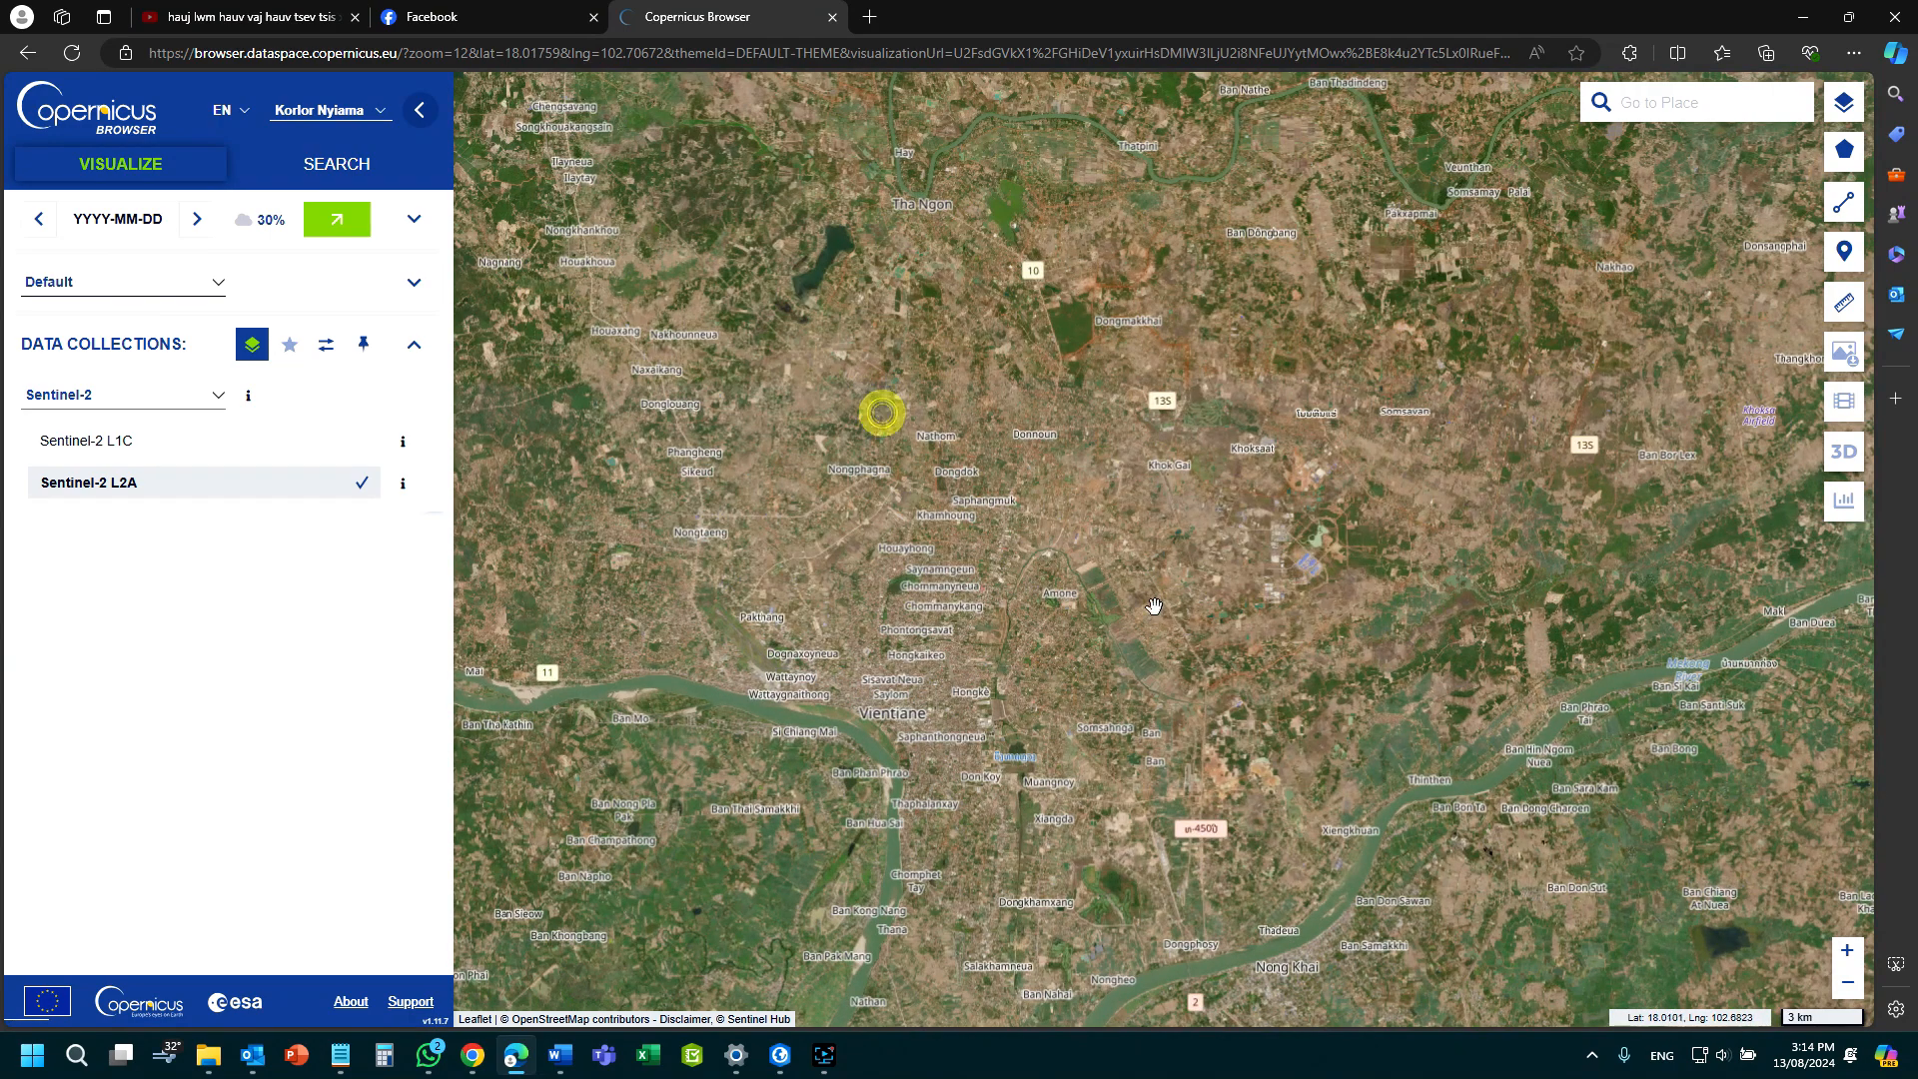
# Draw a rectangular area of interest of about 312 km² over the land north and east of central Vientiane.
pyautogui.moveTo(1843, 152)
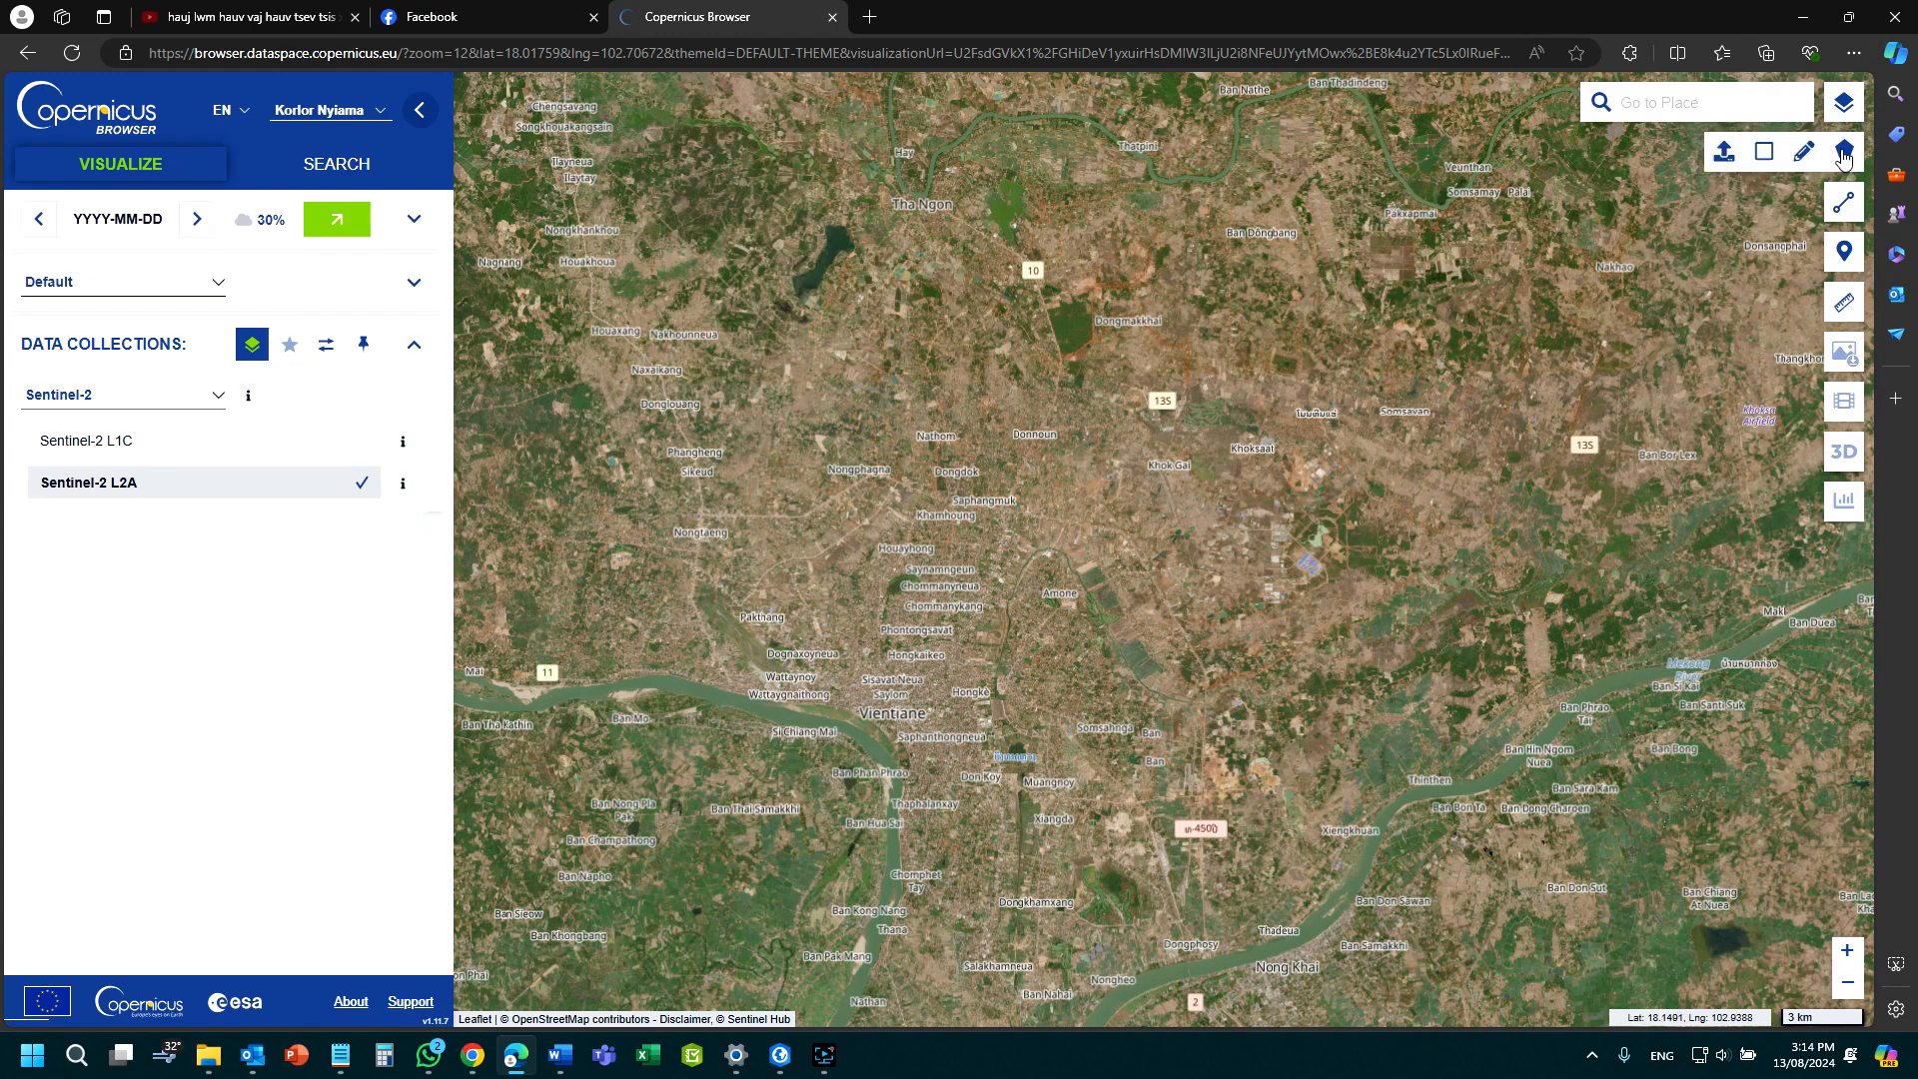
pyautogui.click(1763, 152)
pyautogui.click(779, 389)
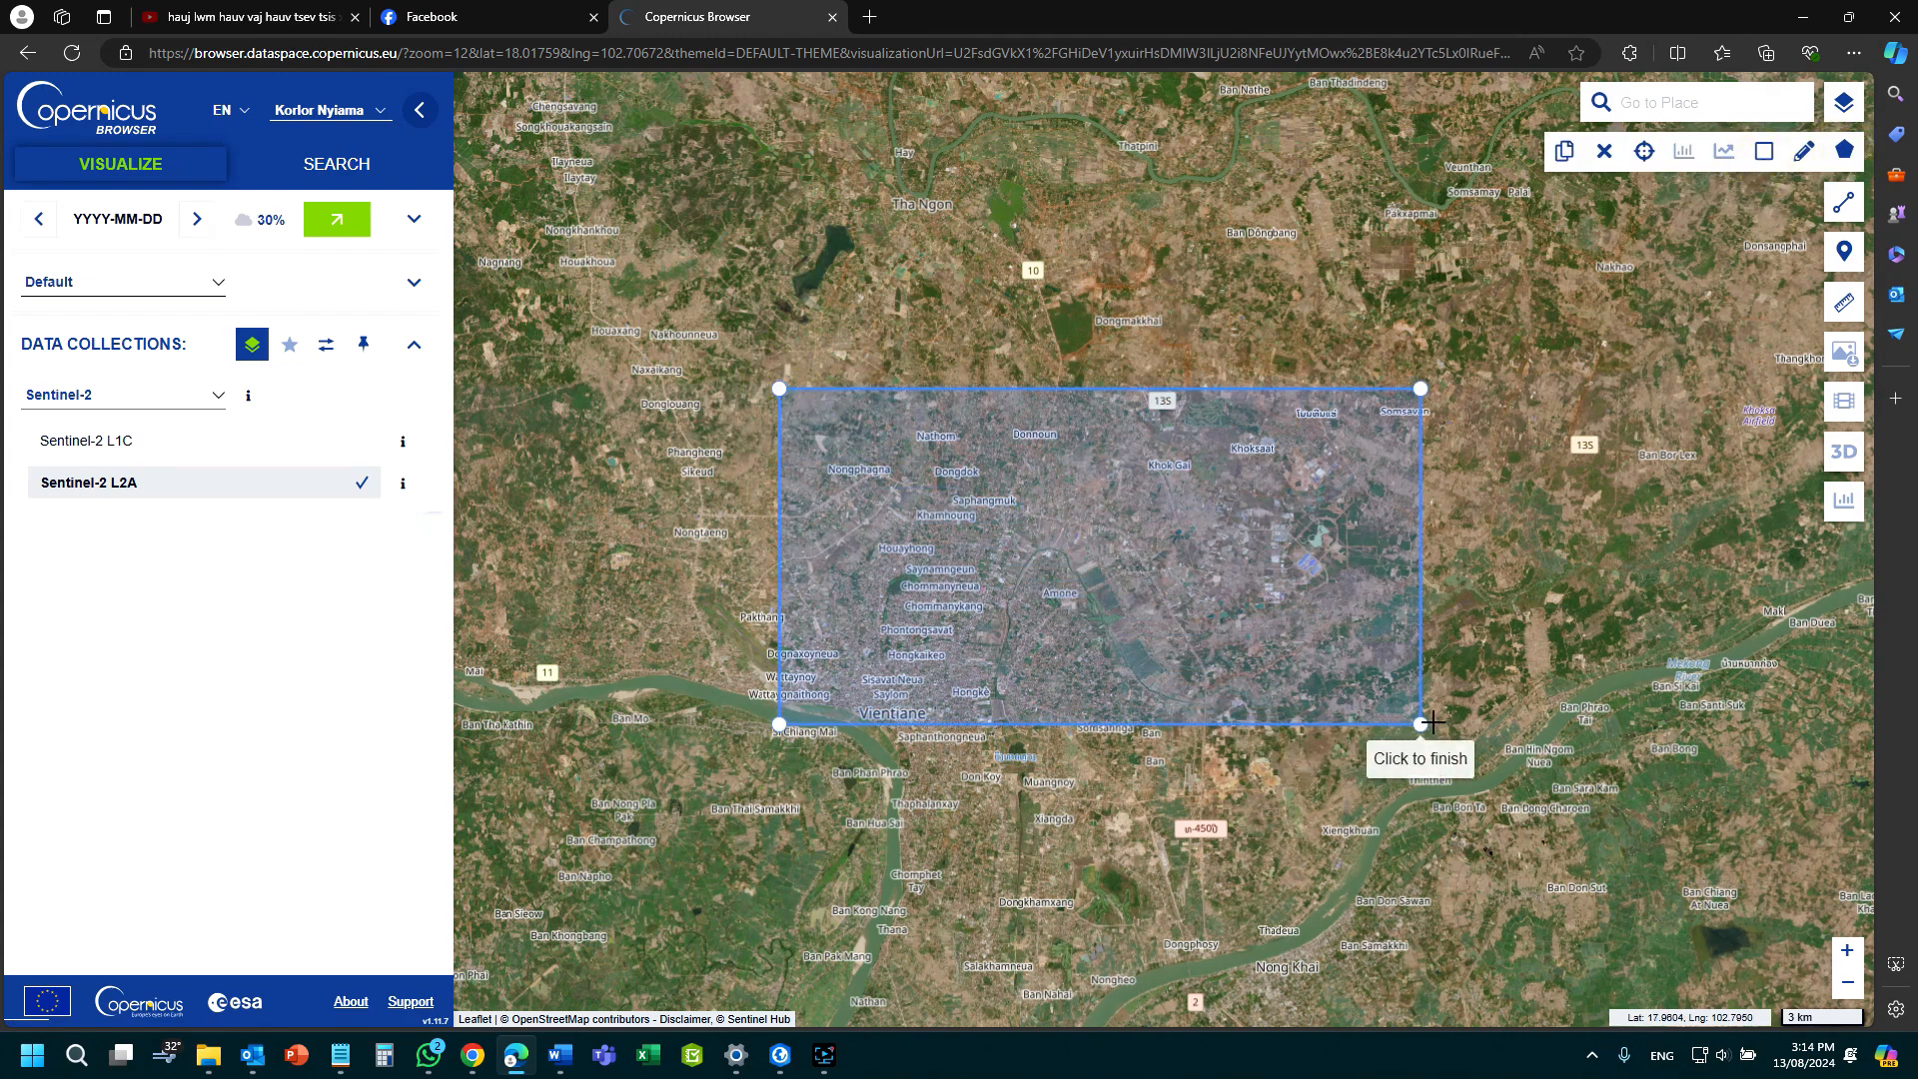
pyautogui.click(1557, 690)
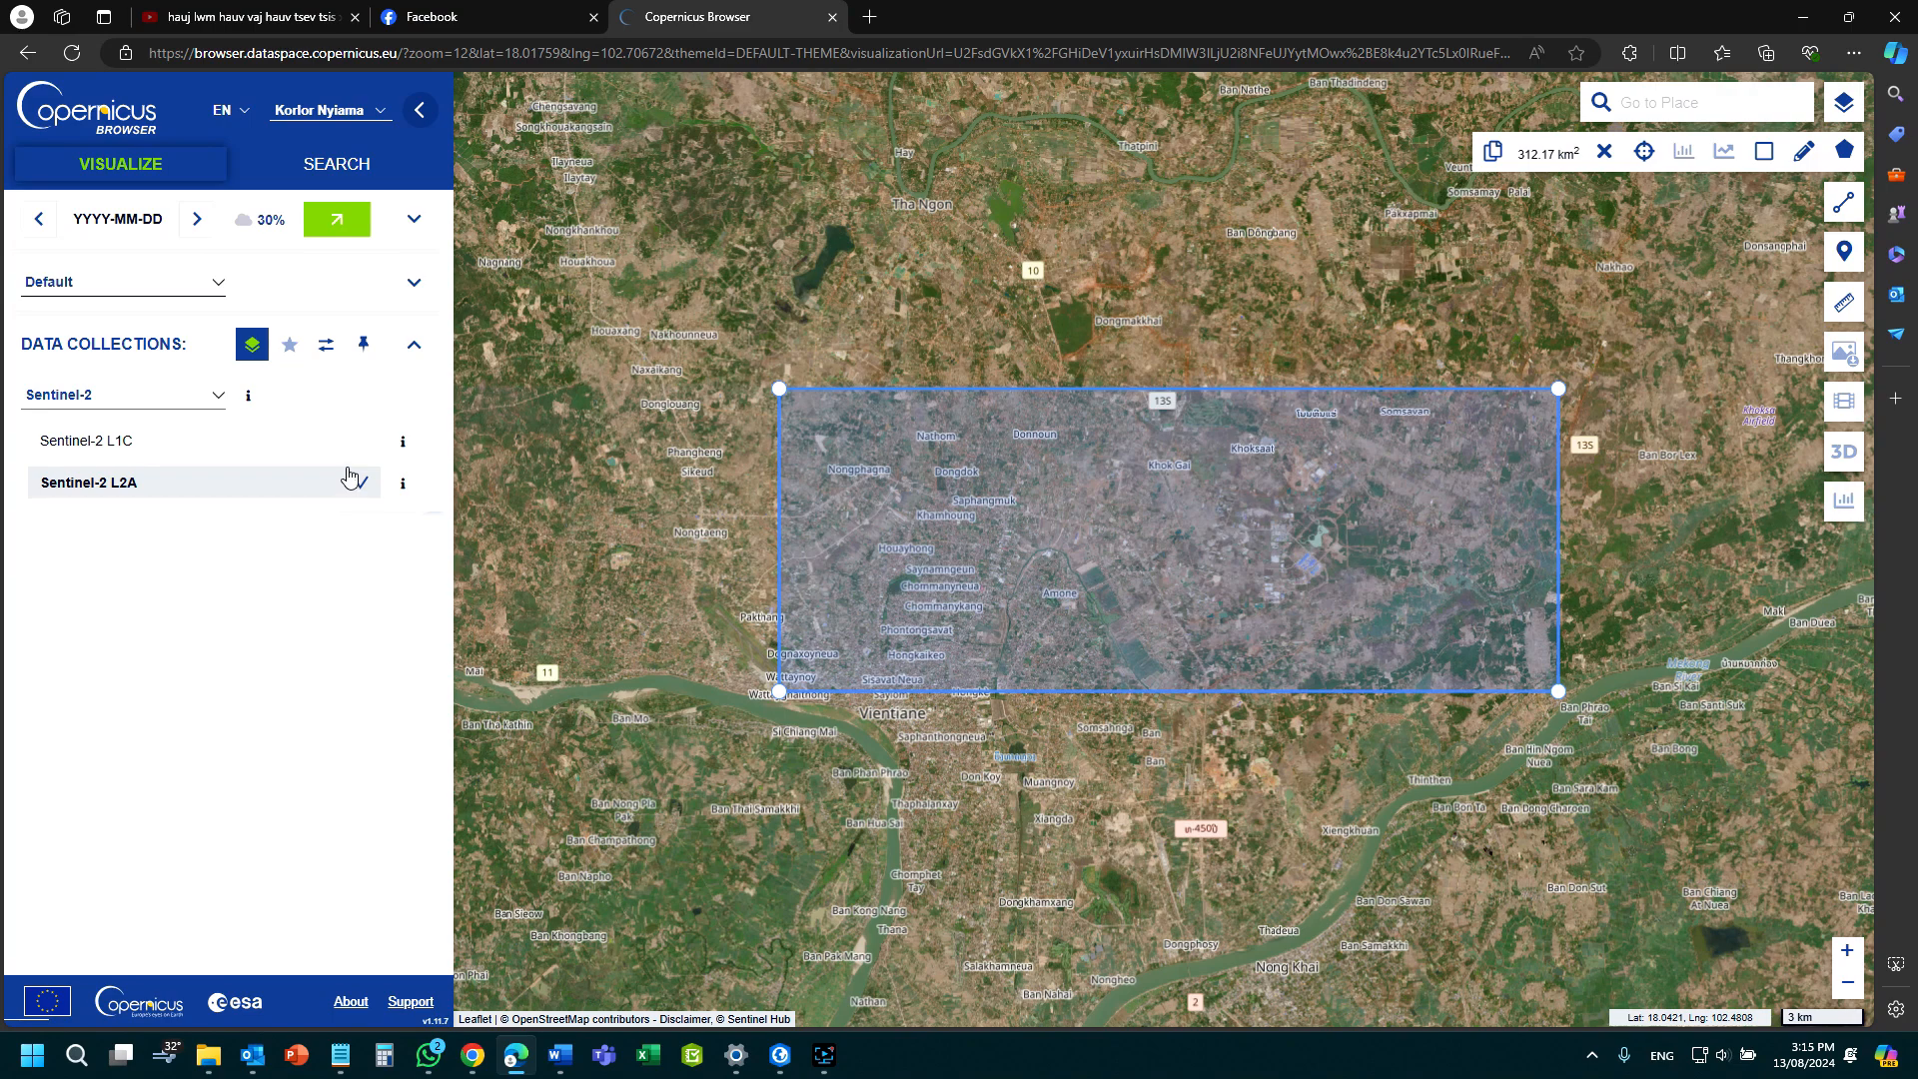
# Switch from visualization to the product search criteria.
pyautogui.click(325, 176)
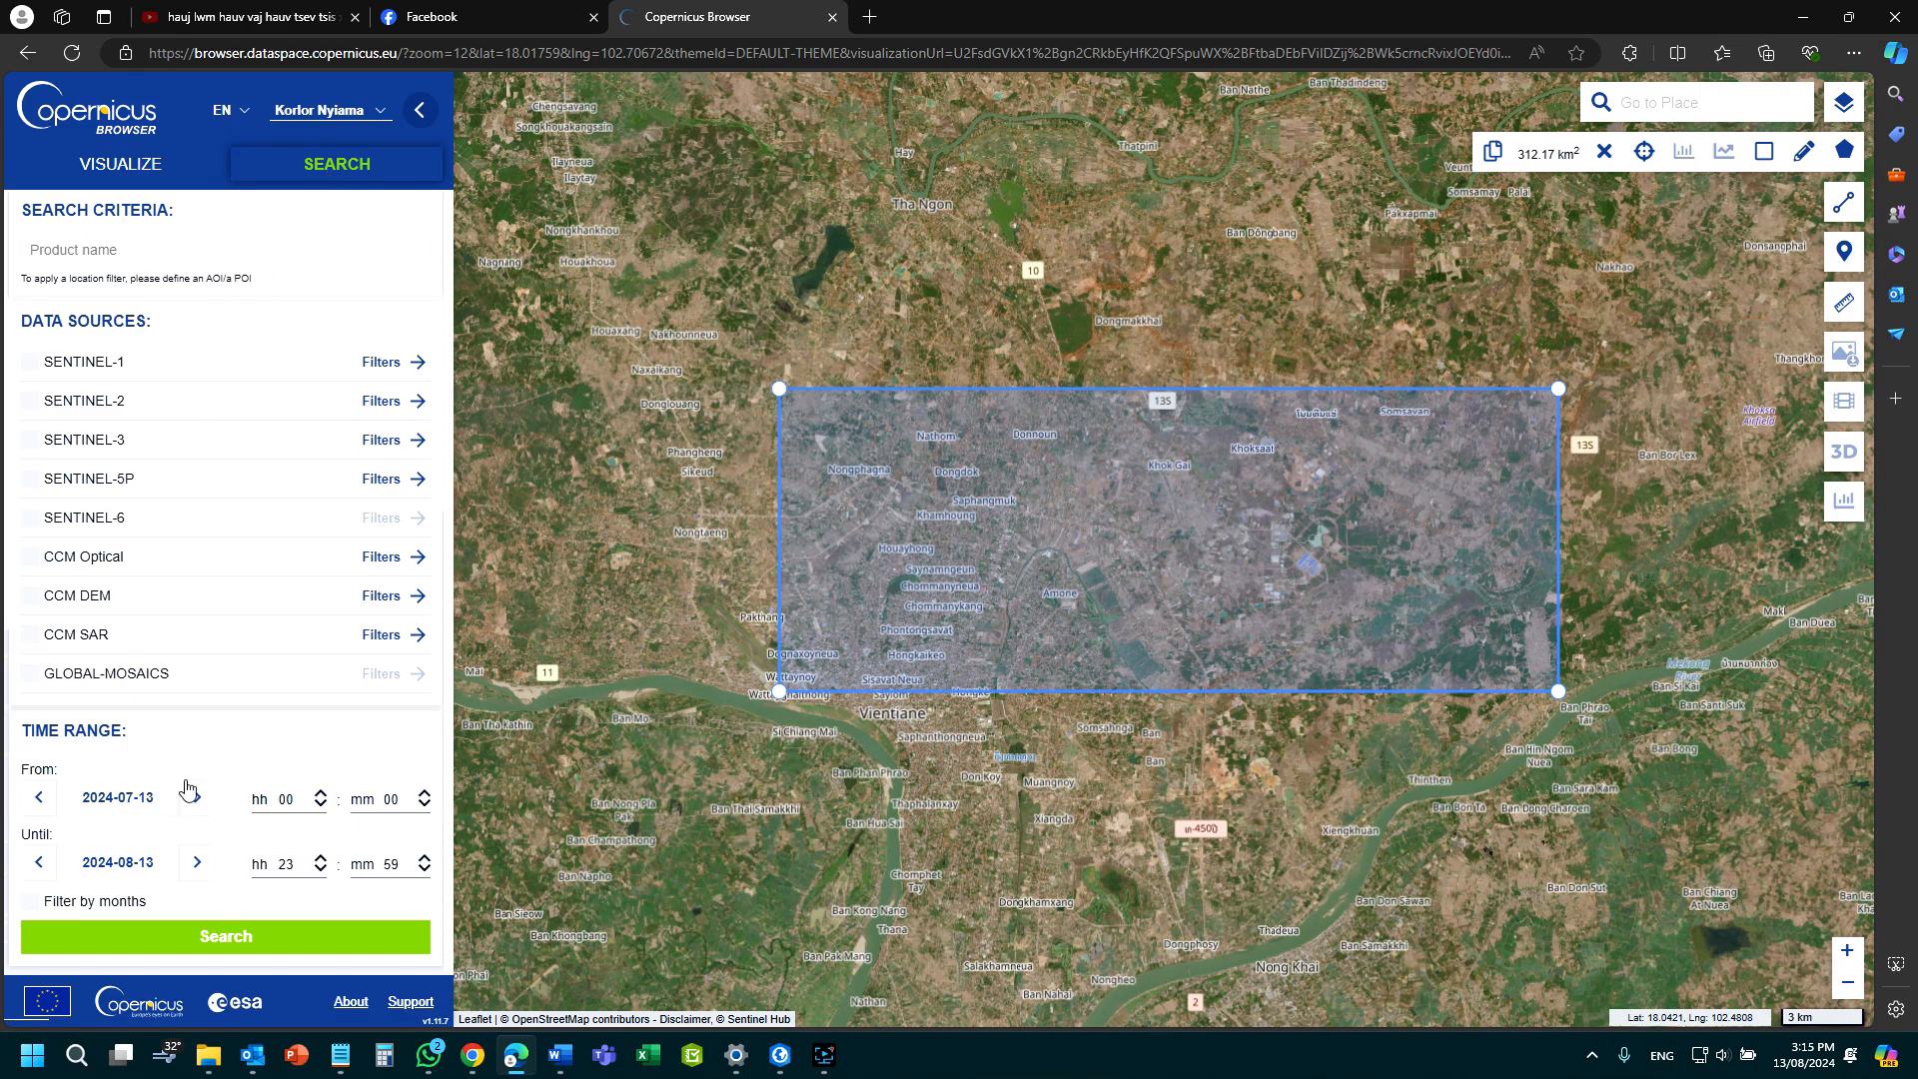
pyautogui.click(146, 802)
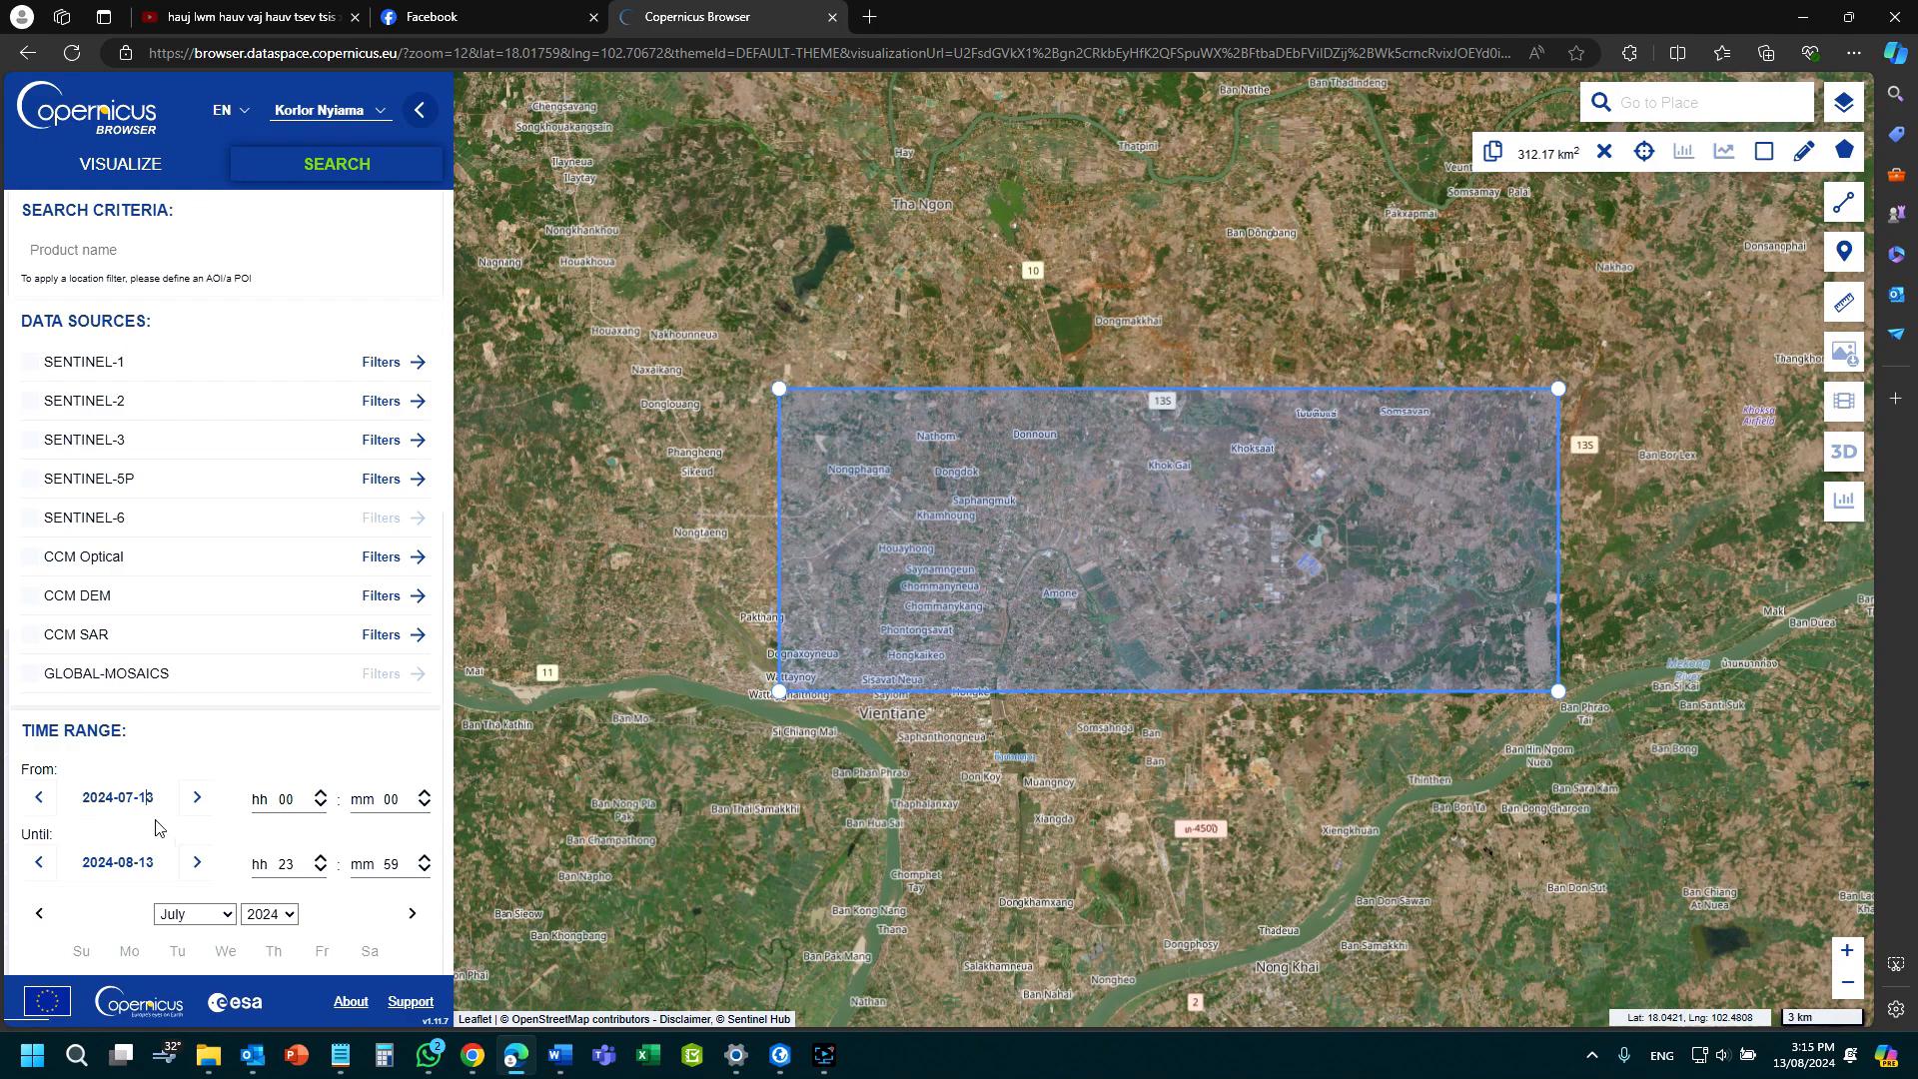
pyautogui.click(168, 914)
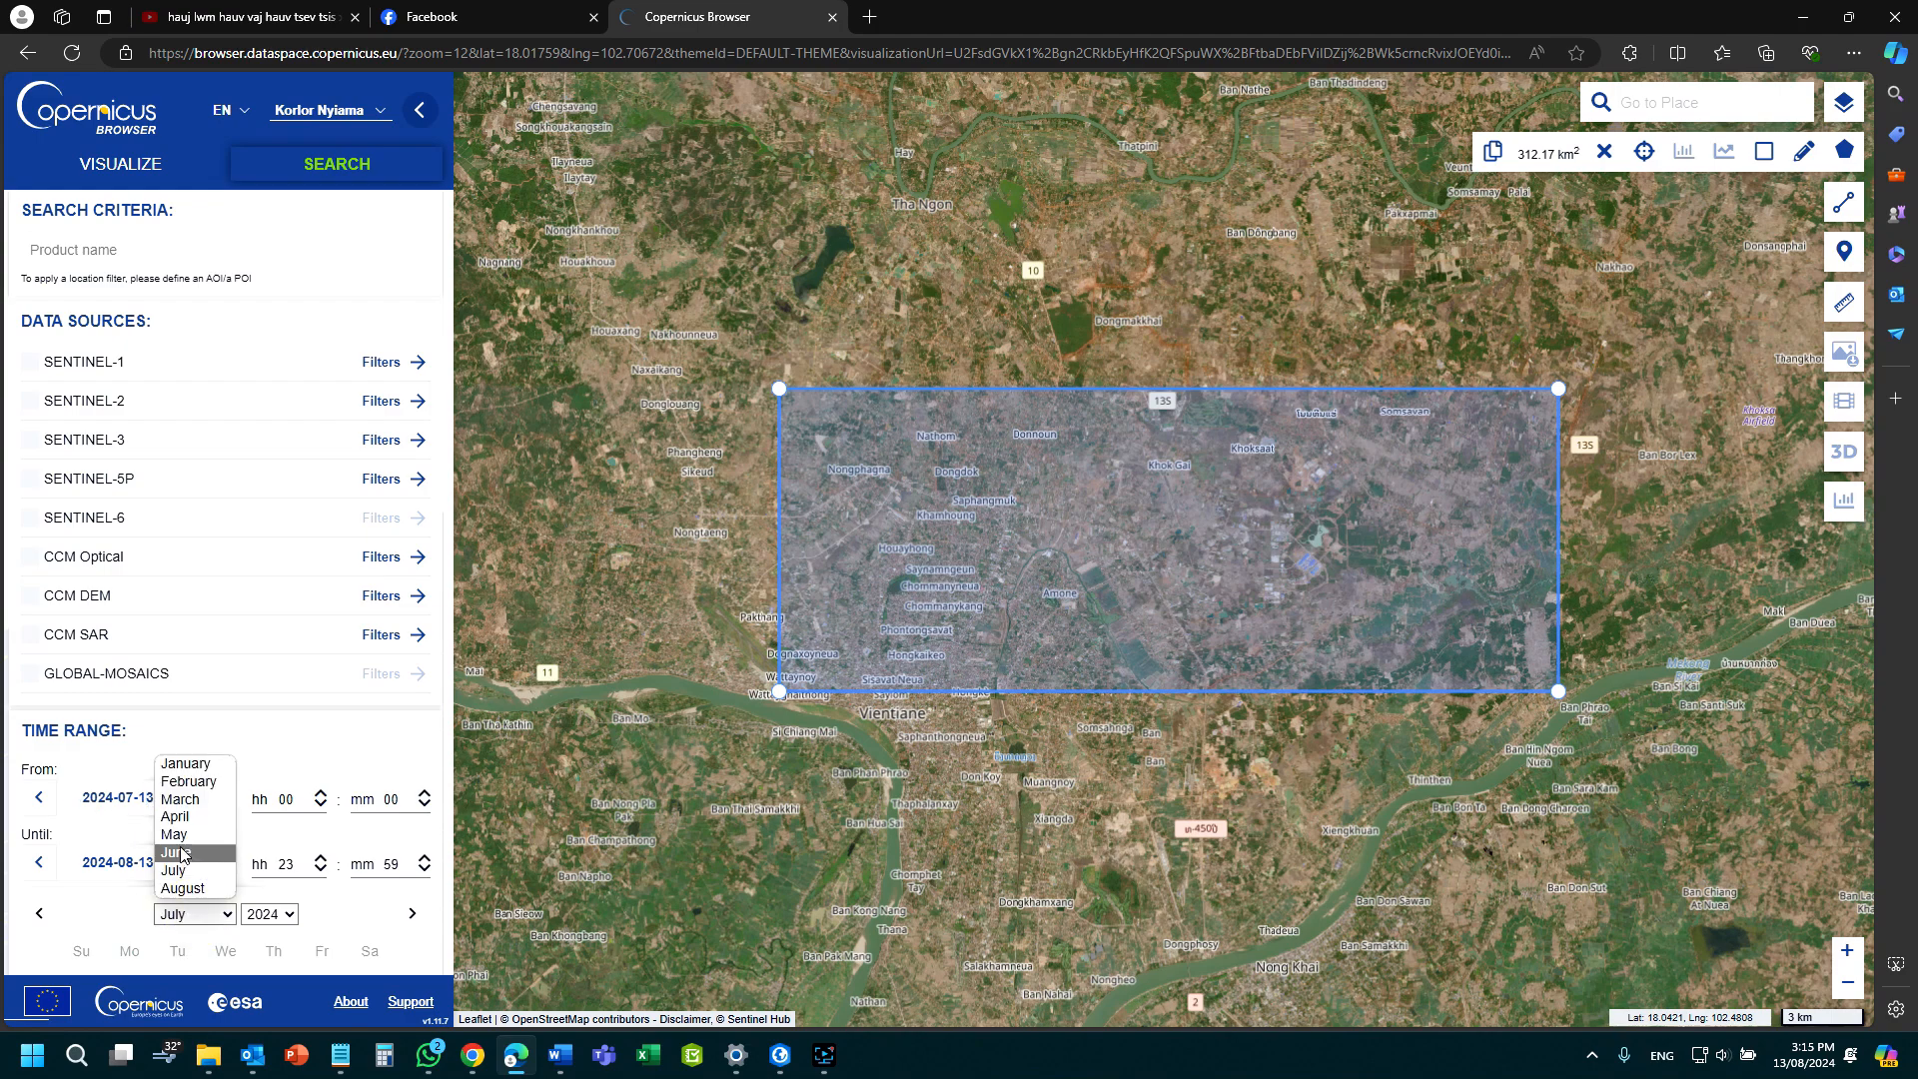
pyautogui.click(176, 837)
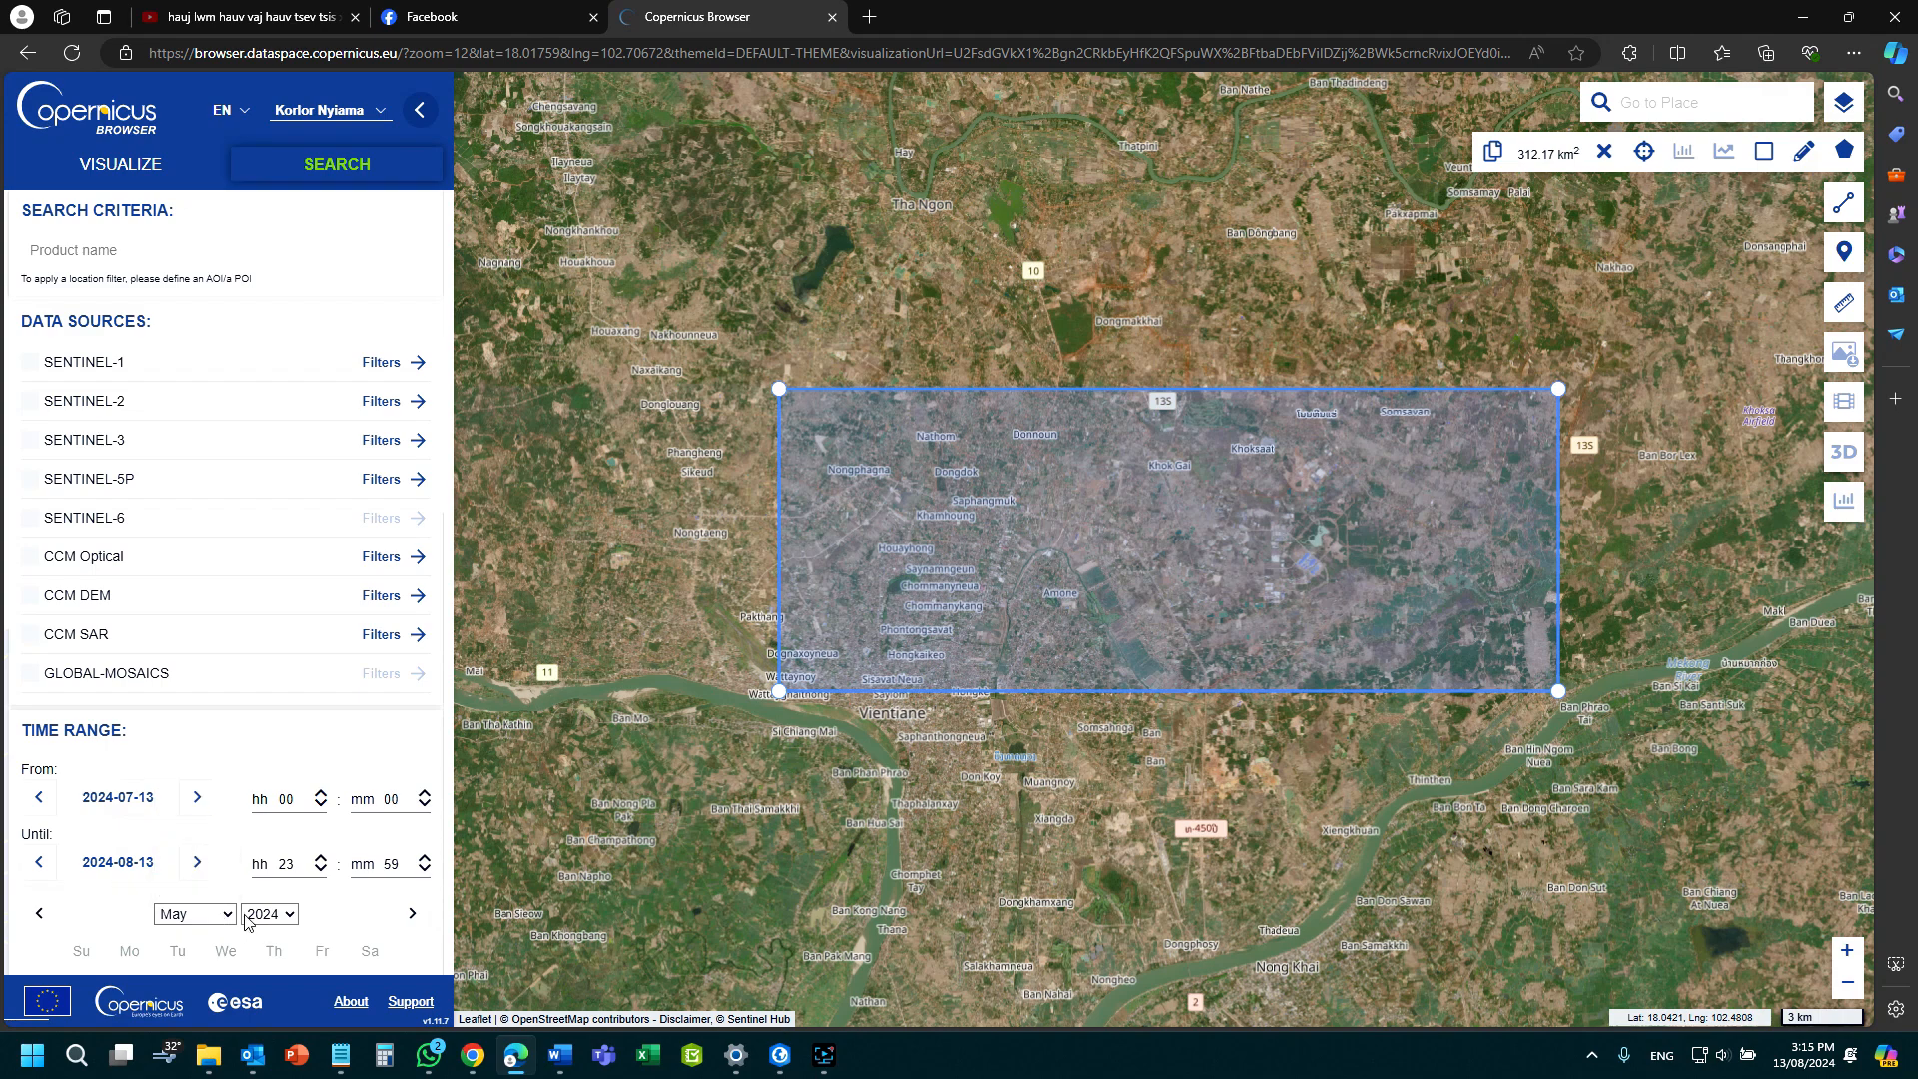
pyautogui.scroll(-2, 295, 881)
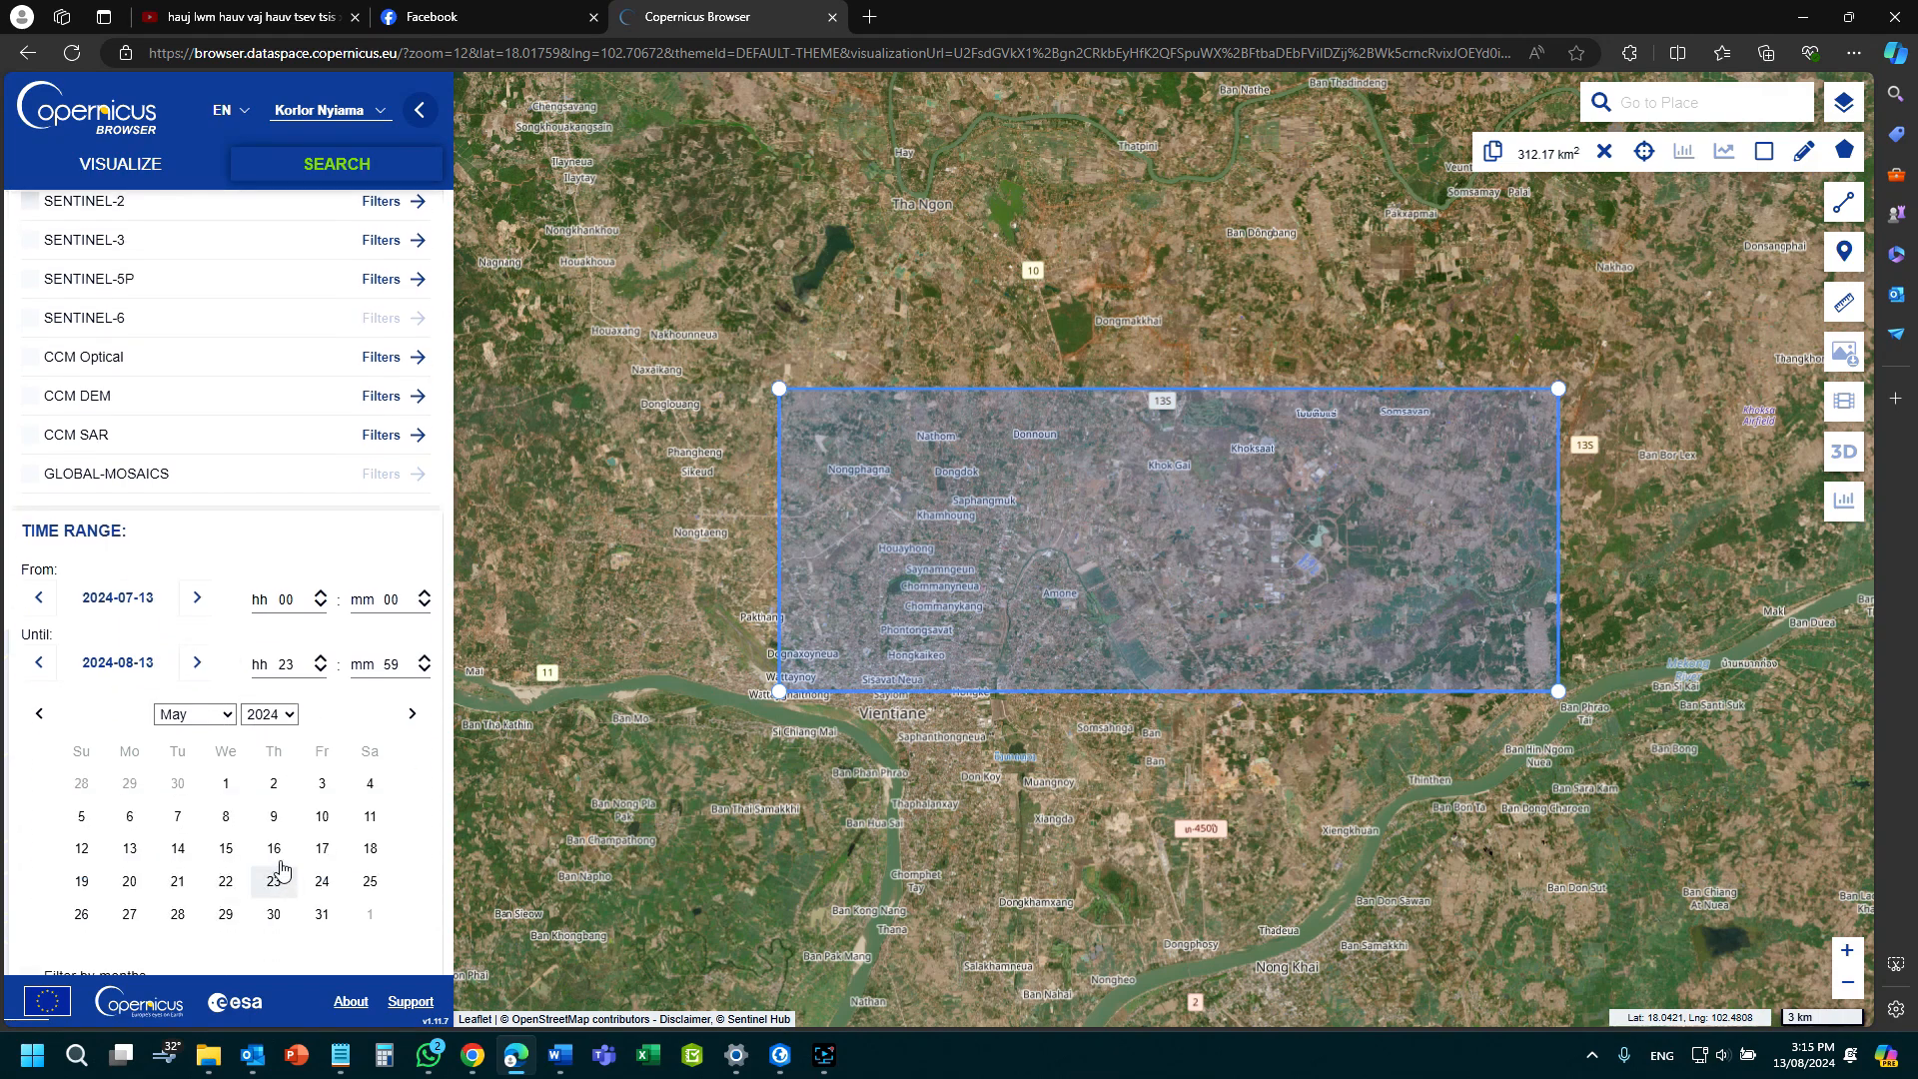
pyautogui.click(180, 606)
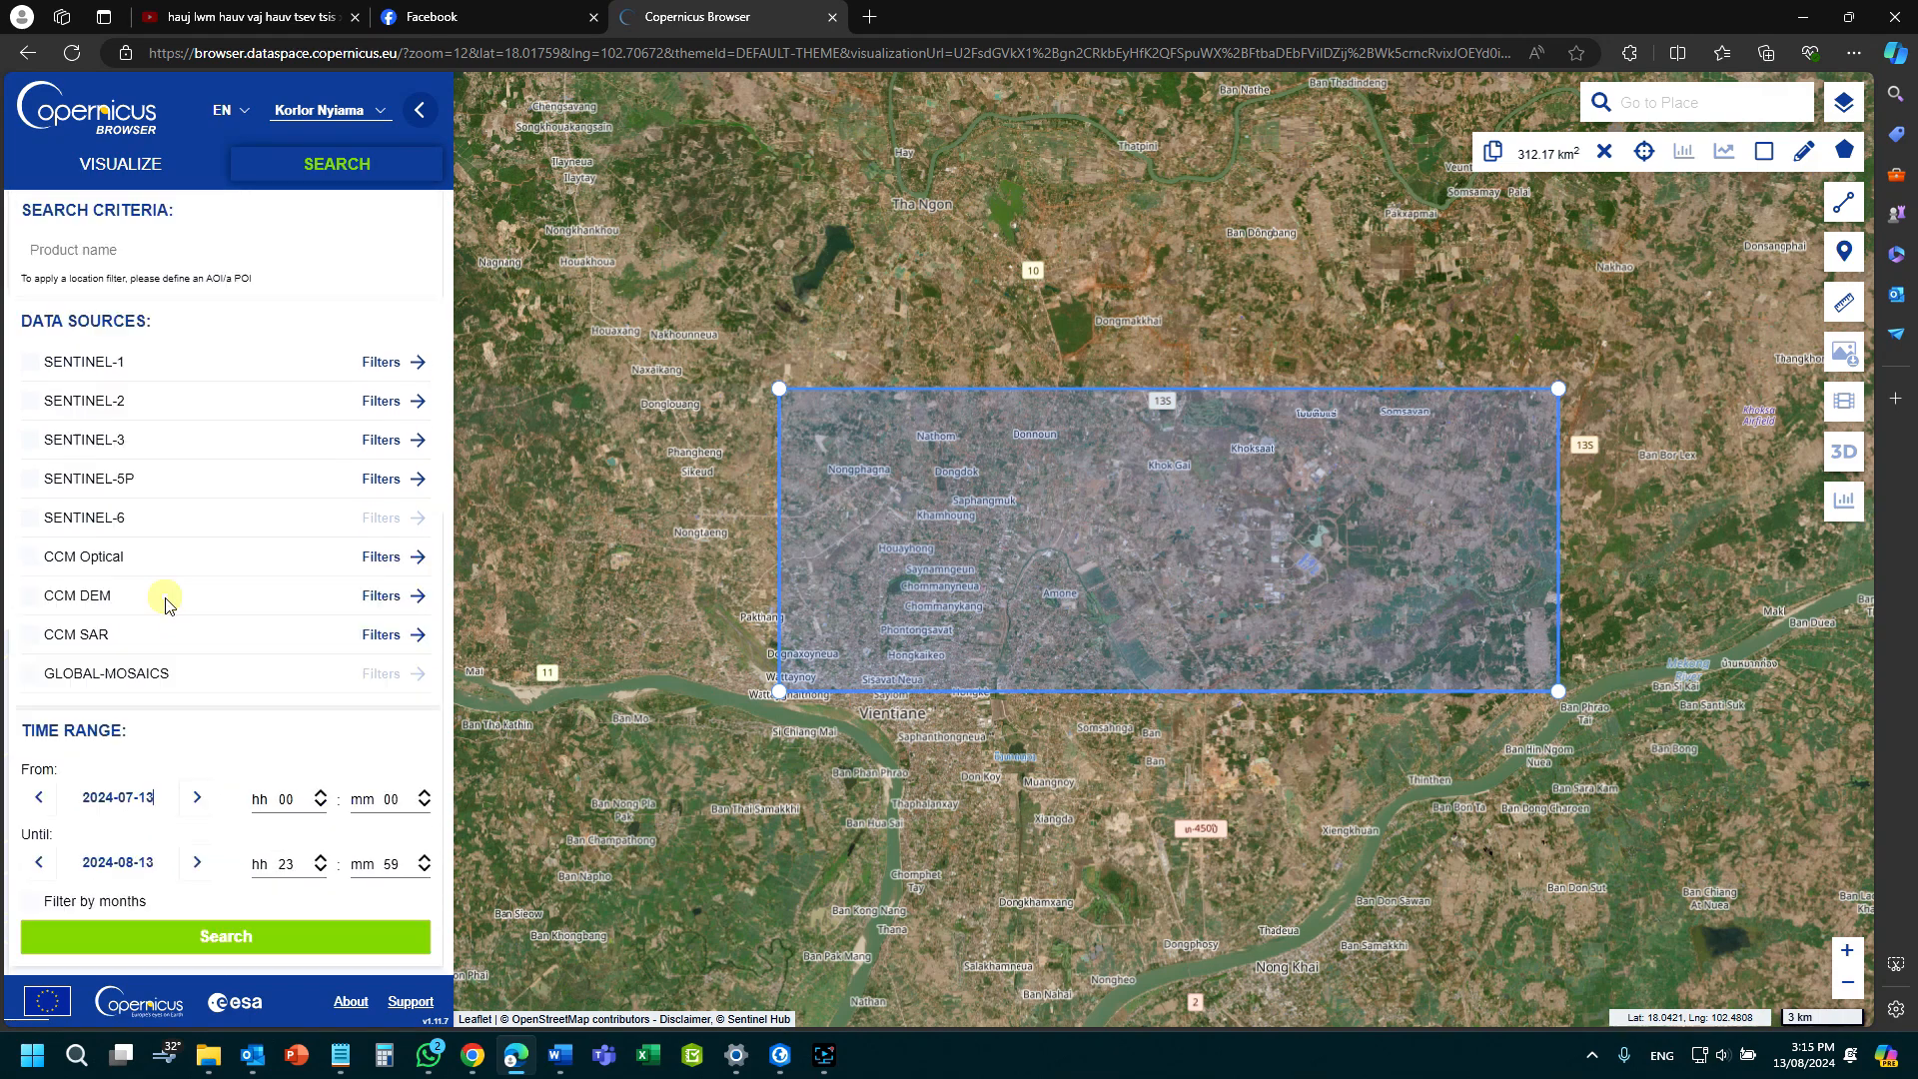
# Set the start date of the search time range to 2024-05-01.
pyautogui.click(189, 800)
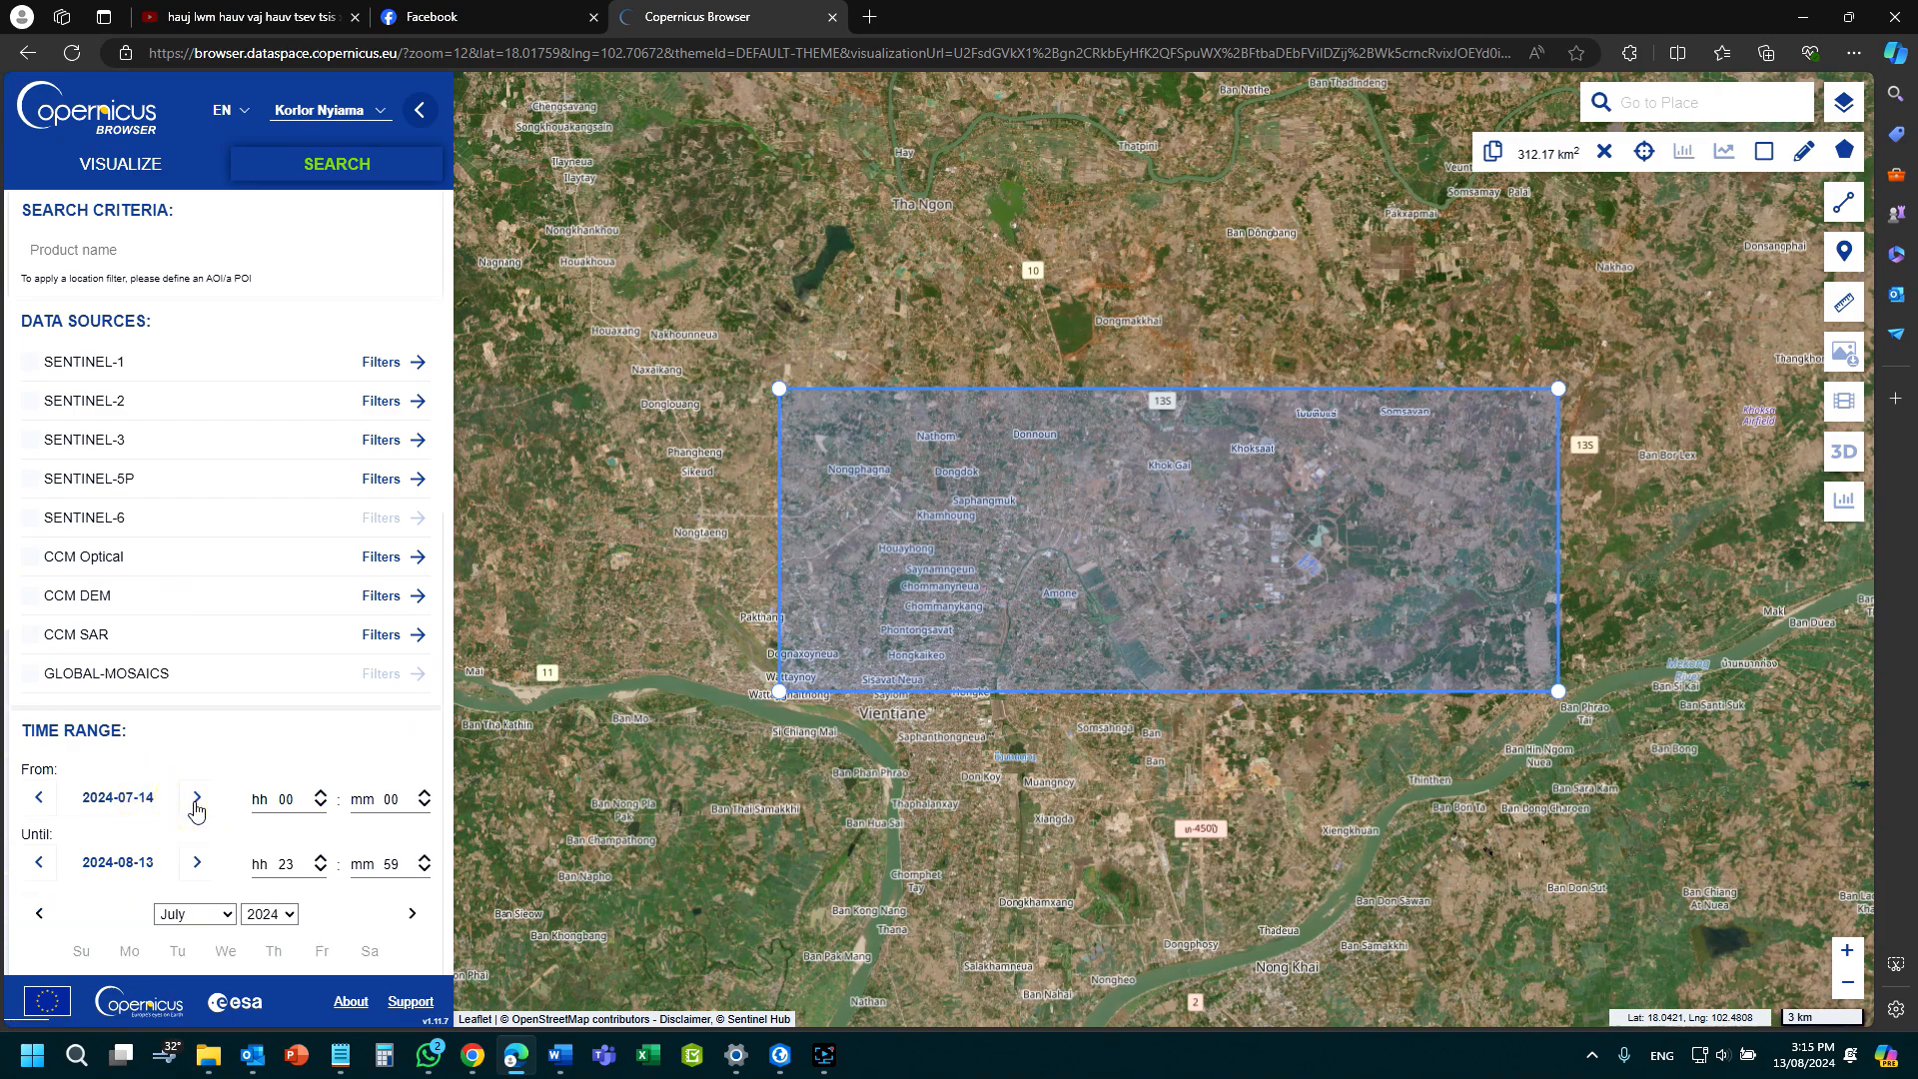
pyautogui.click(178, 916)
pyautogui.click(178, 811)
pyautogui.scroll(-2, 155, 817)
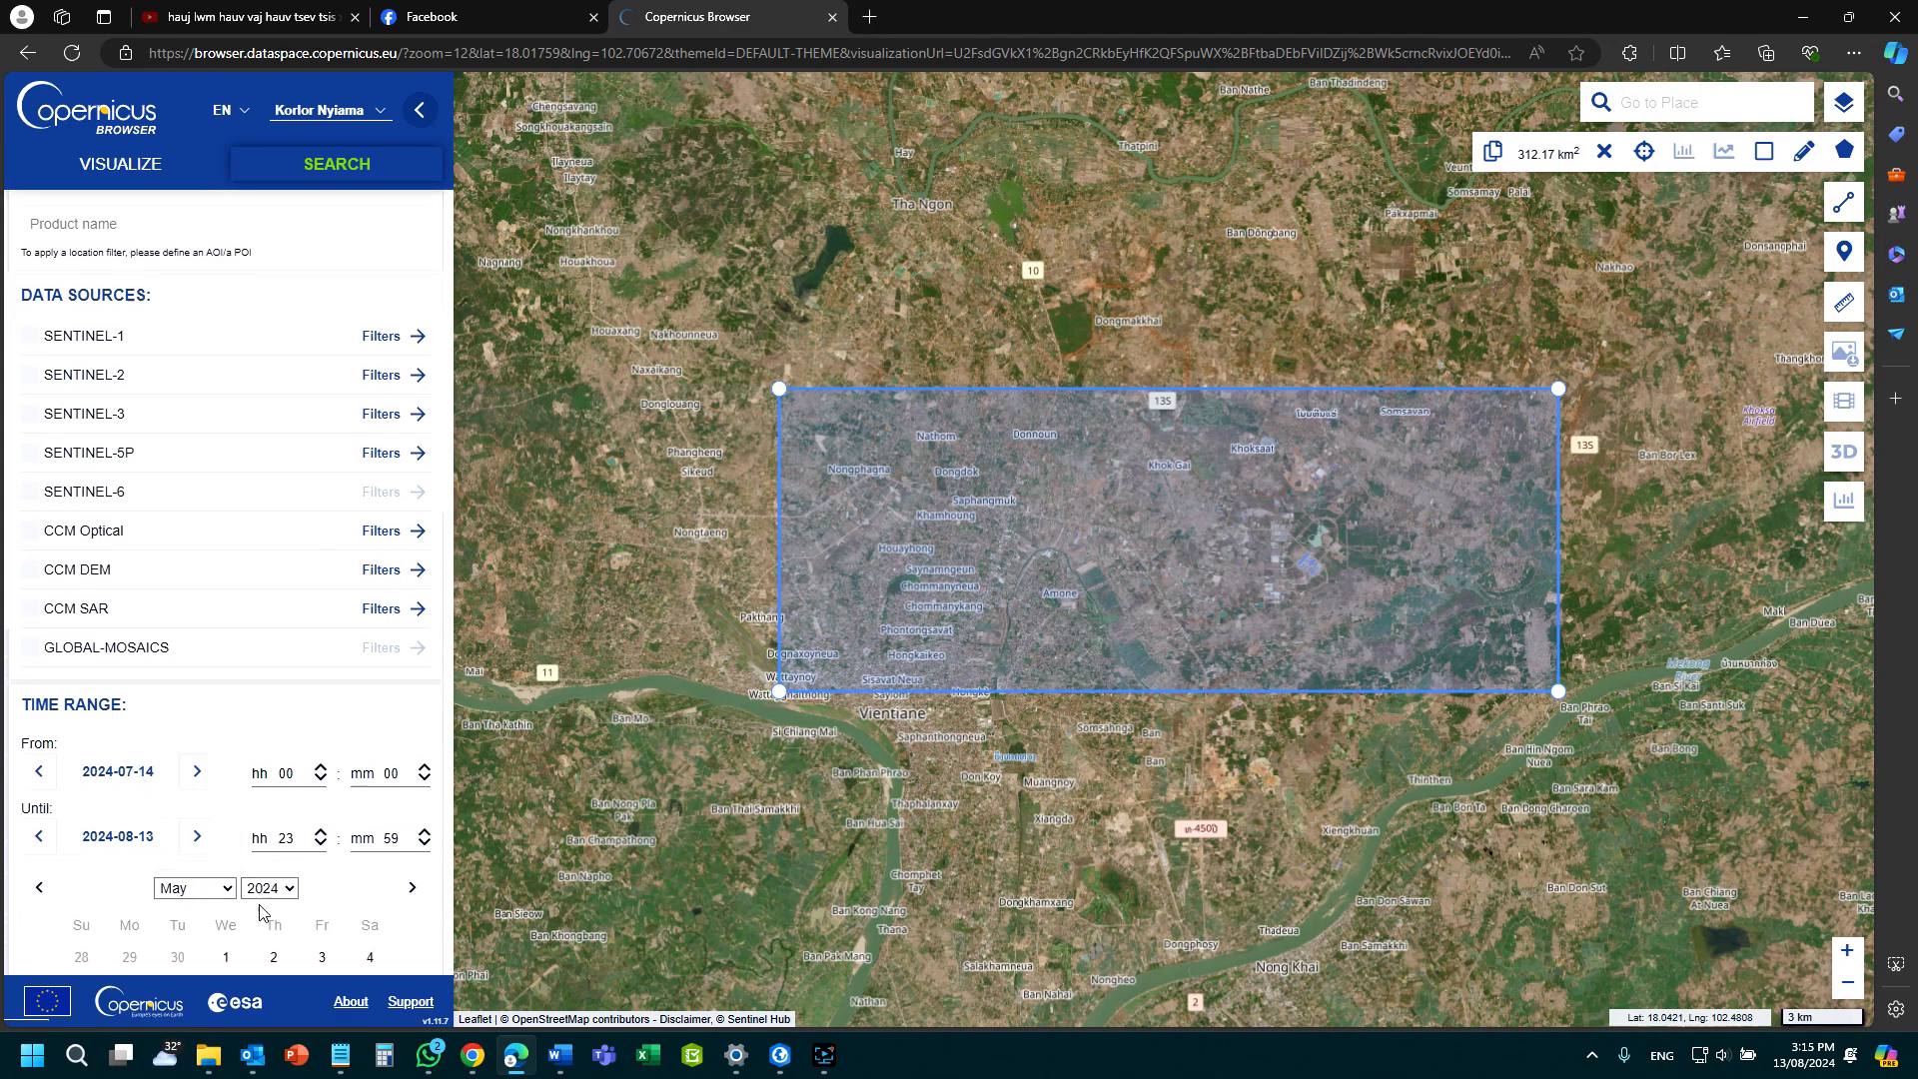
pyautogui.click(226, 783)
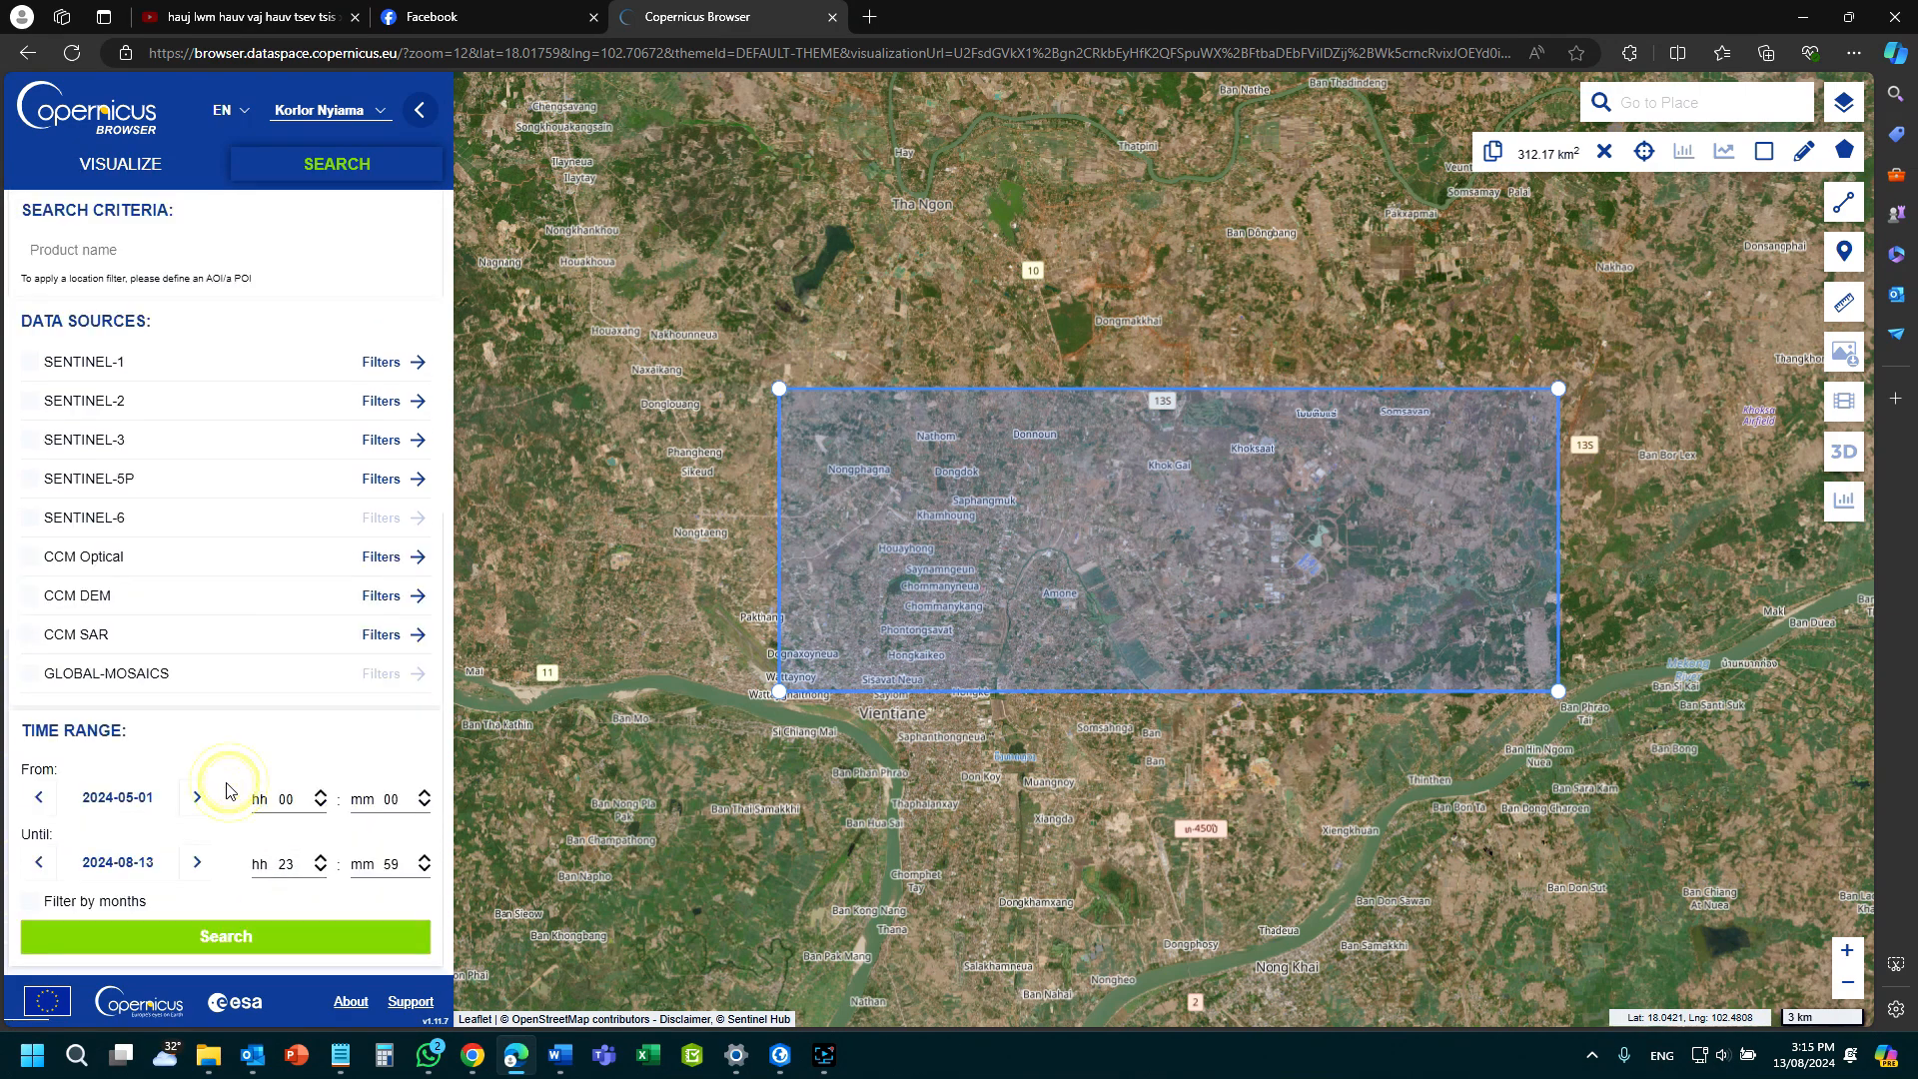
# Set the end date of the search time range to 2024-05-31.
pyautogui.click(177, 869)
pyautogui.click(181, 914)
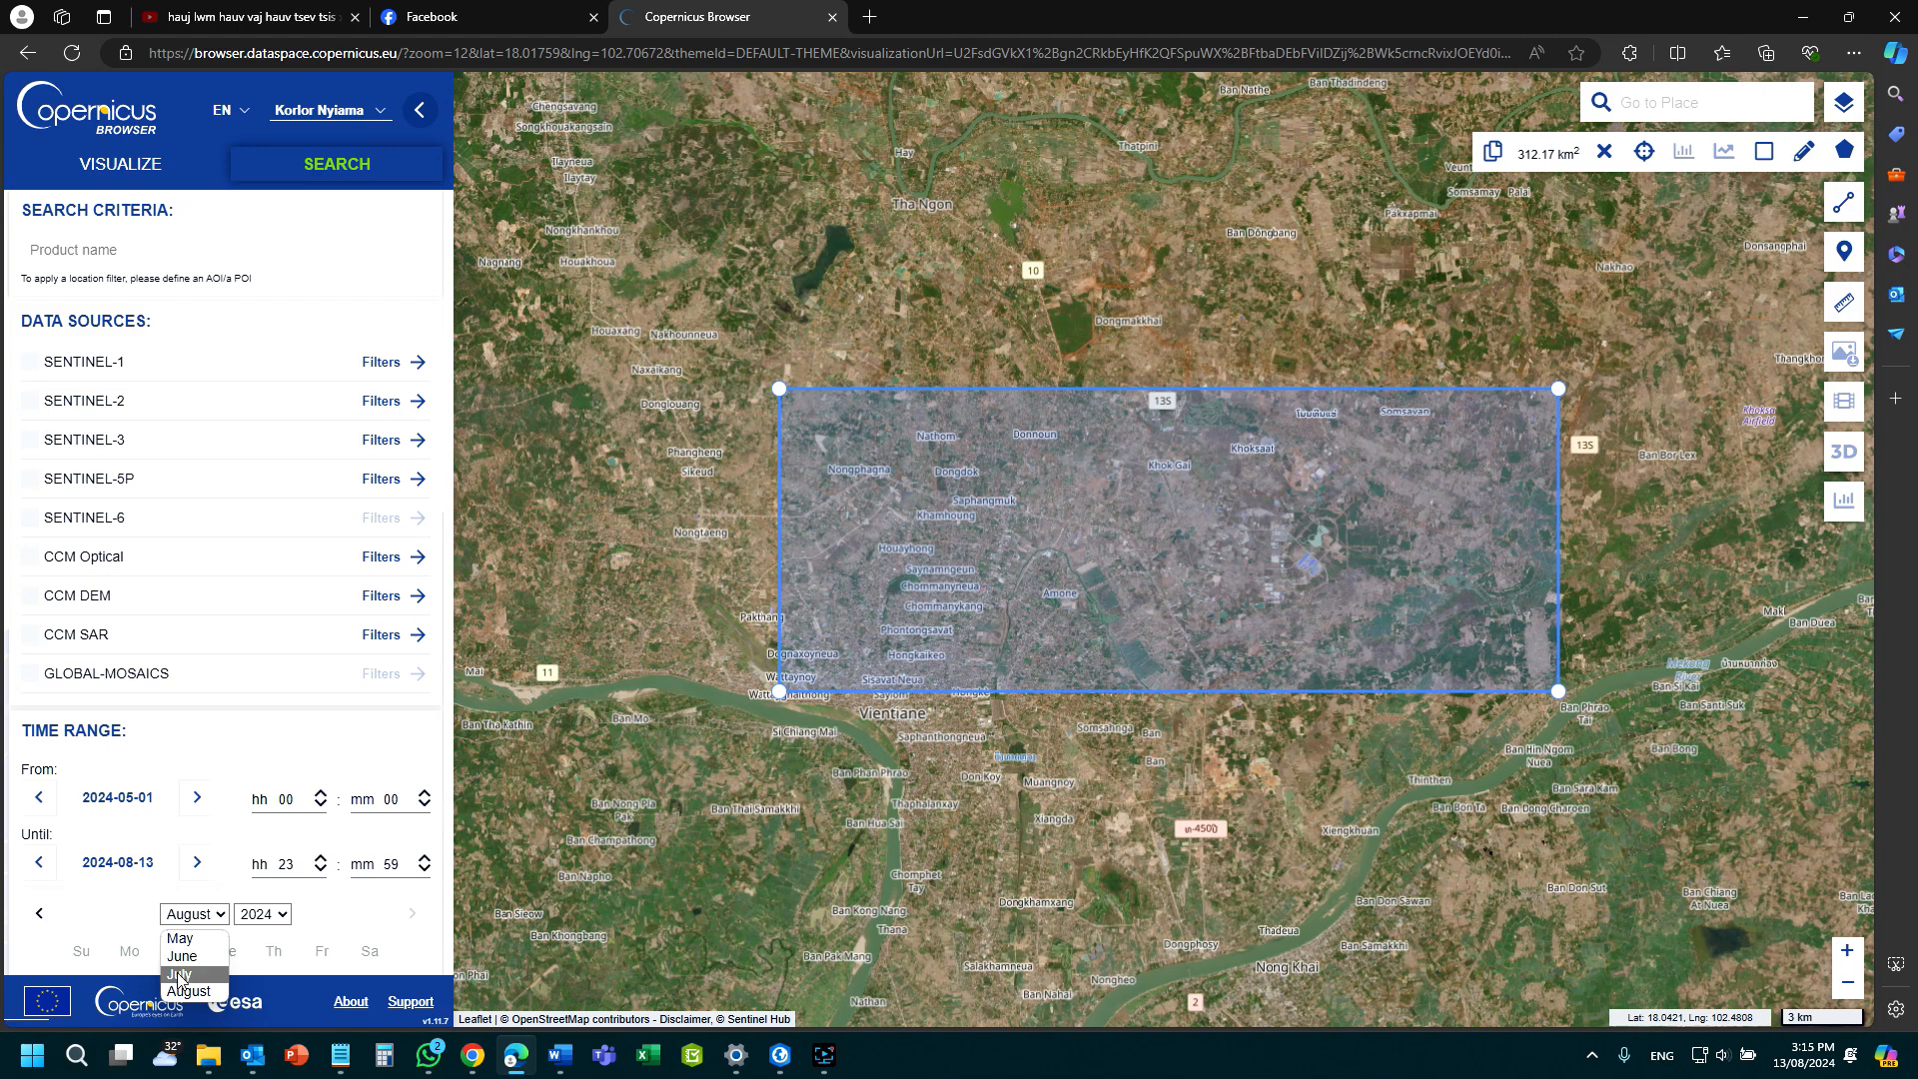
pyautogui.click(180, 938)
pyautogui.scroll(-3, 190, 929)
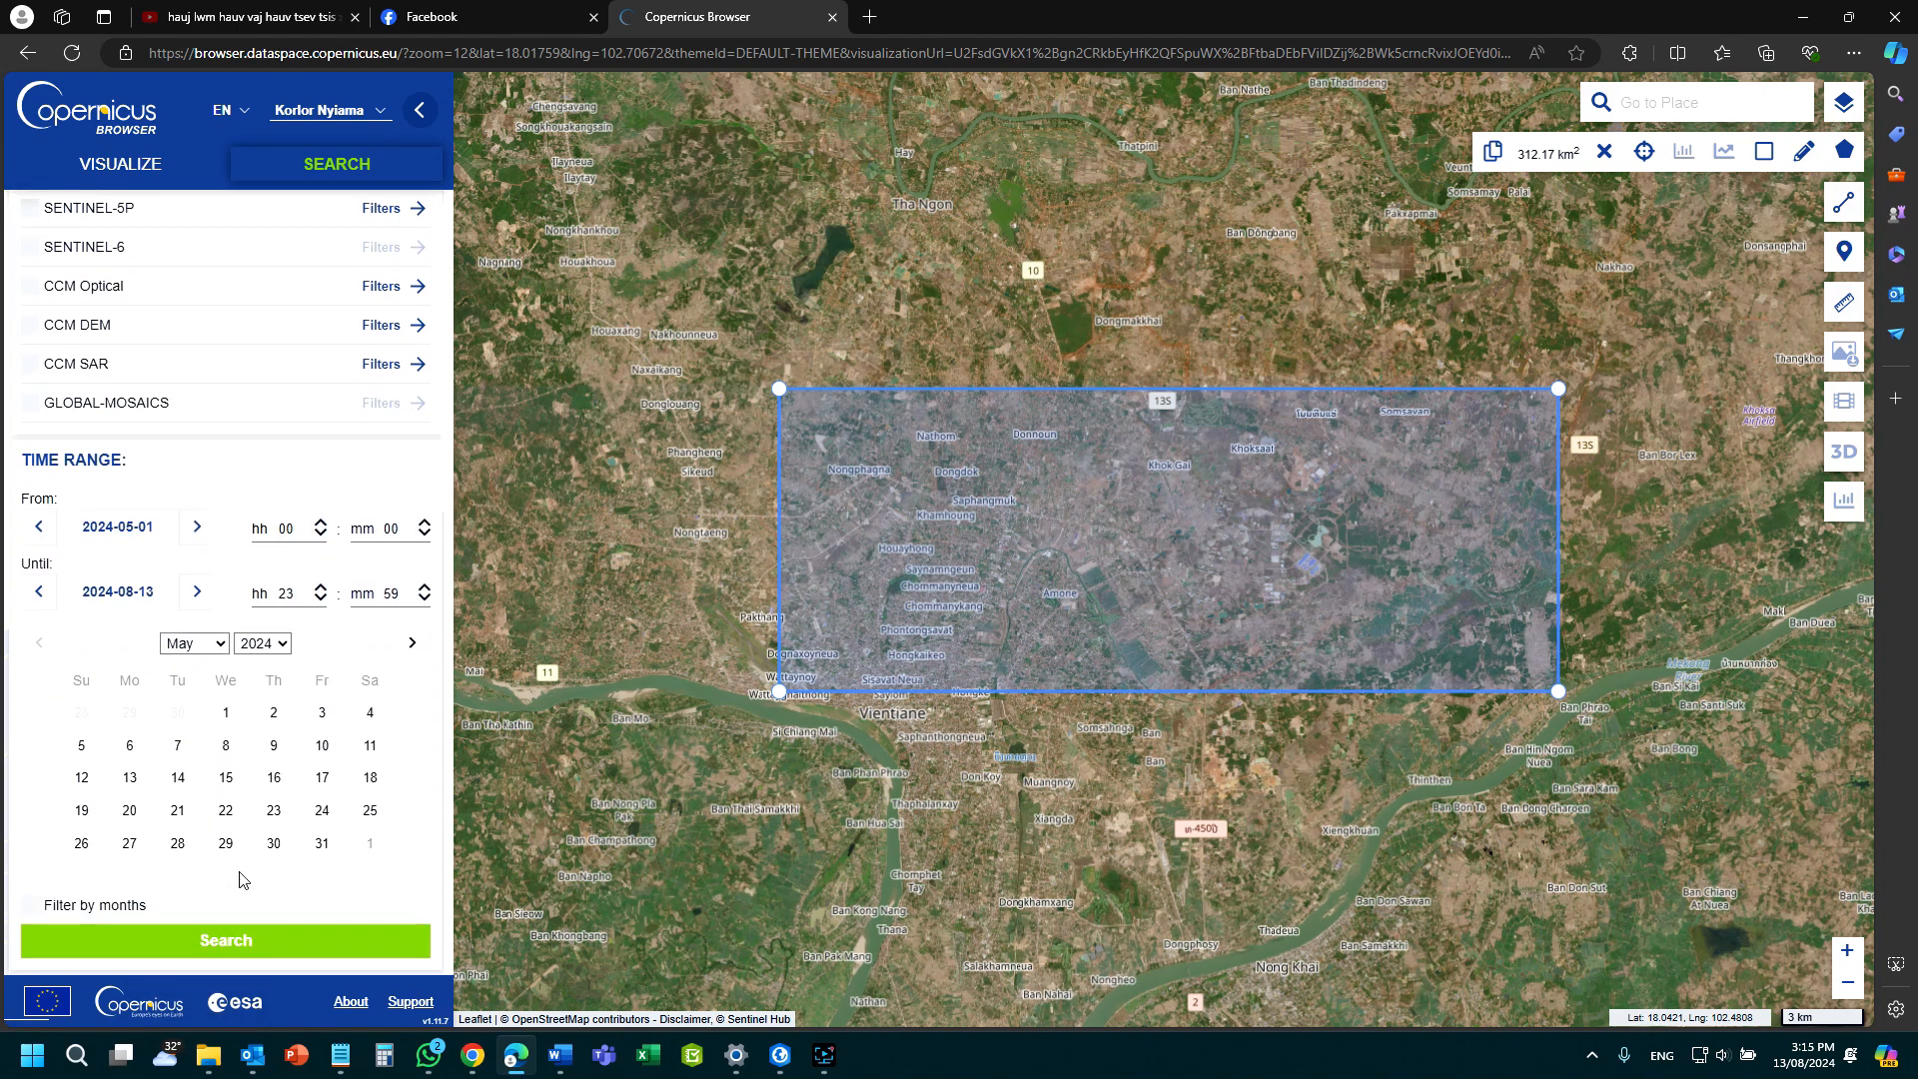
pyautogui.click(322, 845)
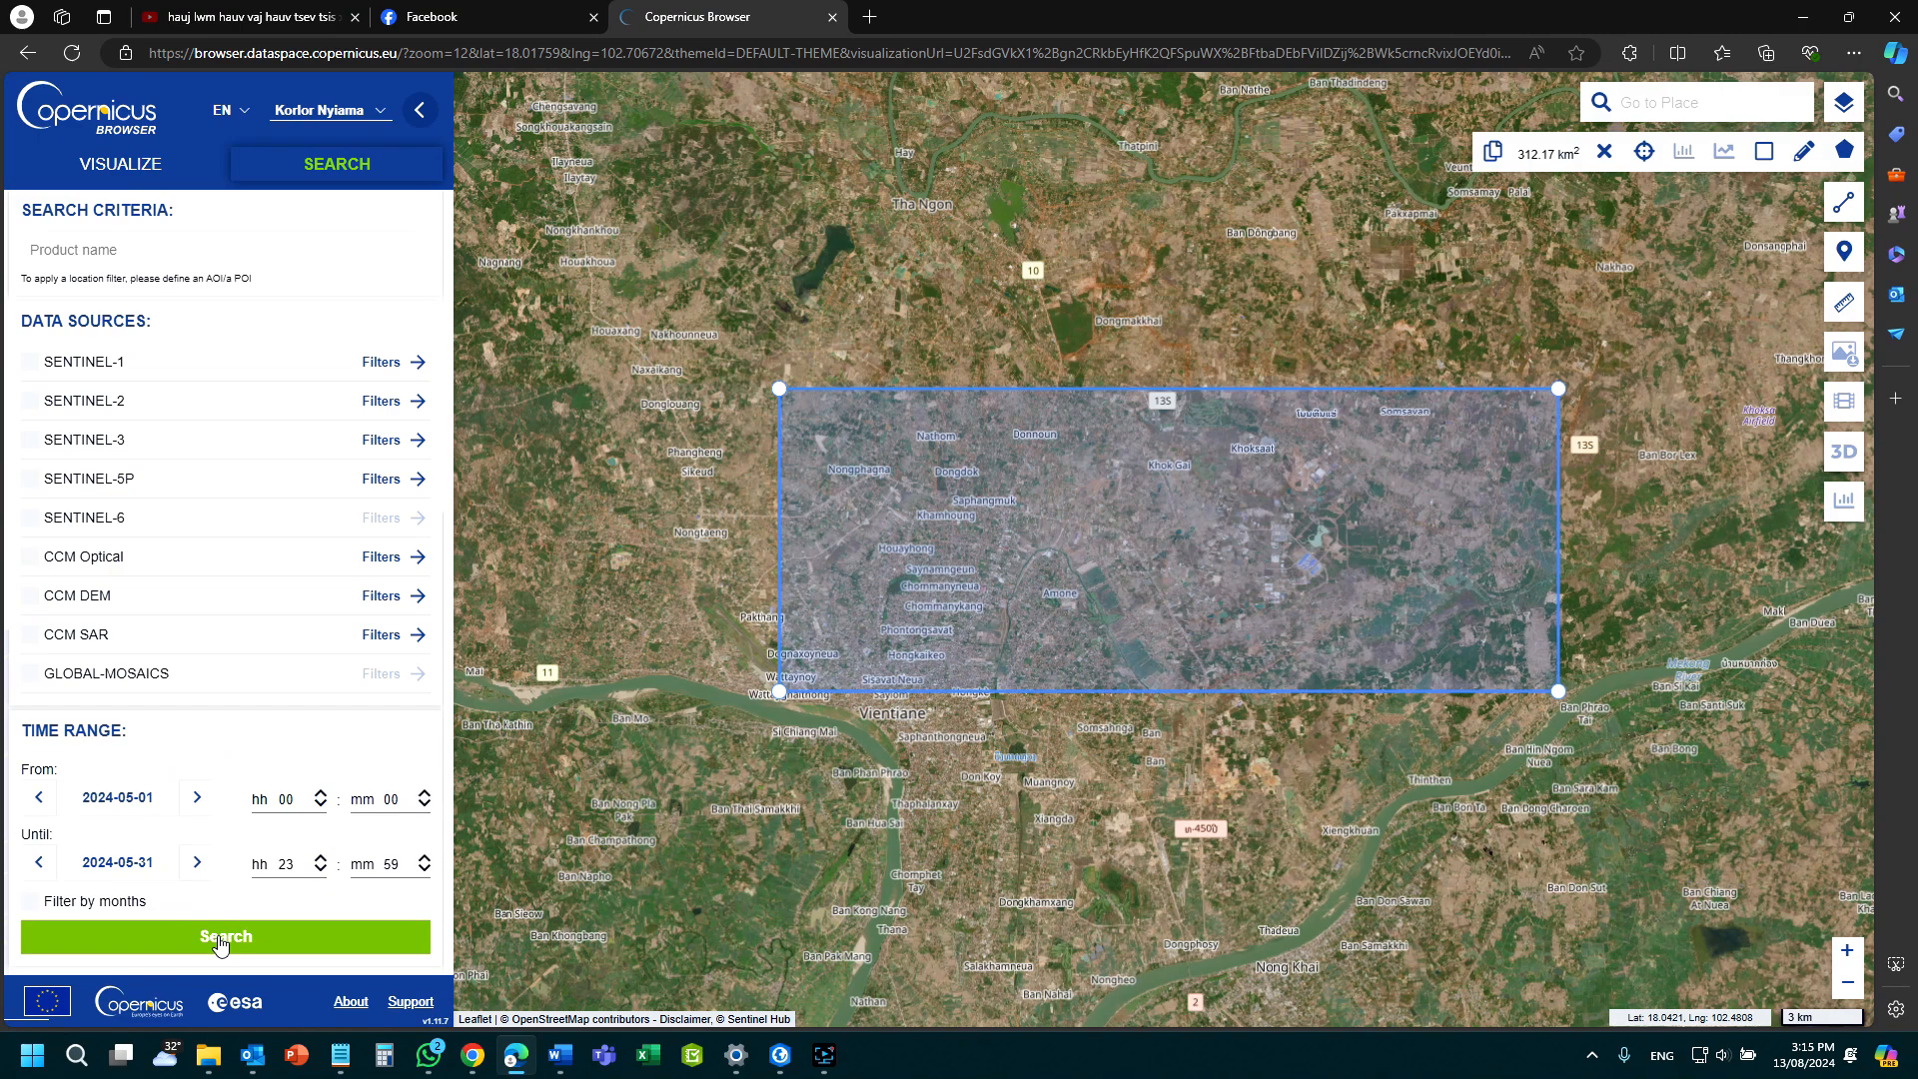
# Select SENTINEL-2 with the MSI instrument as the data source and run the product search.
pyautogui.click(86, 400)
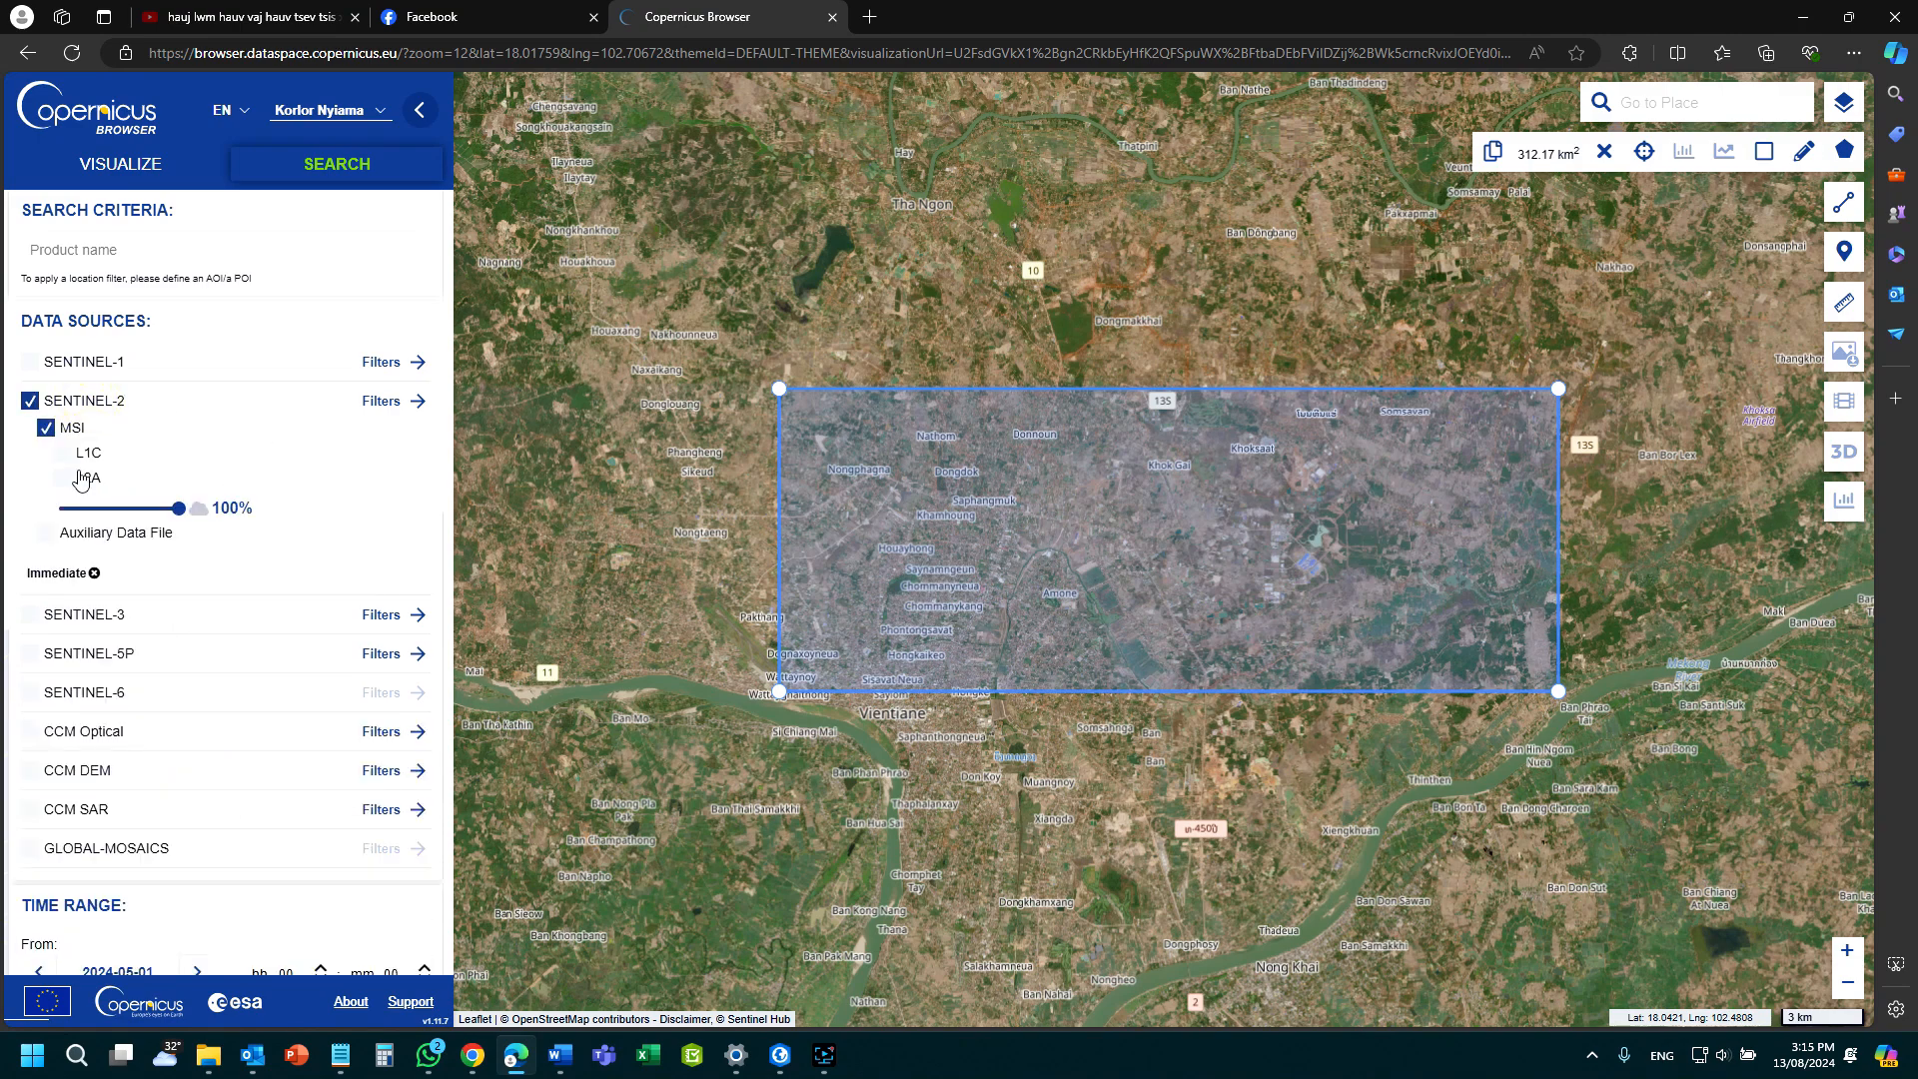
pyautogui.scroll(-3, 245, 600)
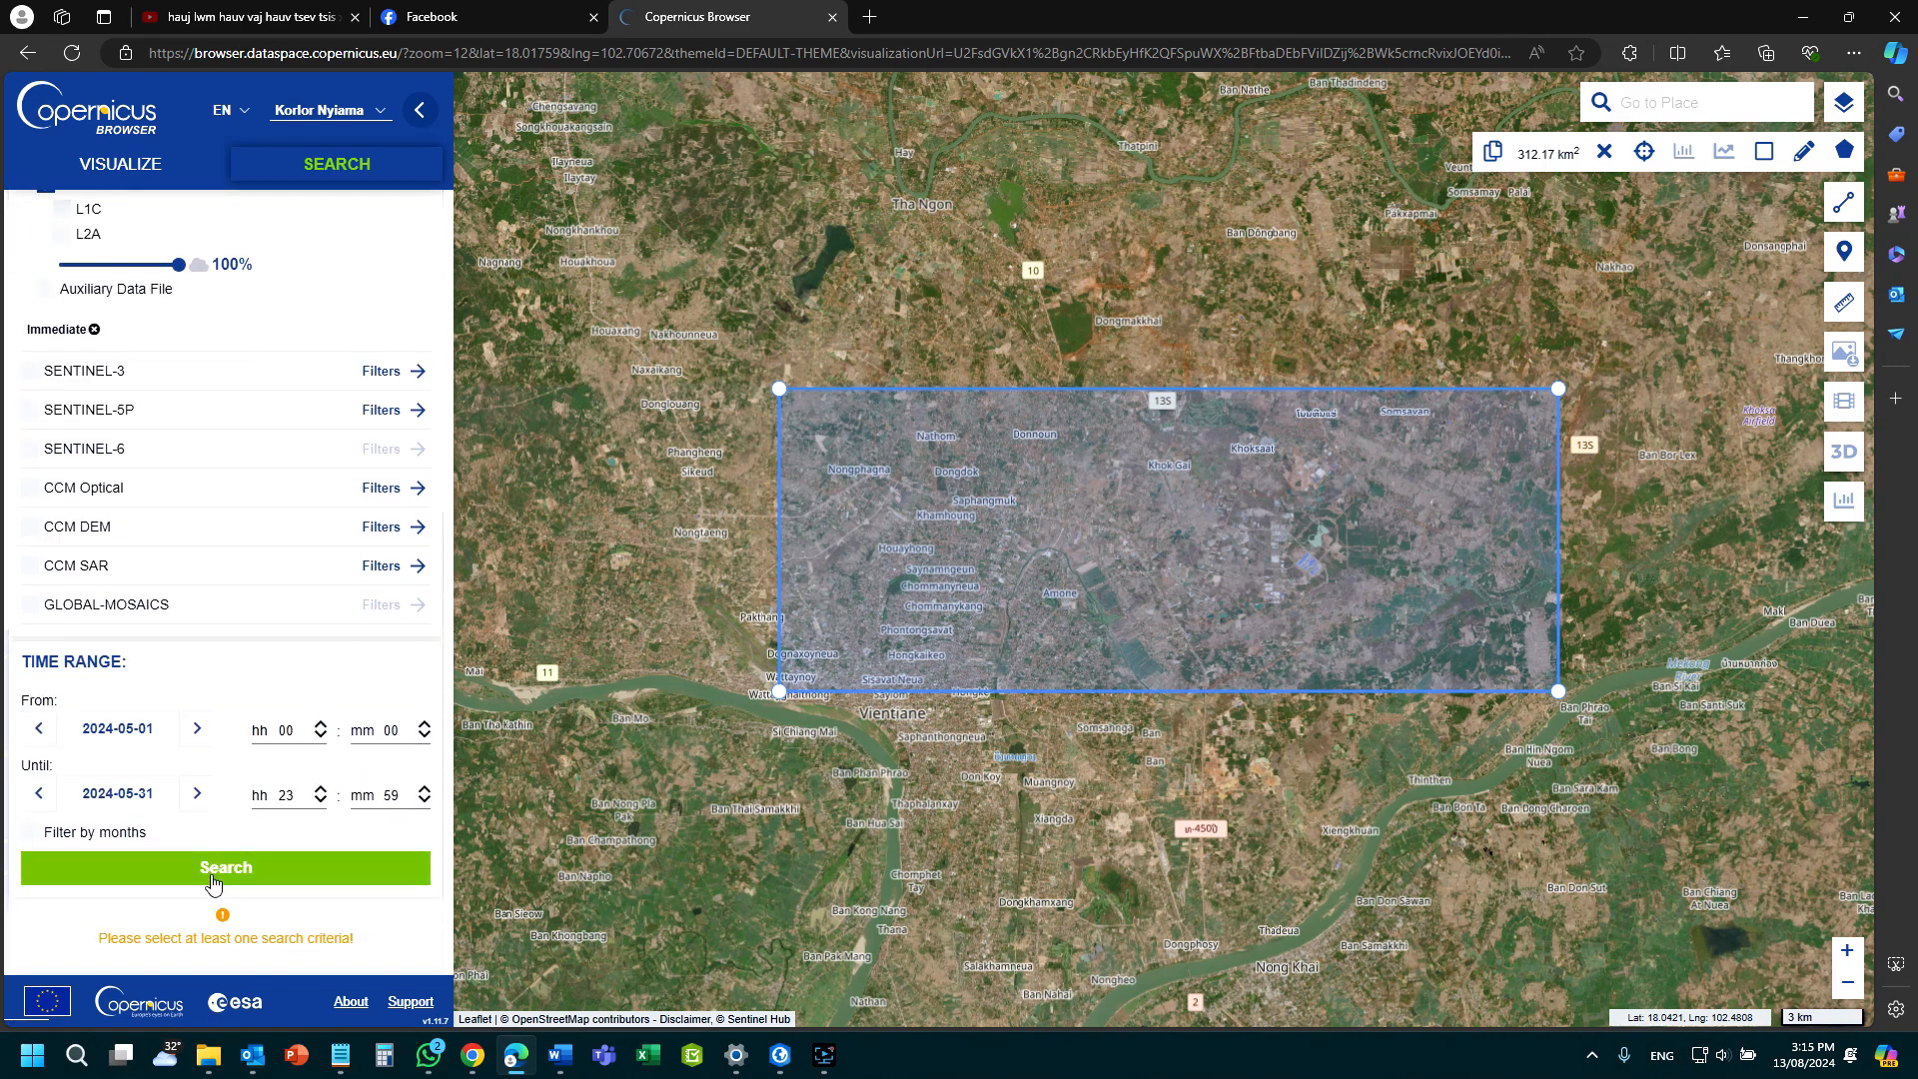
pyautogui.click(212, 881)
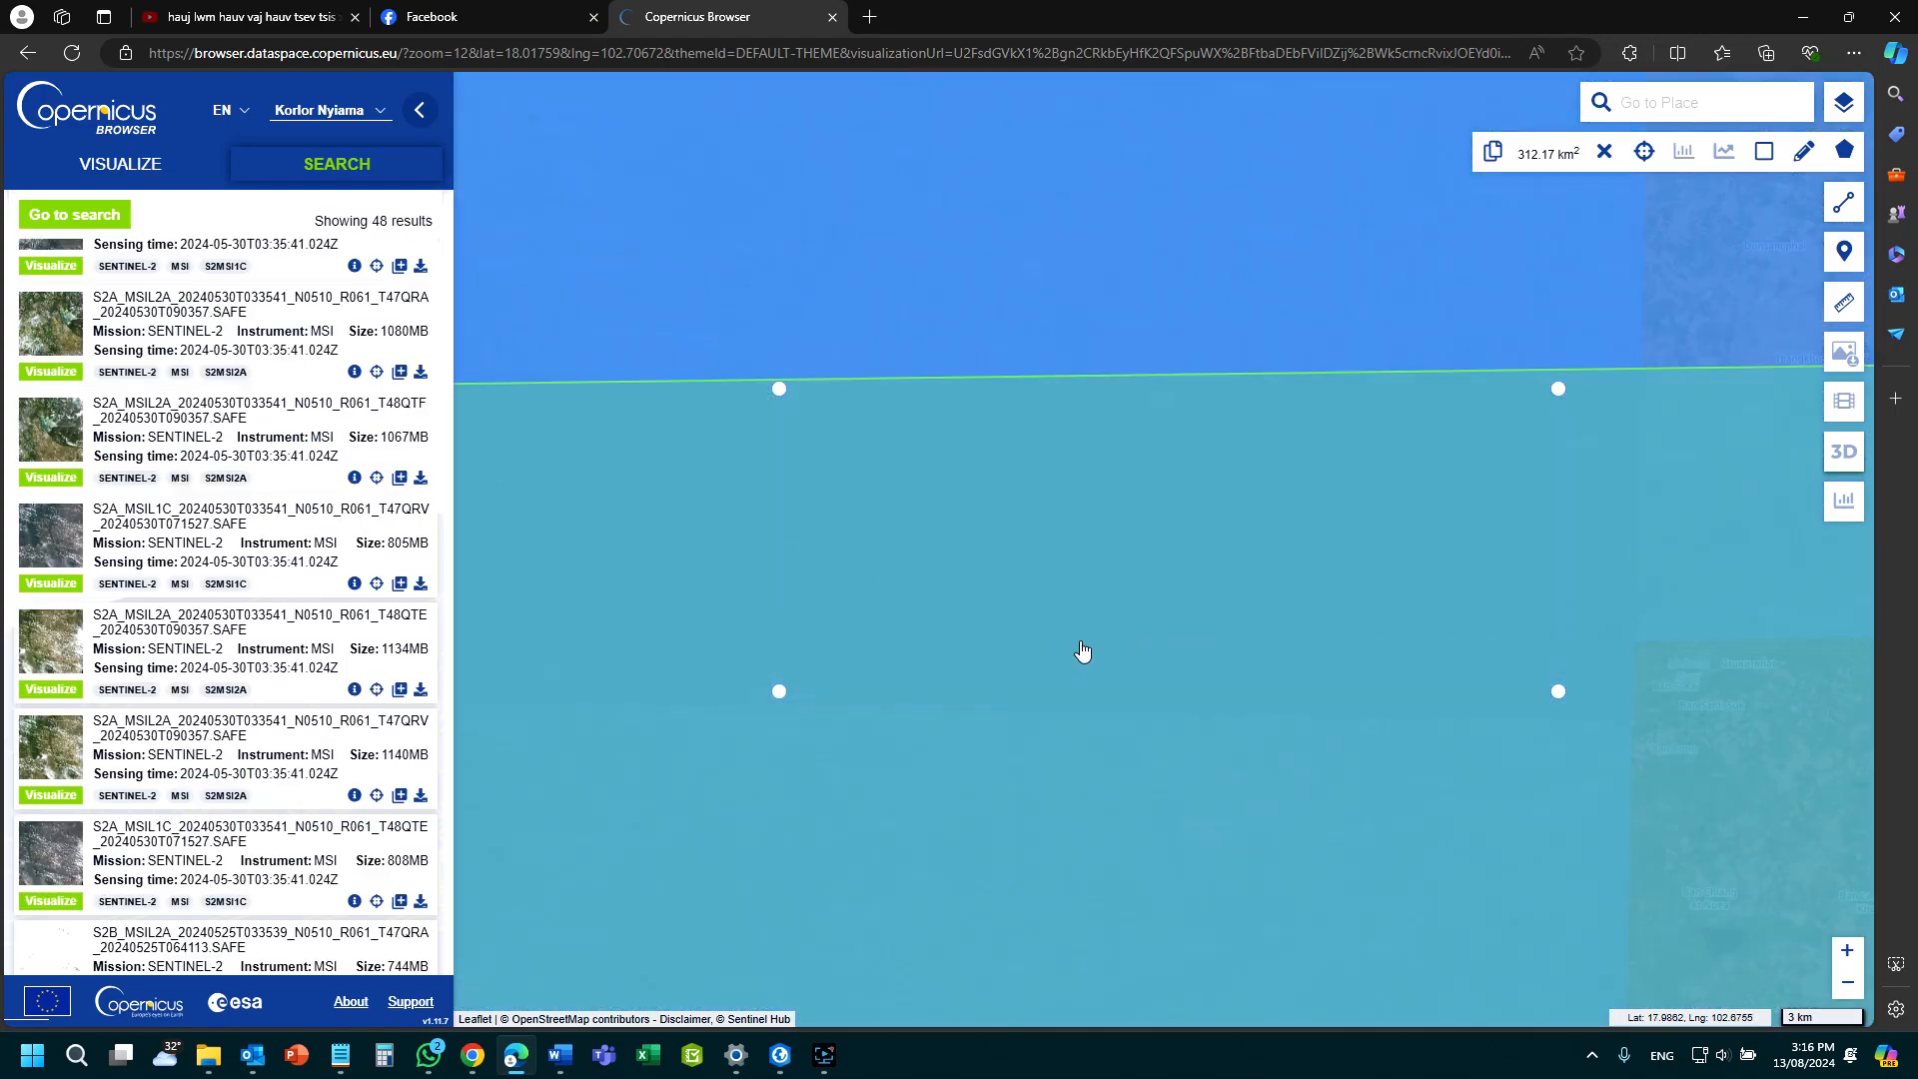
# Review the result footprints and product list, and centre the map on the S2A MSIL1C product of 2024-05-20 for tile T48QTE.
pyautogui.scroll(-1, 1119, 639)
pyautogui.scroll(-3, 1119, 639)
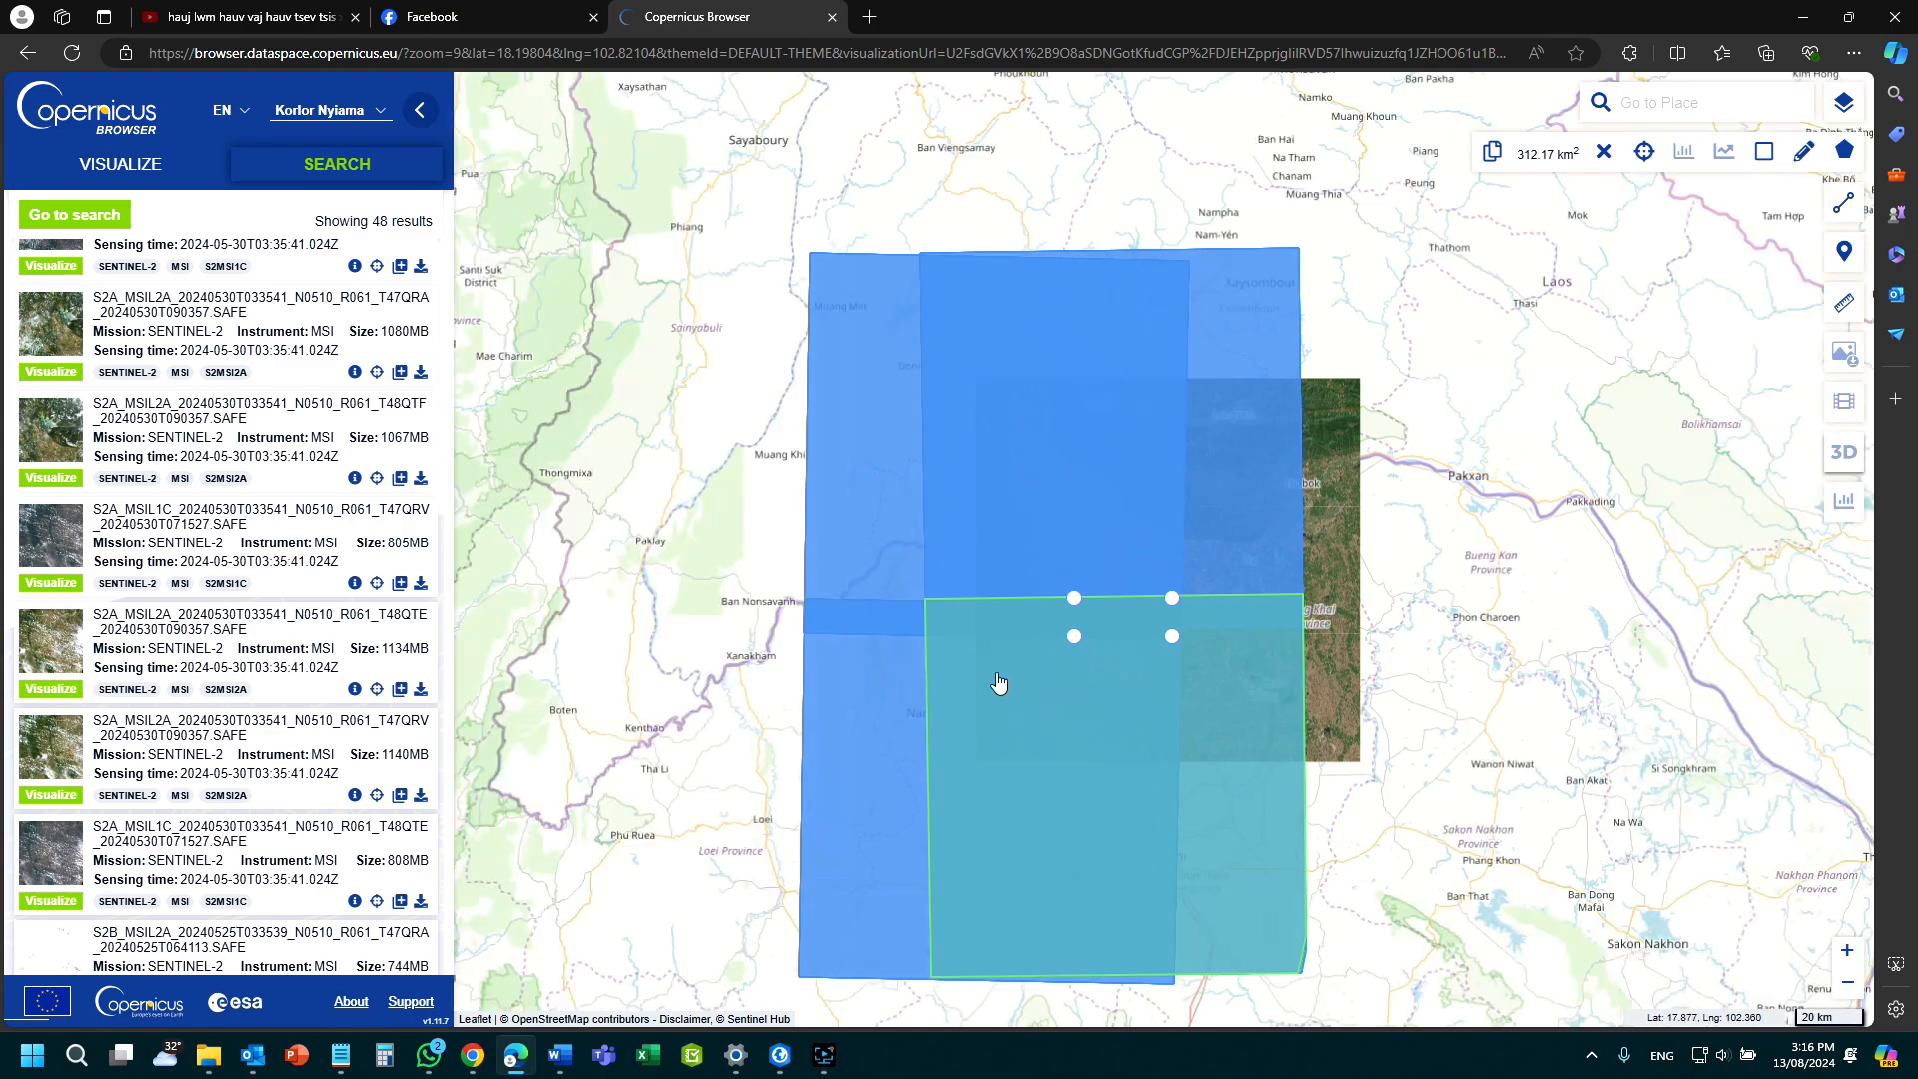
pyautogui.scroll(1, 1108, 675)
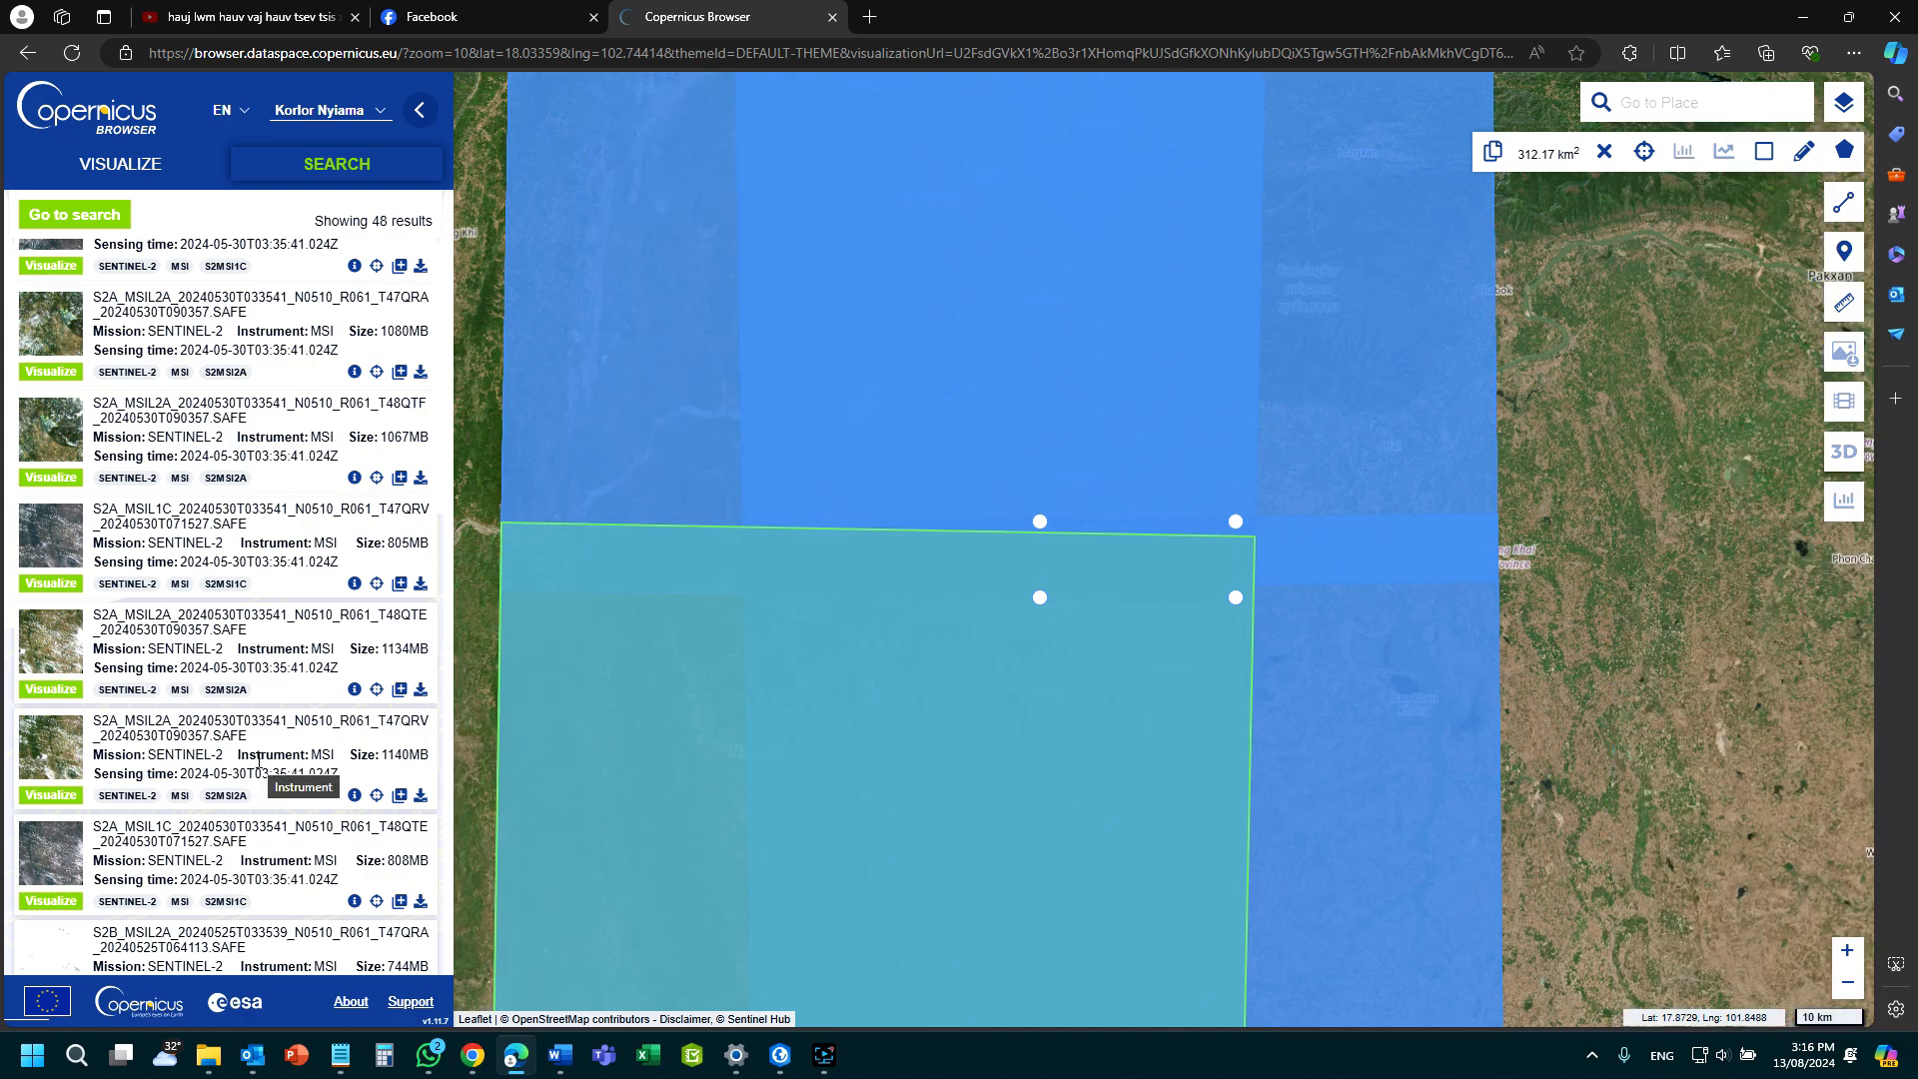
pyautogui.scroll(-10, 224, 775)
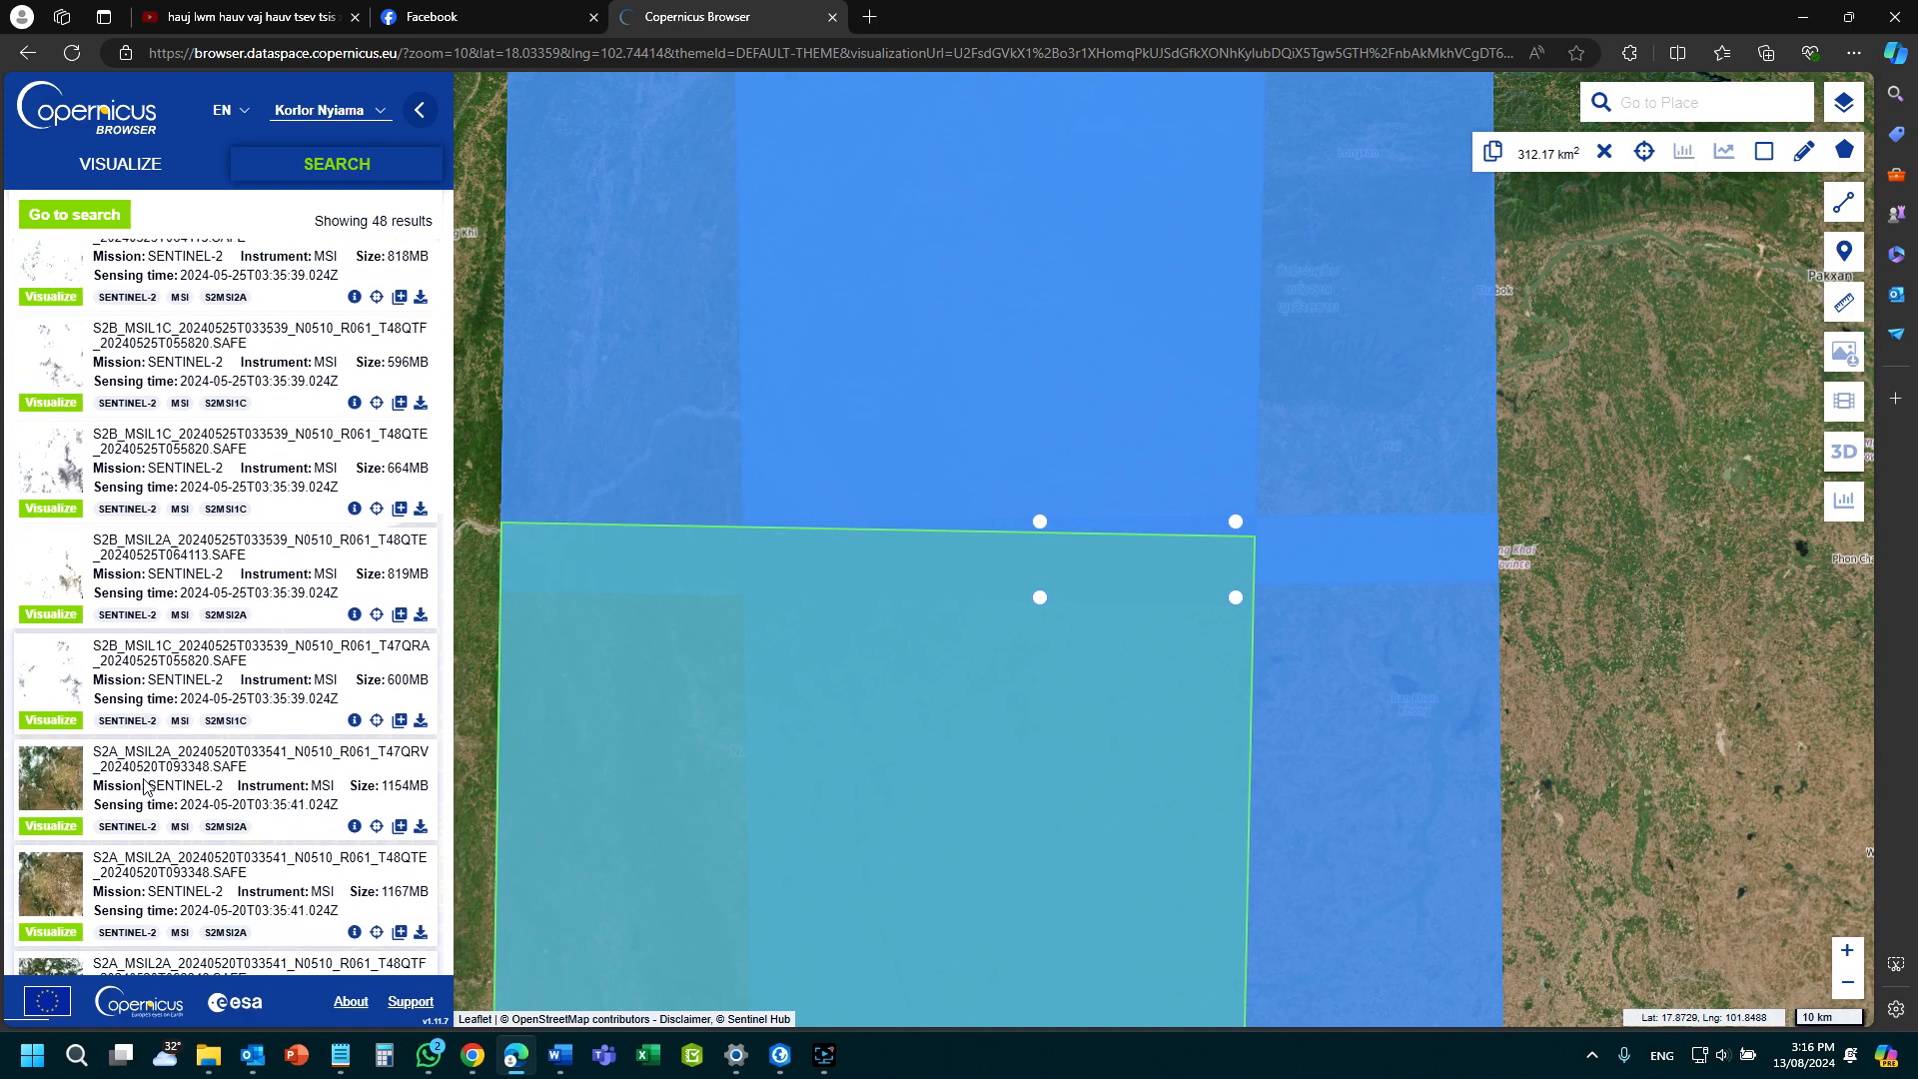
pyautogui.scroll(-3, 145, 784)
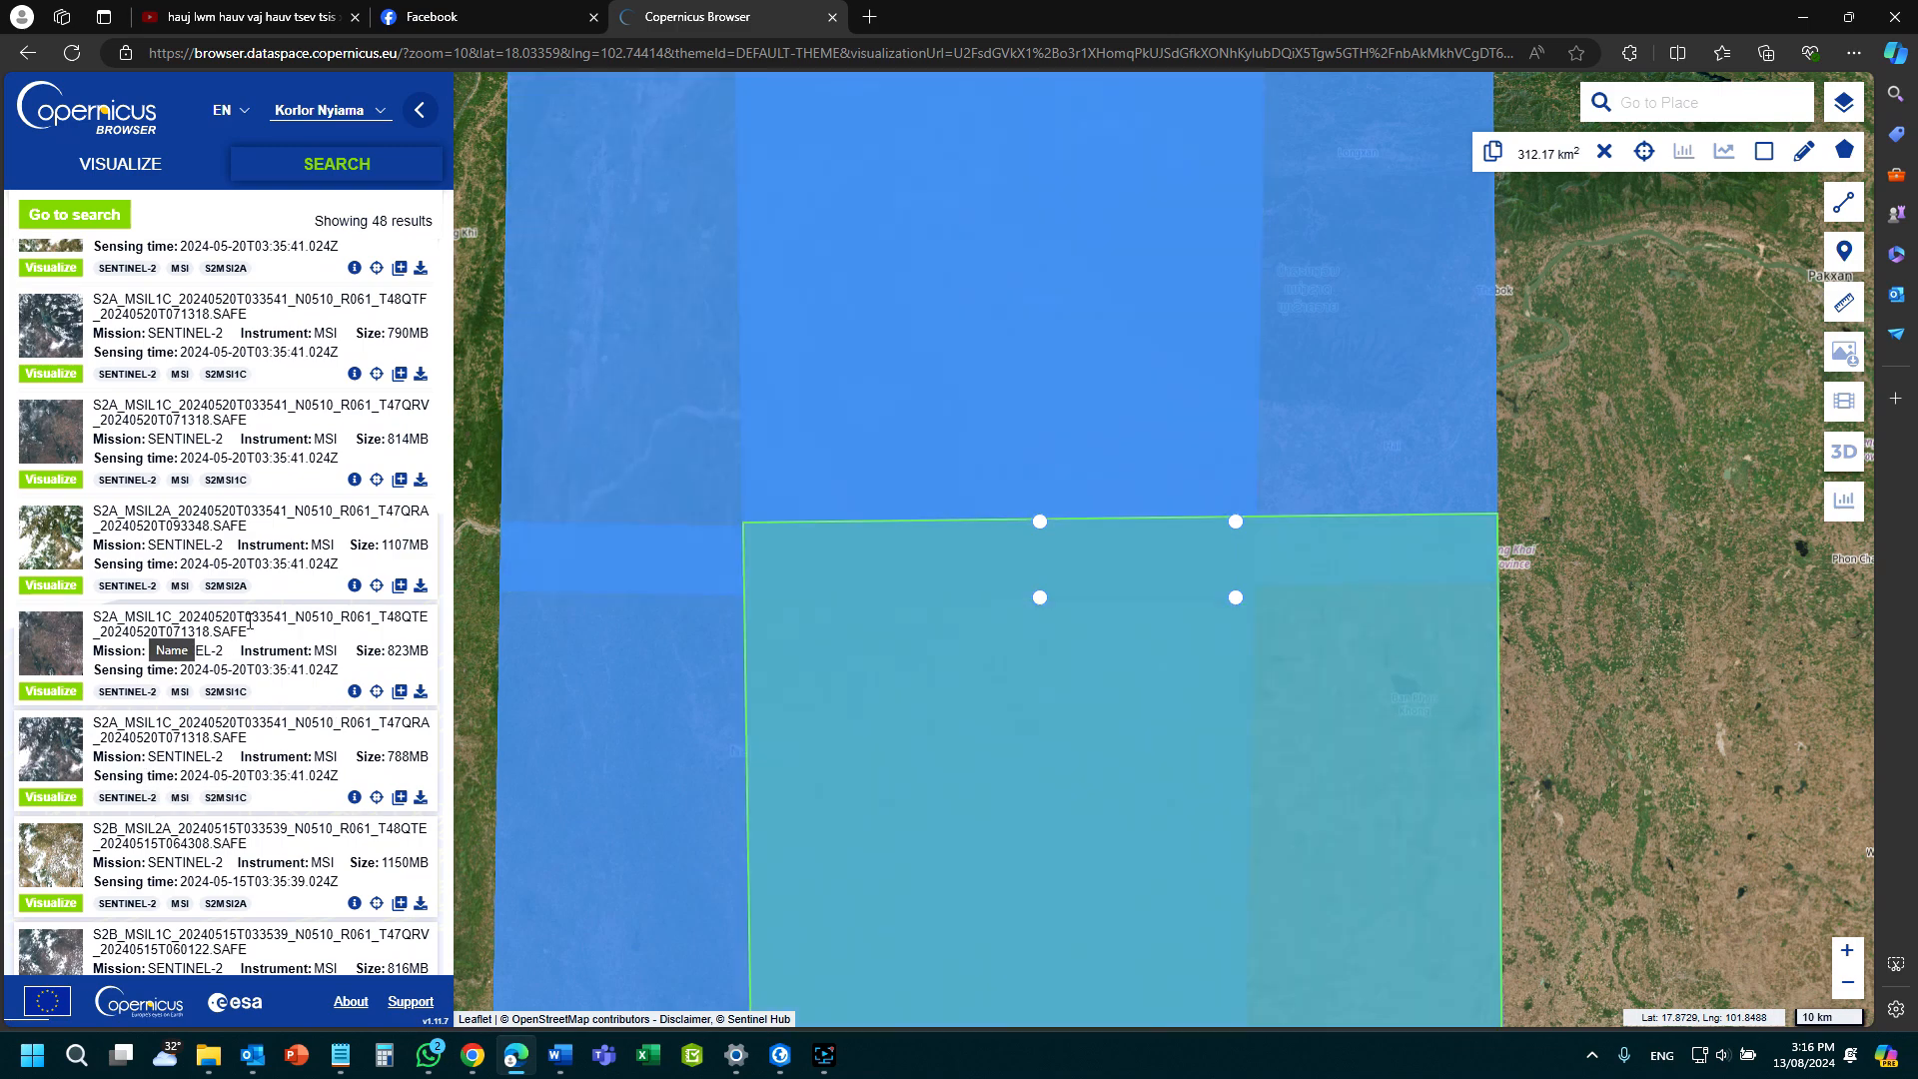
pyautogui.moveTo(301, 616); pyautogui.dragTo(418, 621)
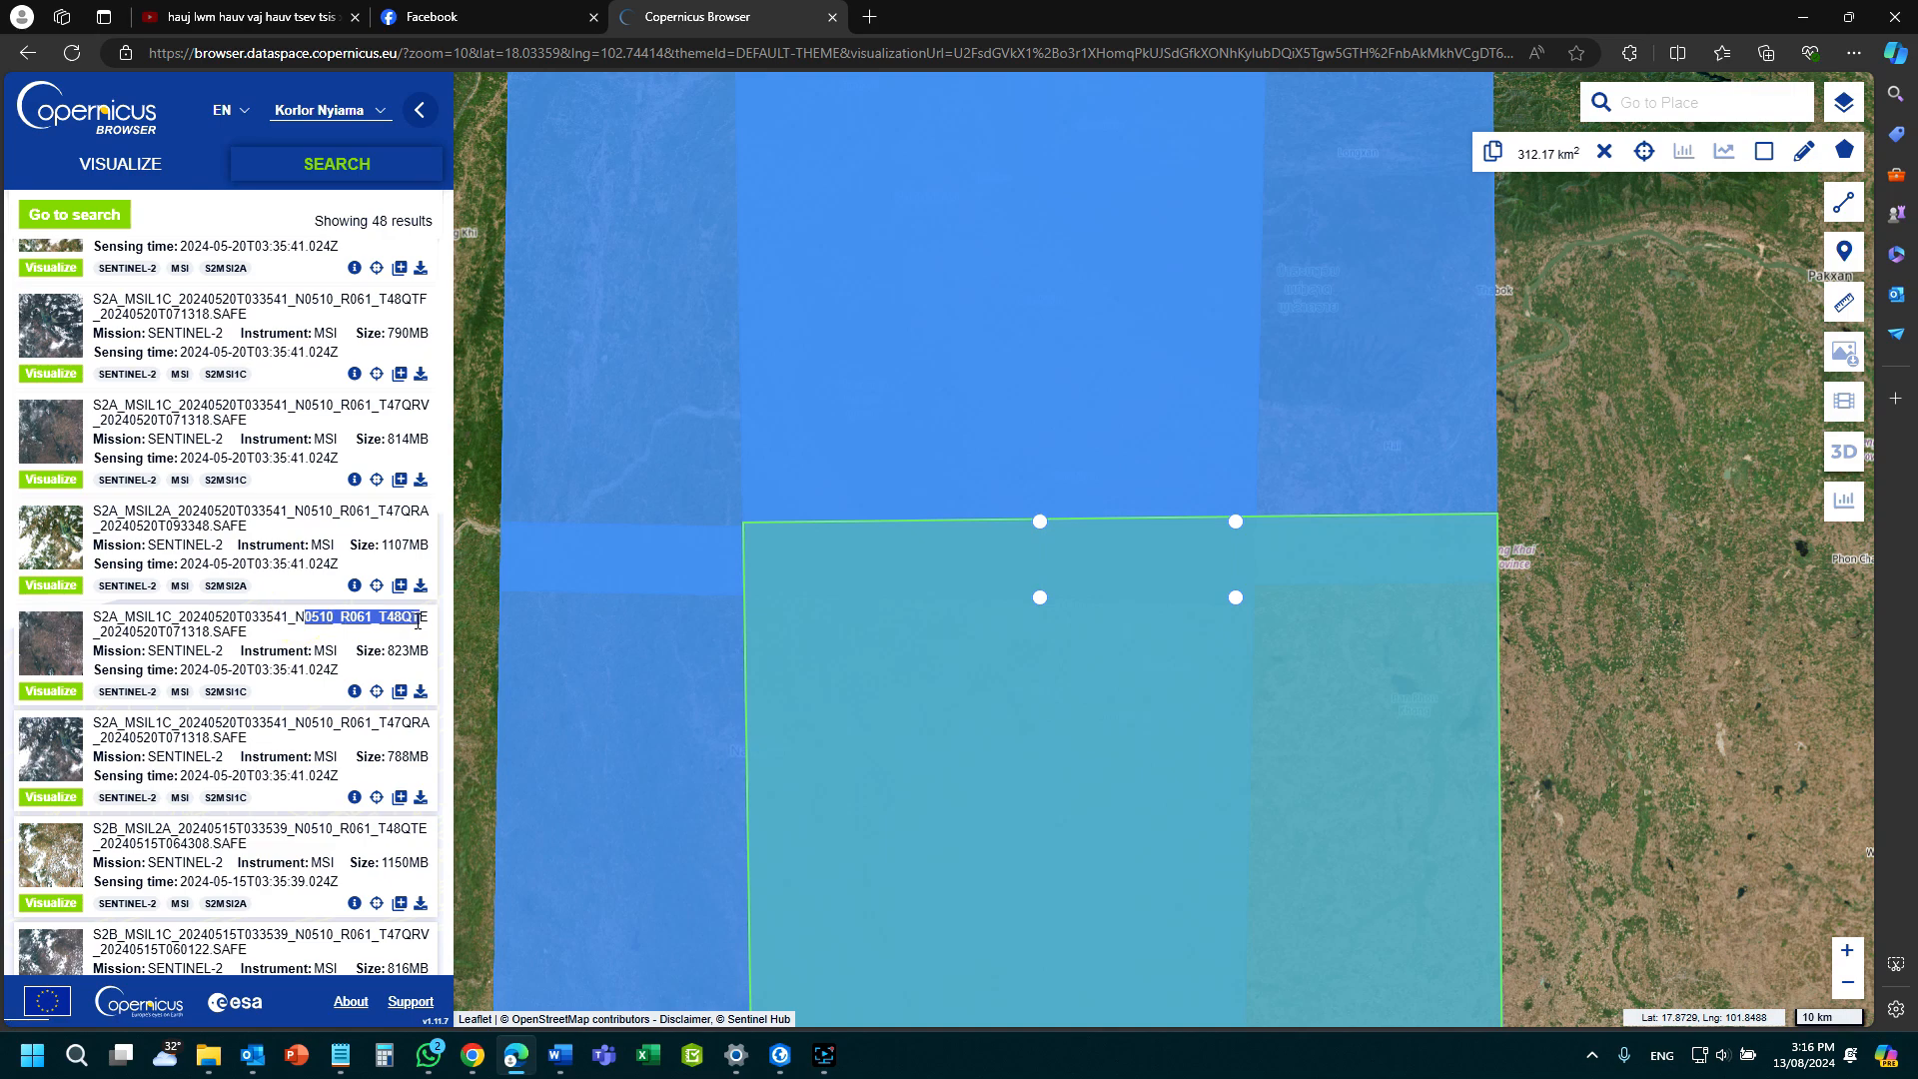
pyautogui.click(377, 691)
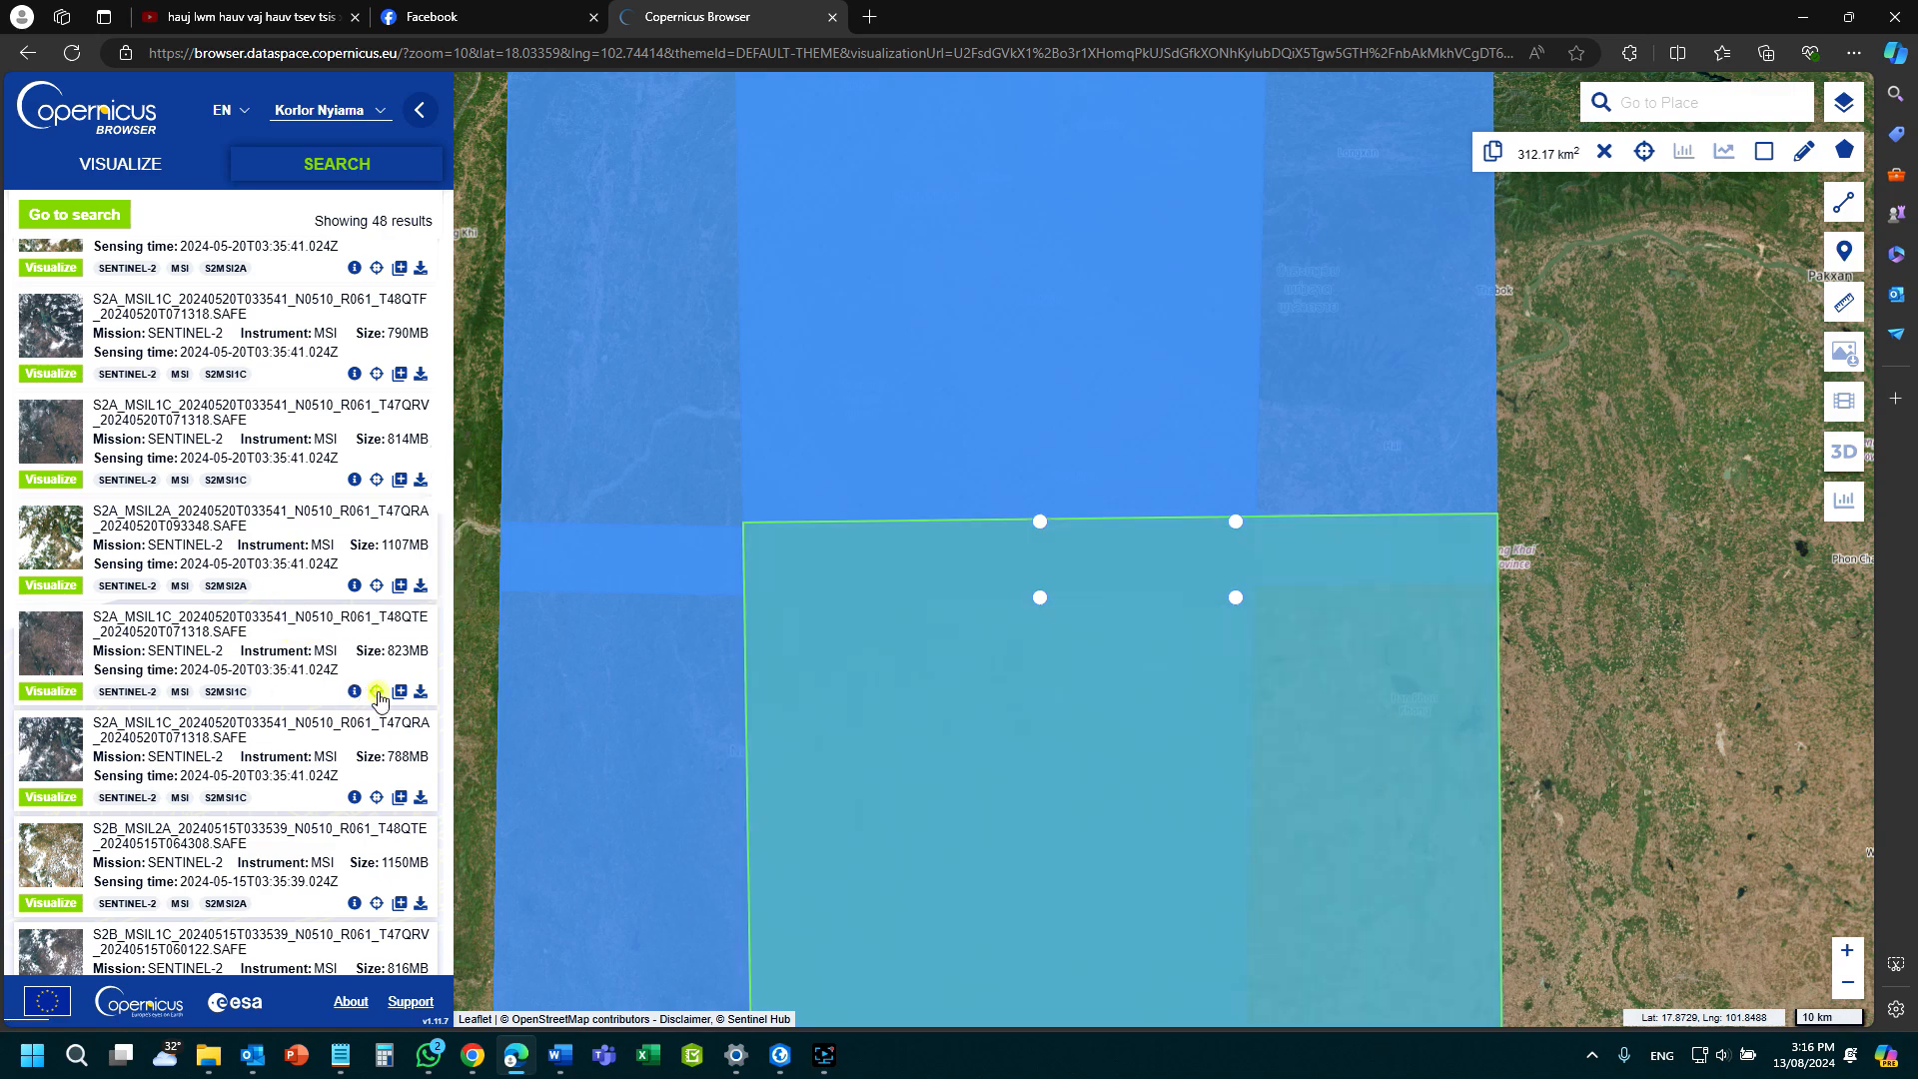
# Add the S2A MSIL1C T48QTE product of 2024-05-20 to the workspace and start its download.
pyautogui.click(399, 691)
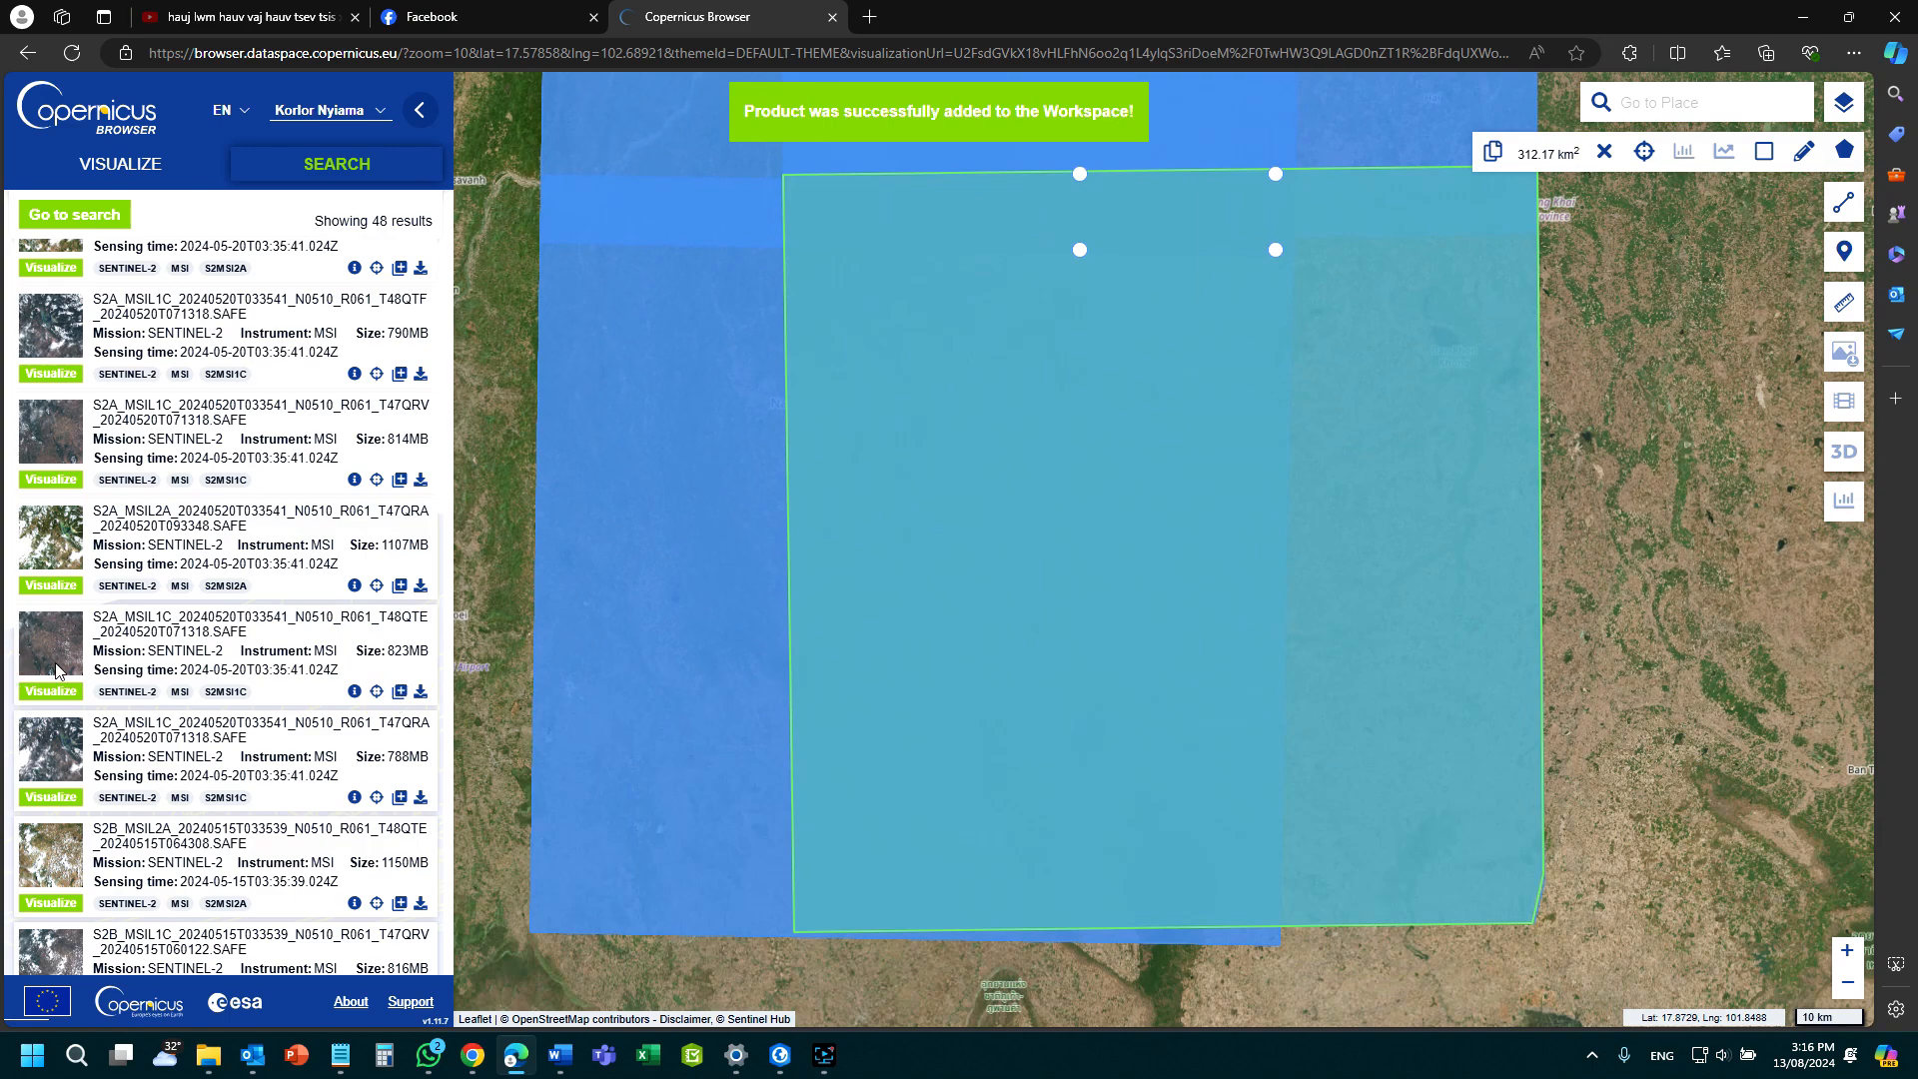
pyautogui.click(421, 691)
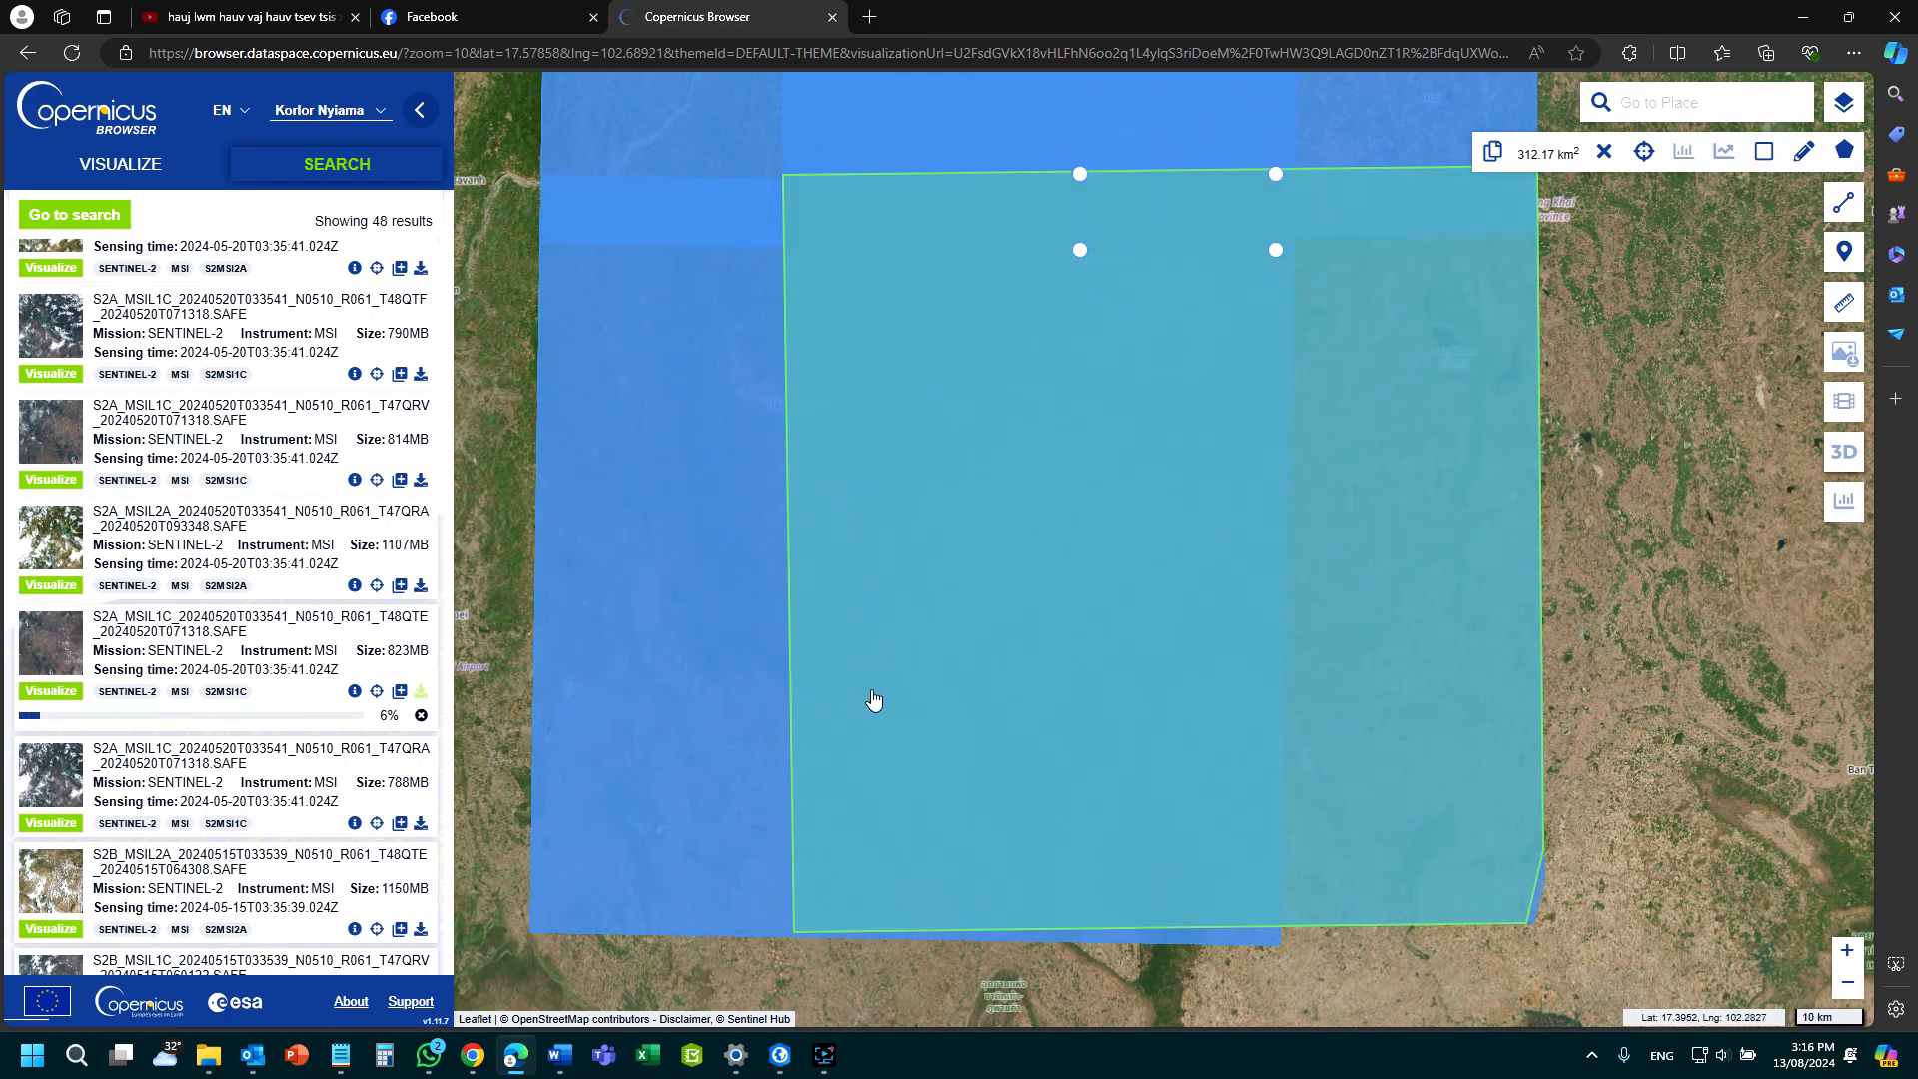
# Examine the product info, preview and footprint of the S2A MSIL1C T47QRA product sensed on 2024-05-30.
pyautogui.scroll(2, 75, 597)
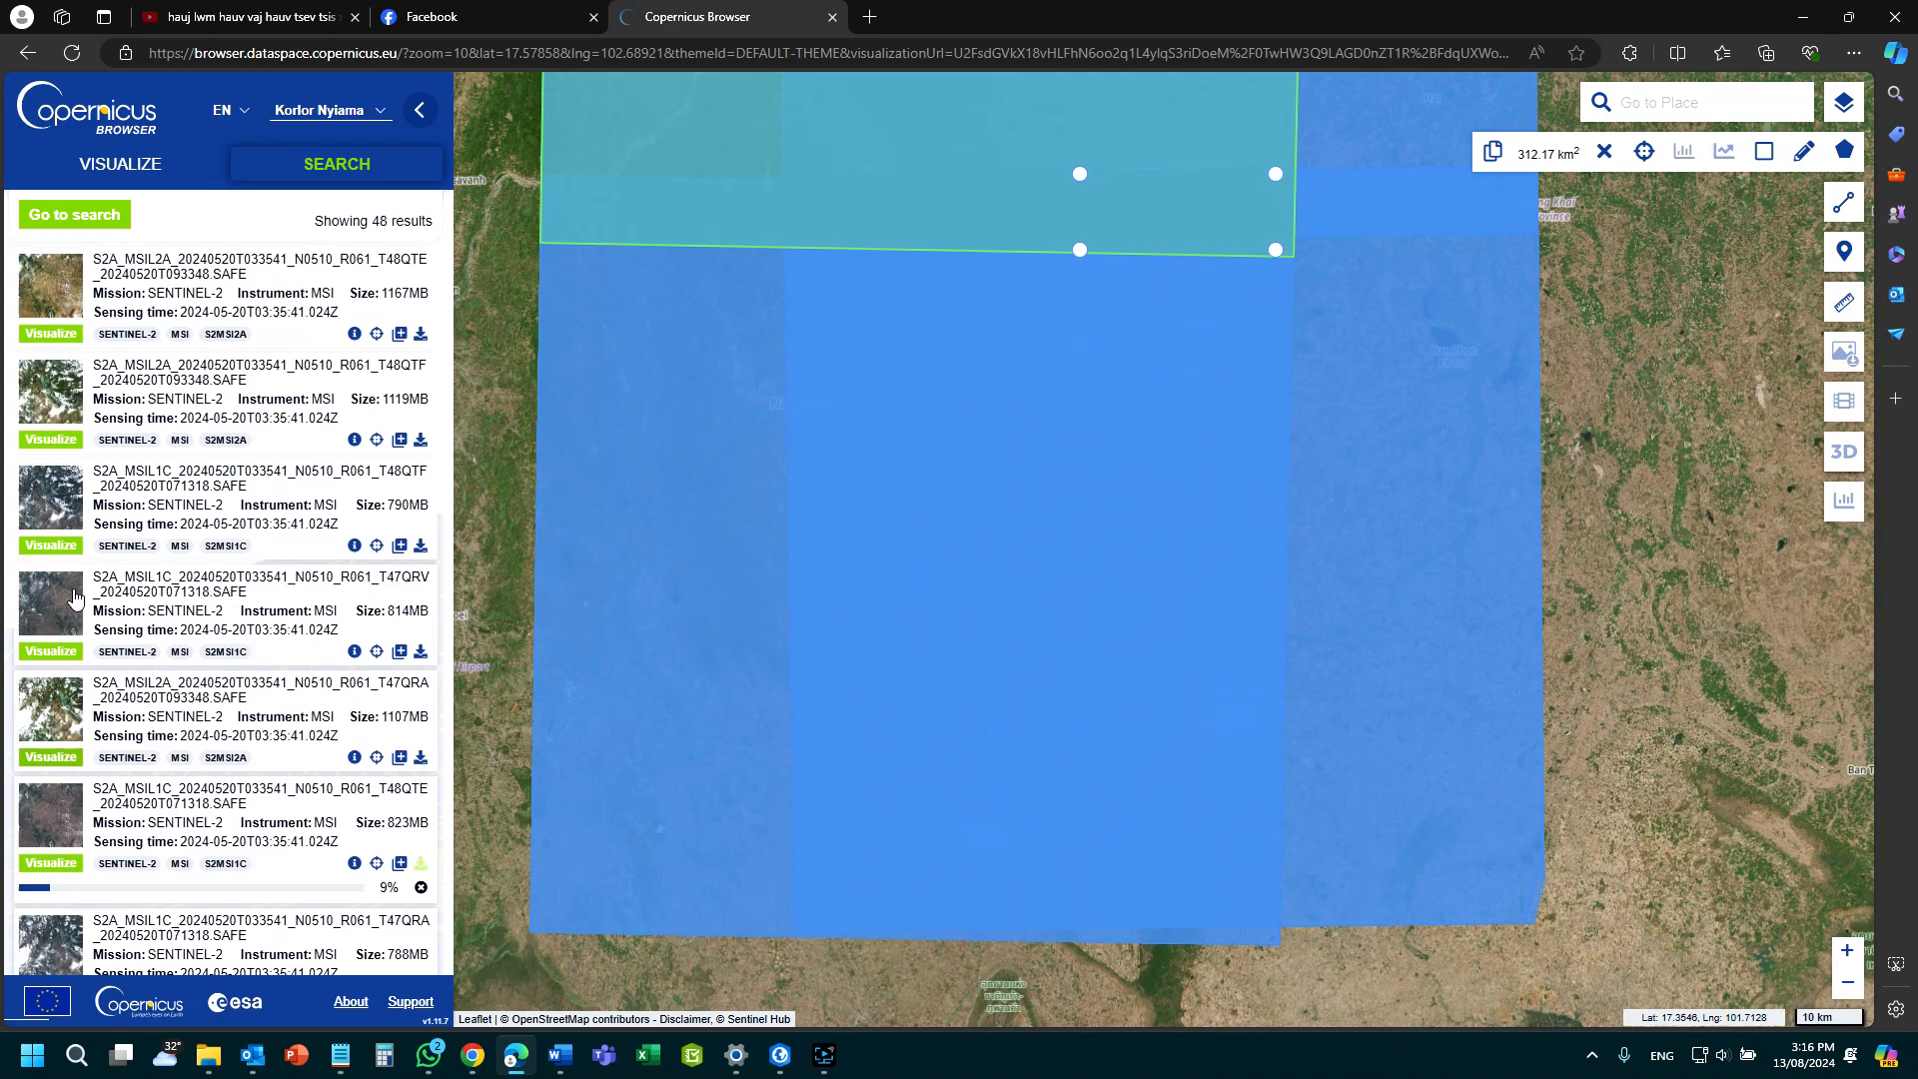
pyautogui.scroll(5, 75, 597)
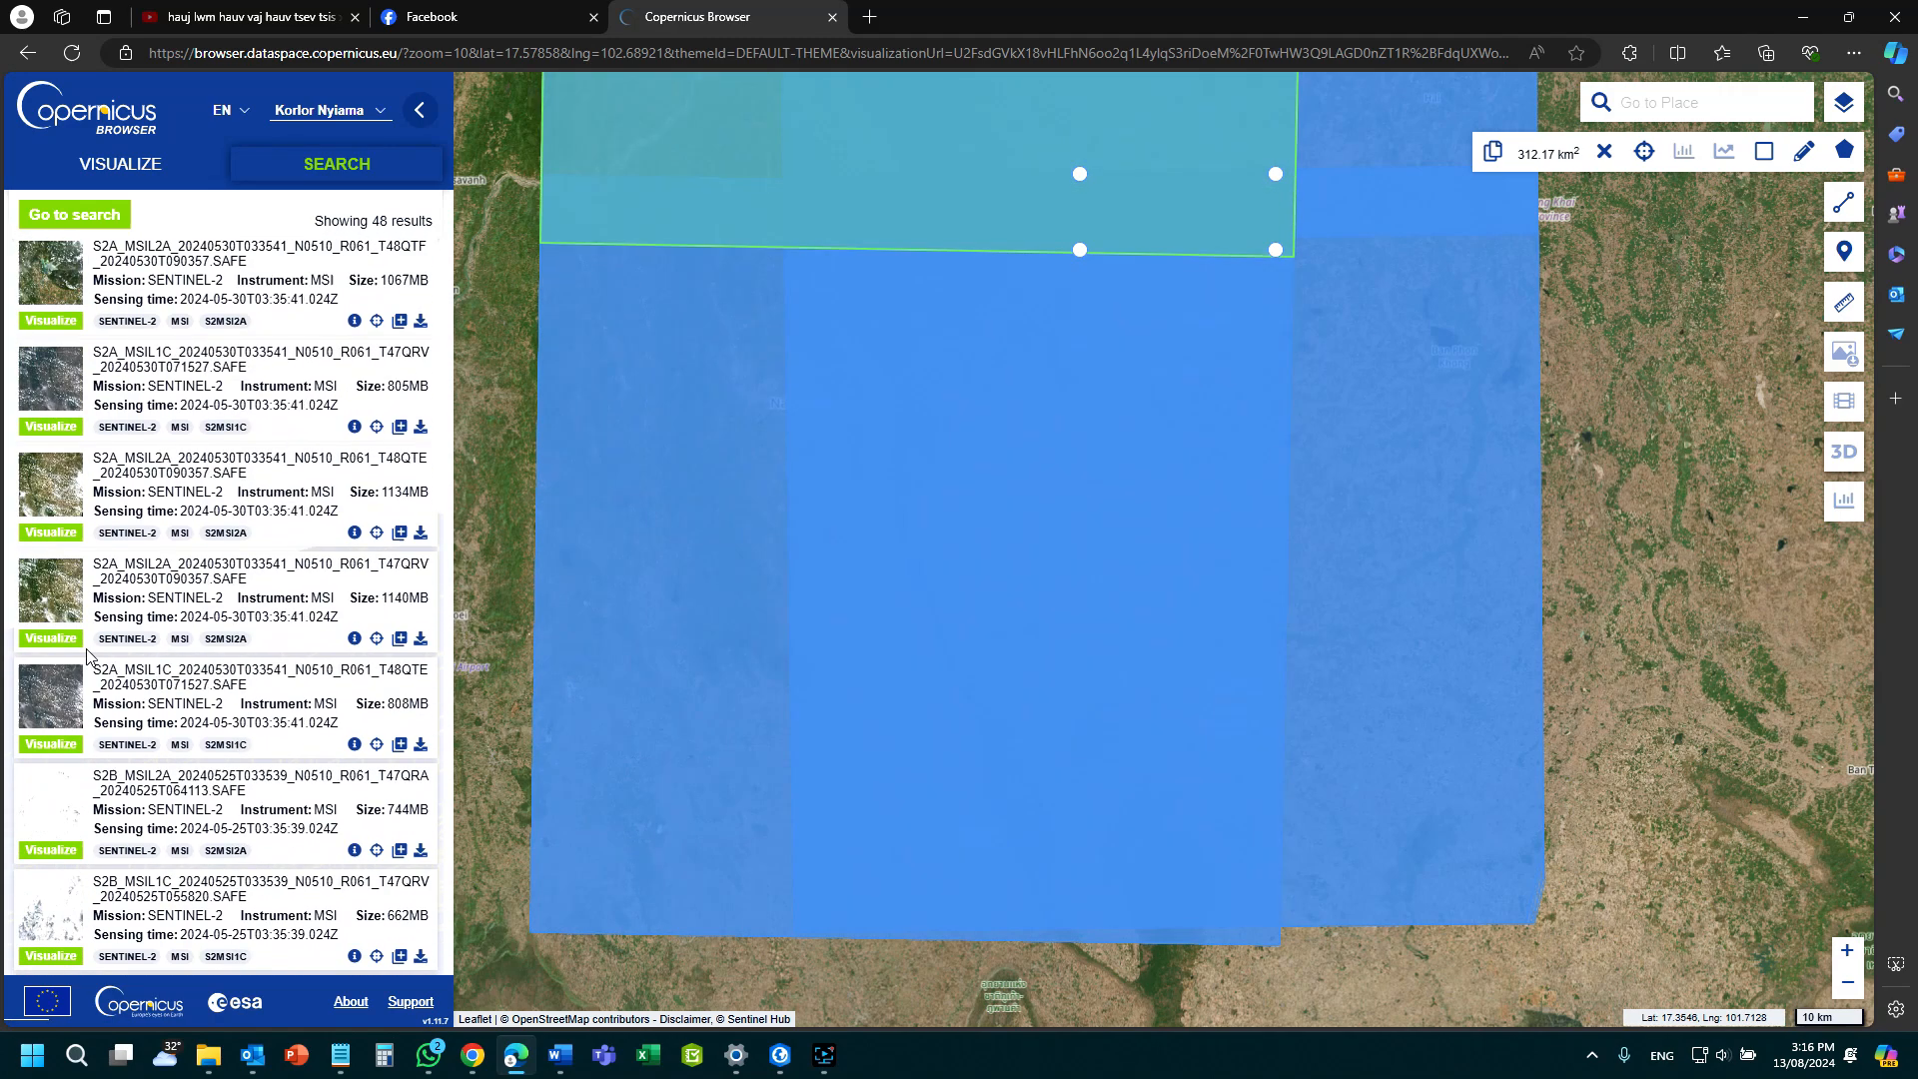
pyautogui.scroll(3, 87, 654)
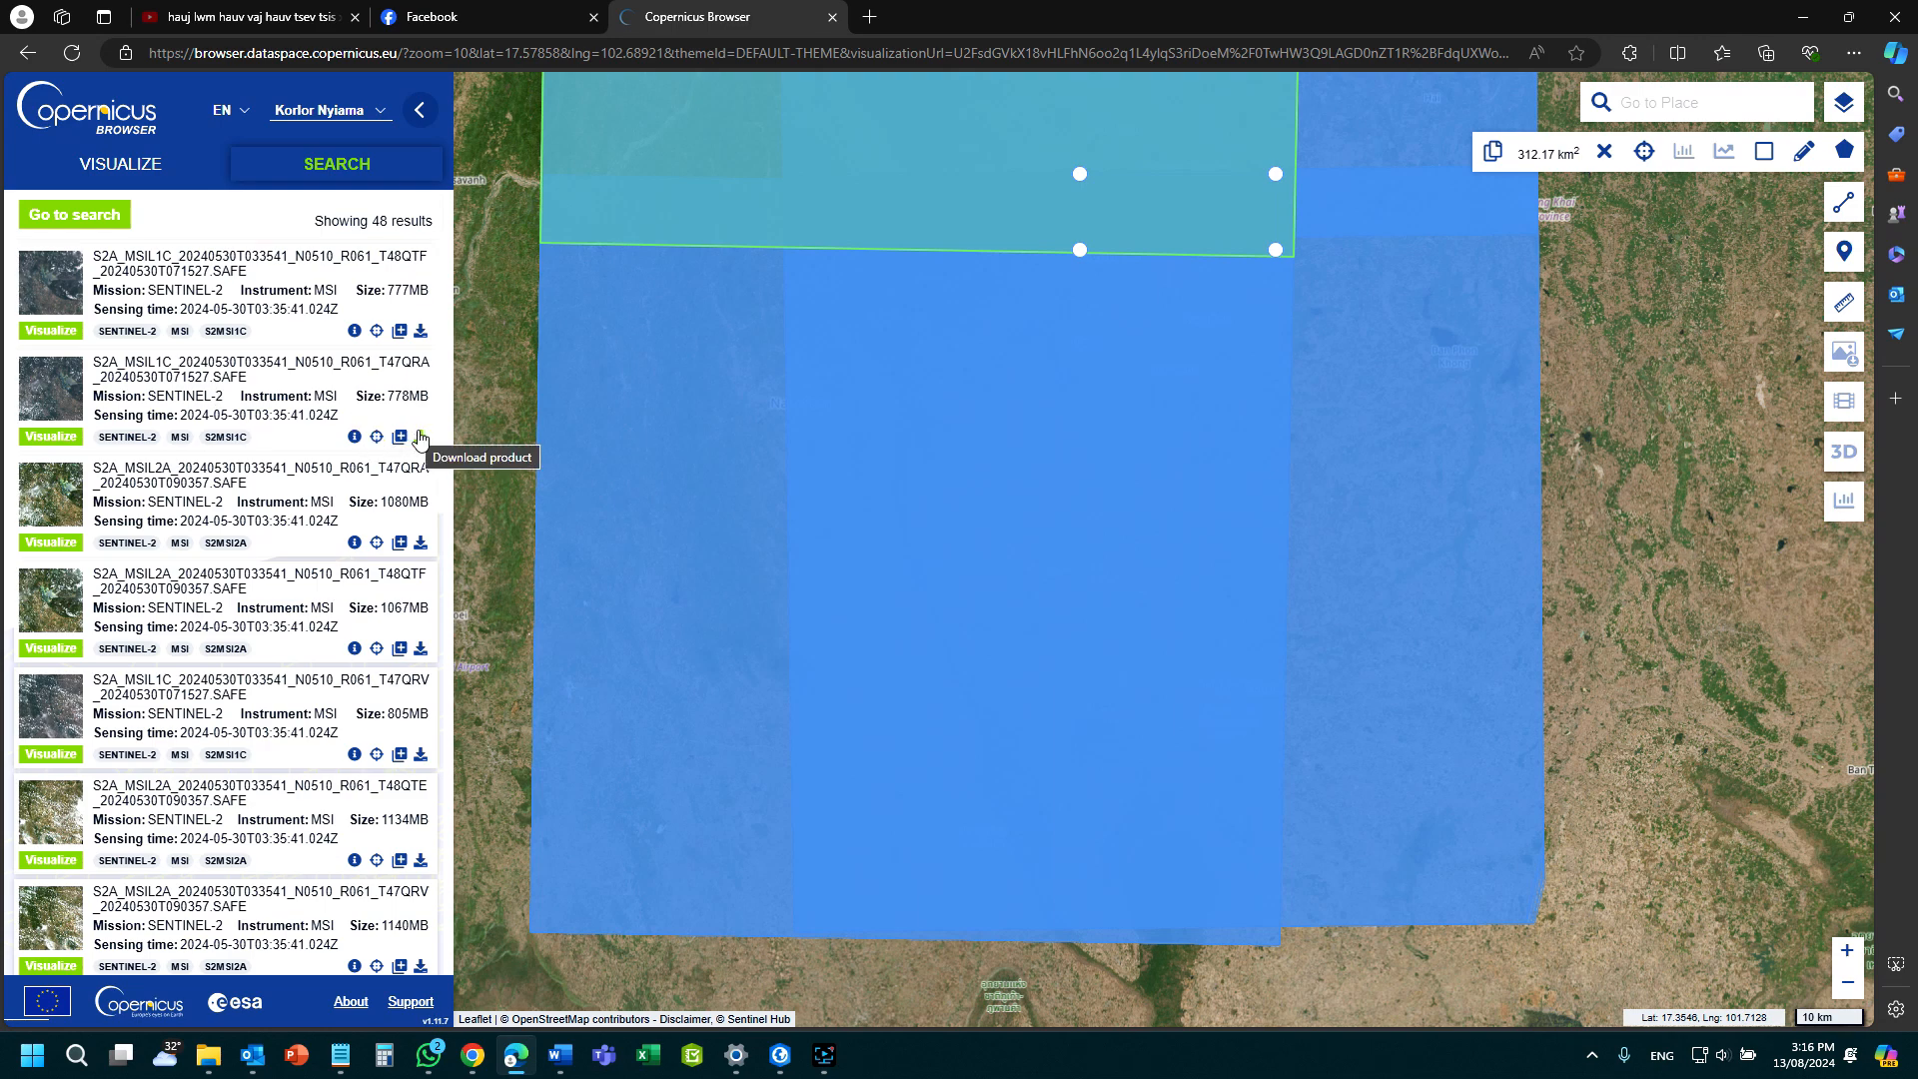
pyautogui.click(354, 437)
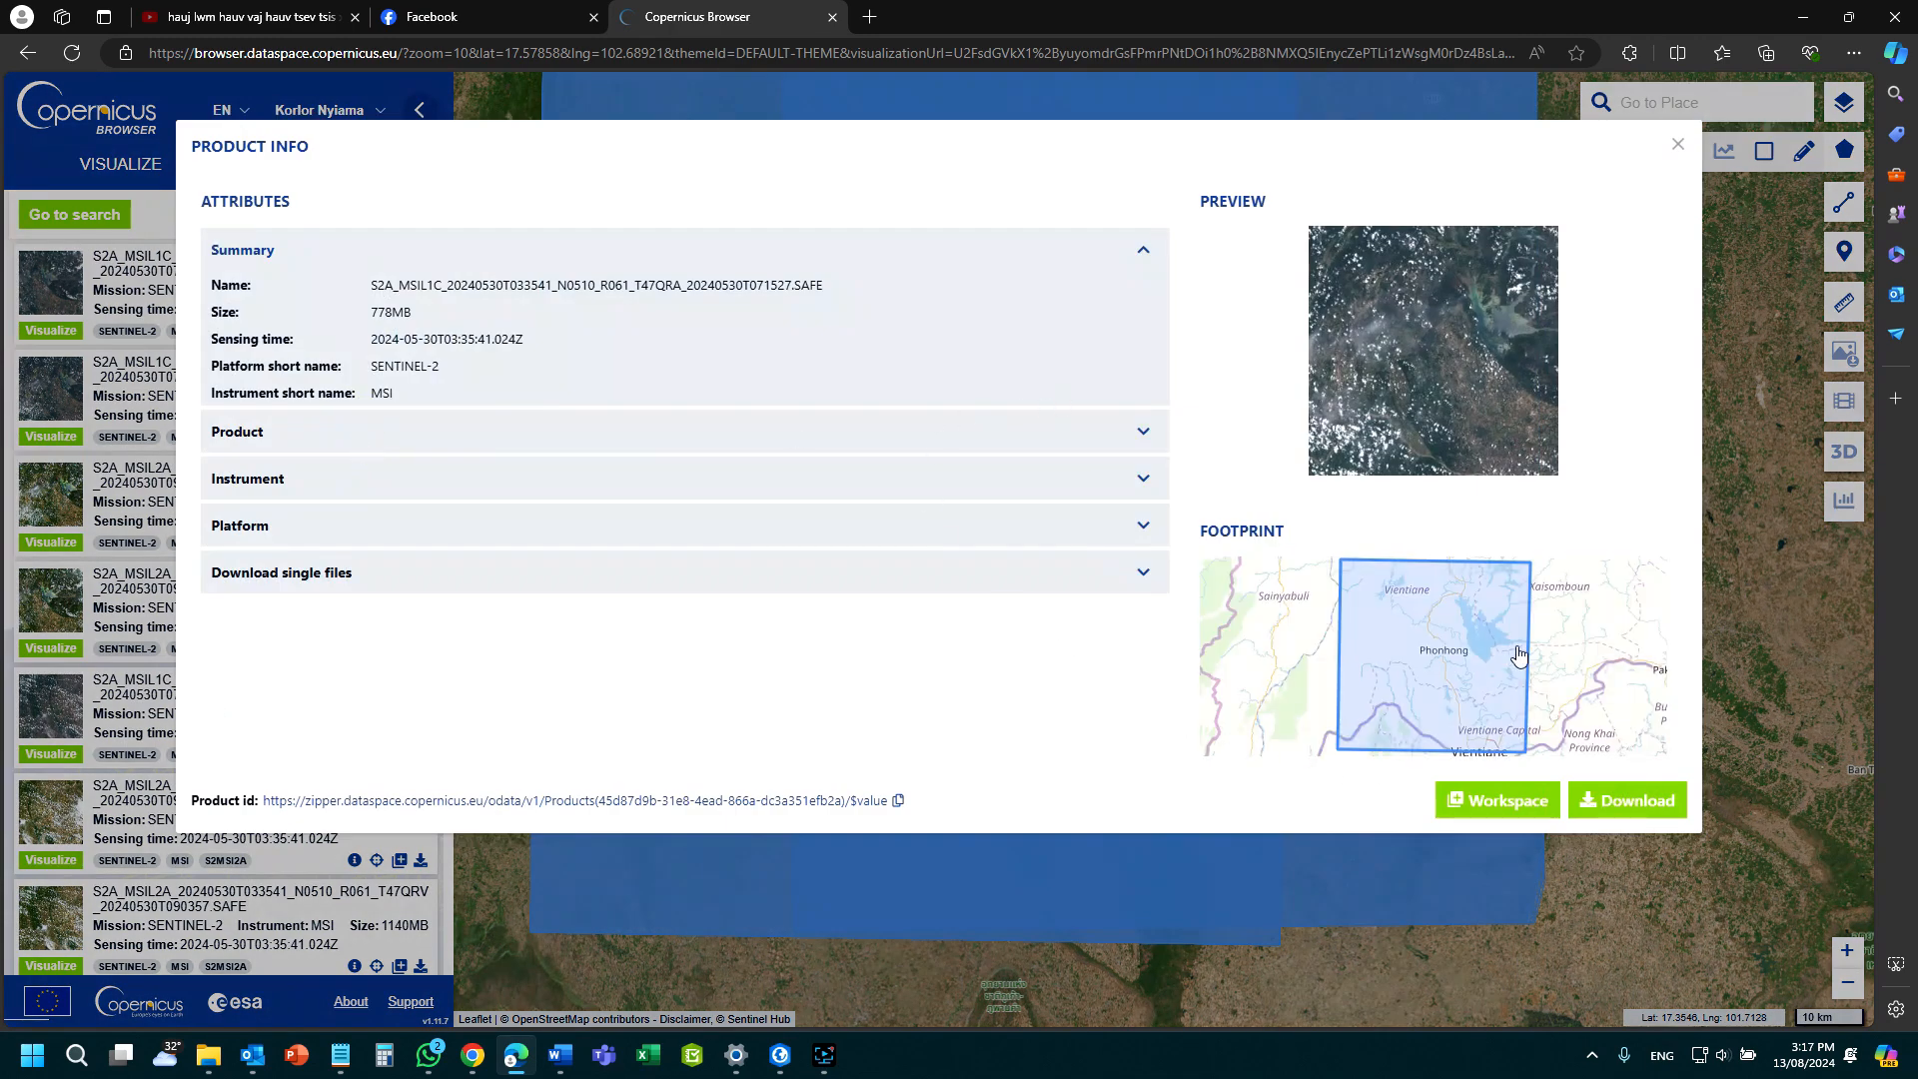
pyautogui.click(1677, 145)
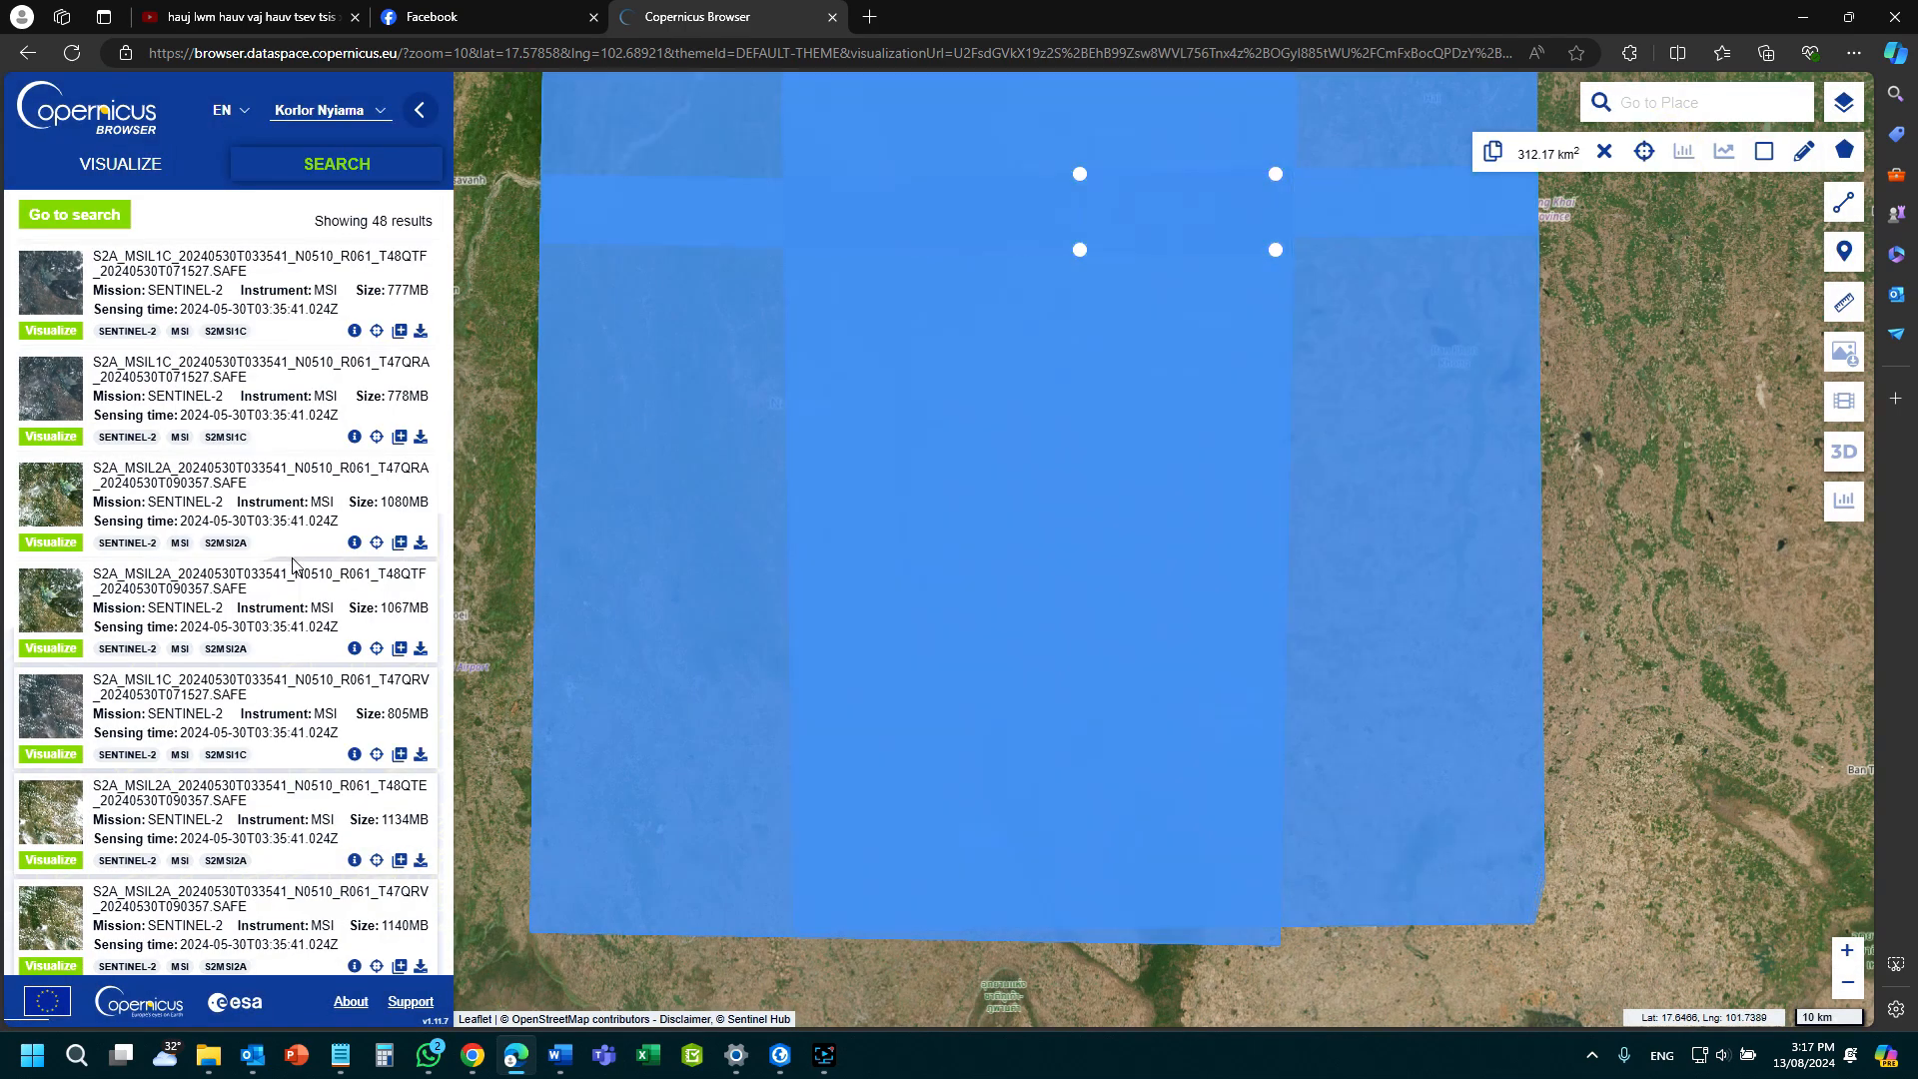
# Check the preview and footprint in the product info of the S2A MSIL1C T48QTE product being downloaded.
pyautogui.scroll(-6, 290, 599)
pyautogui.scroll(-10, 281, 654)
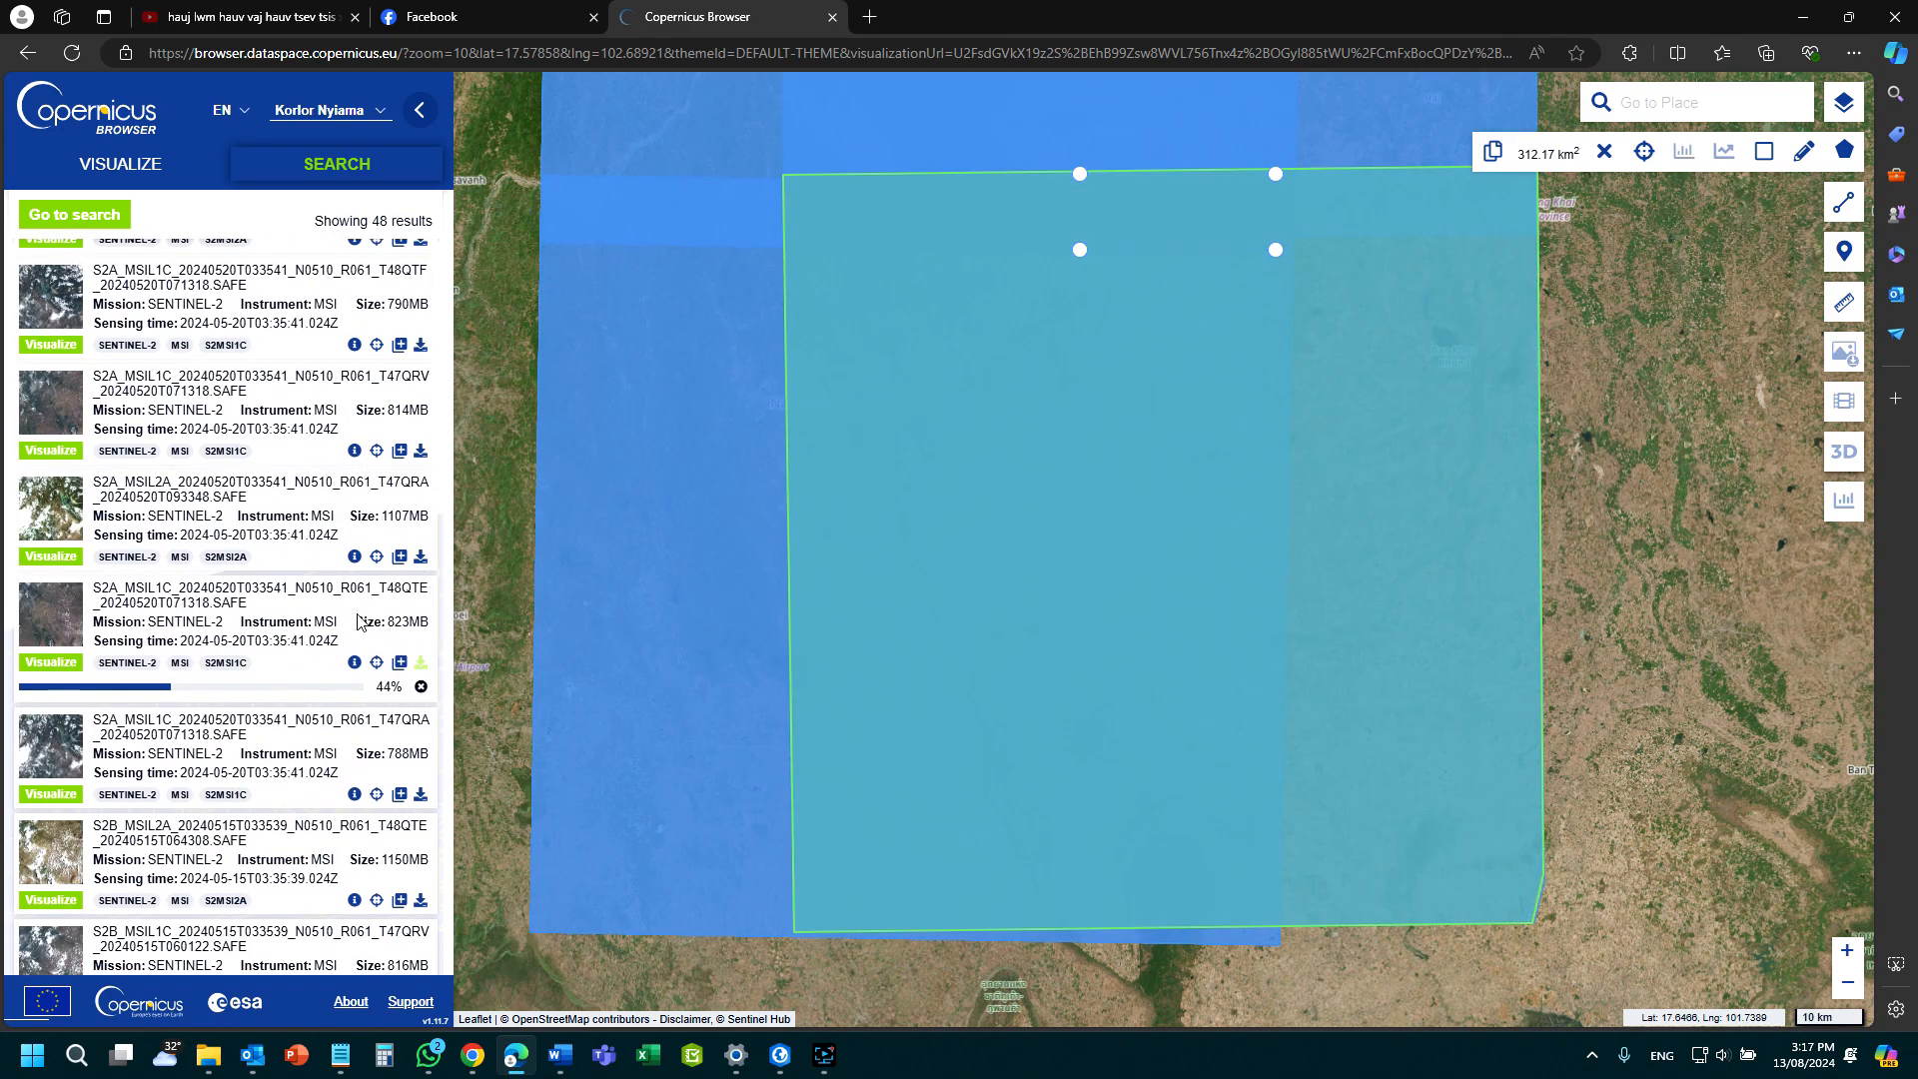
pyautogui.click(354, 663)
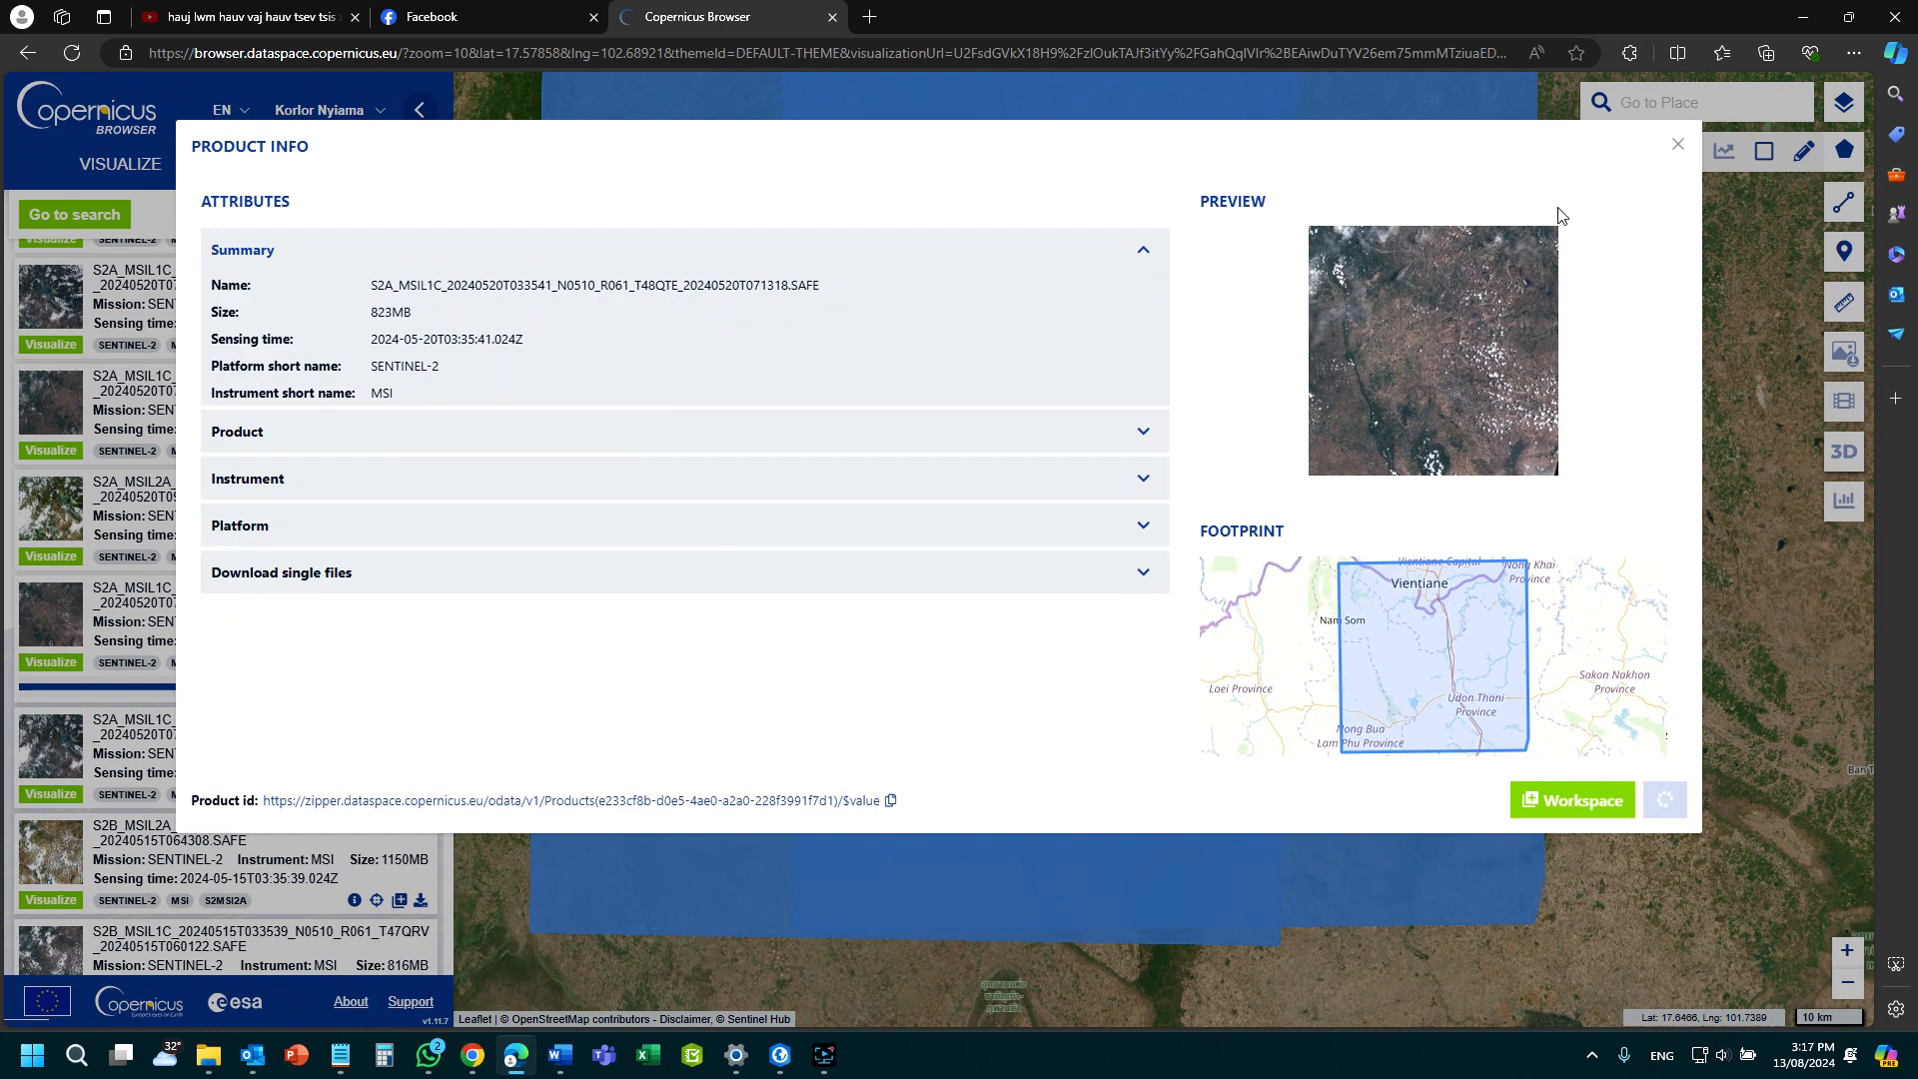
pyautogui.click(1678, 150)
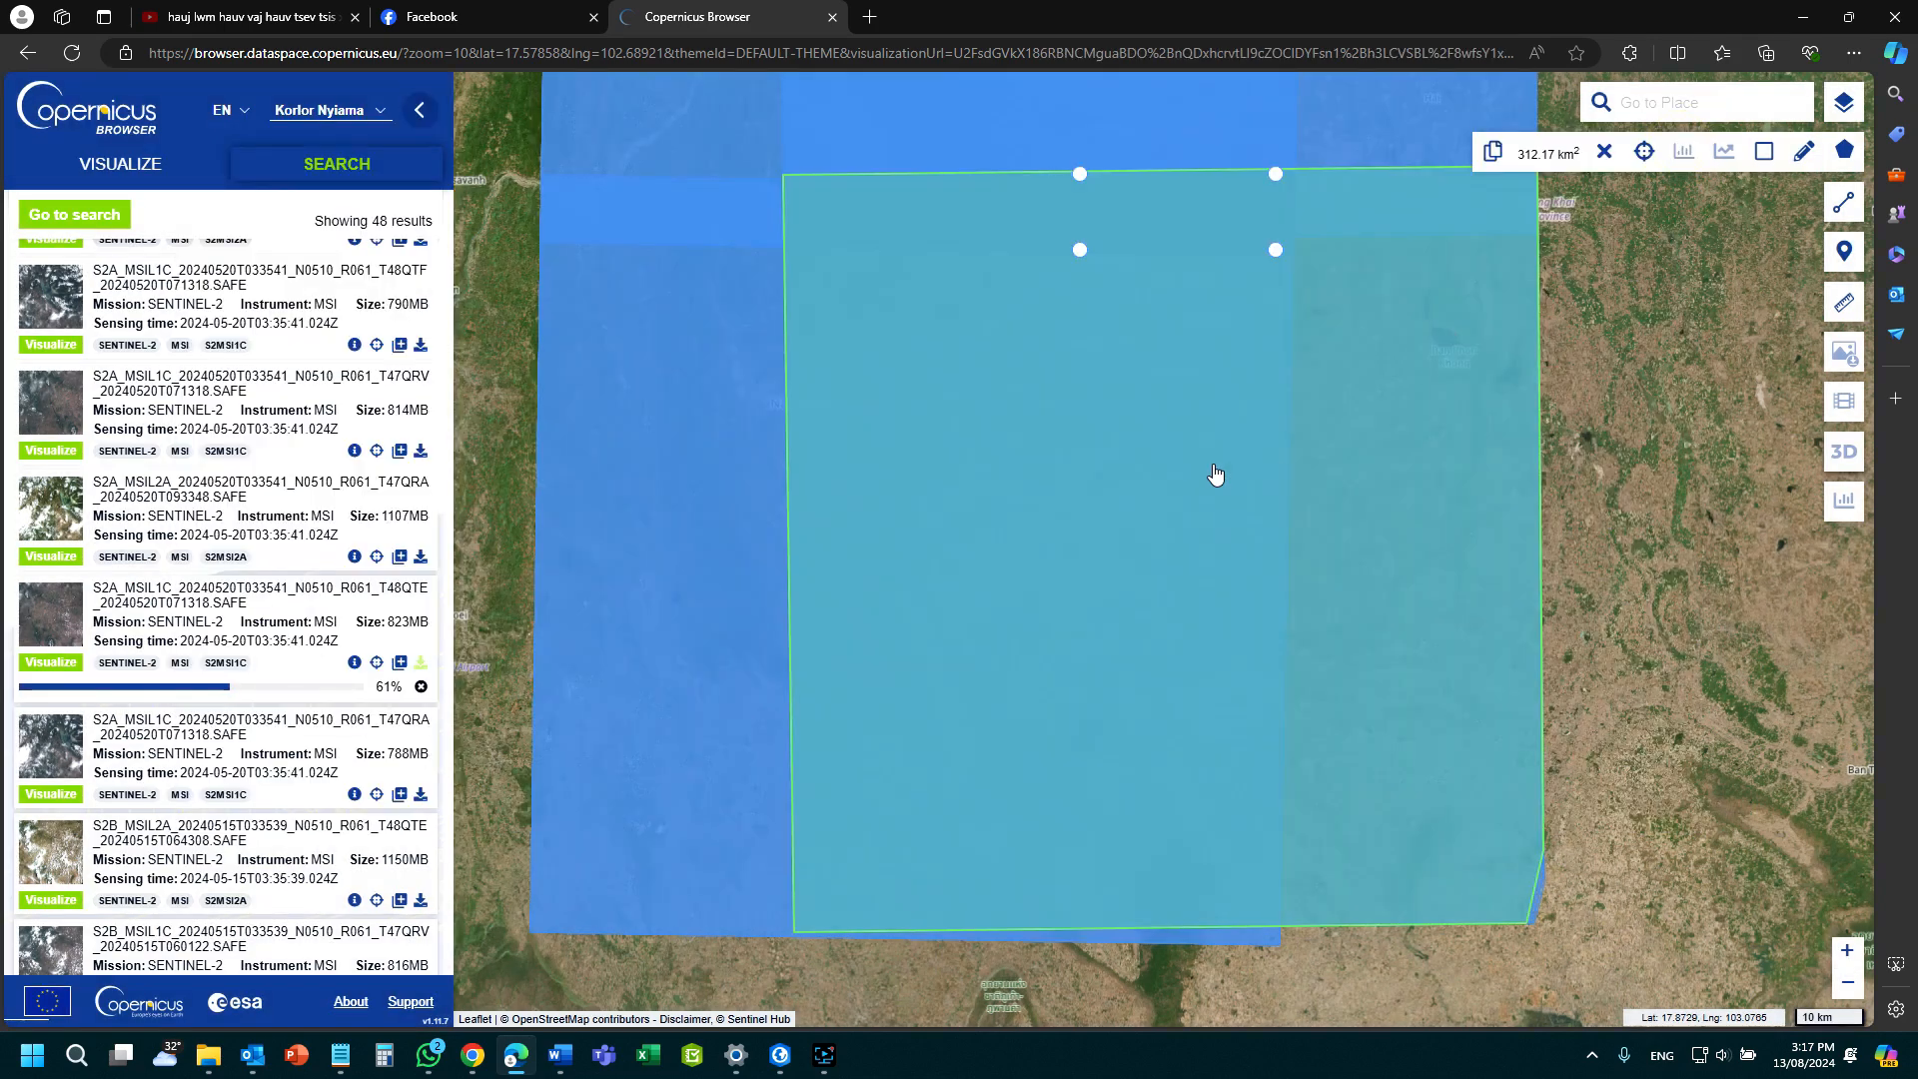
# Find the S2B MSIL1C T47QRV product of 2024-05-05, check its product info and start its download.
pyautogui.scroll(-3, 205, 811)
pyautogui.scroll(-8, 205, 811)
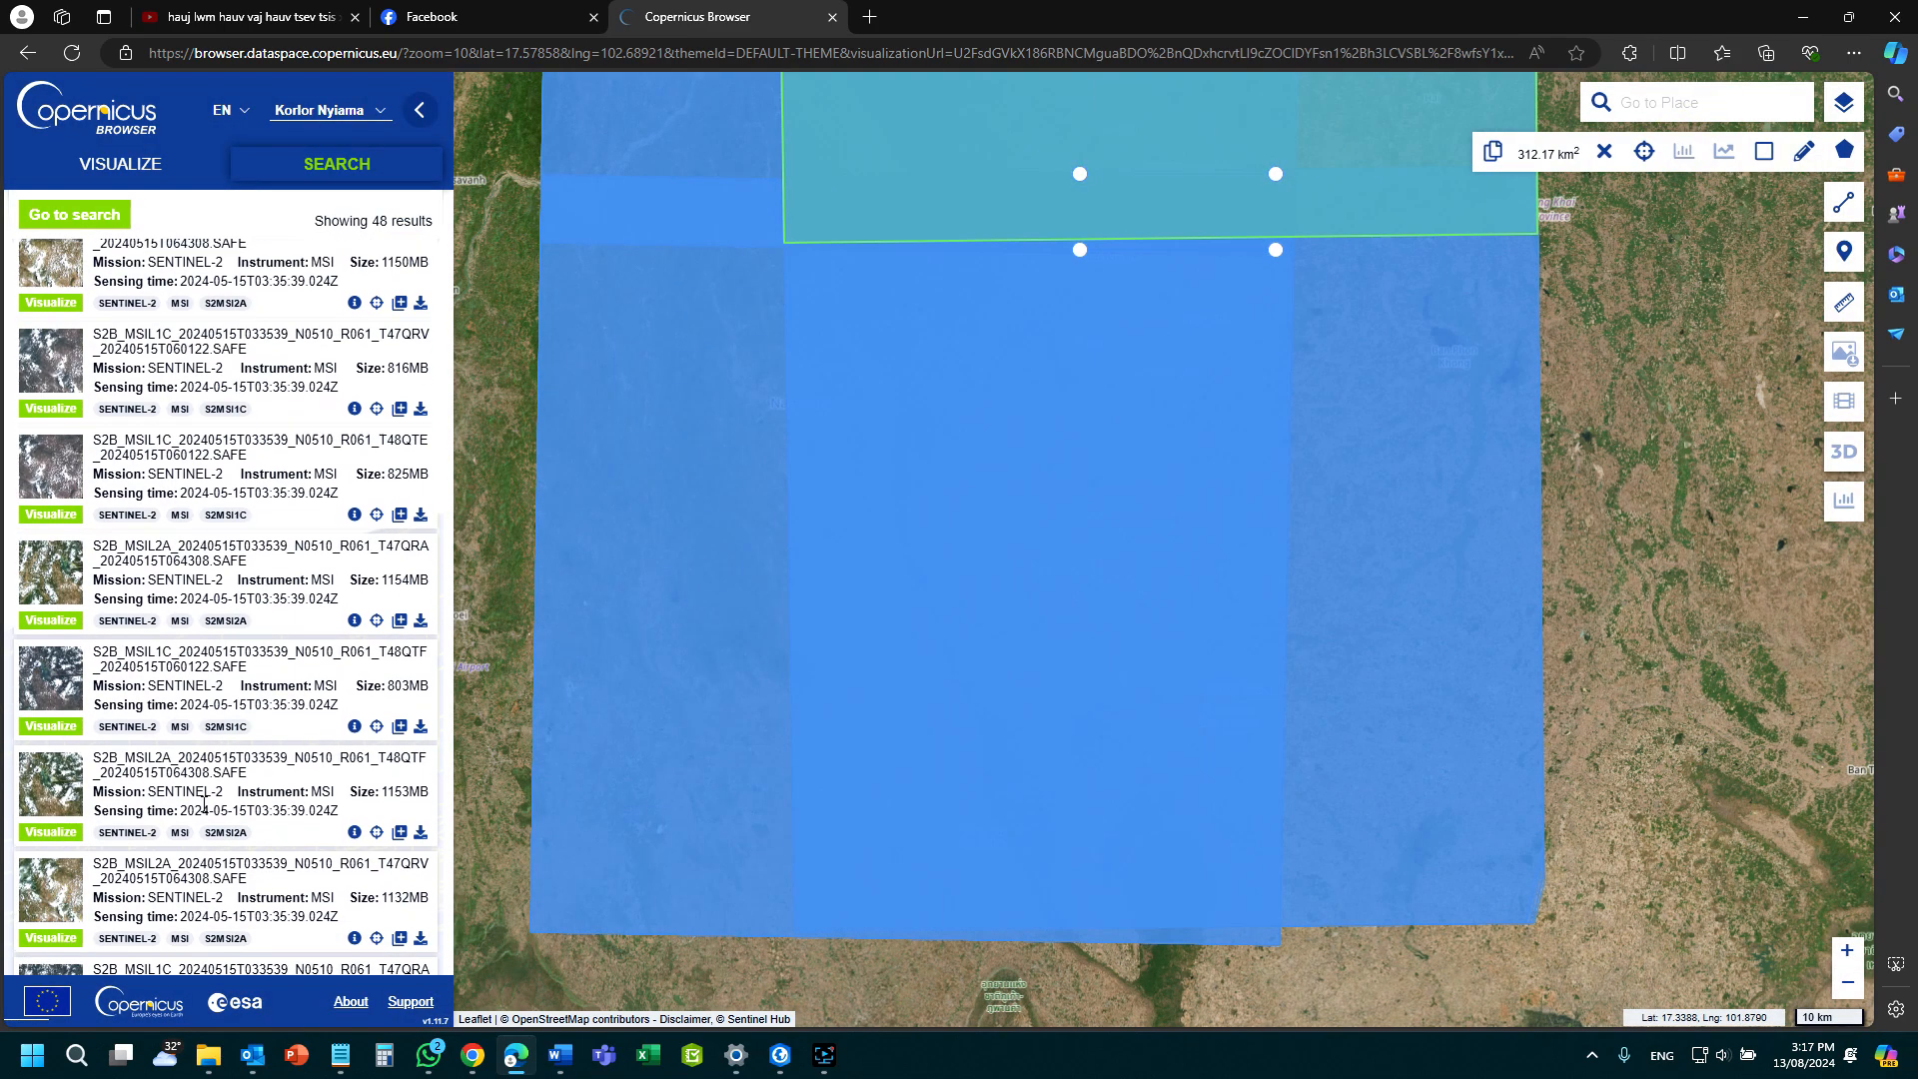
pyautogui.scroll(-5, 205, 829)
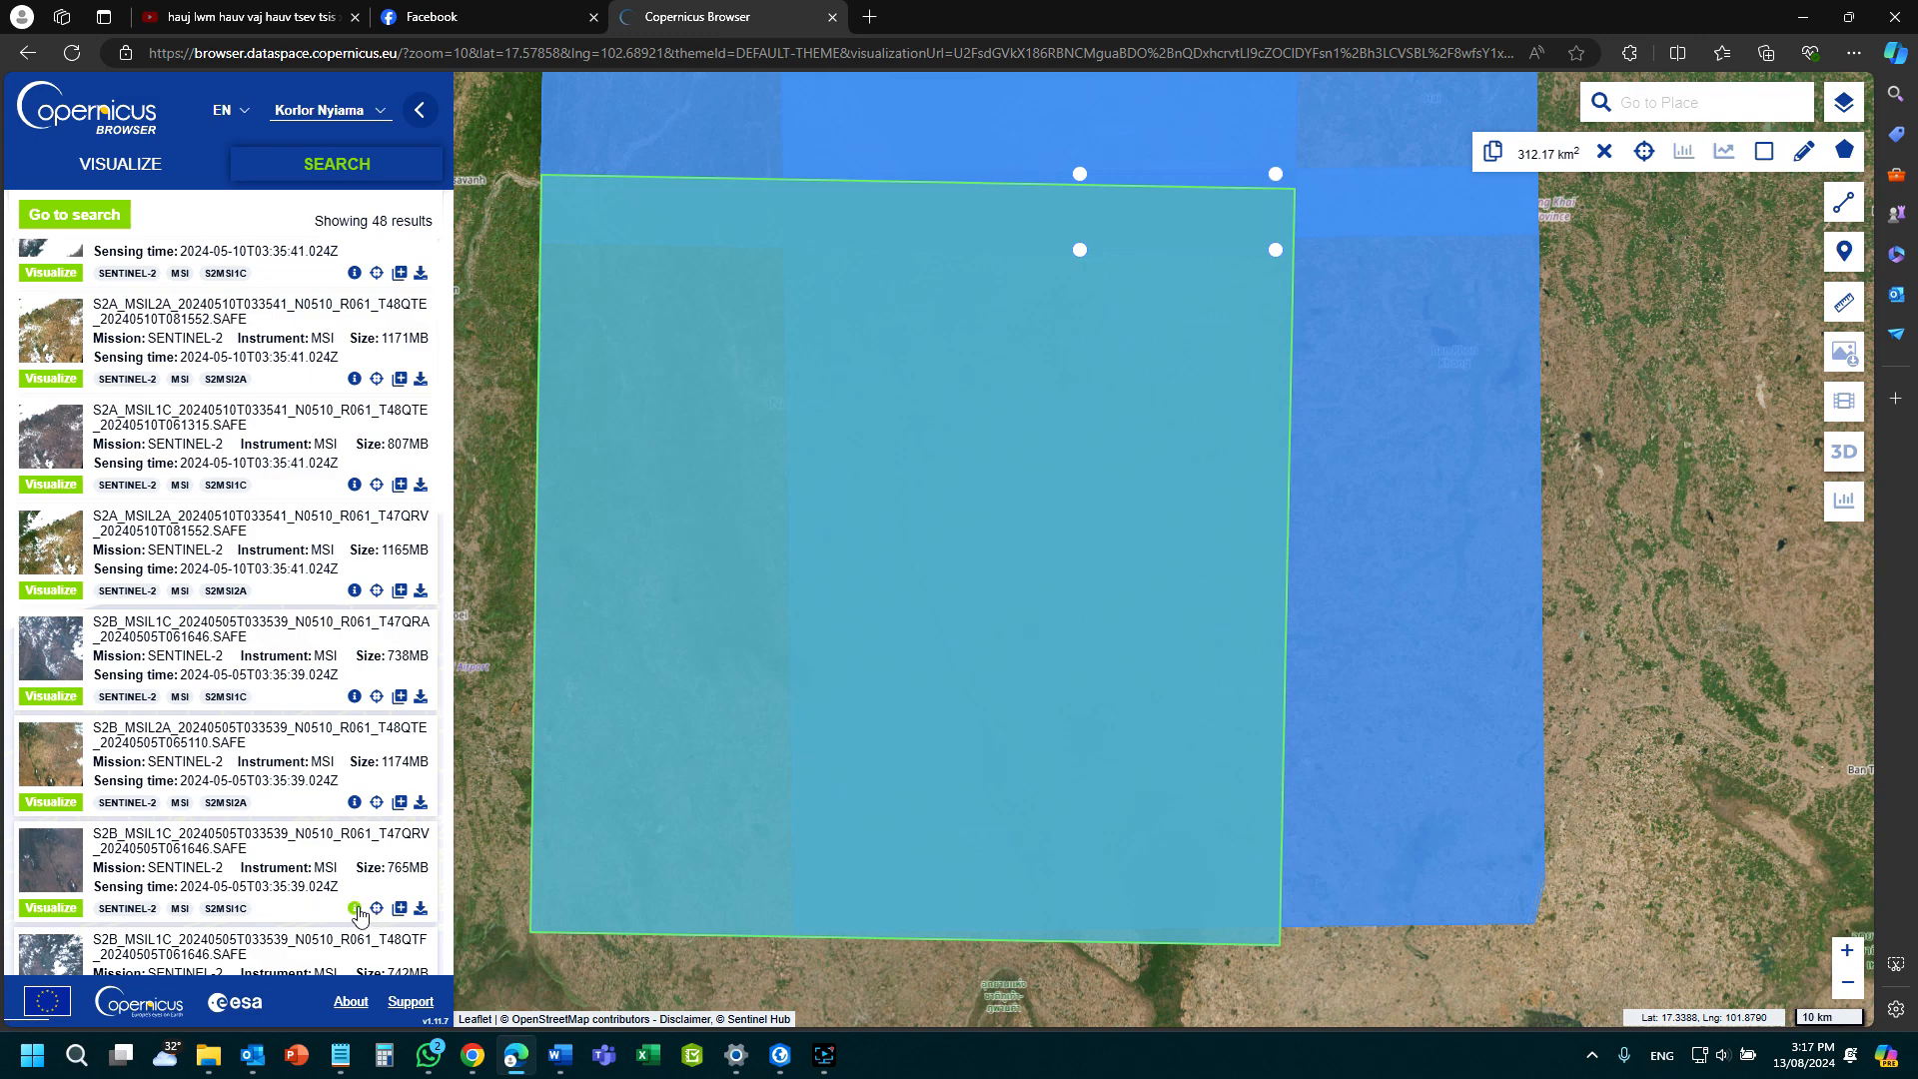
pyautogui.click(355, 909)
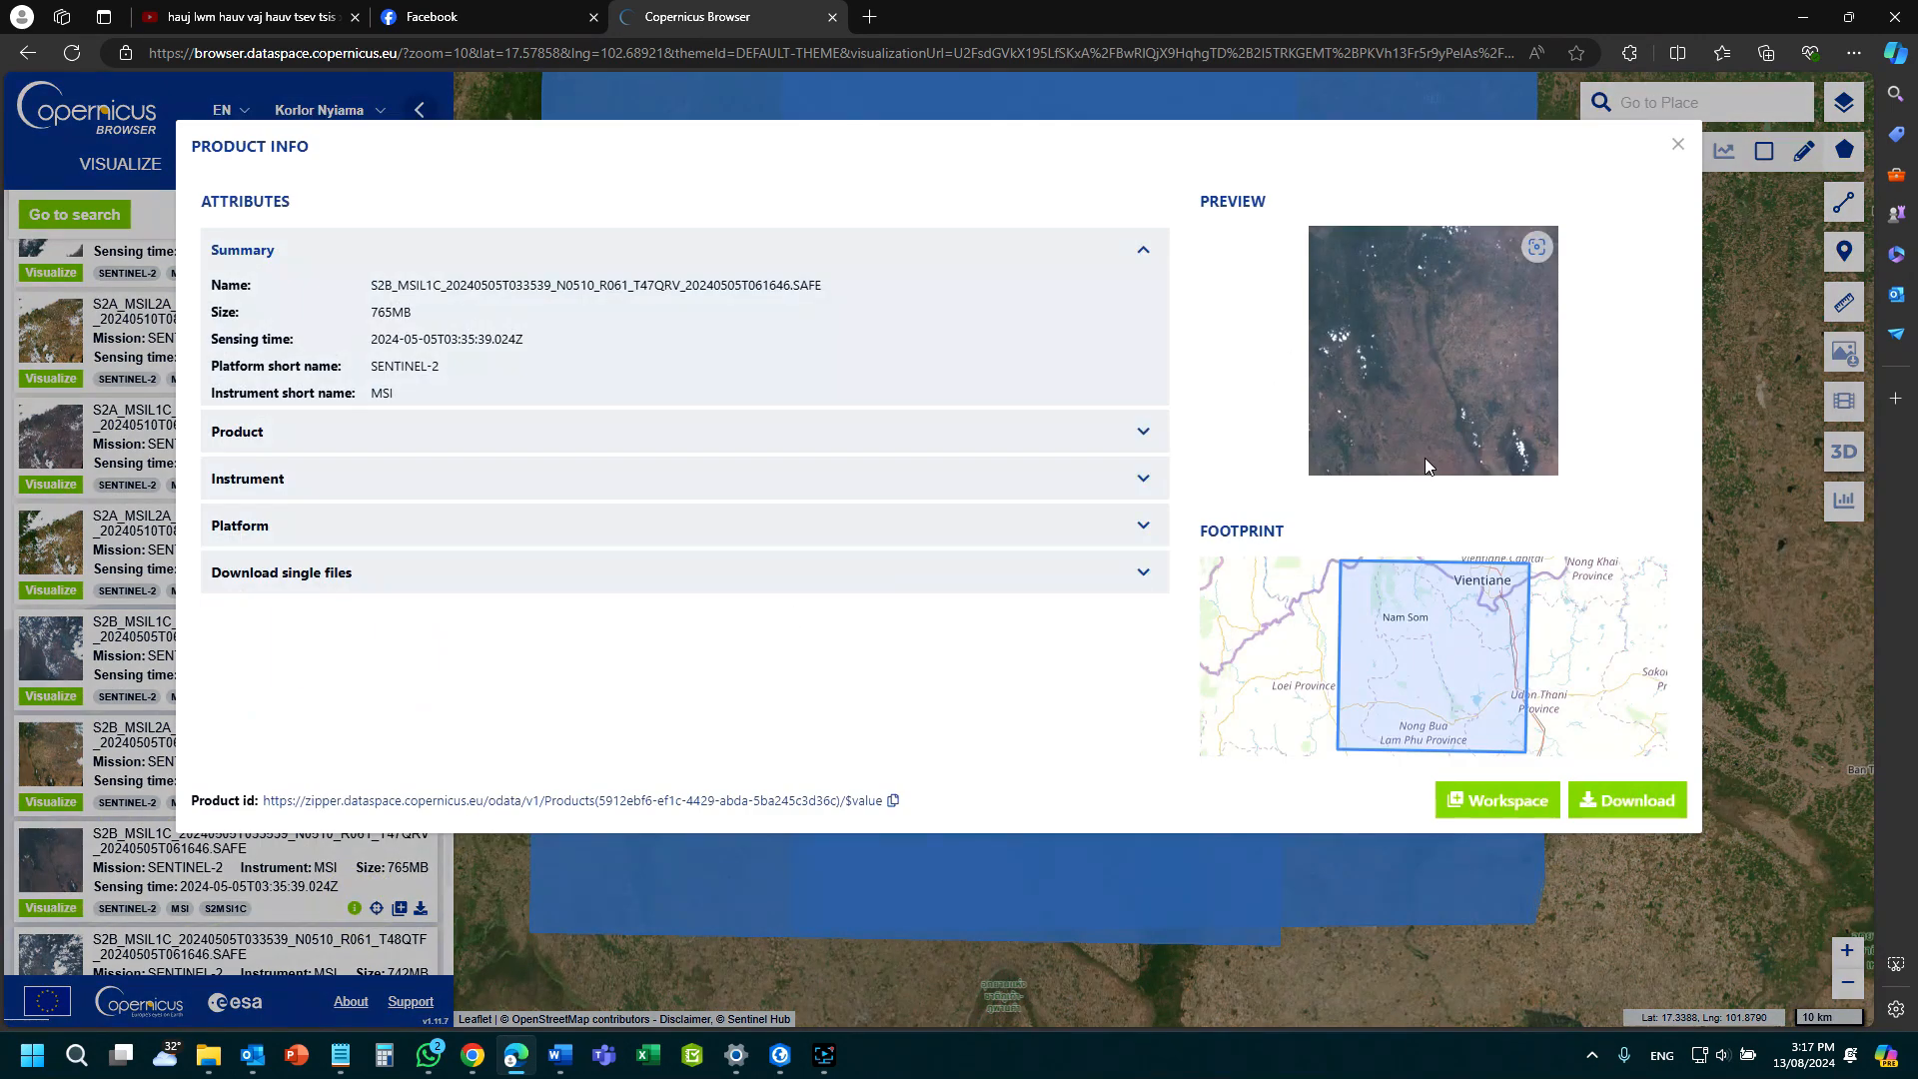
pyautogui.click(1611, 809)
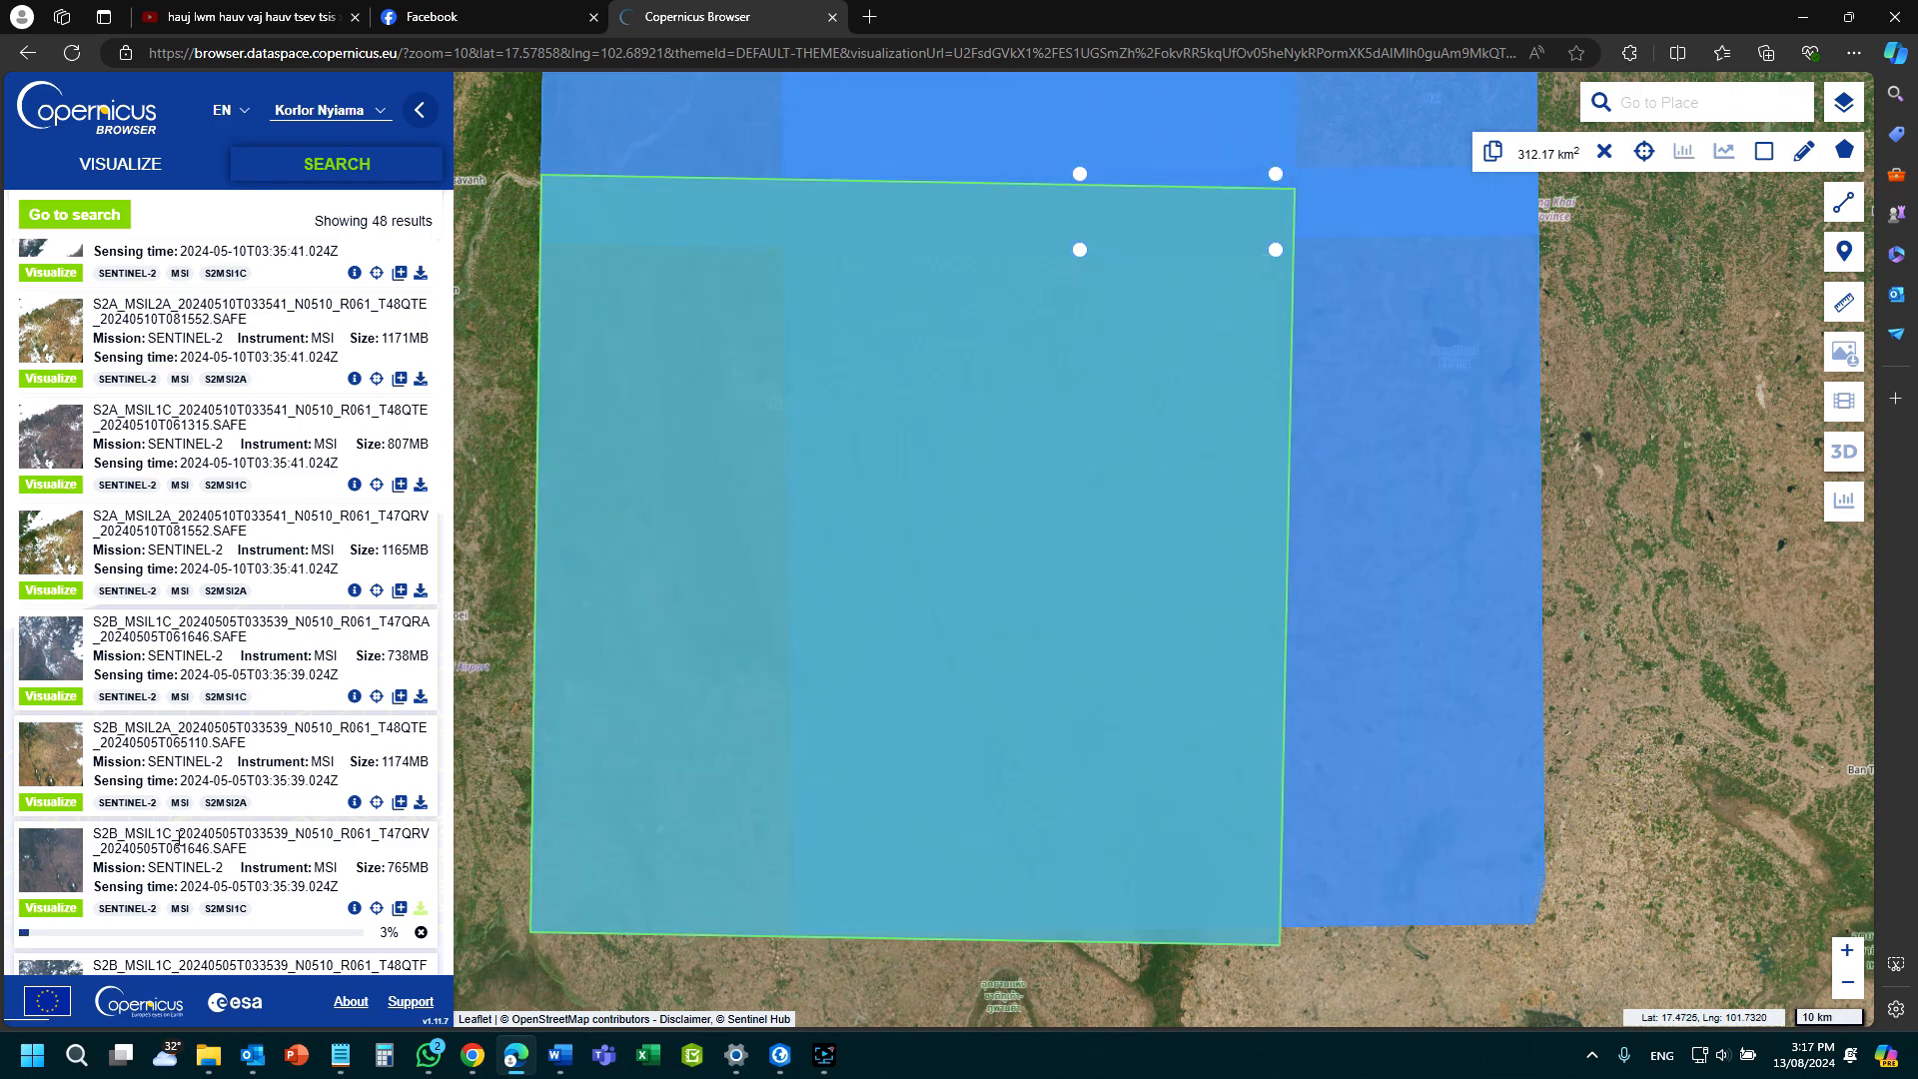
# Check the download progress of the S2A MSIL1C T48QTE product of 2024-05-20 in the search results.
pyautogui.scroll(3, 222, 734)
pyautogui.scroll(5, 221, 734)
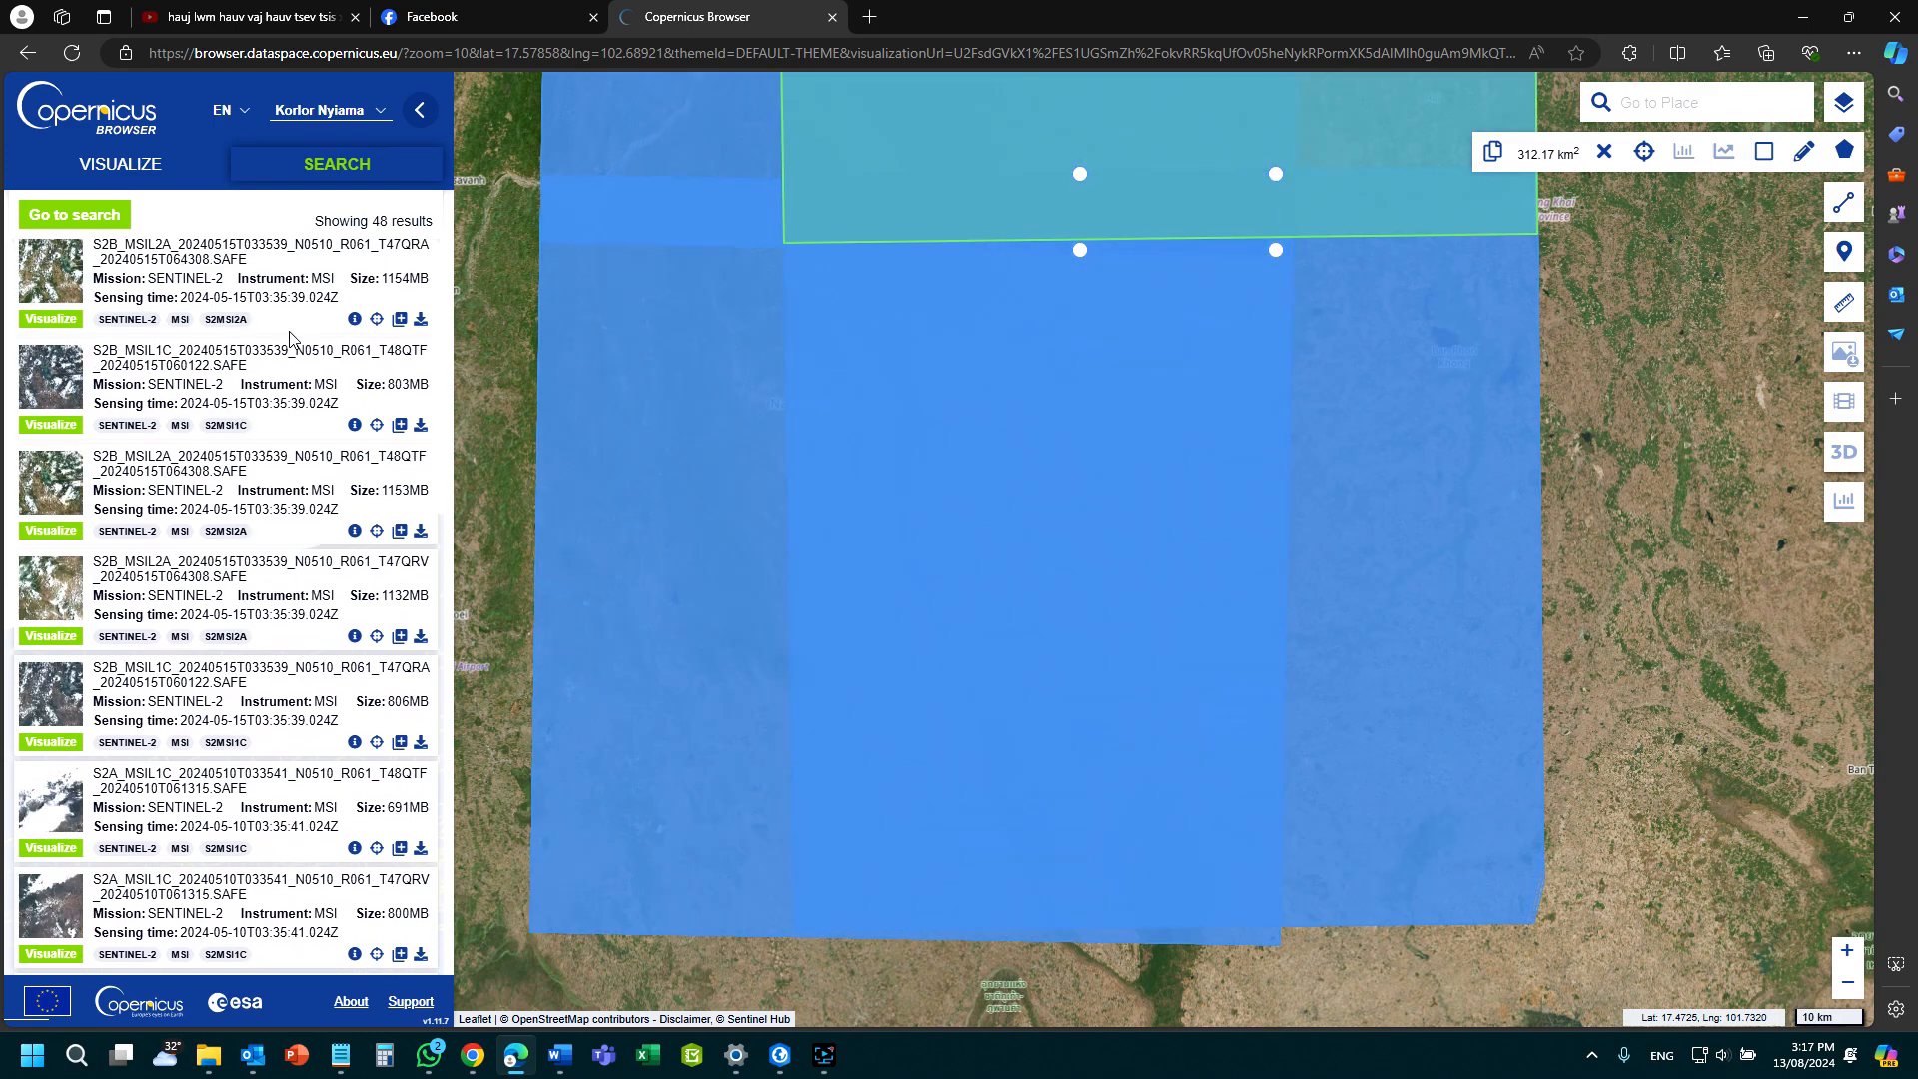
pyautogui.scroll(4, 300, 326)
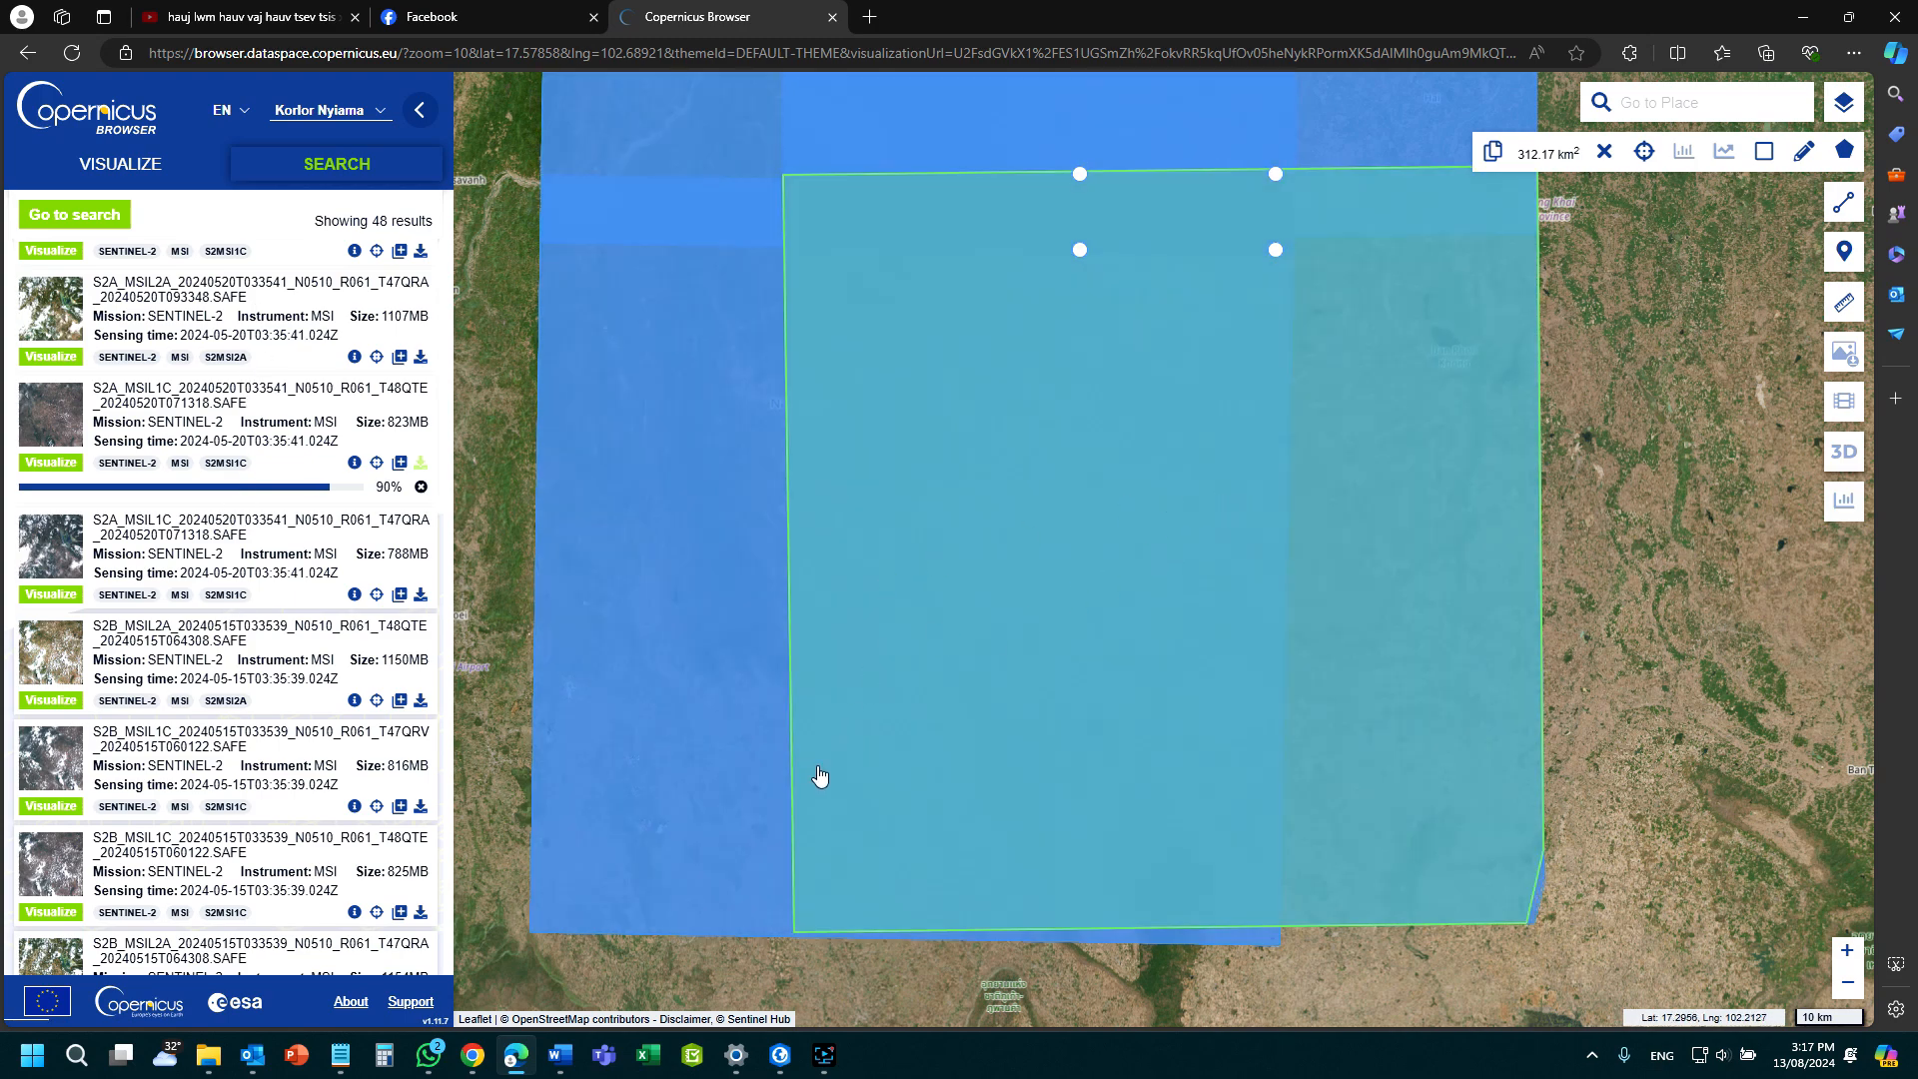
# Switch to File Explorer and open the Downloads folder.
pyautogui.click(821, 1057)
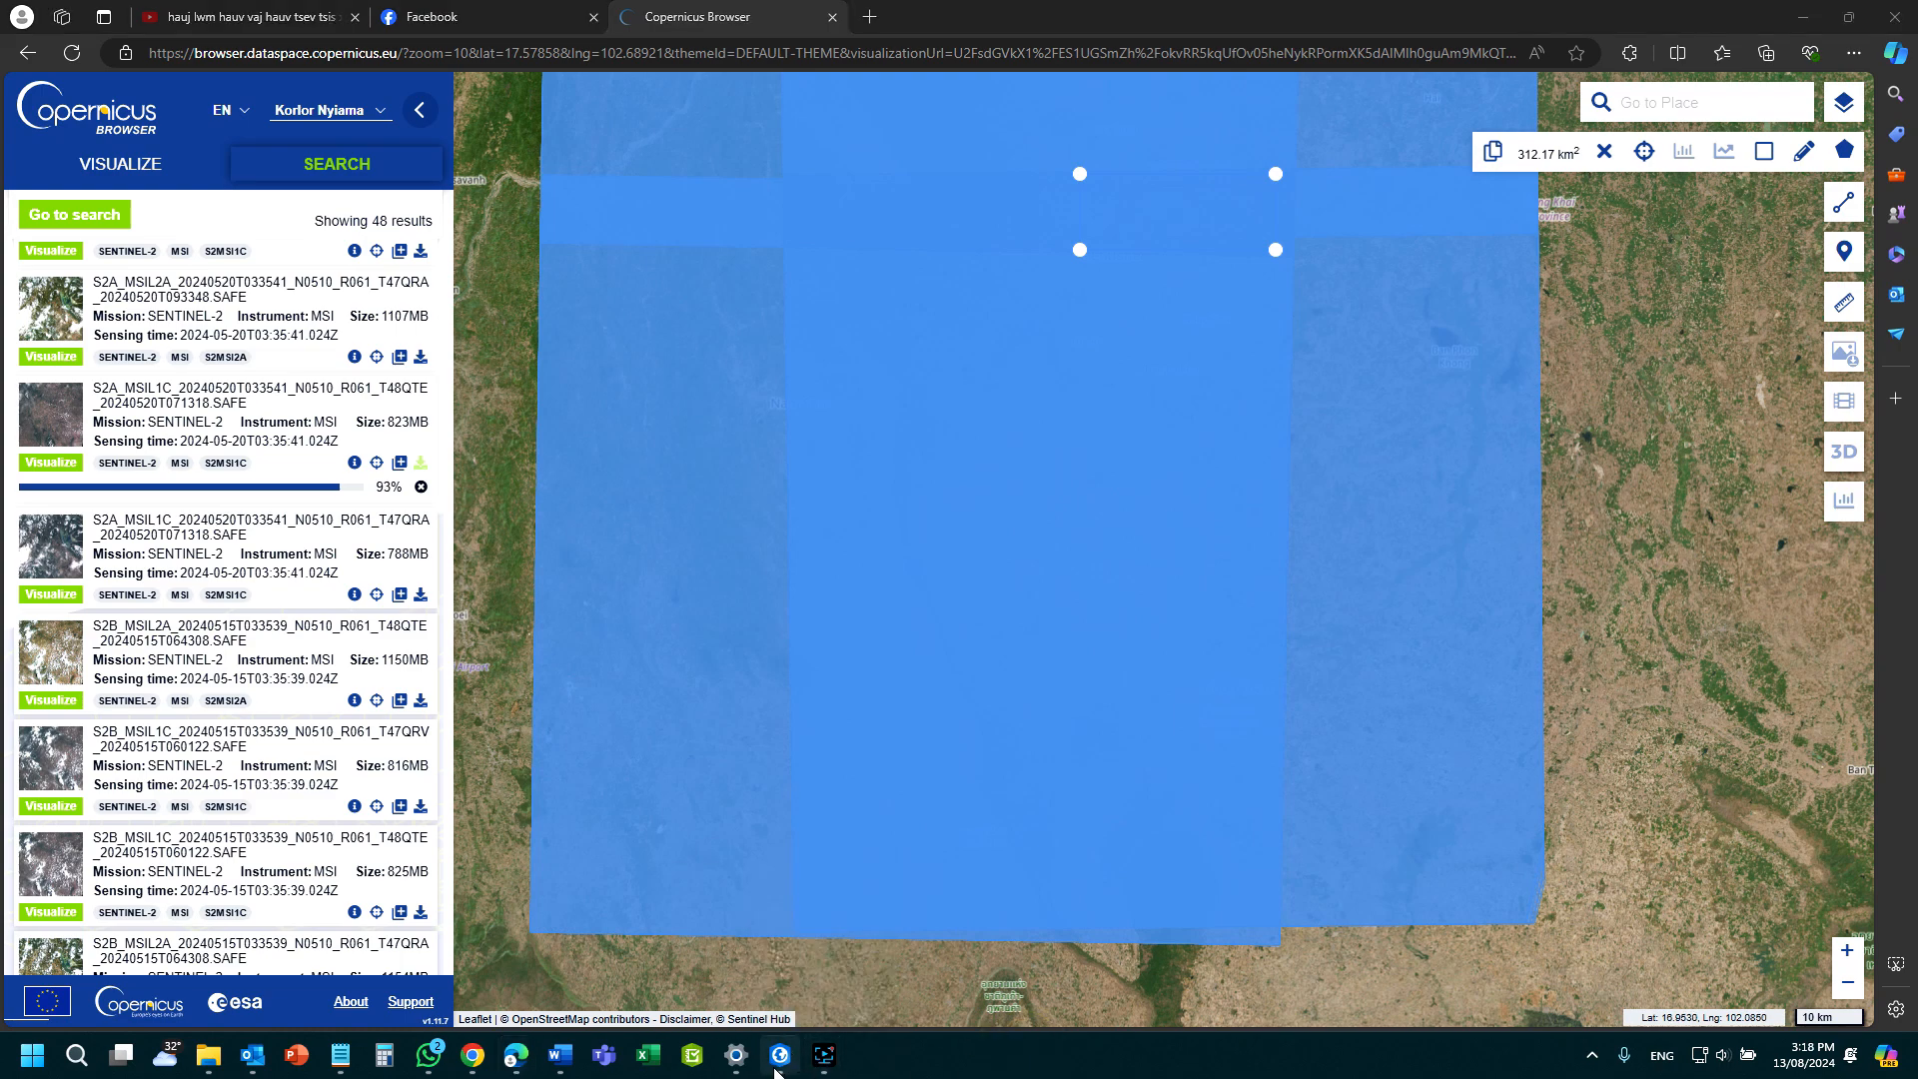
pyautogui.moveTo(776, 1071)
pyautogui.click(207, 1055)
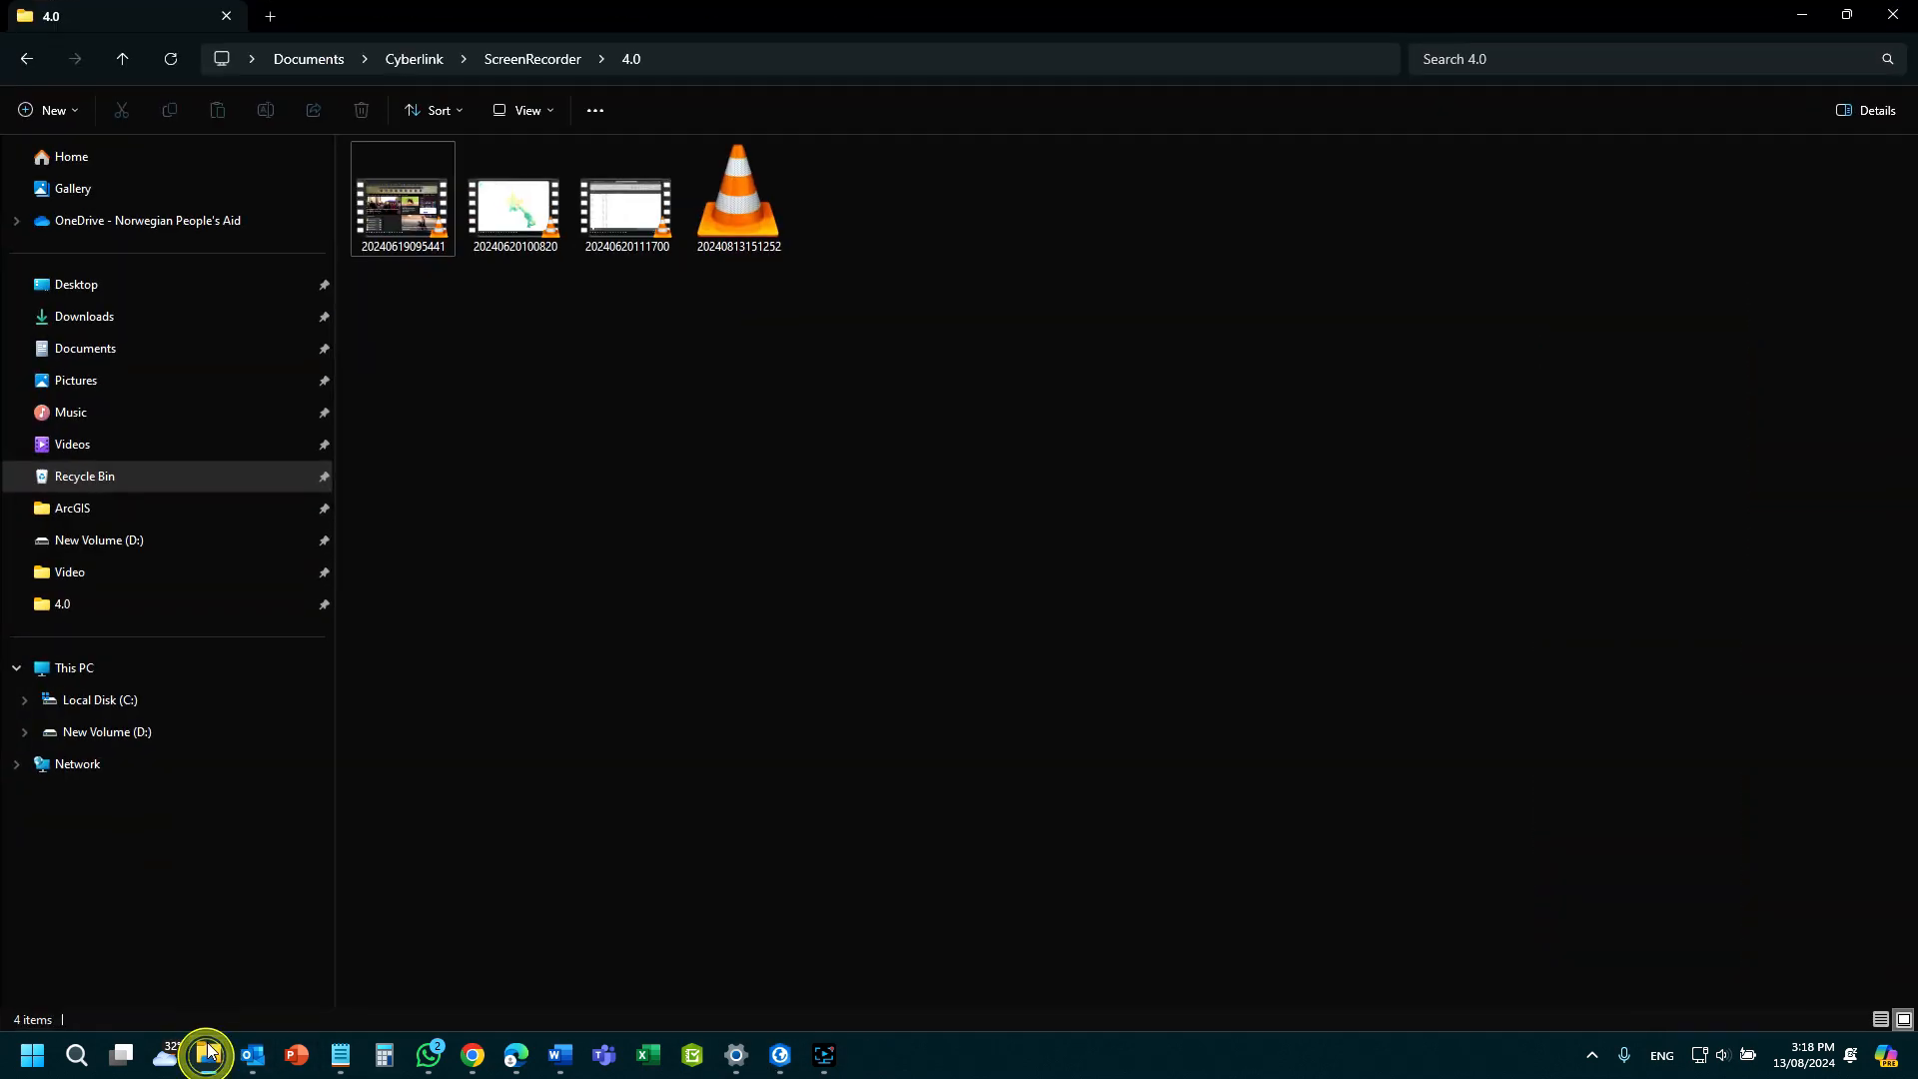
pyautogui.click(108, 730)
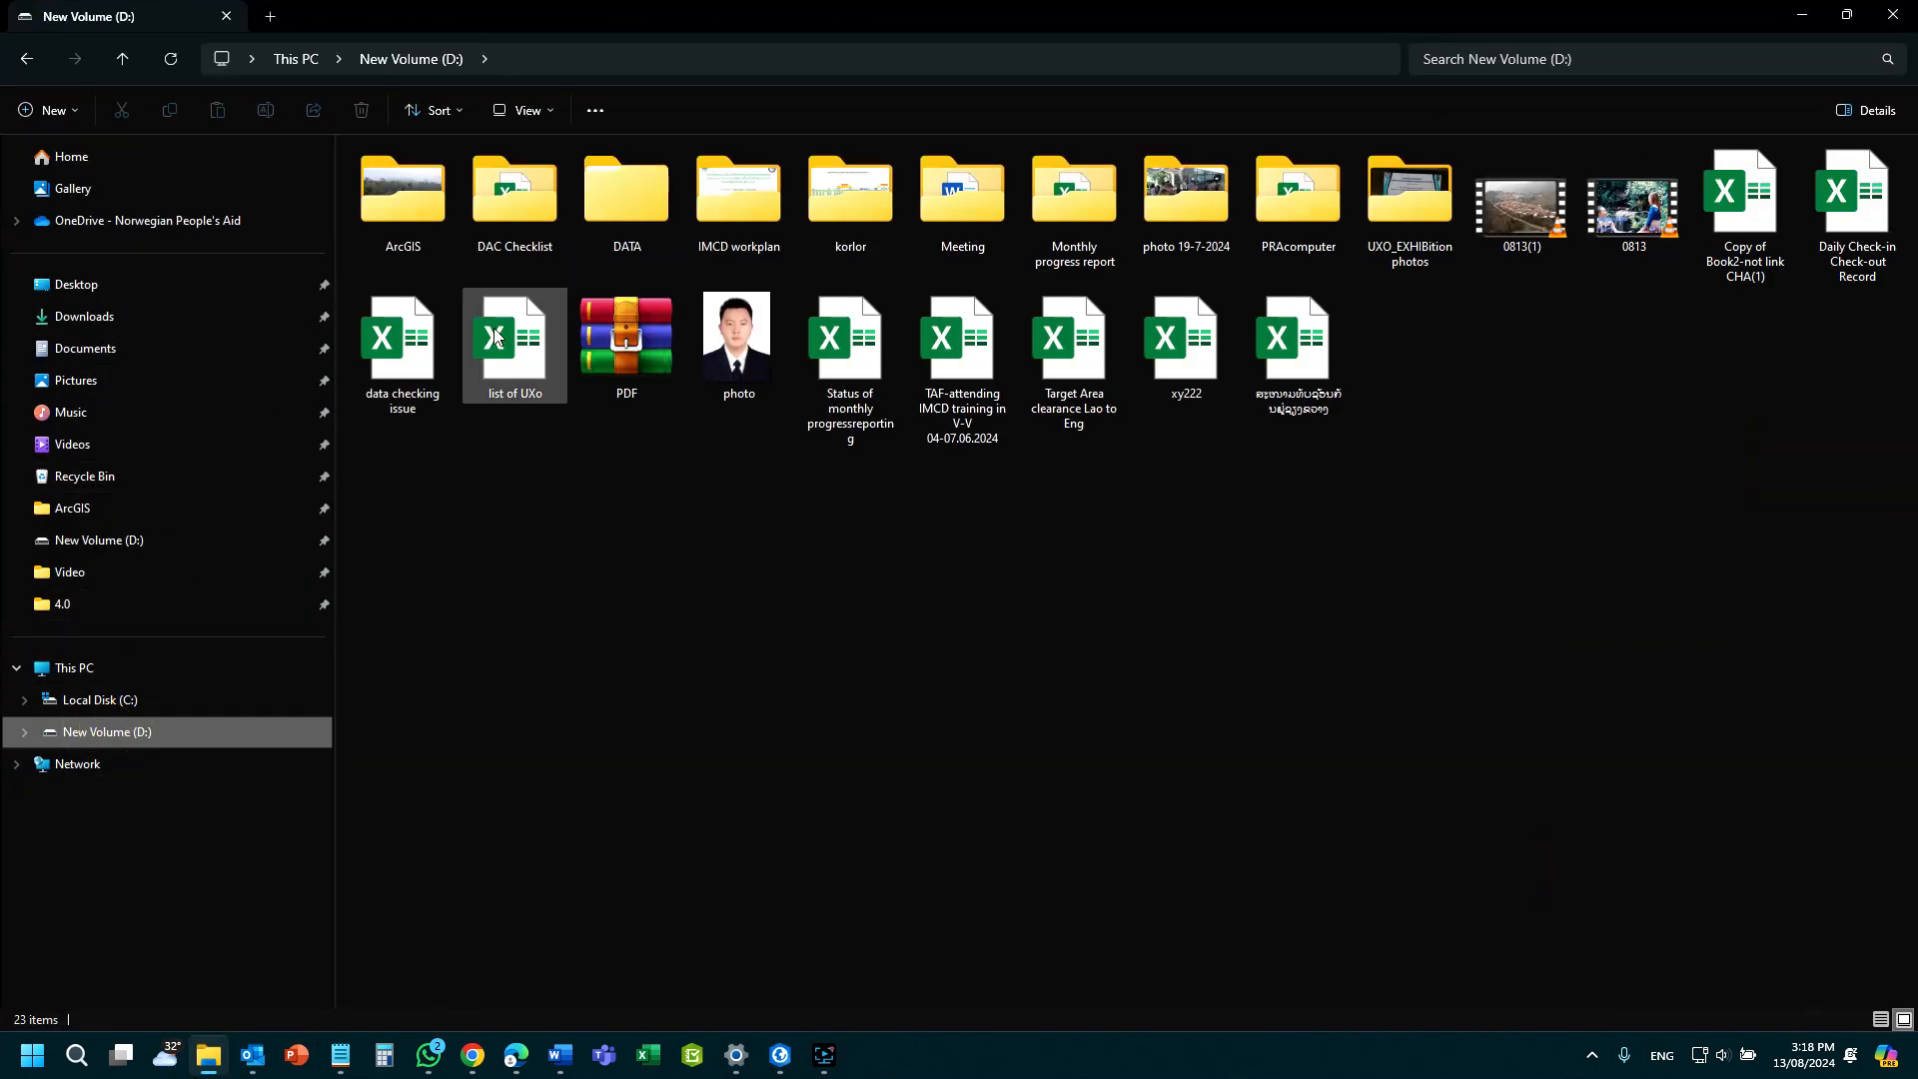
pyautogui.click(87, 317)
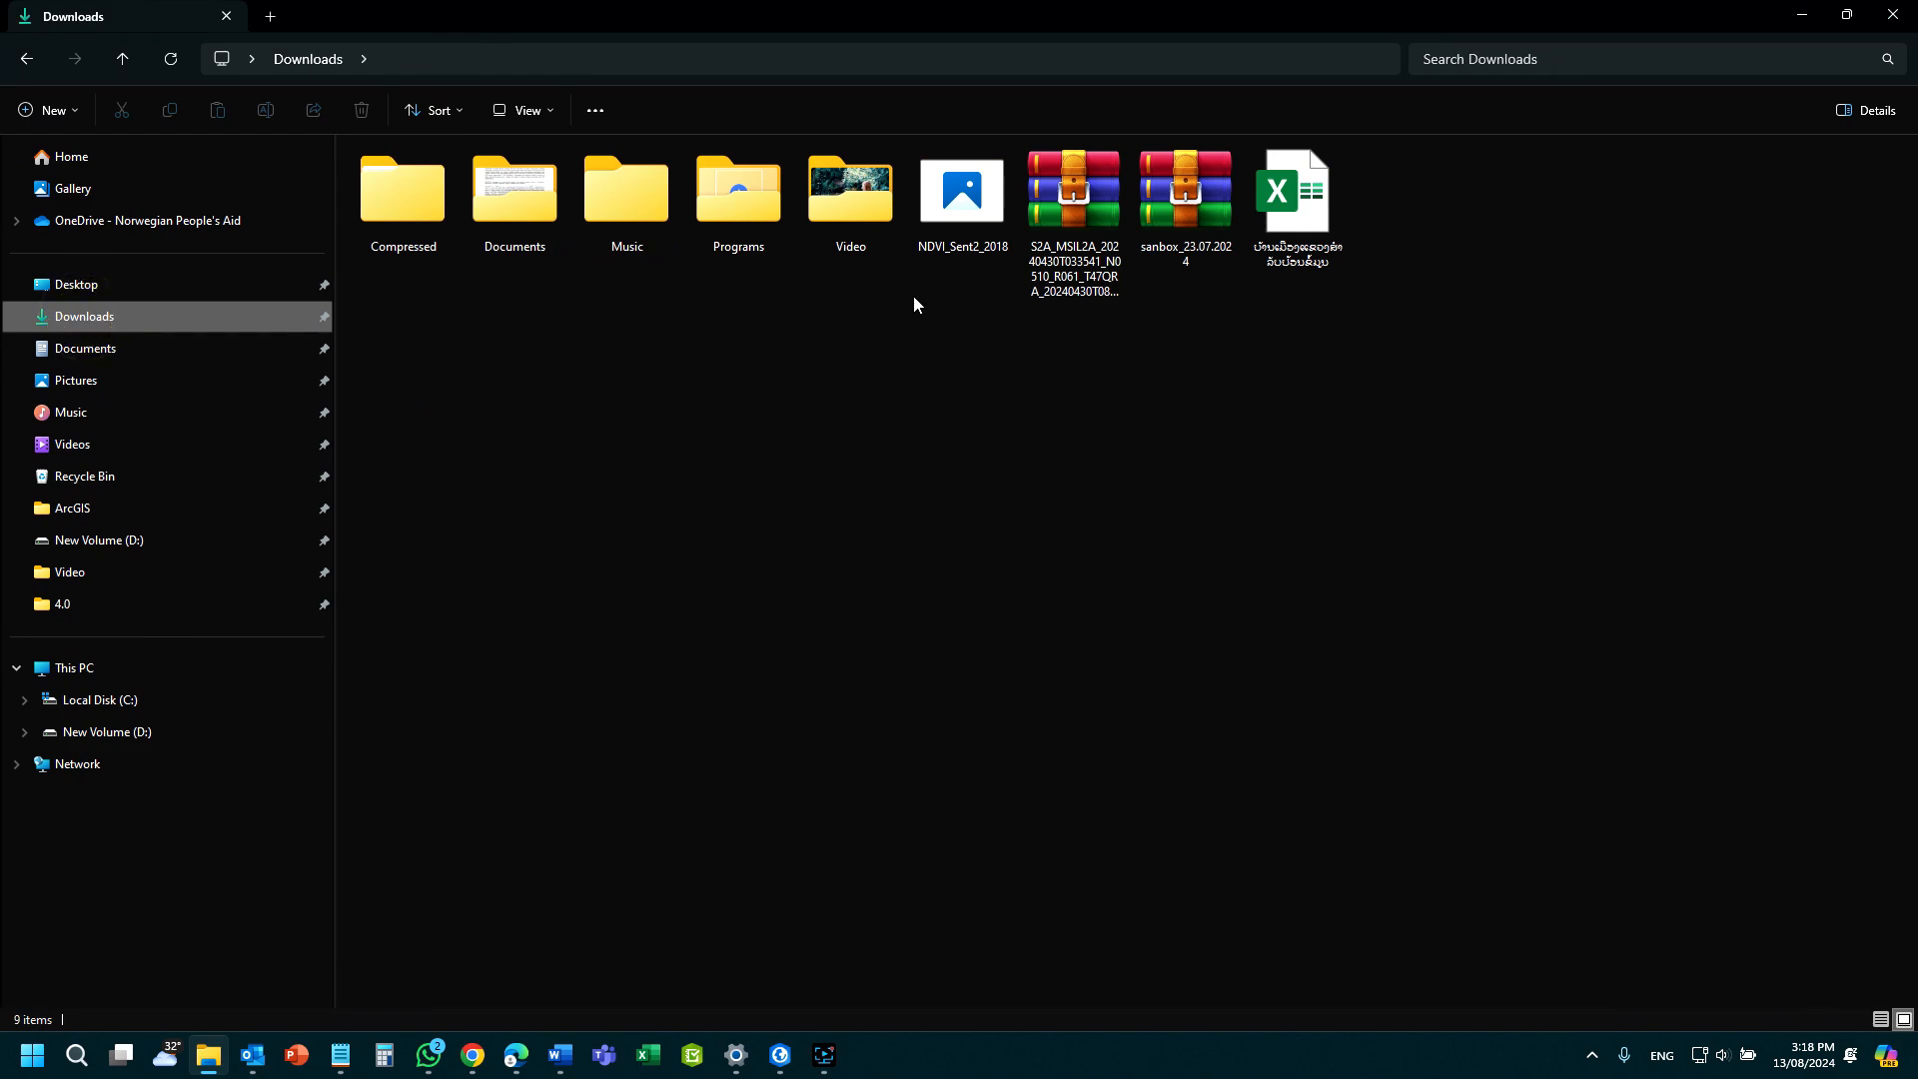
# Extract the S2A_MSIL2A_20240430 T47QRA archive with WinRAR into its own folder in Downloads.
pyautogui.click(1059, 221)
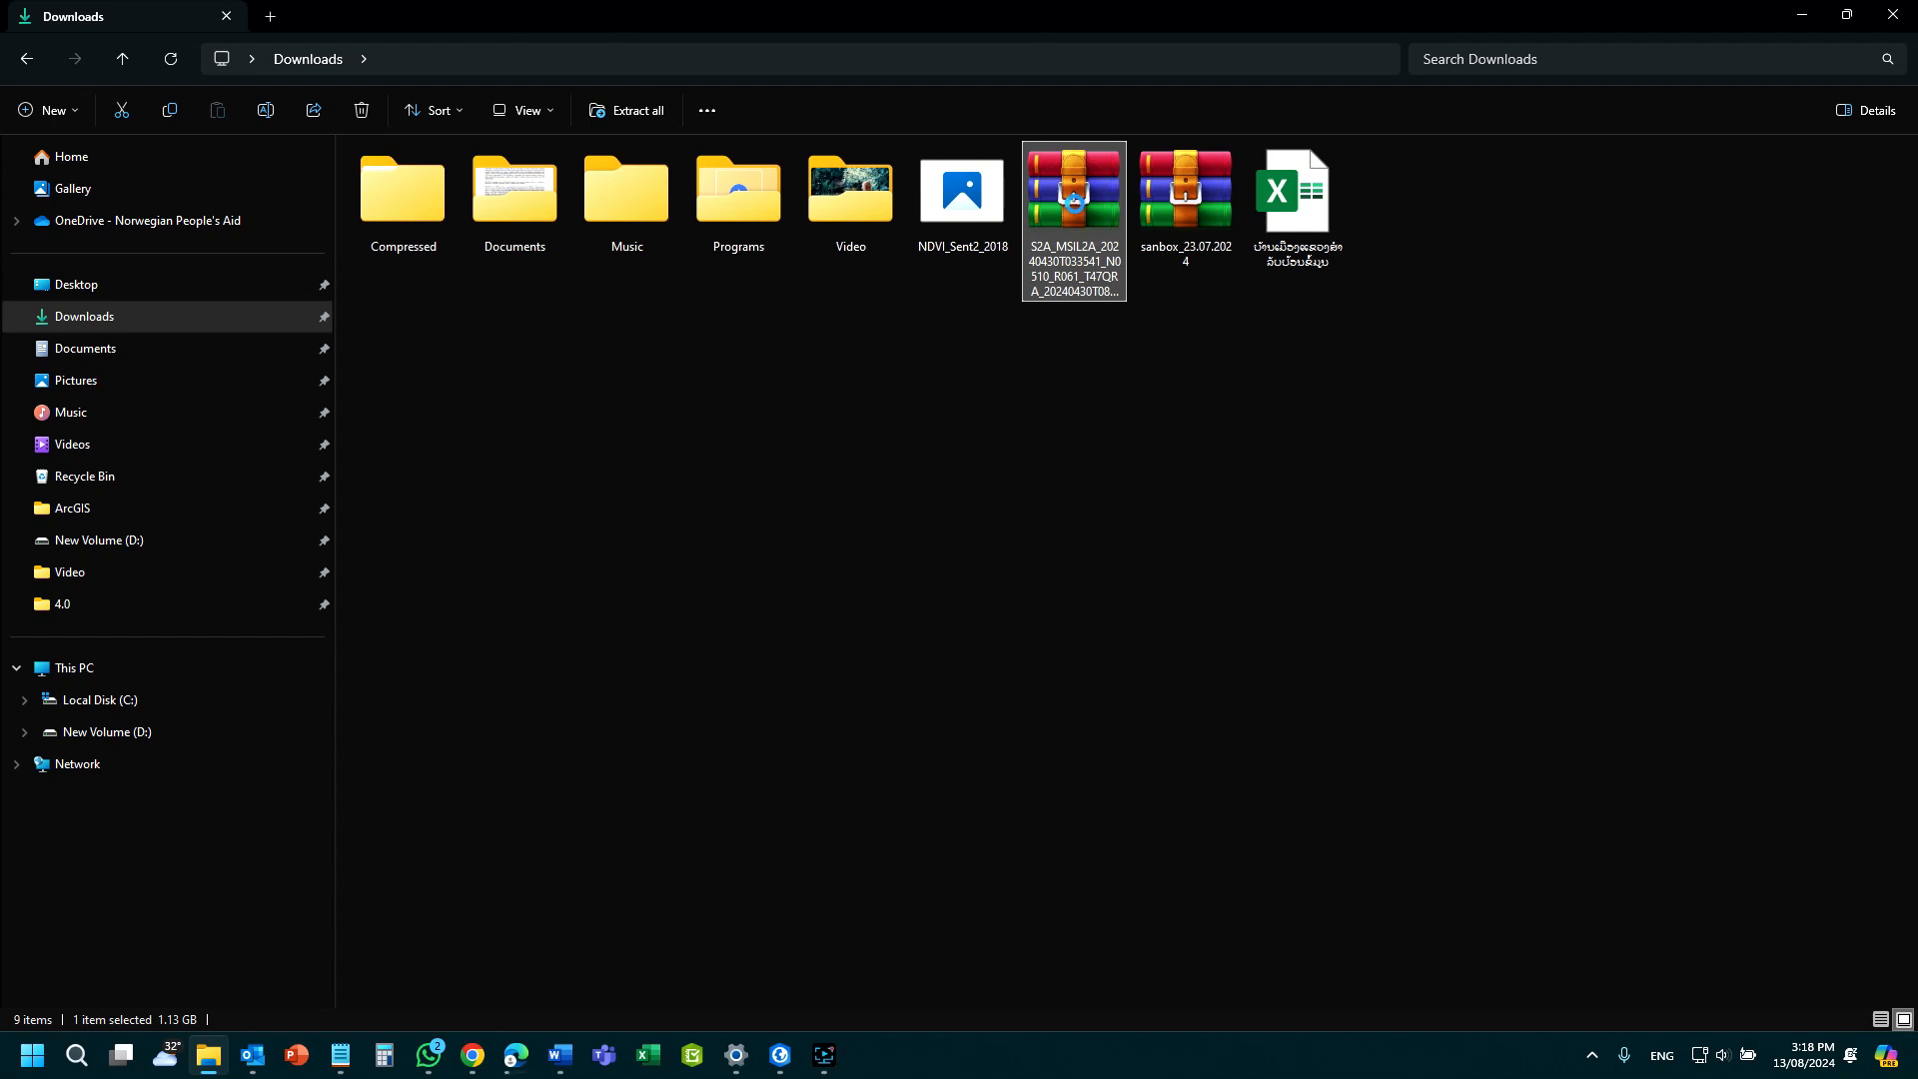
pyautogui.rightClick(1074, 203)
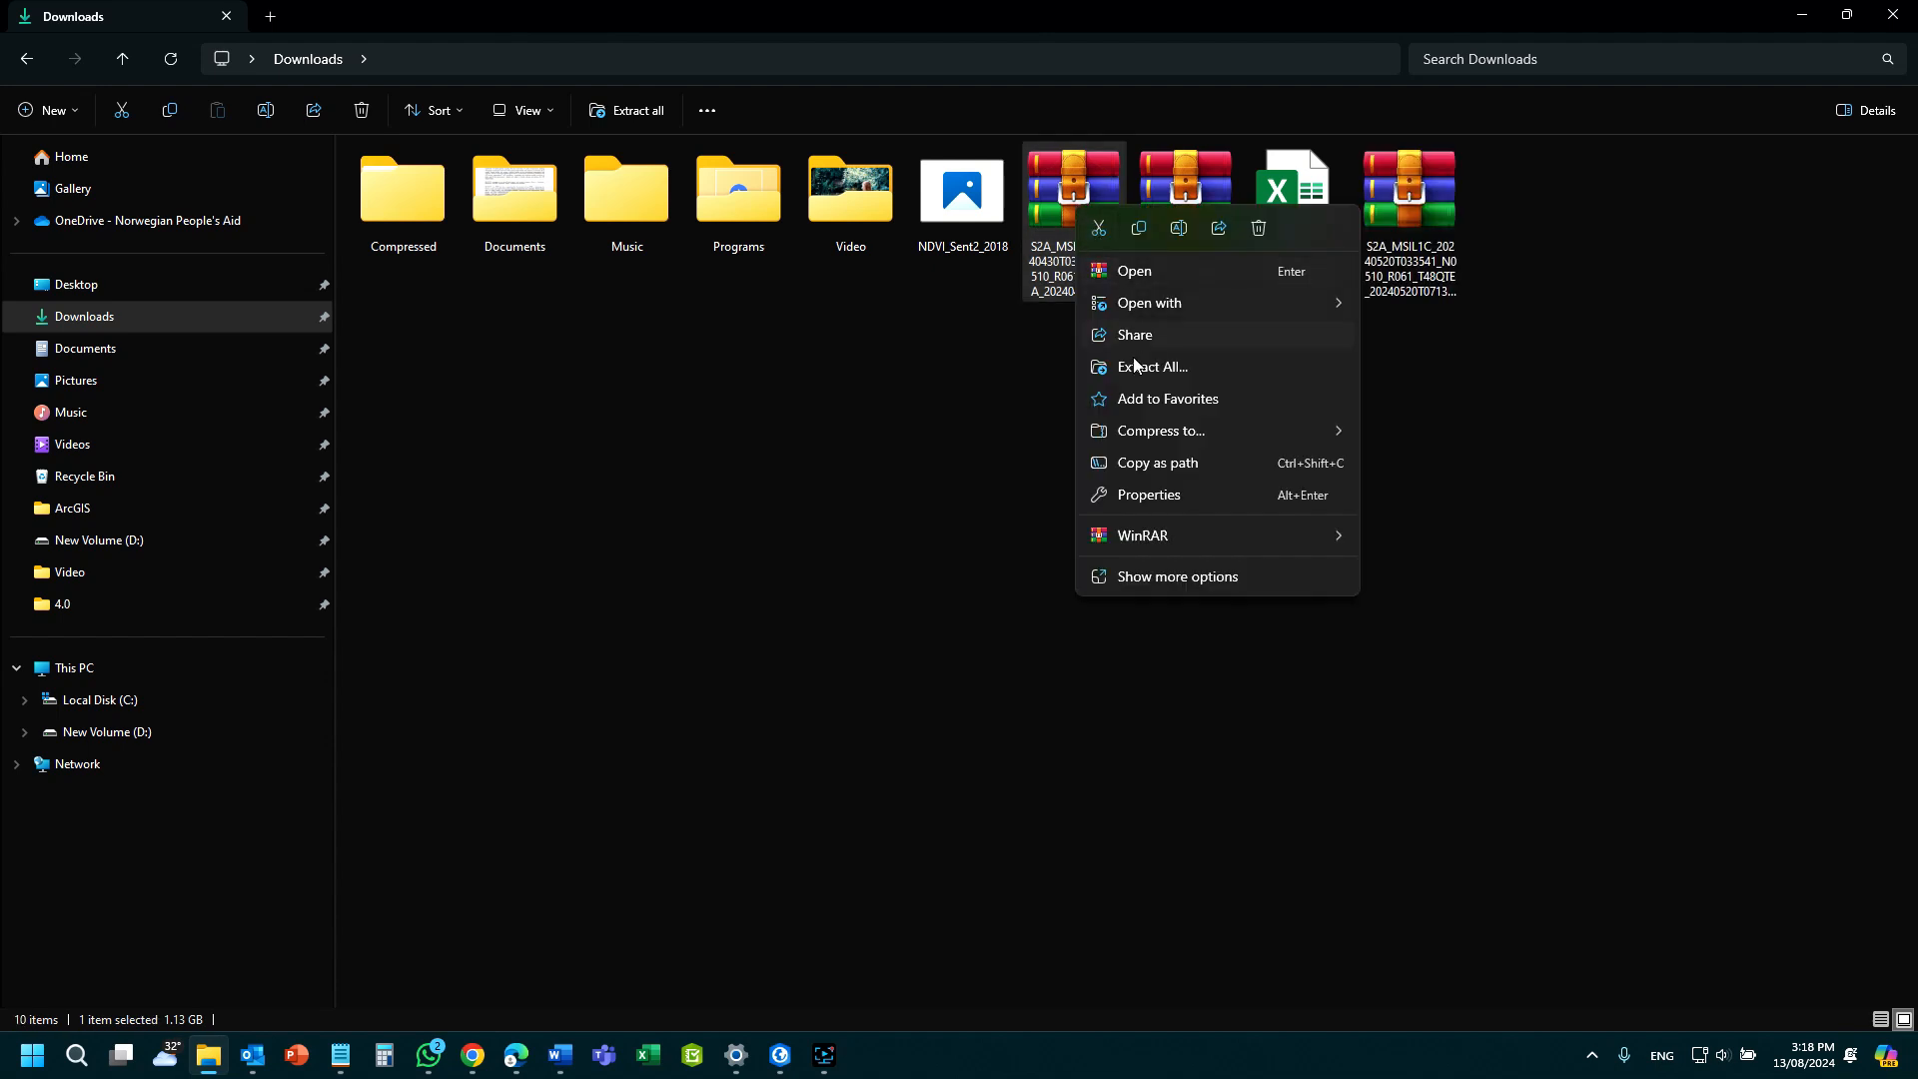
pyautogui.click(1260, 536)
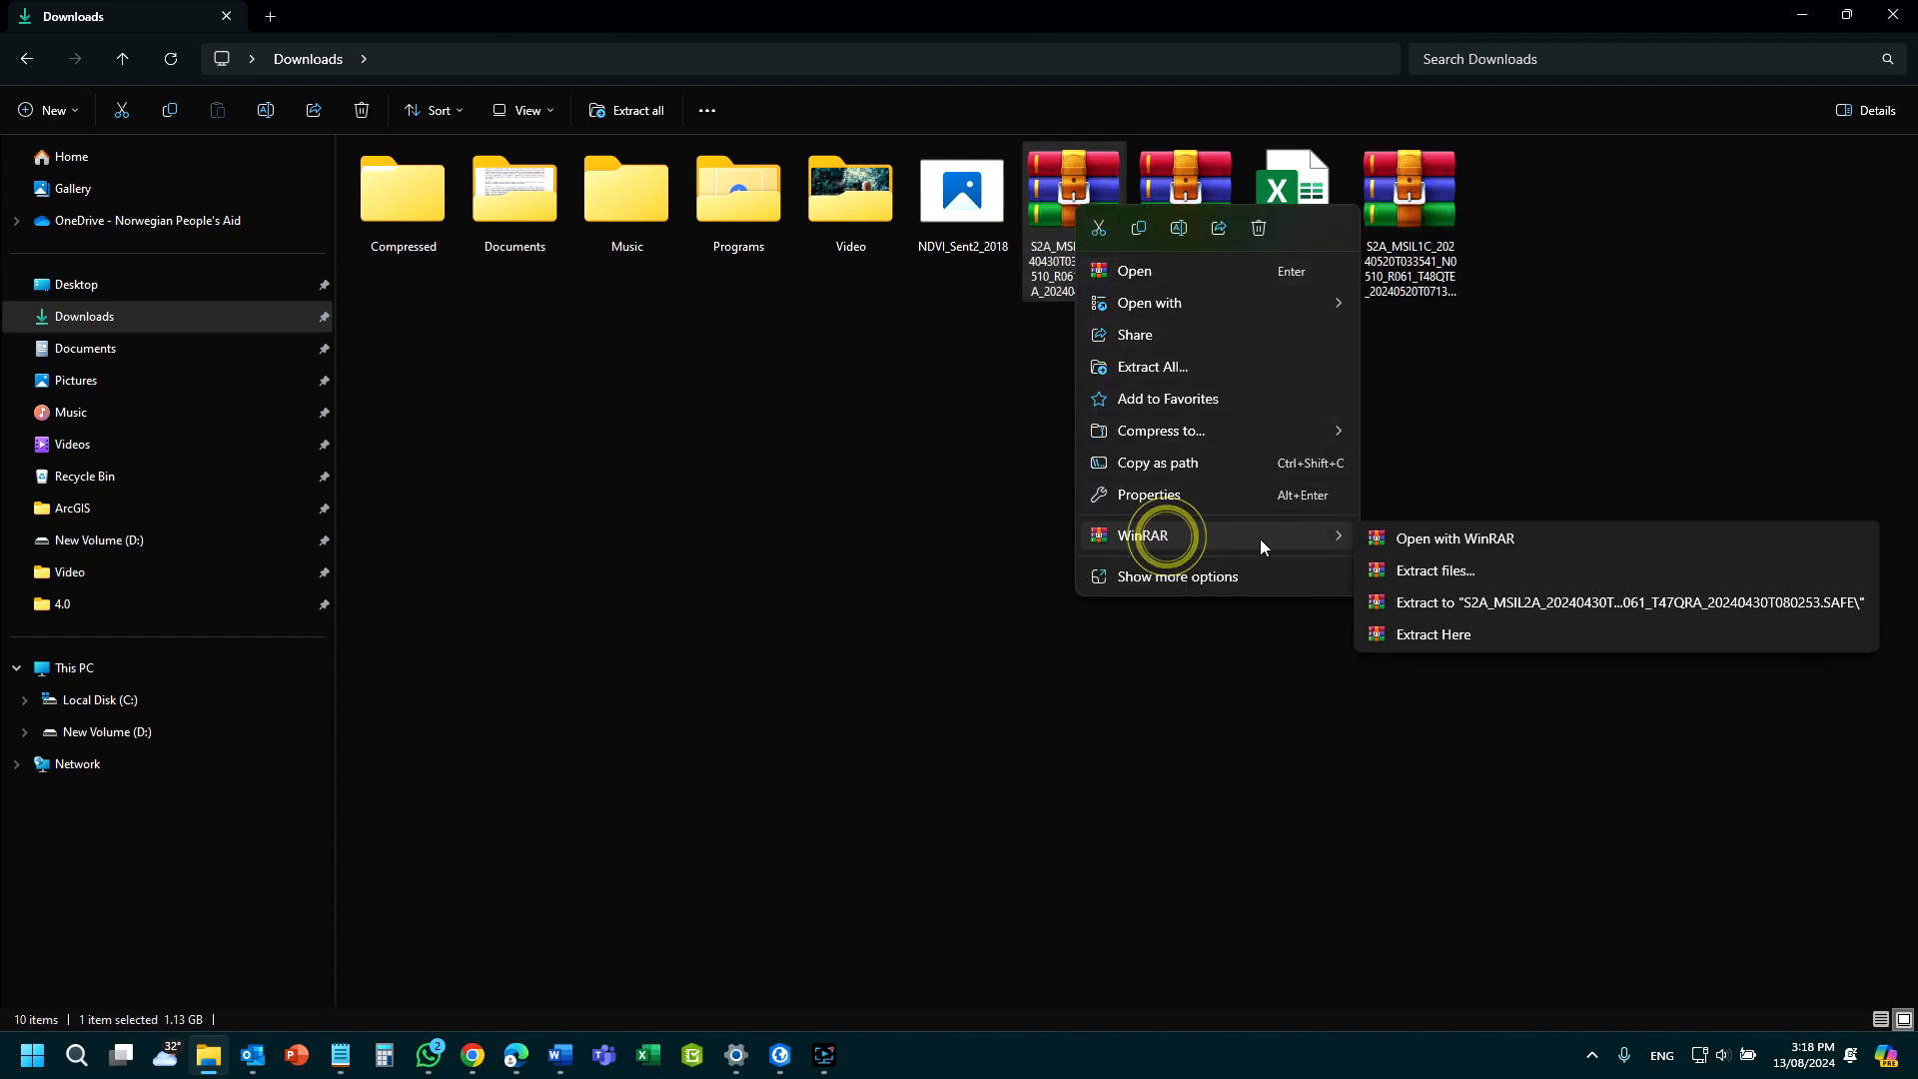
pyautogui.click(1425, 576)
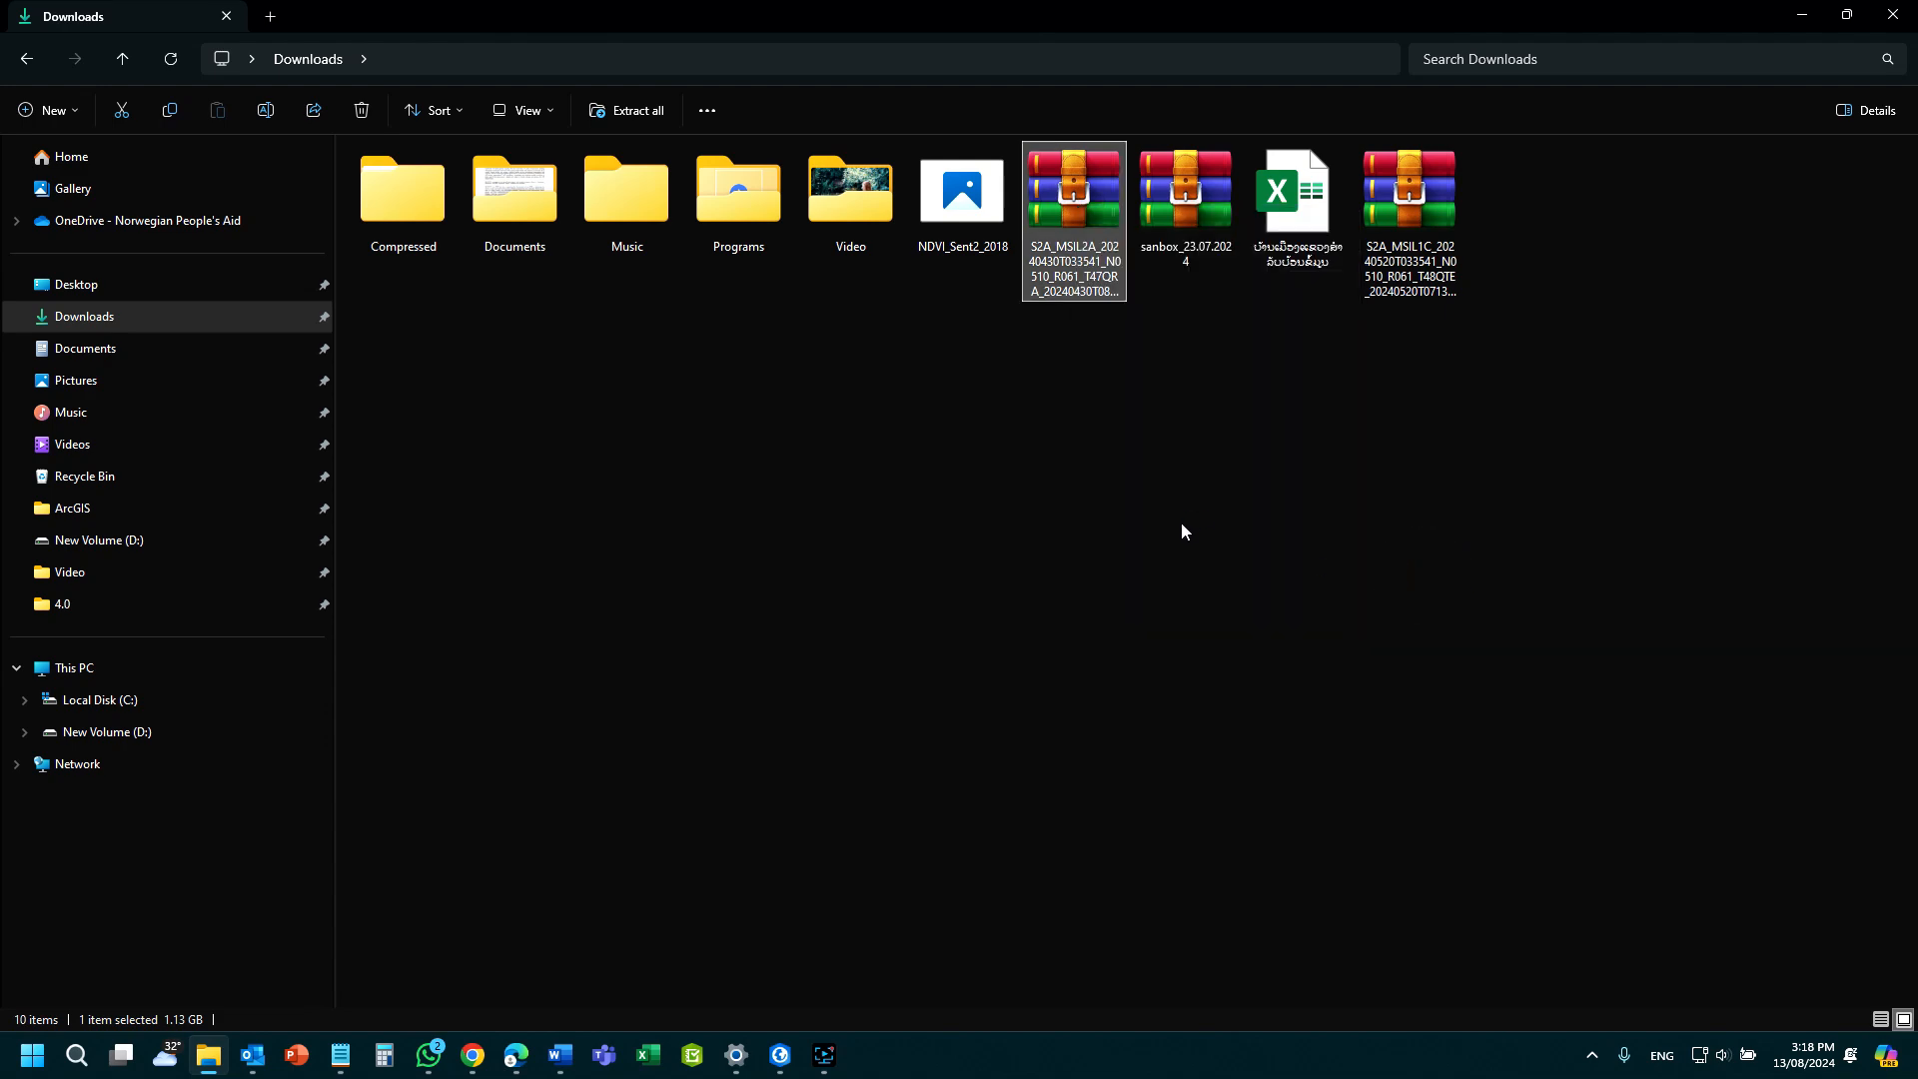
pyautogui.click(1013, 754)
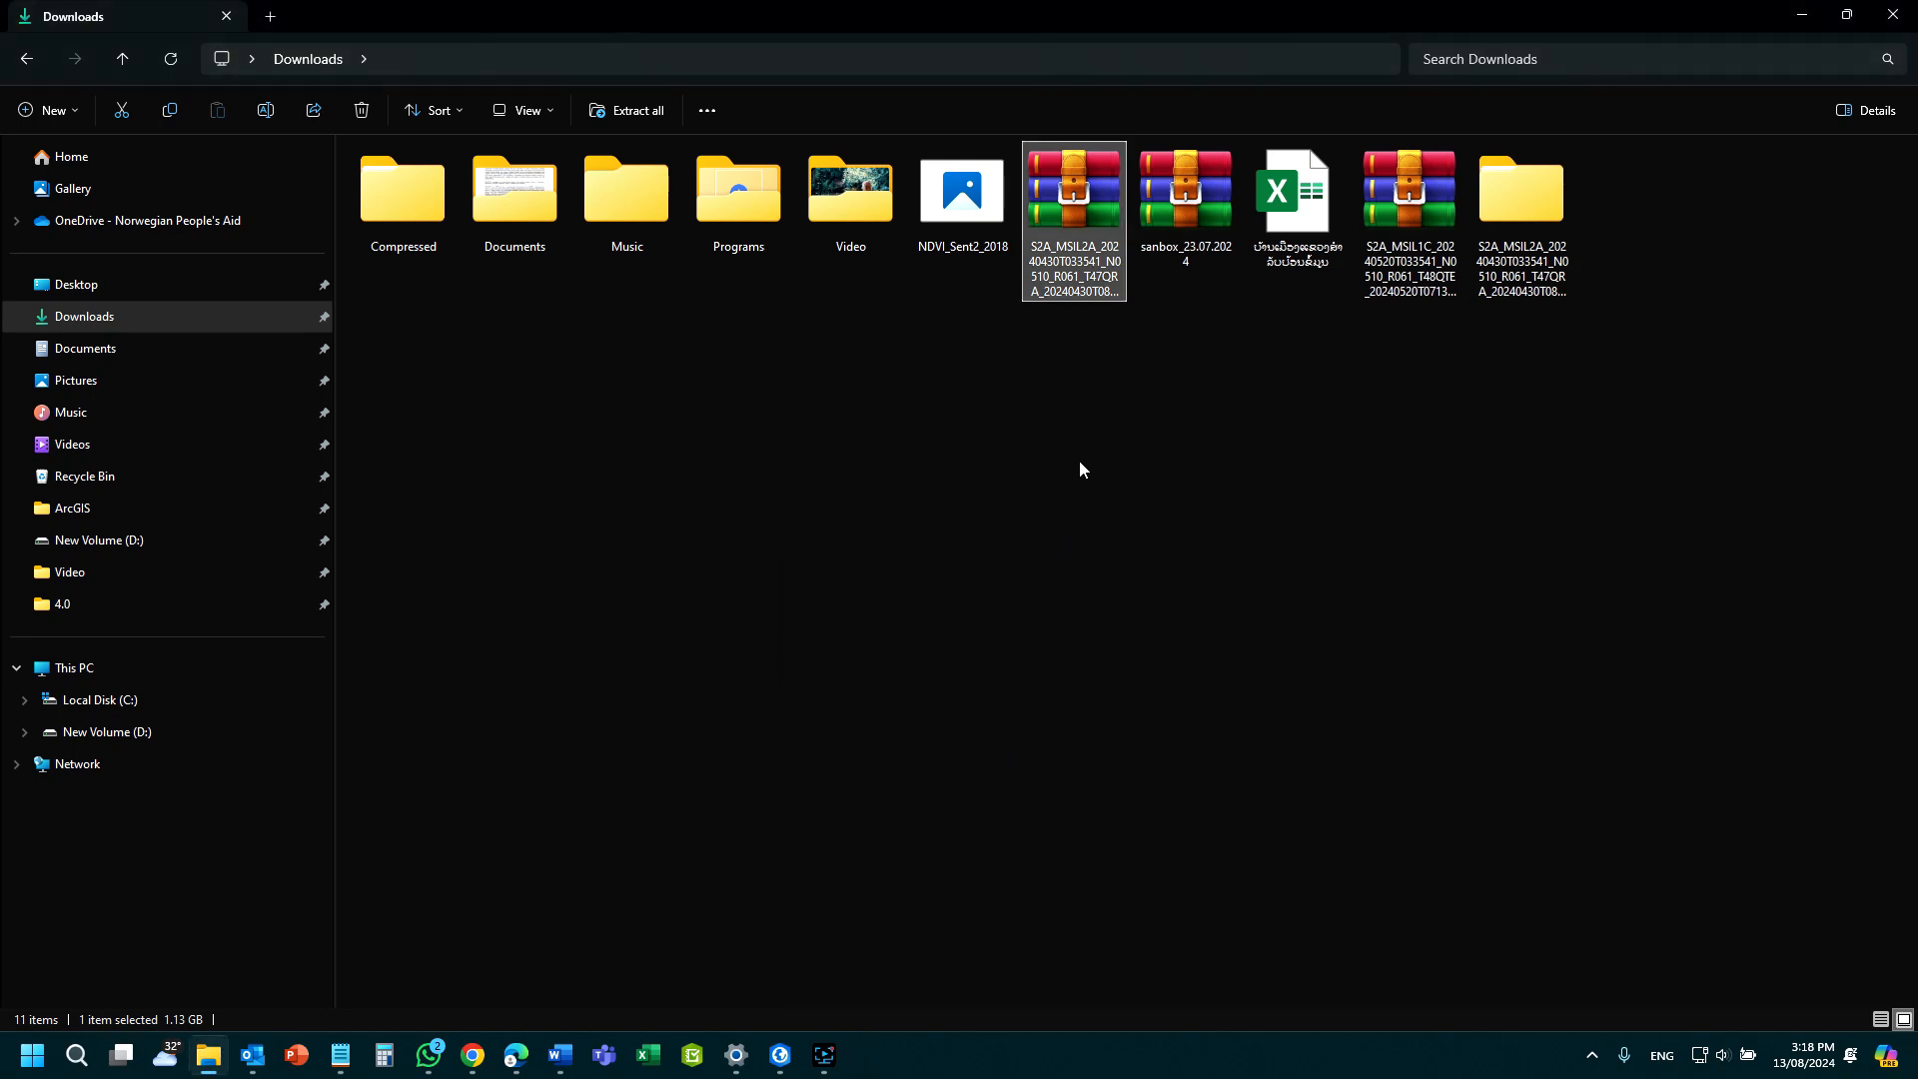
# Open the extracted product's GRANULE, IMG_DATA and R10m subfolders down to the 10 m bands and select all the JP2 files.
pyautogui.doubleClick(1531, 160)
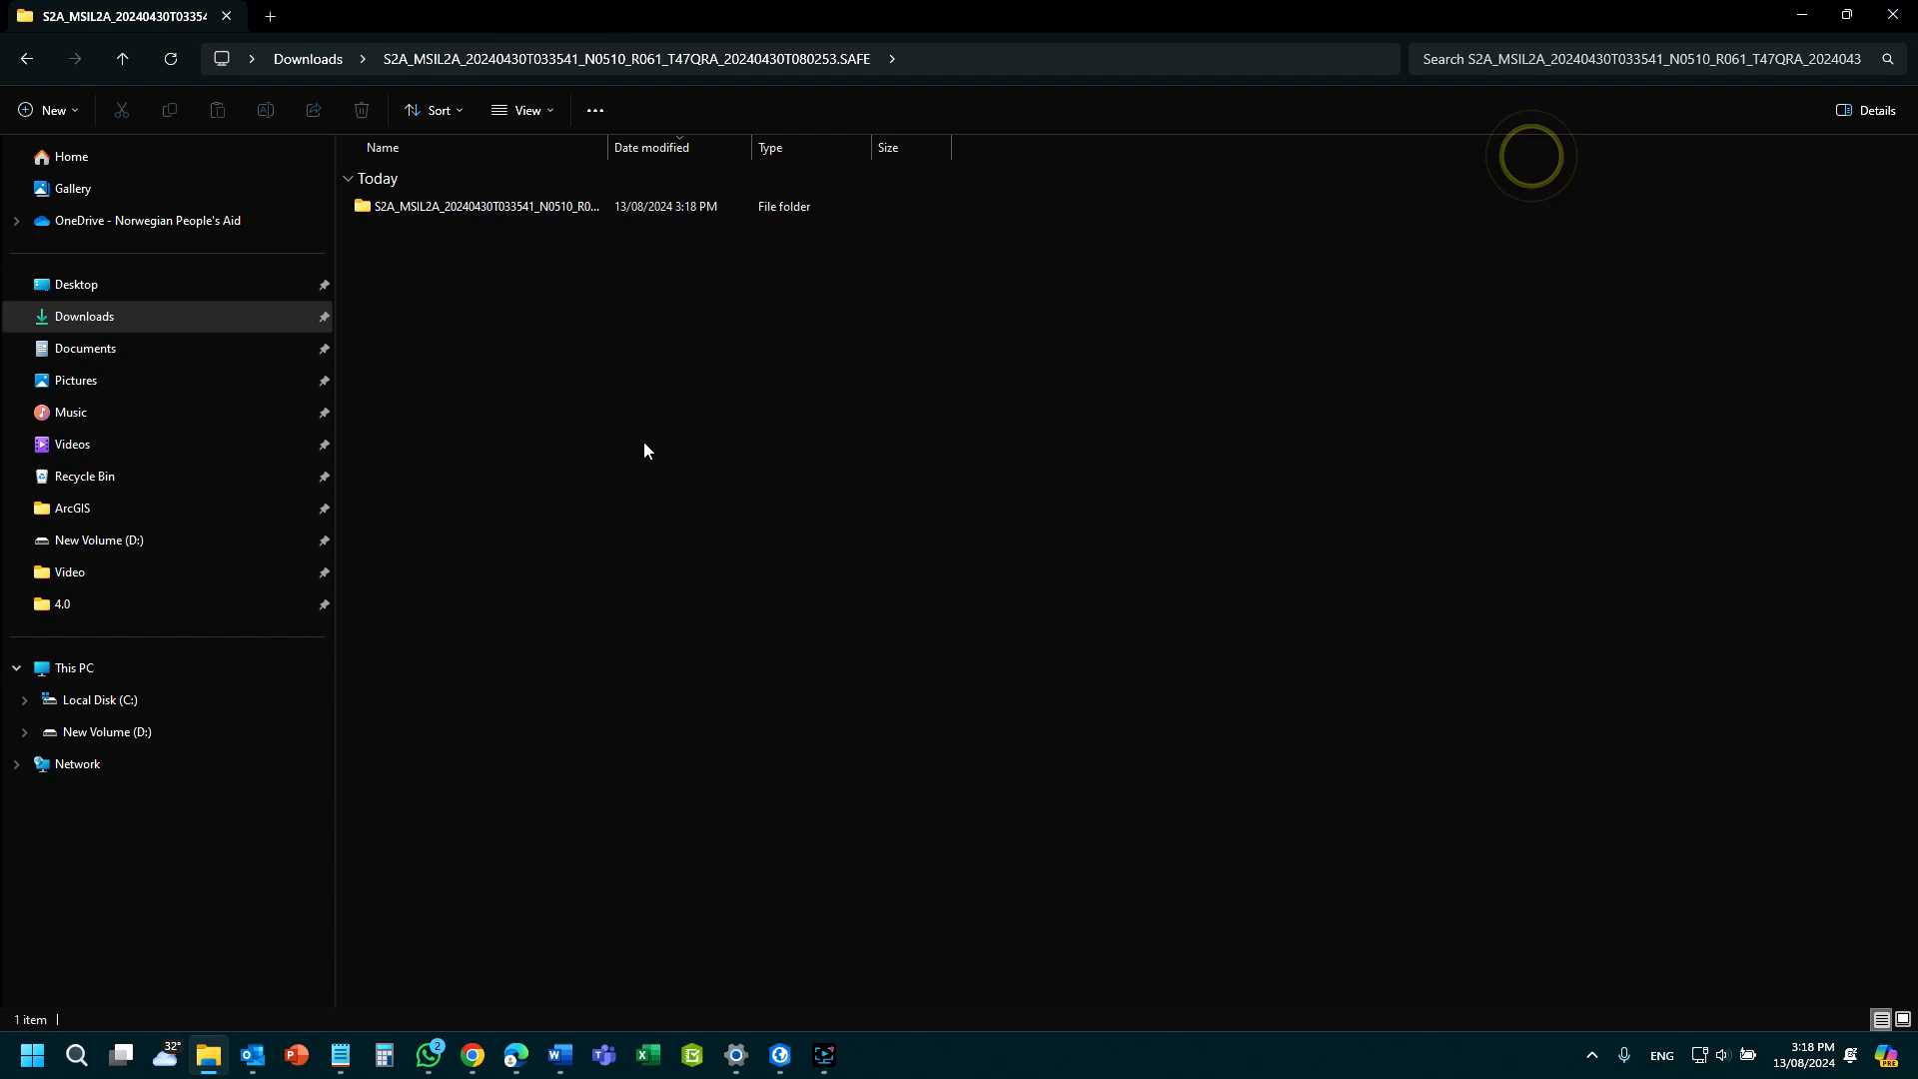
pyautogui.doubleClick(464, 204)
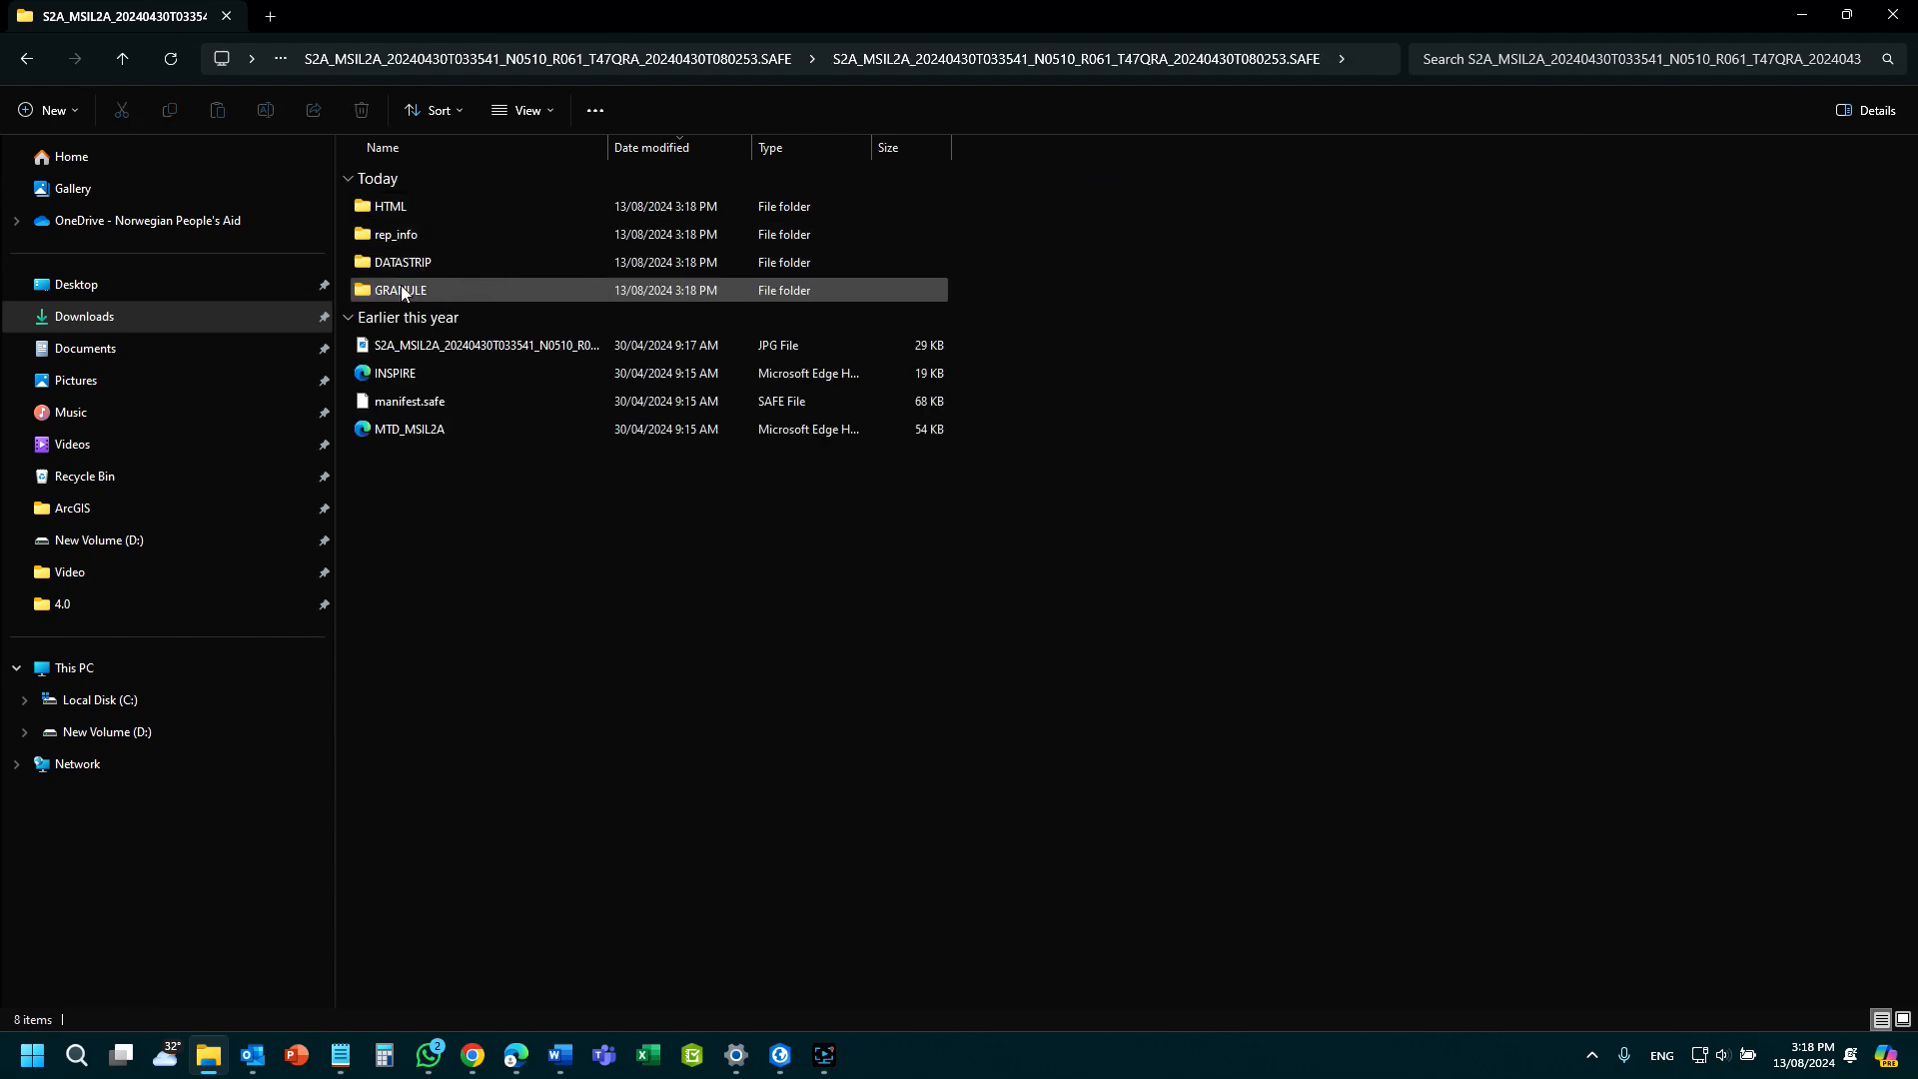
pyautogui.doubleClick(399, 289)
pyautogui.doubleClick(440, 206)
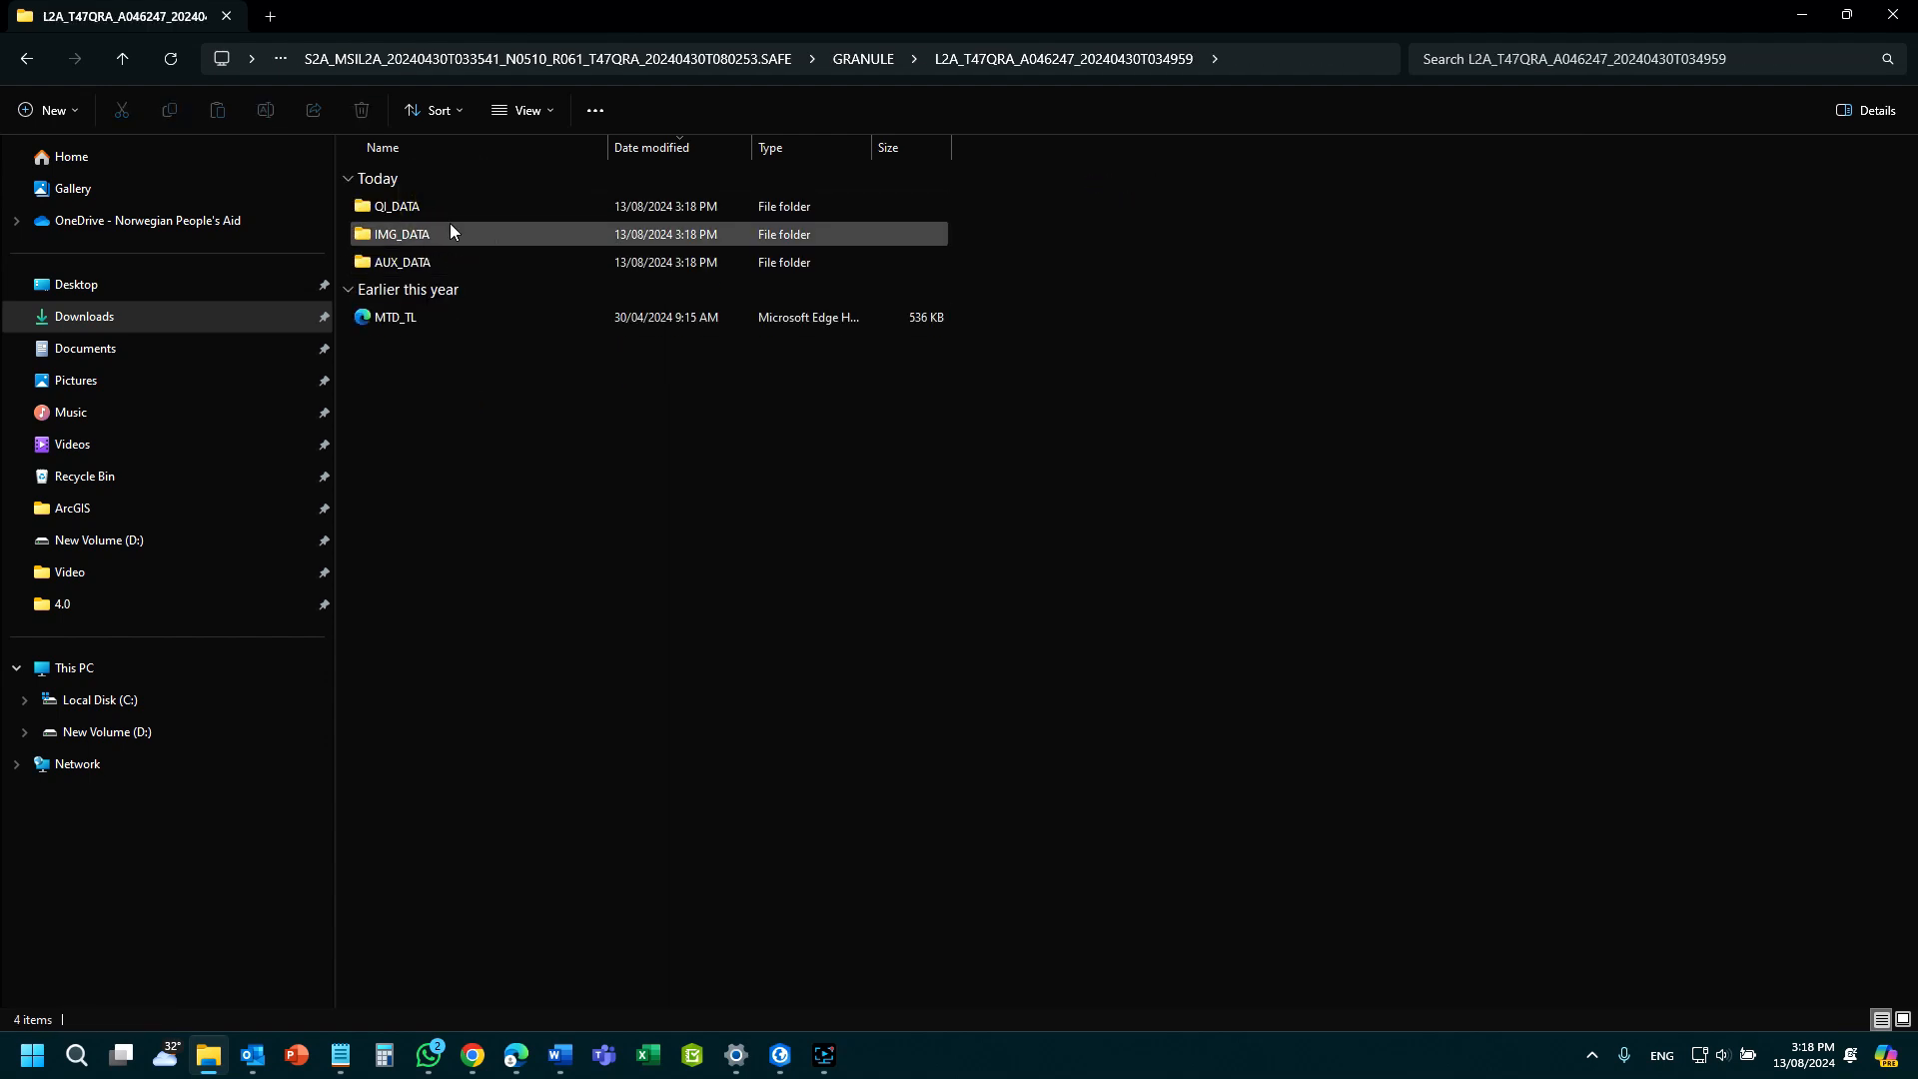
pyautogui.doubleClick(397, 232)
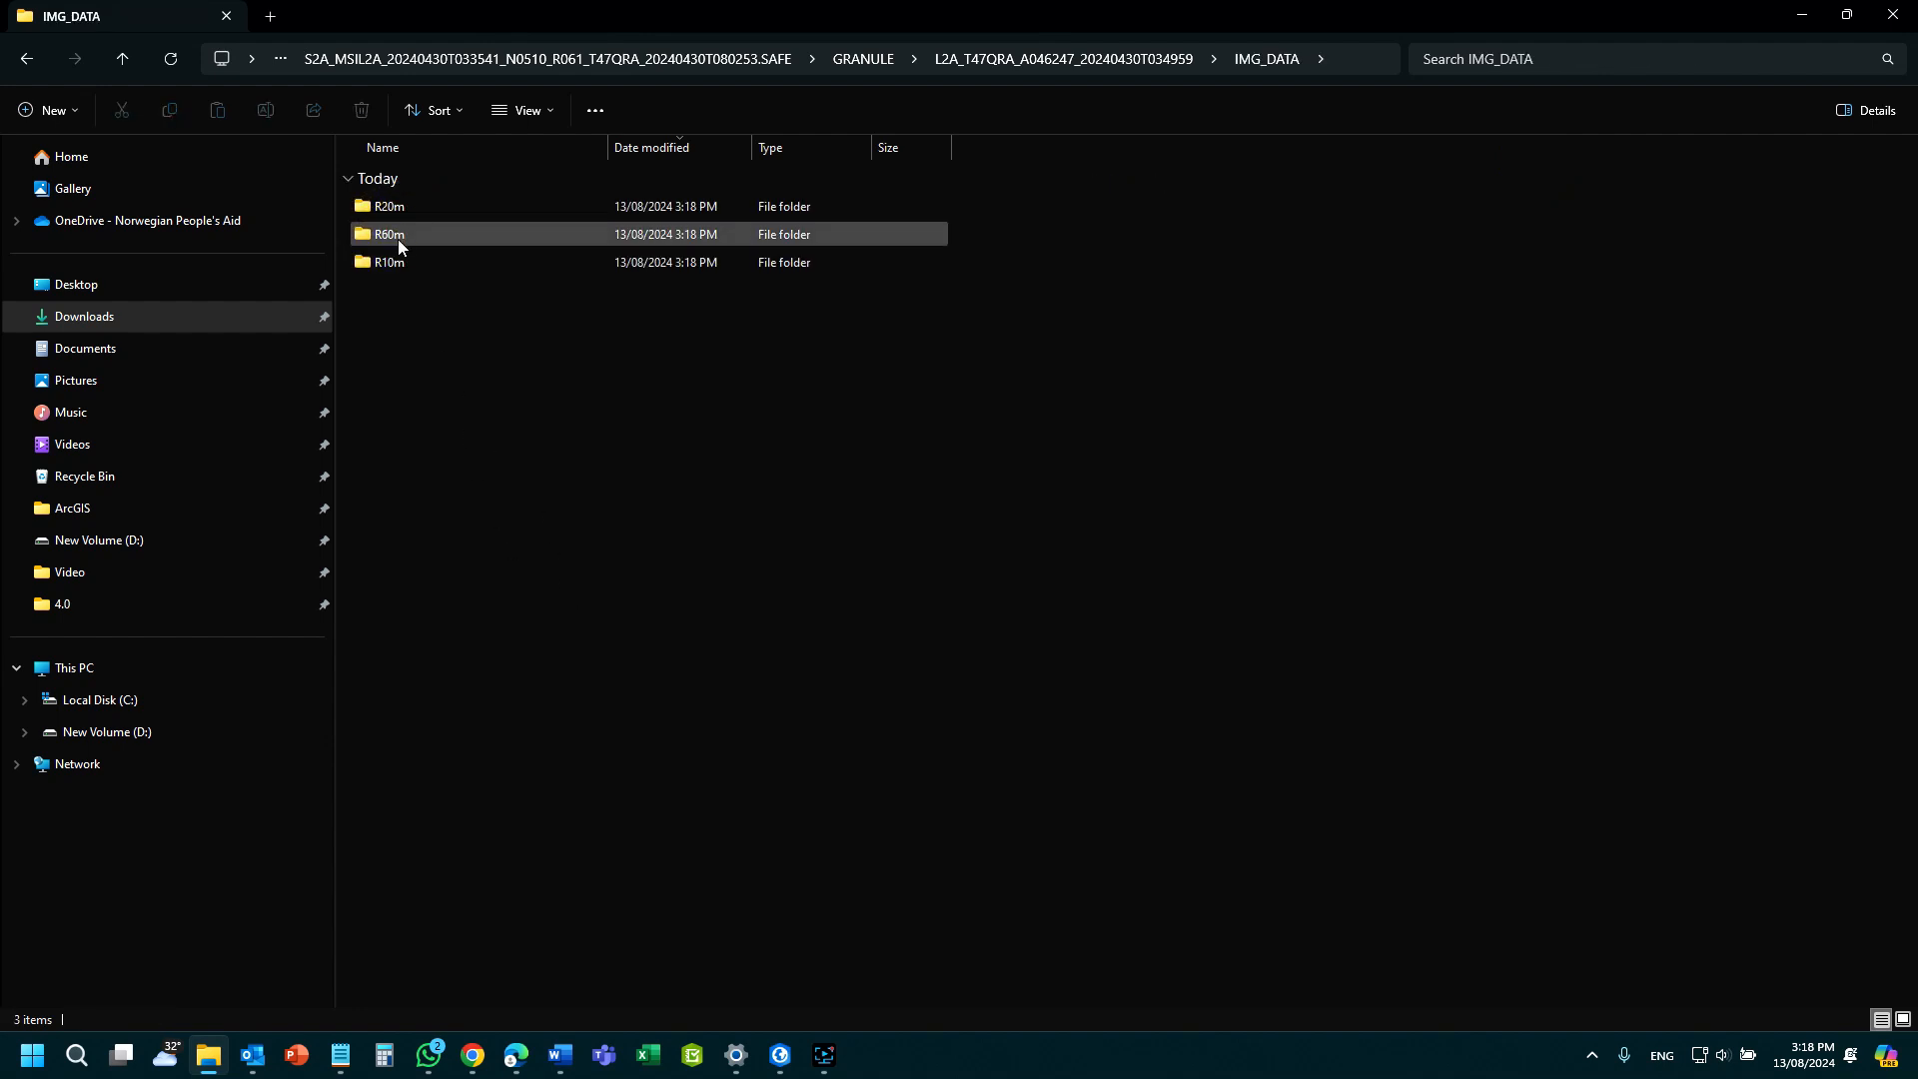
pyautogui.doubleClick(388, 259)
pyautogui.moveTo(494, 520); pyautogui.dragTo(427, 204)
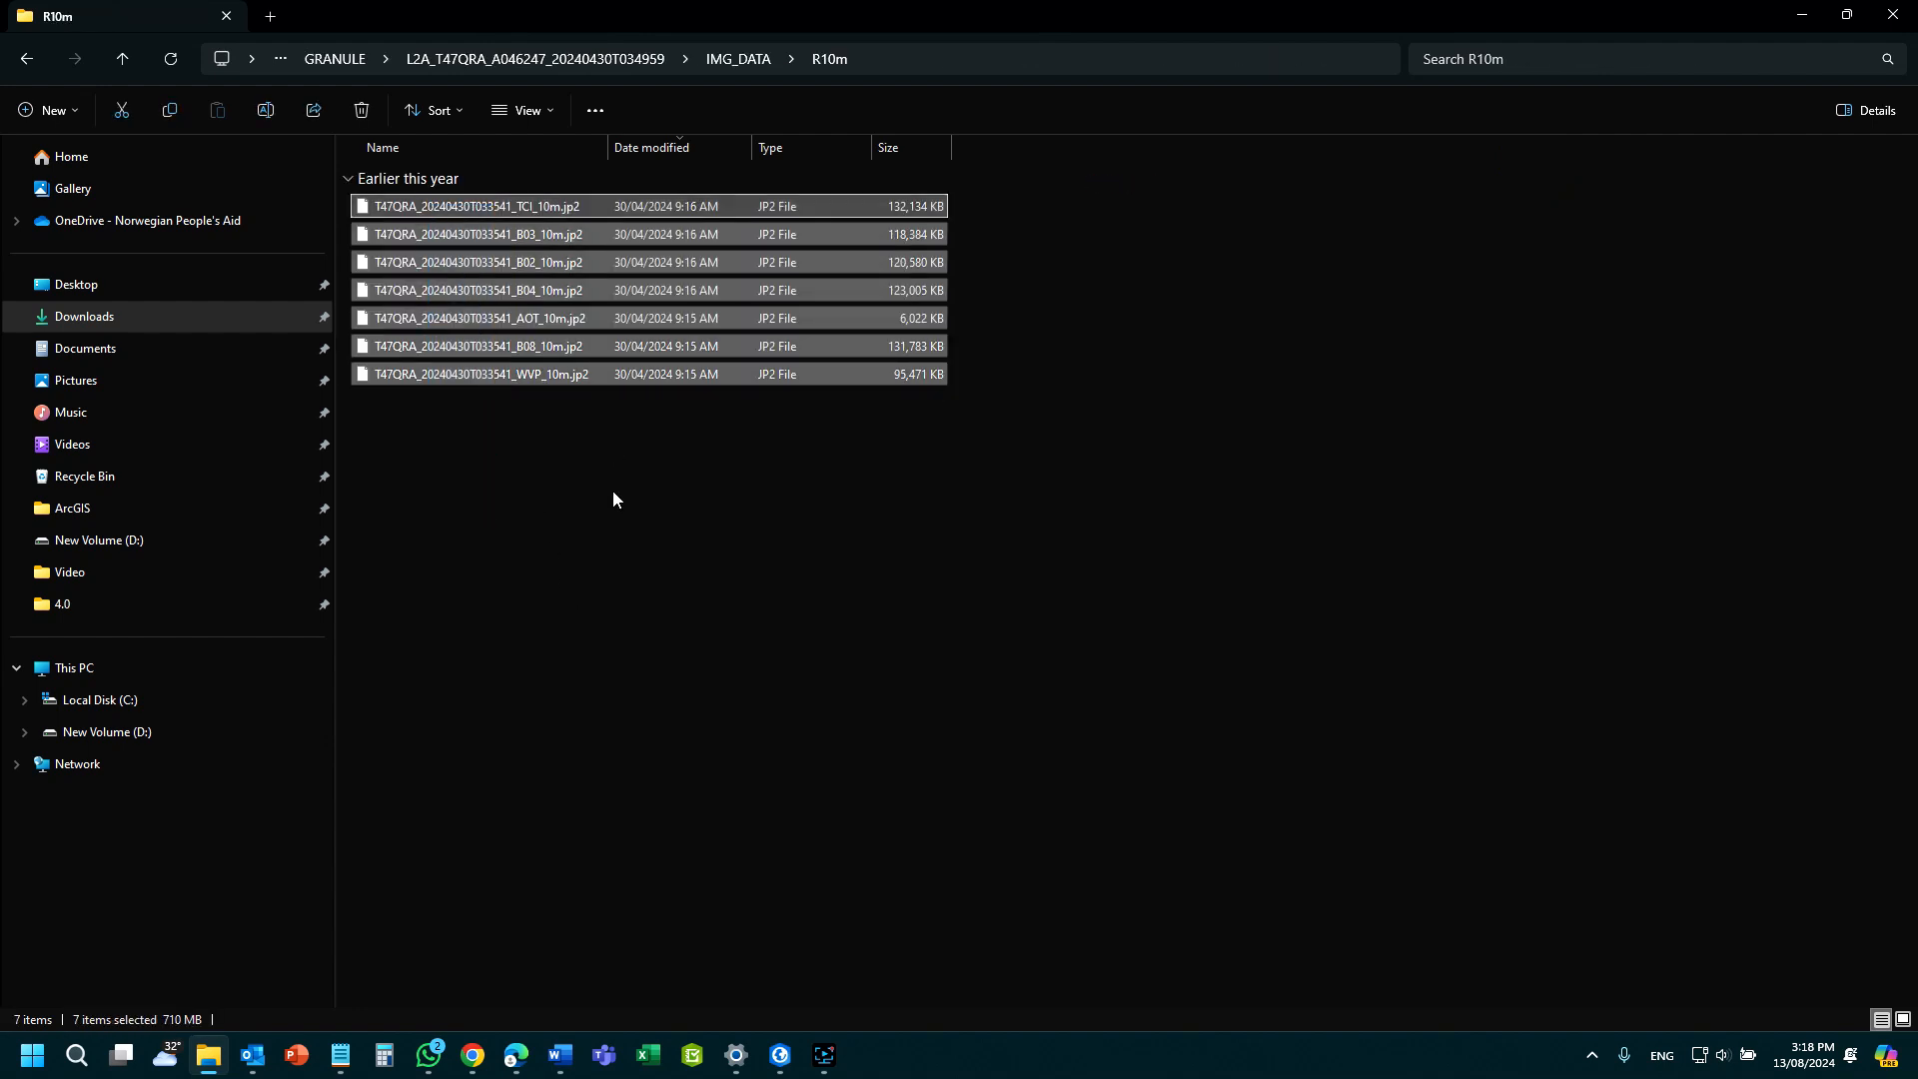
# Switch to ArcGIS Pro and create a project from the Map template named MyProject1.
pyautogui.click(807, 1073)
pyautogui.moveTo(949, 12); pyautogui.dragTo(997, 192)
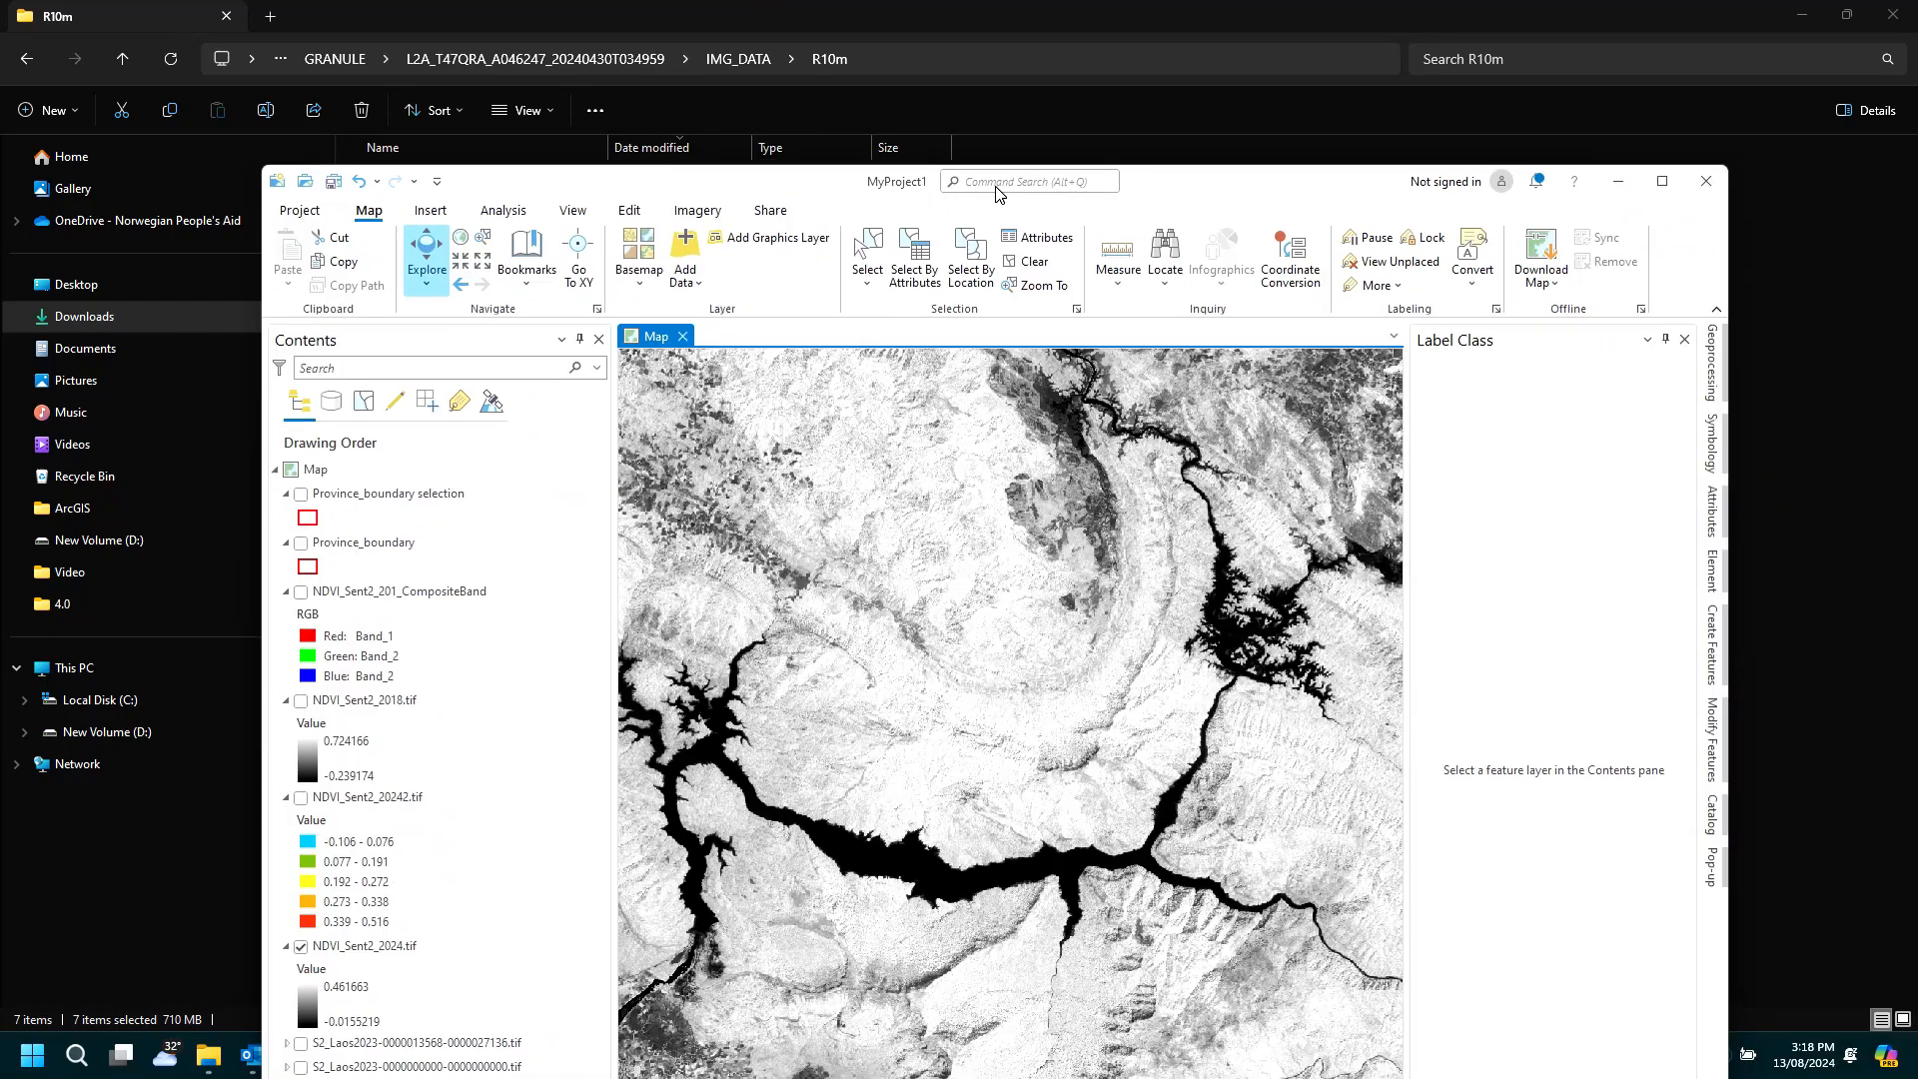
pyautogui.click(1662, 181)
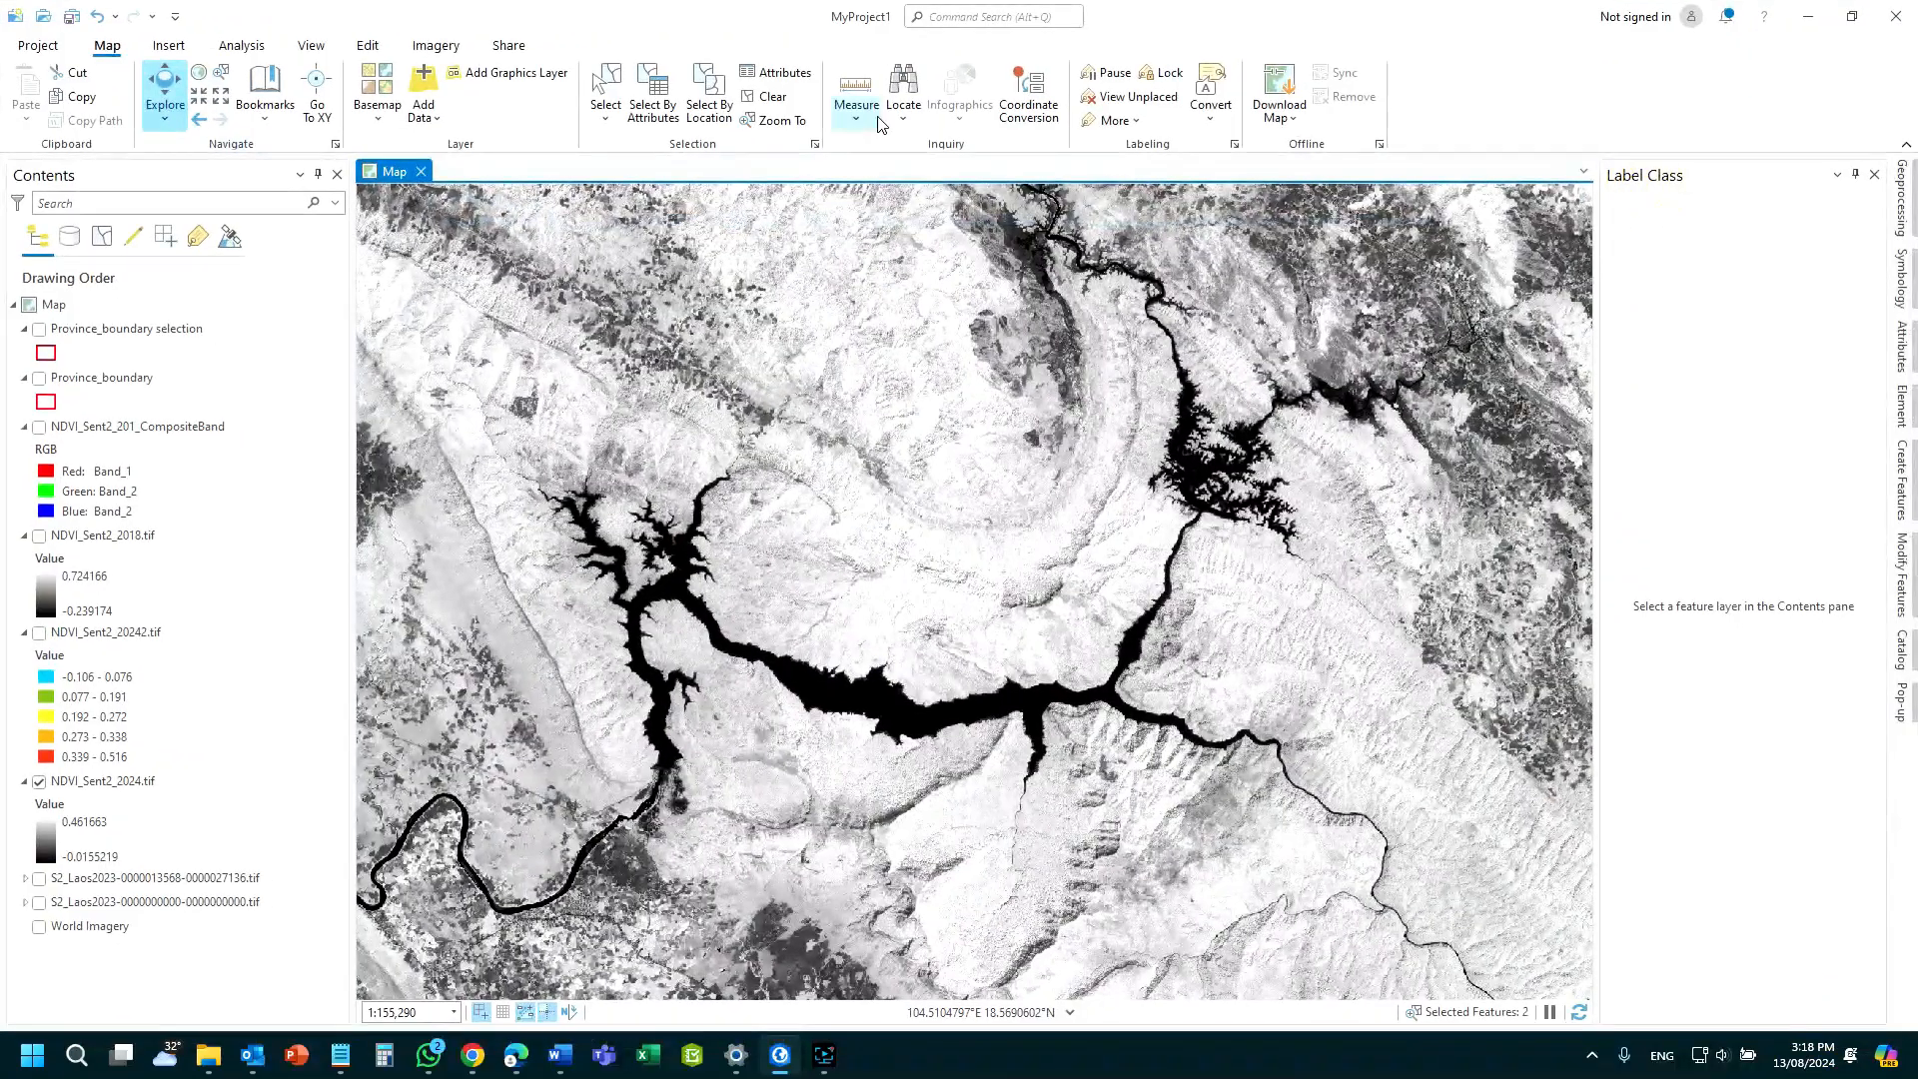
pyautogui.click(40, 45)
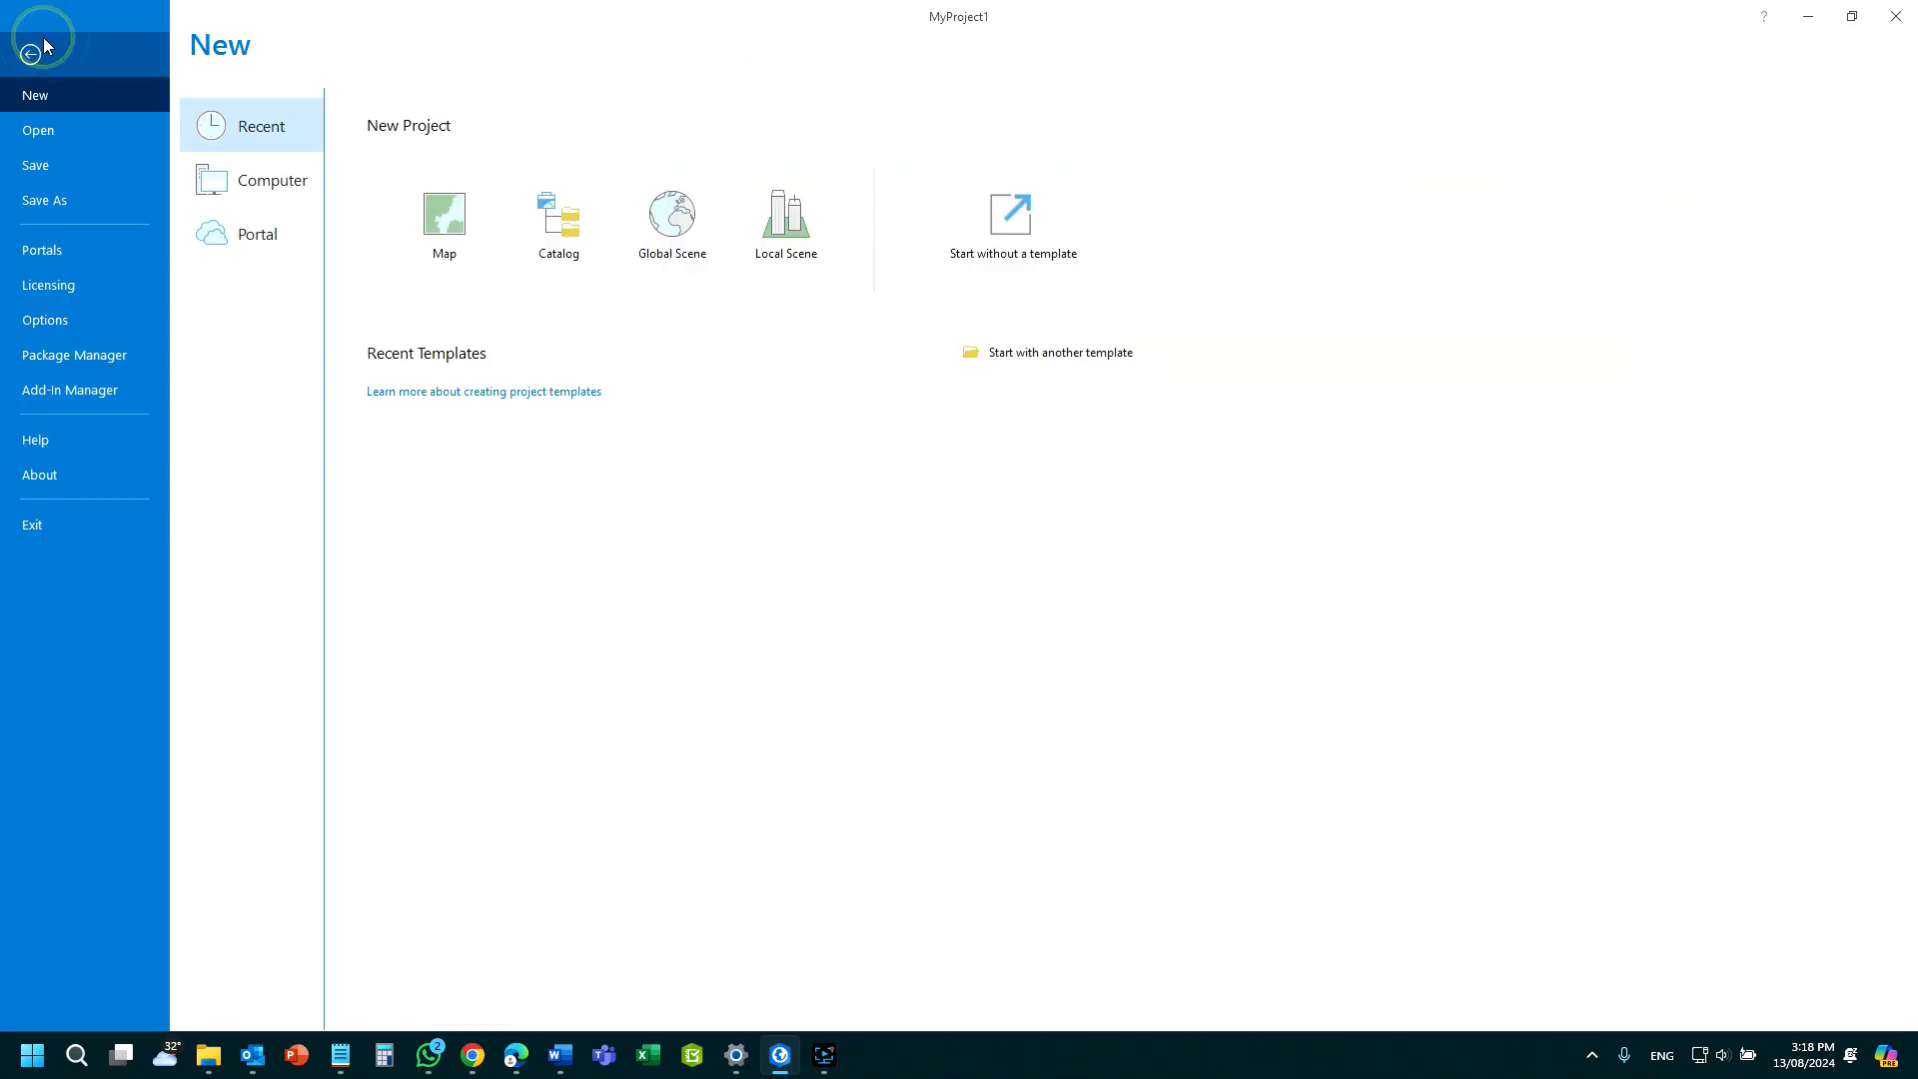
pyautogui.click(444, 222)
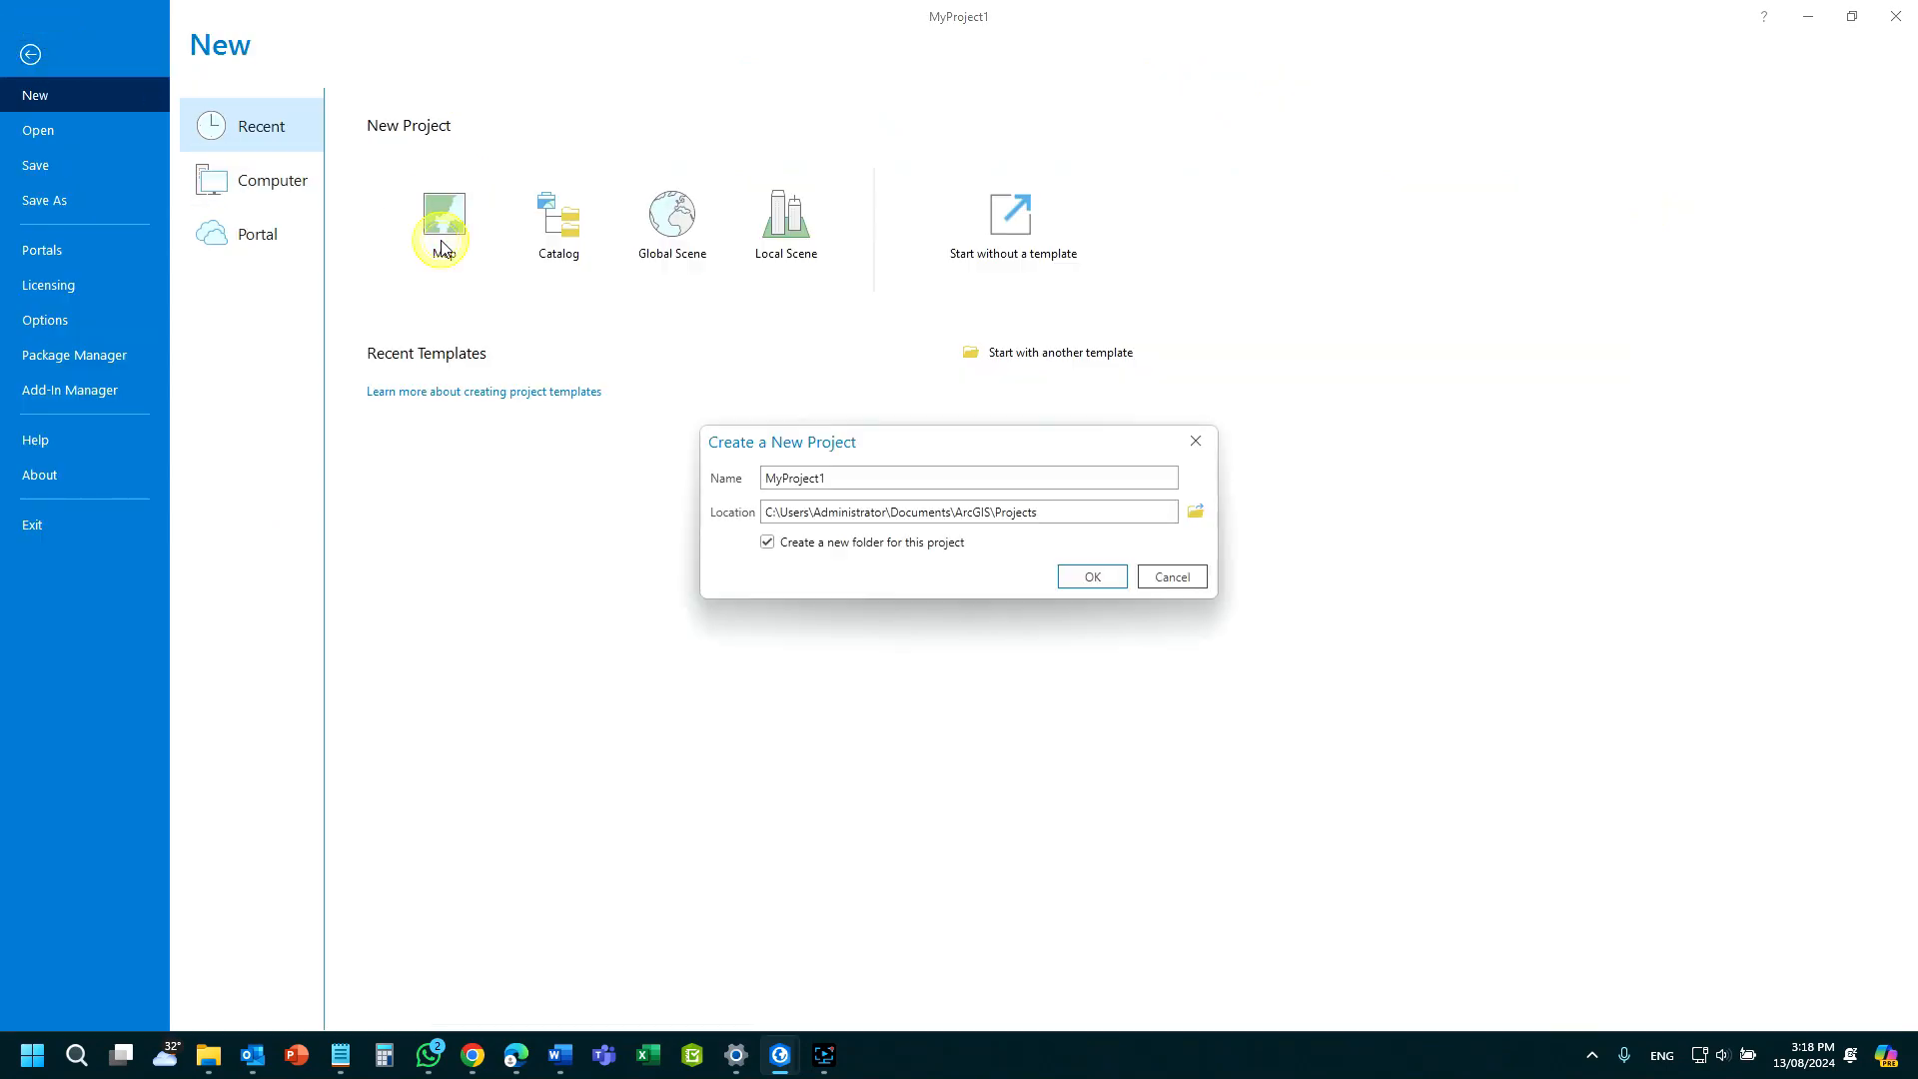
pyautogui.click(1075, 581)
pyautogui.click(948, 561)
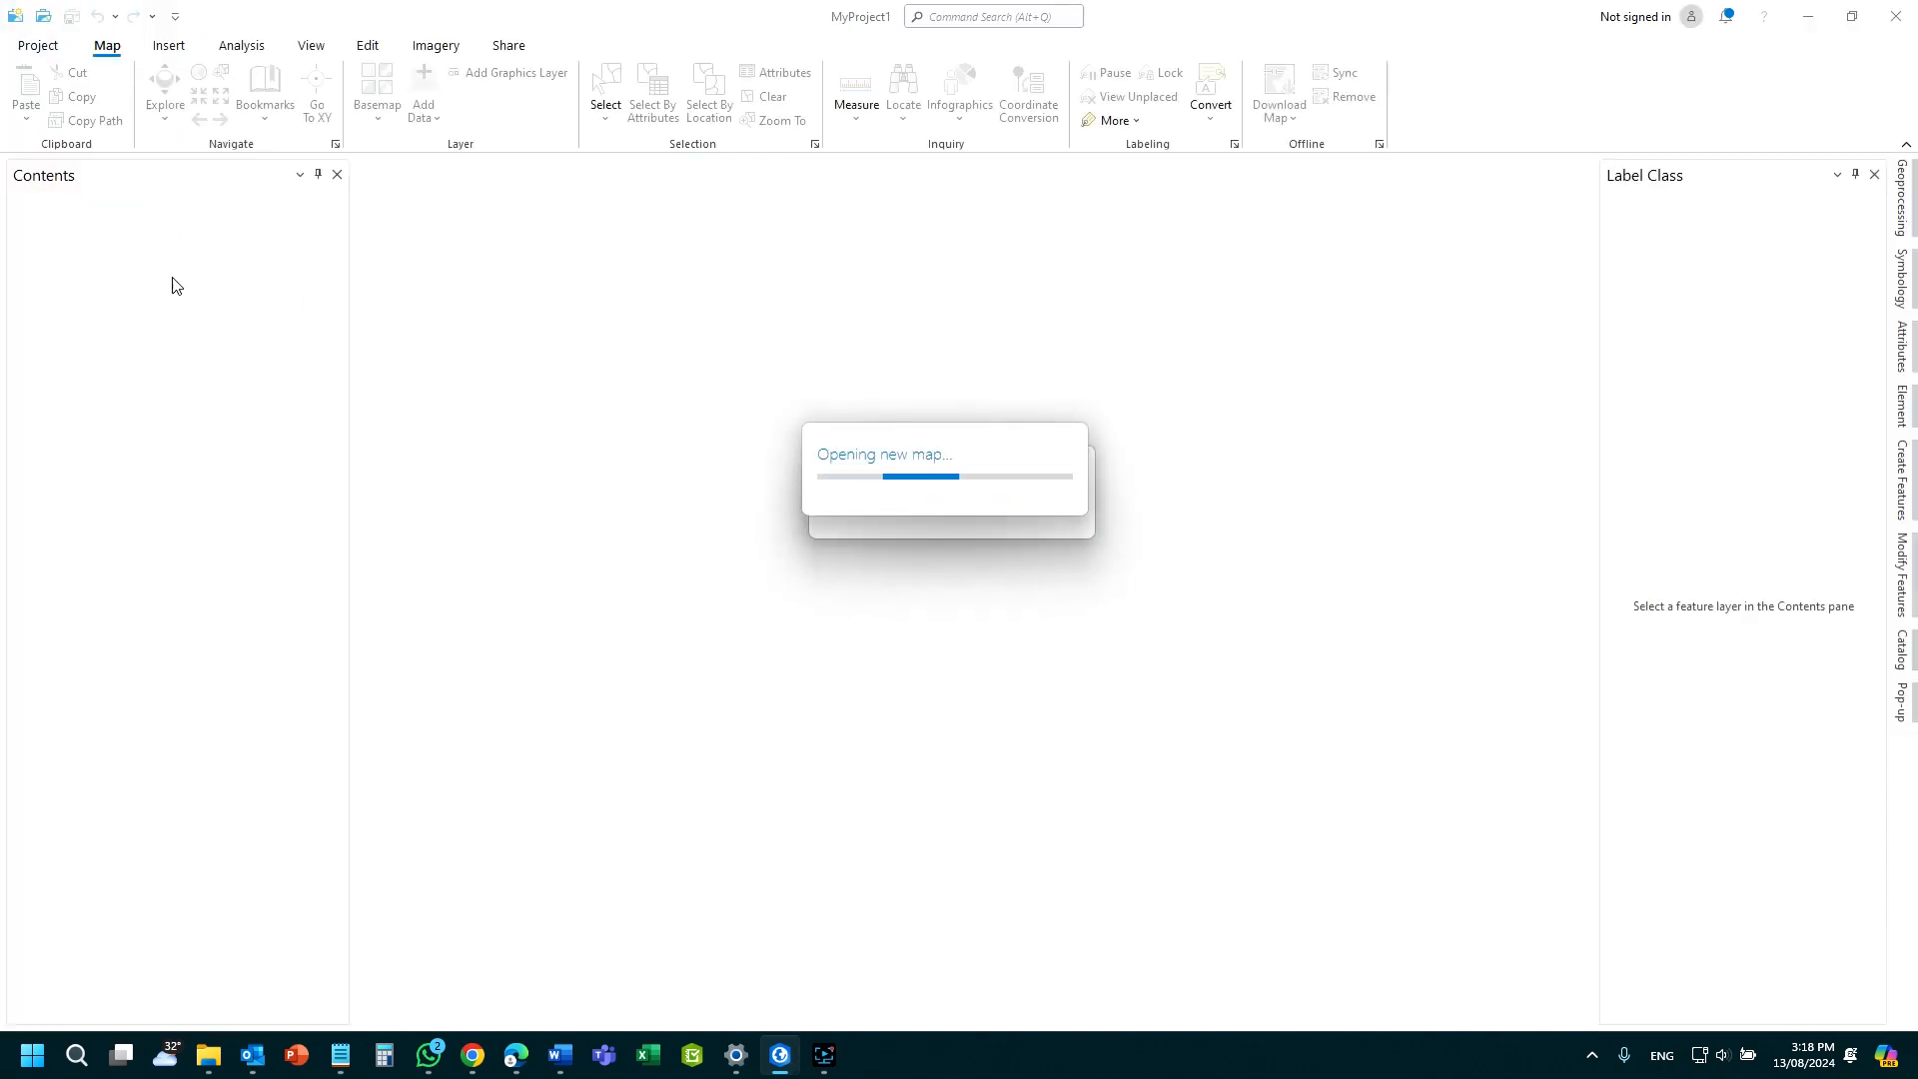
pyautogui.click(214, 381)
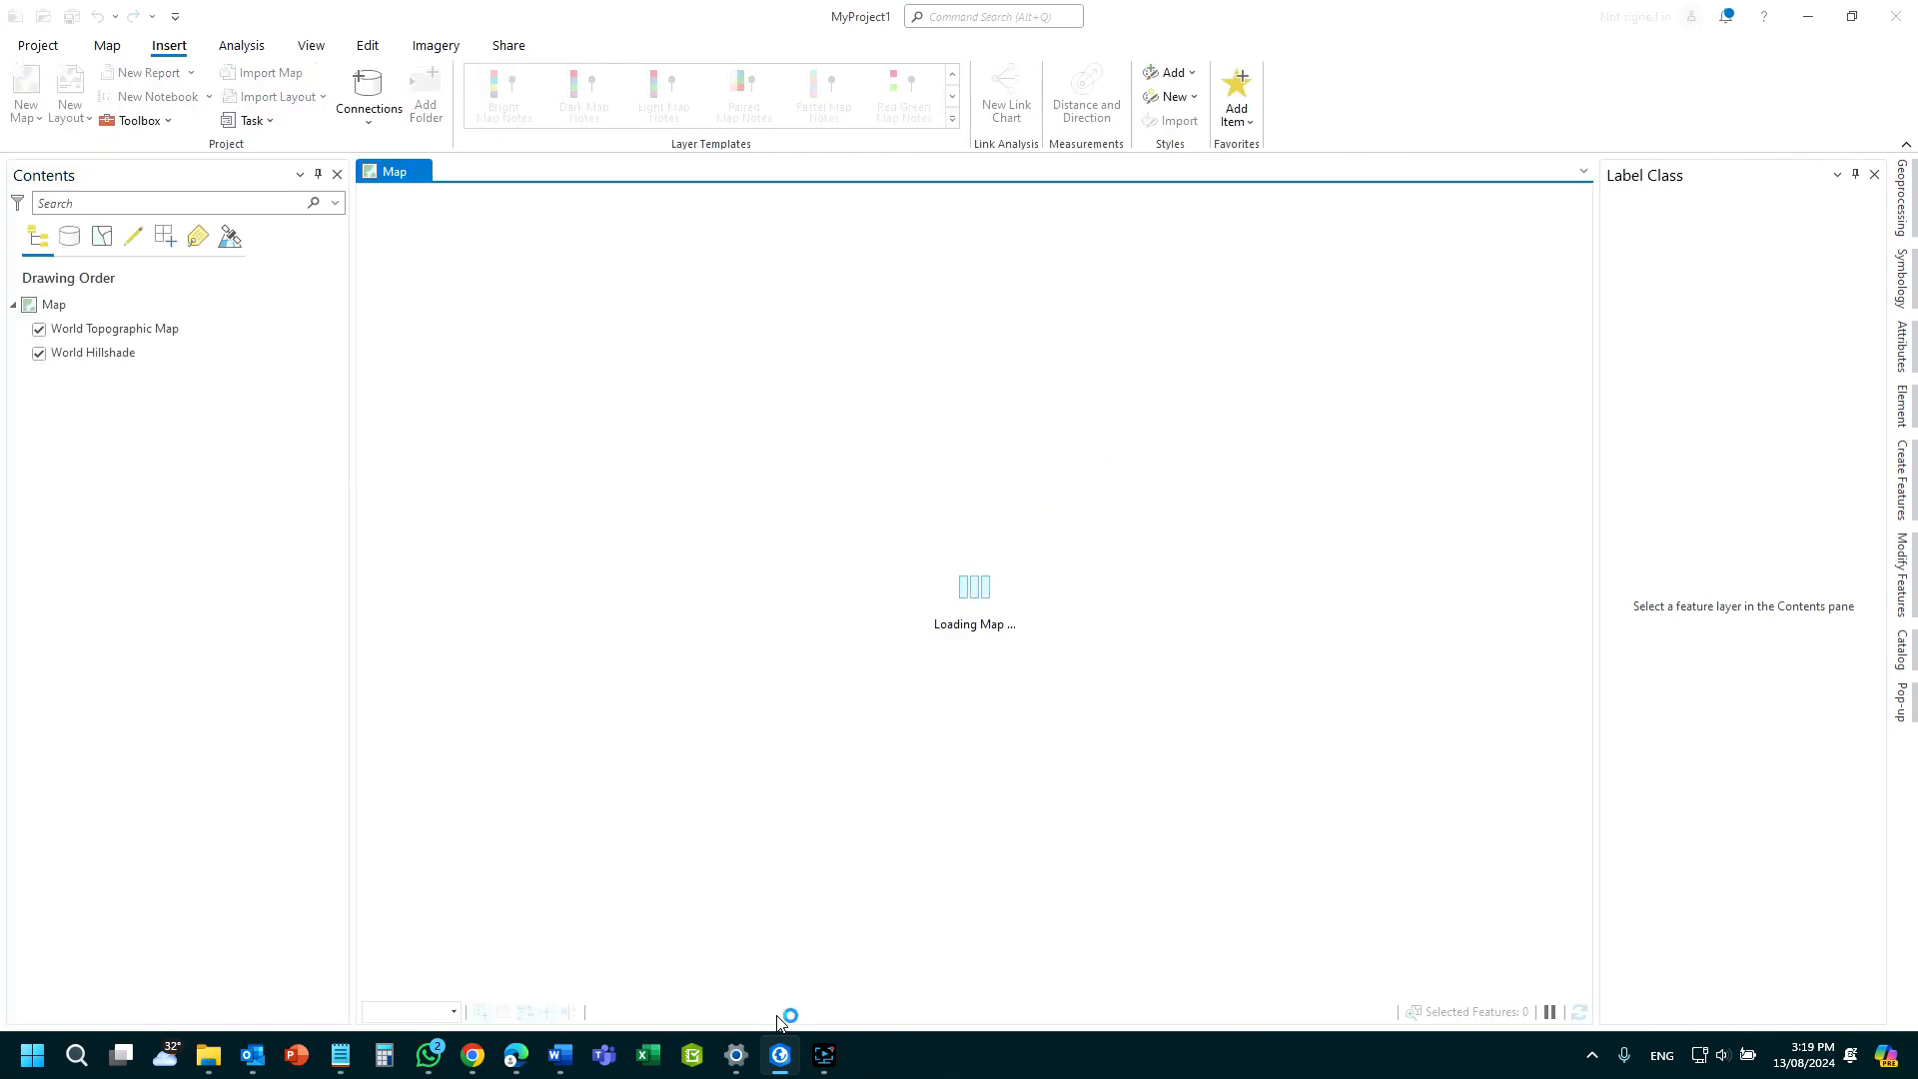
pyautogui.click(824, 1061)
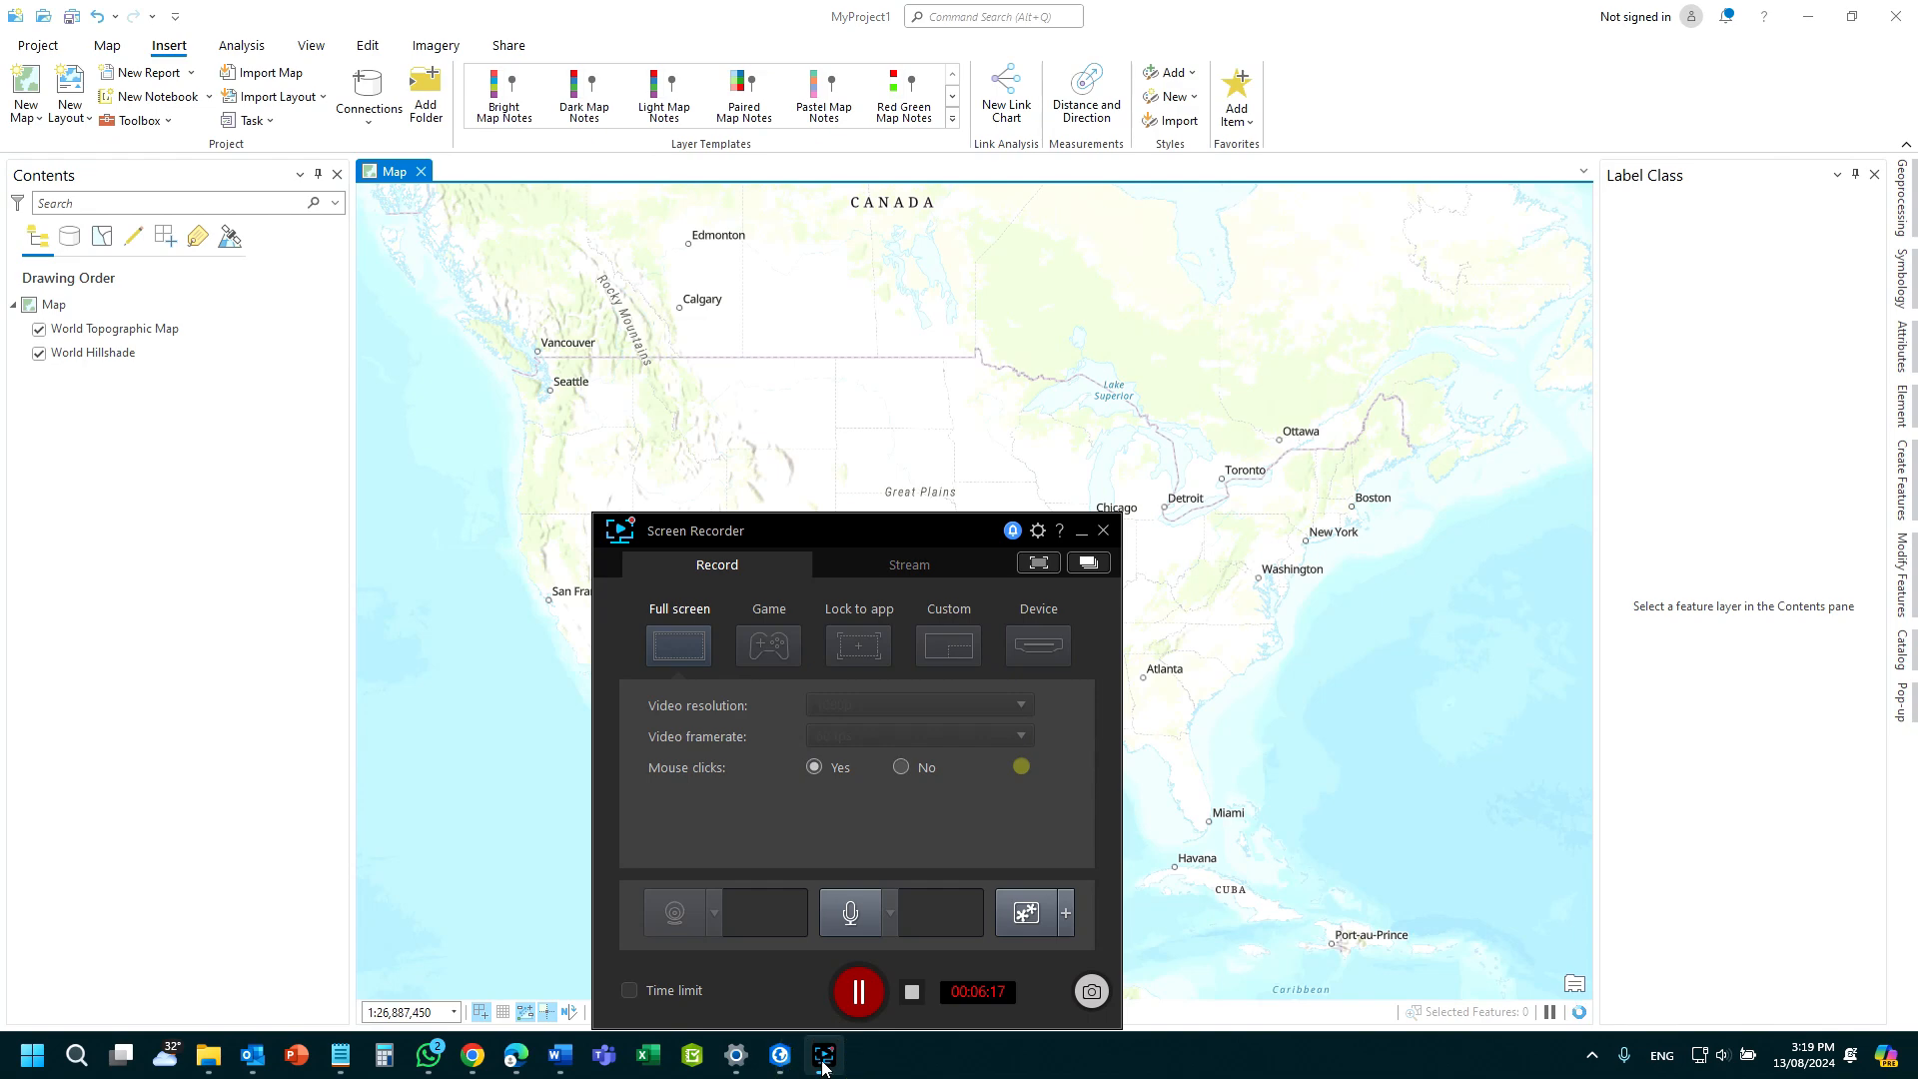
pyautogui.click(1081, 540)
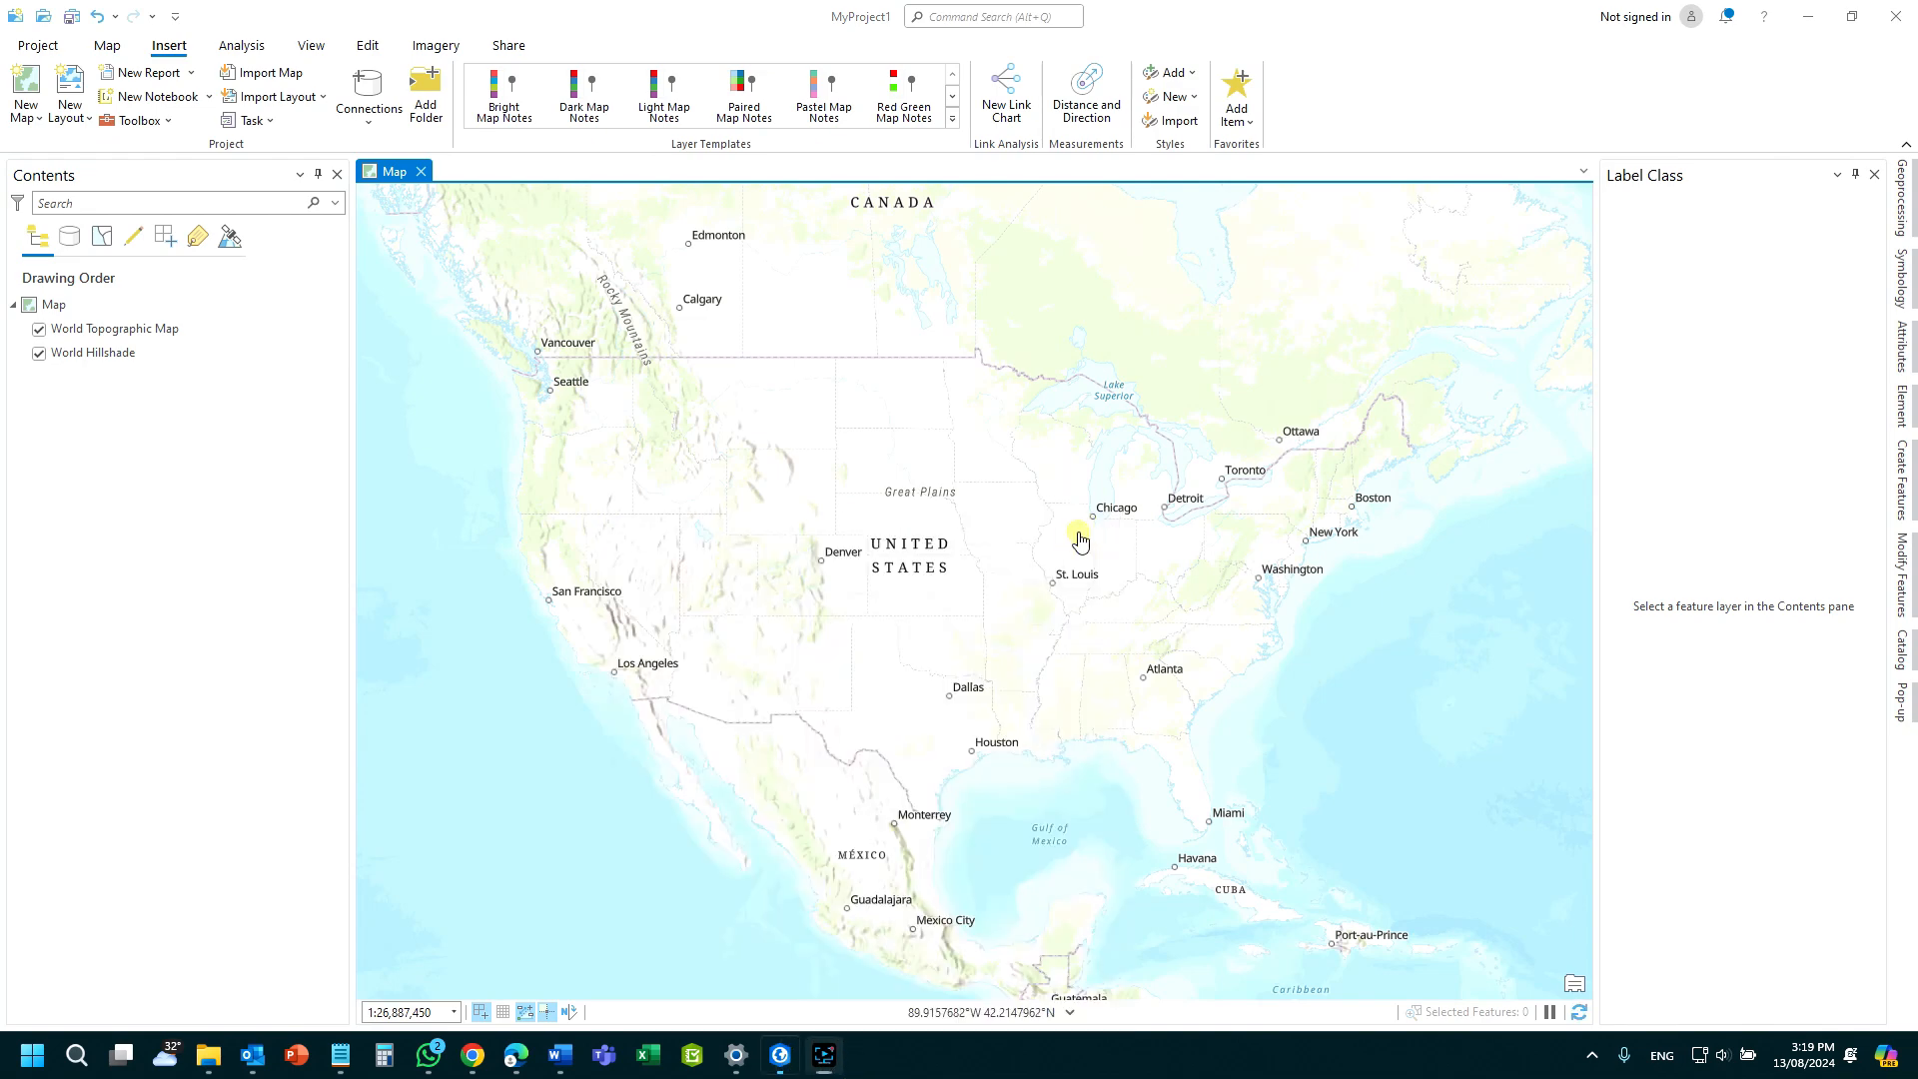
# Add the selected T47QRA 10 m JP2 files from File Explorer to the new map, above World Topographic Map.
pyautogui.click(207, 1055)
pyautogui.moveTo(410, 212); pyautogui.dragTo(130, 459)
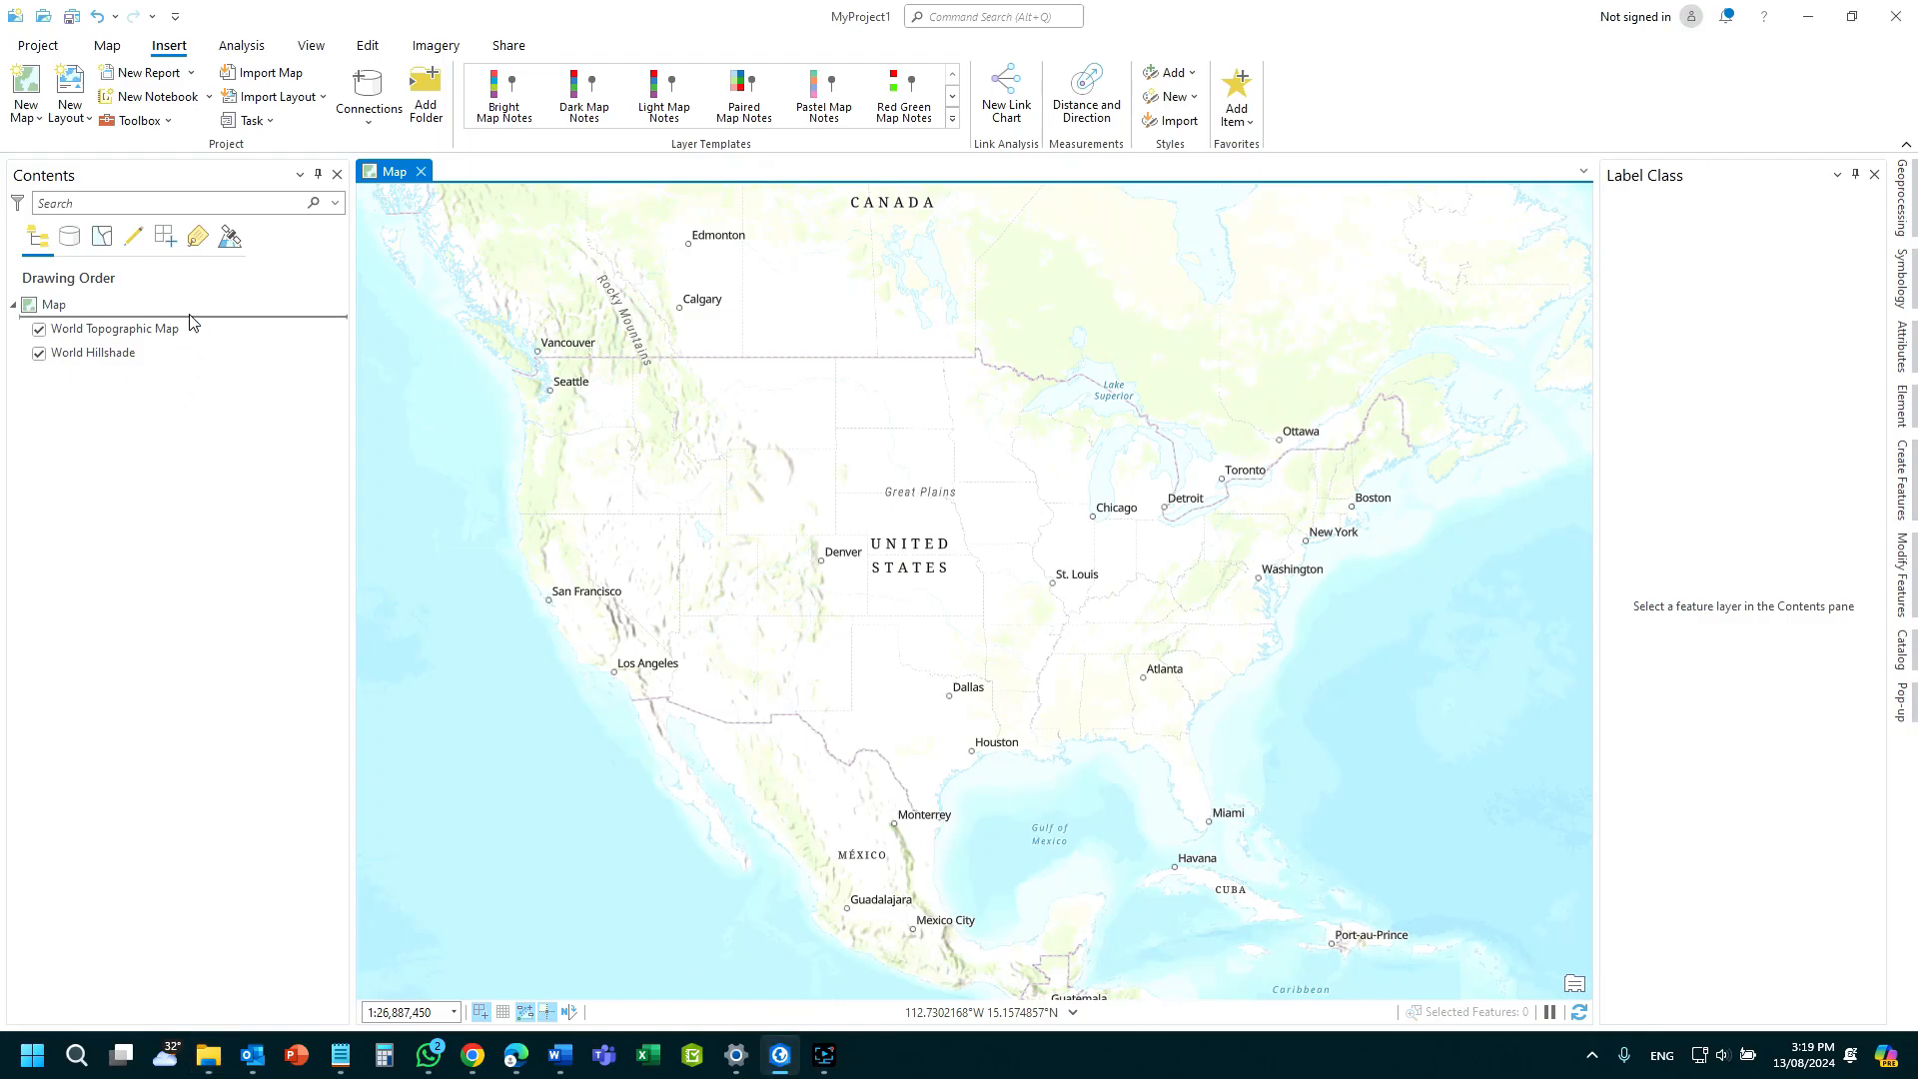
pyautogui.moveTo(192, 320); pyautogui.dragTo(228, 332)
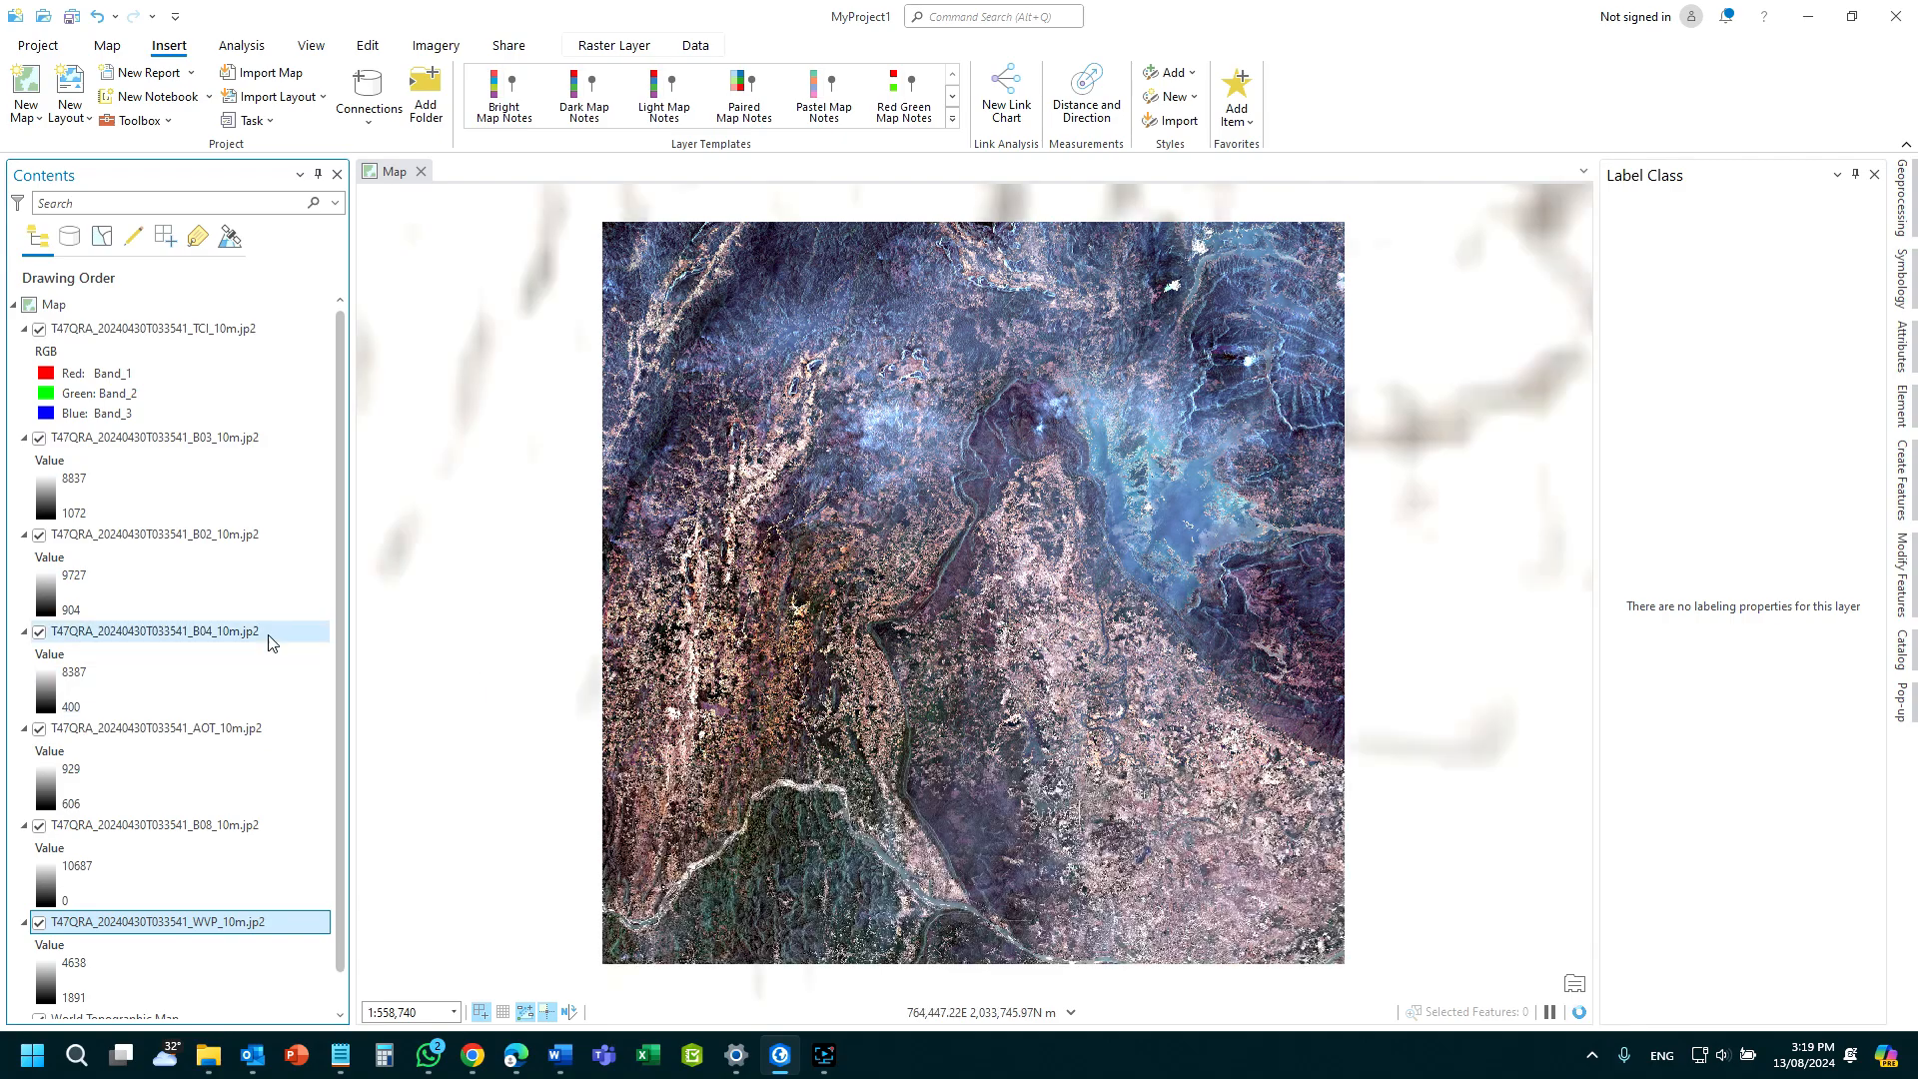
# Inspect the reservoir area up close, hiding the TCI, B03 and B02 layers in turn and selecting the B04 layer.
pyautogui.scroll(4, 1199, 529)
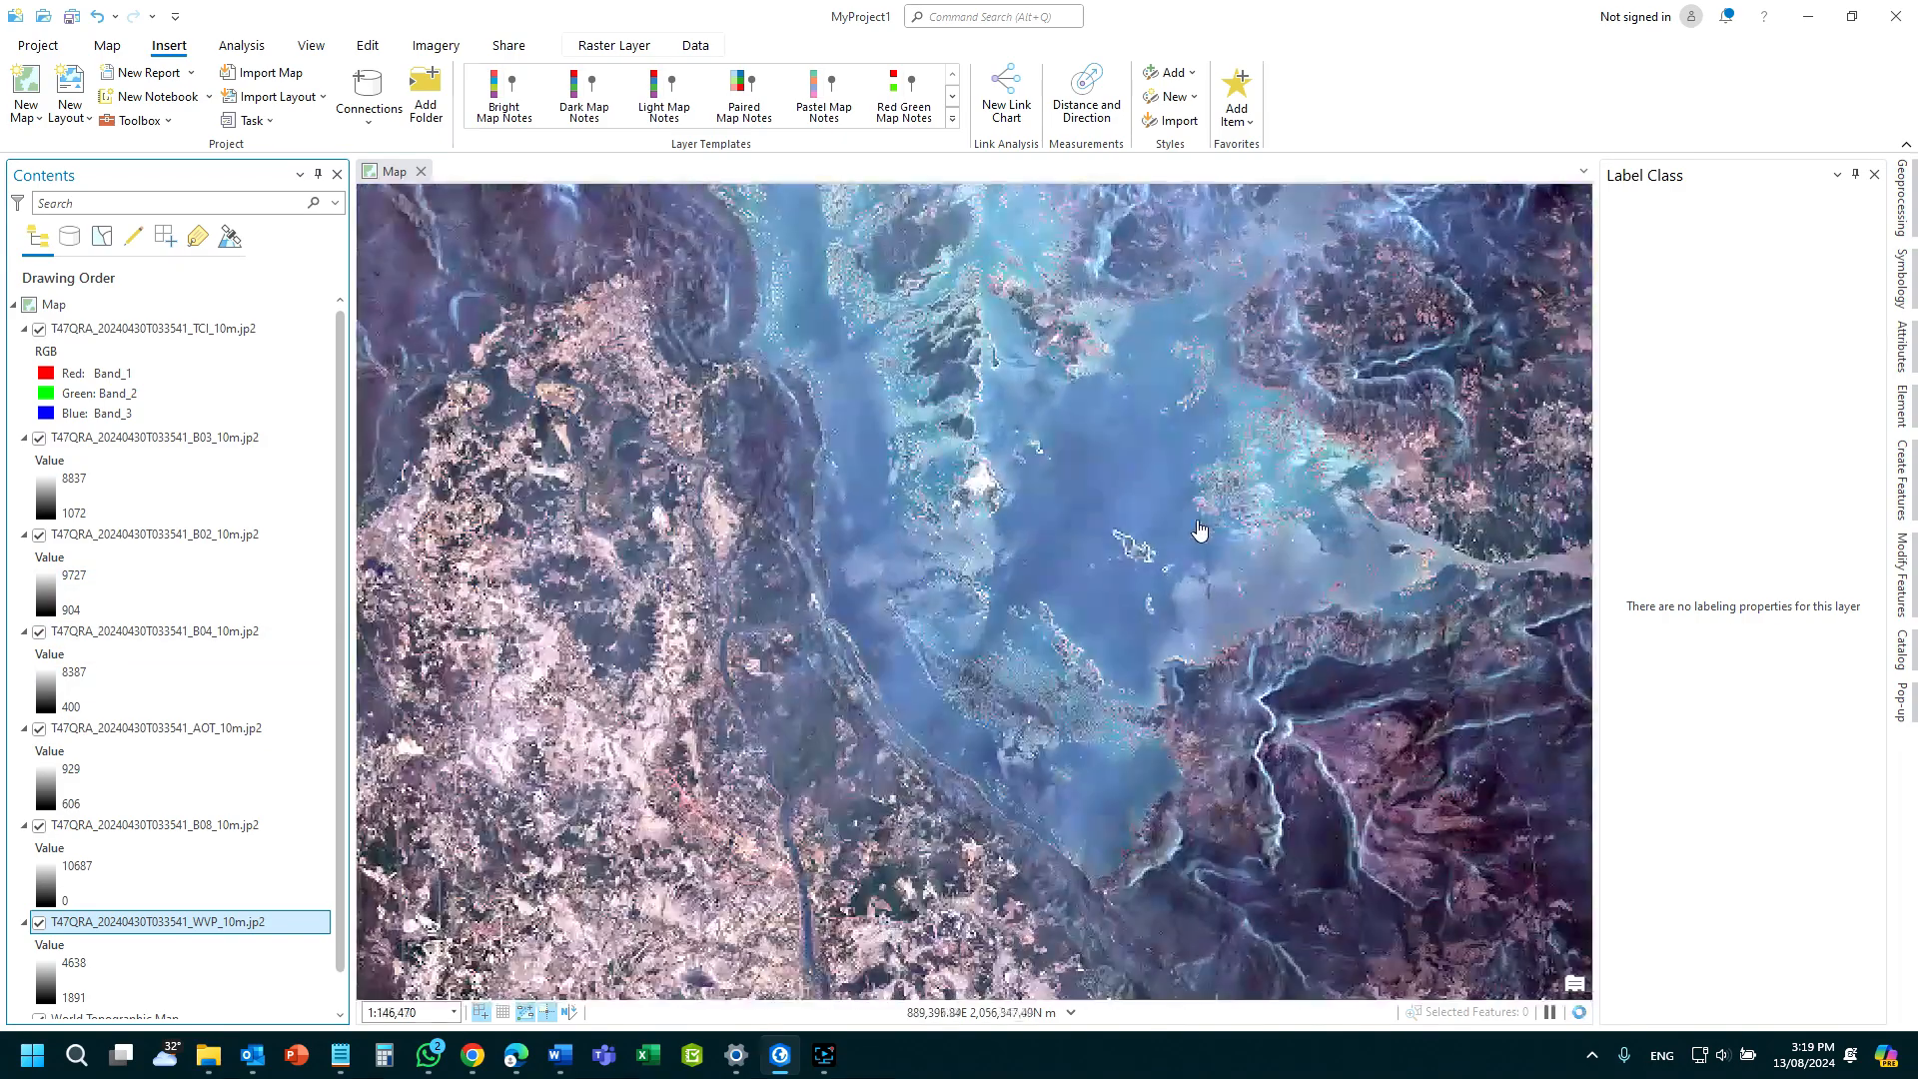
pyautogui.scroll(3, 965, 579)
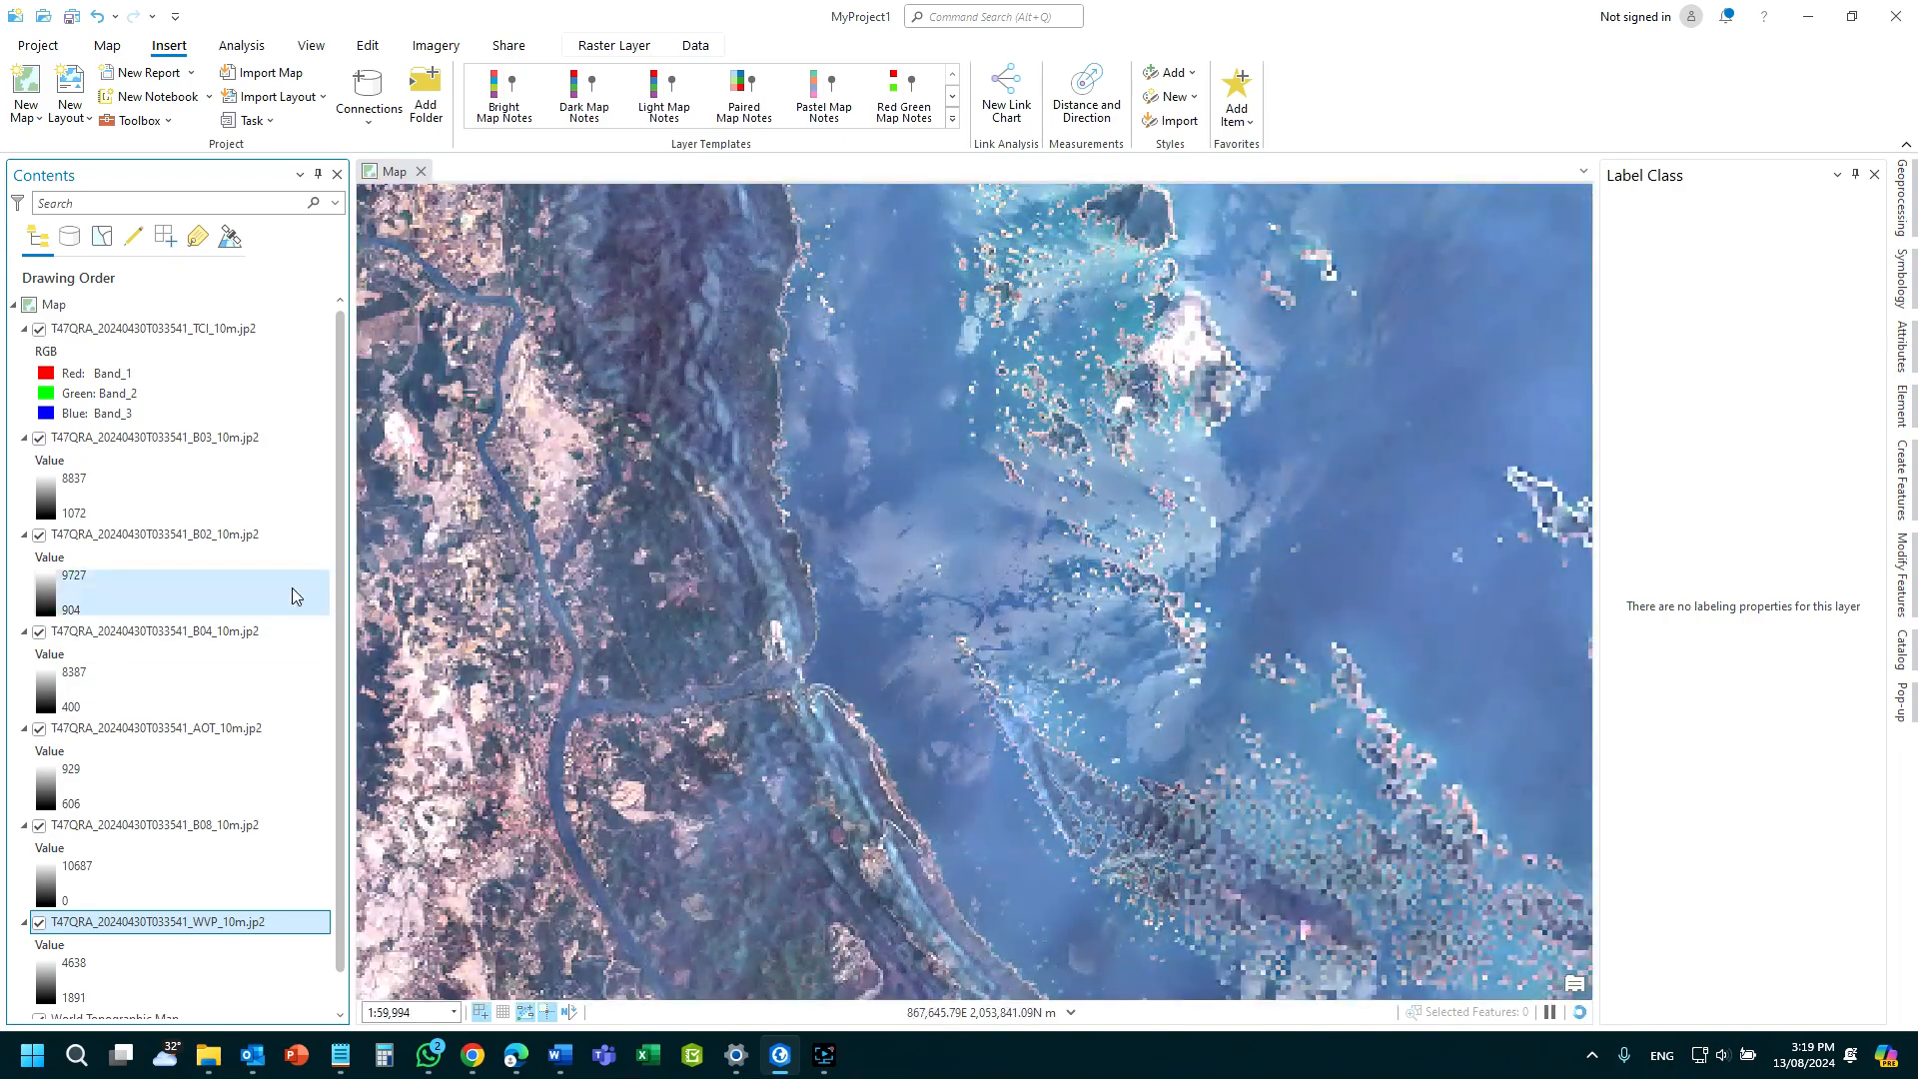
pyautogui.click(36, 329)
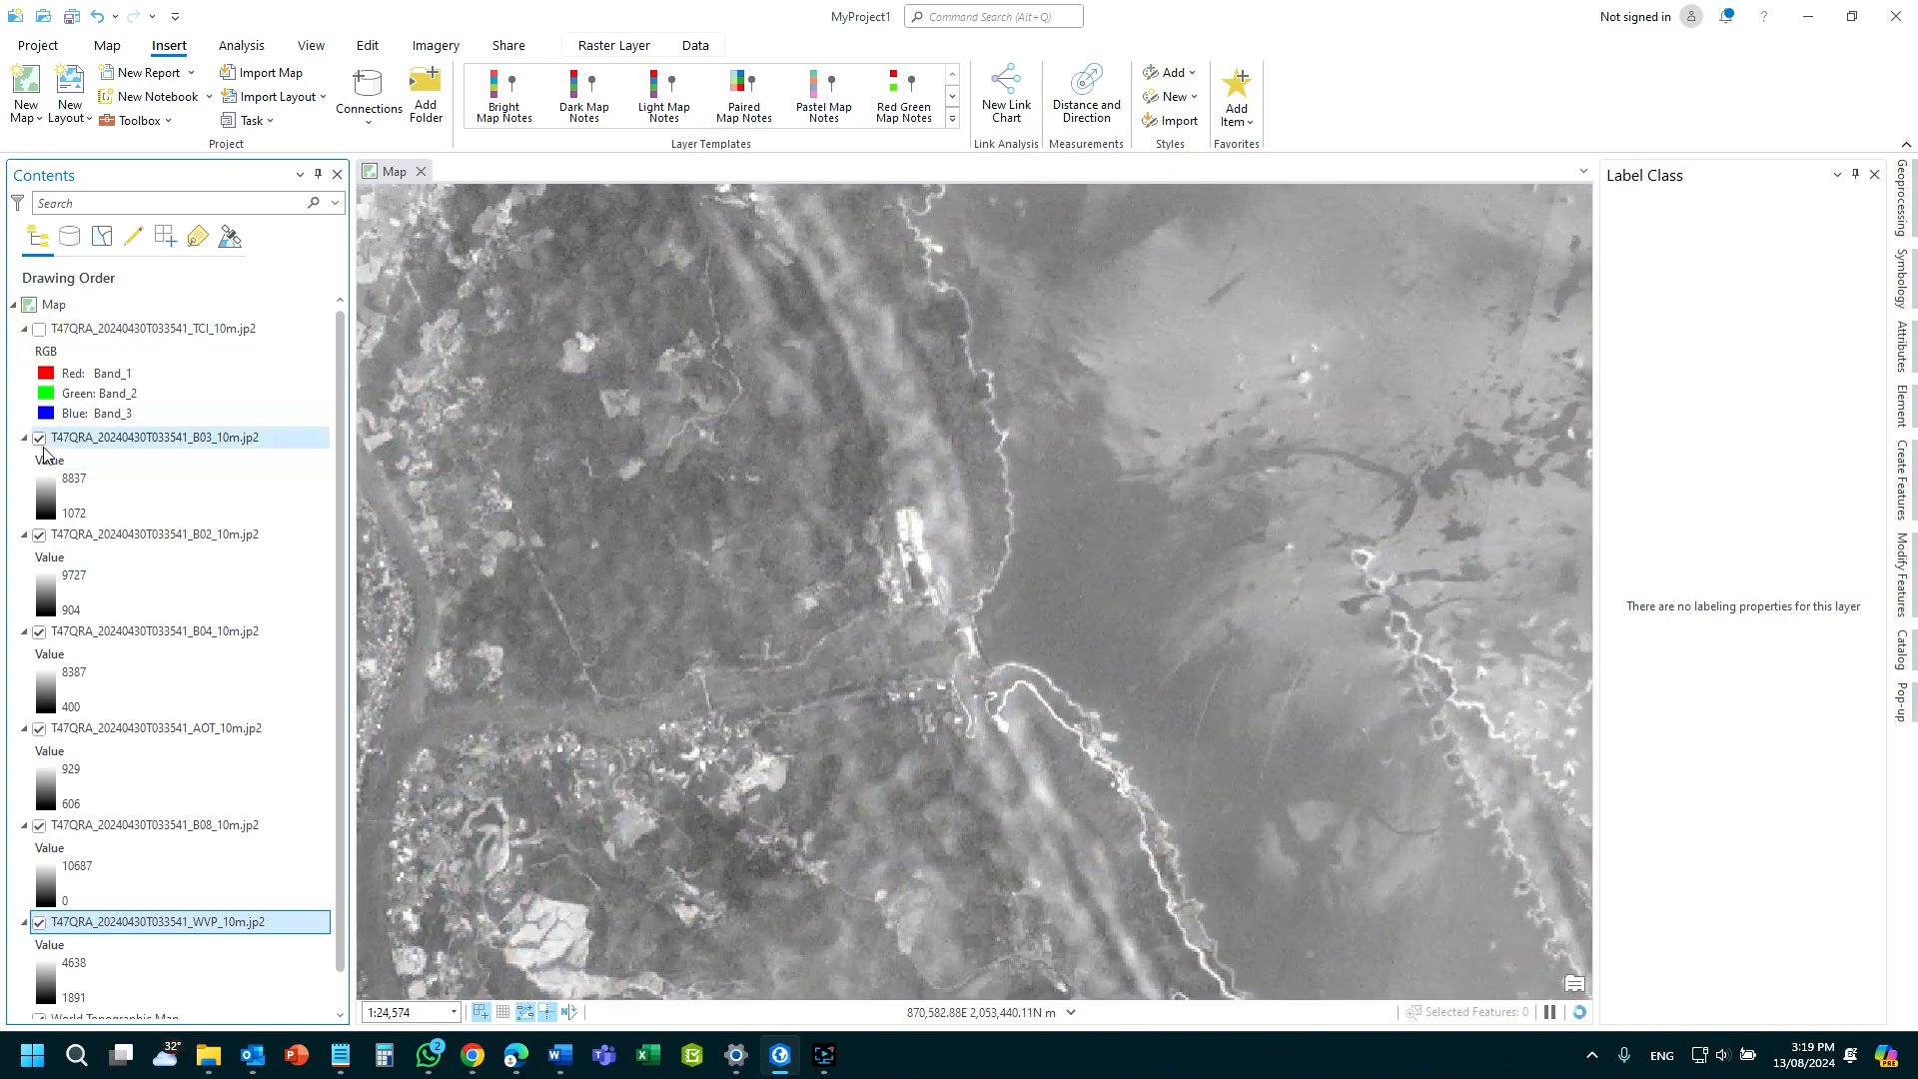
pyautogui.click(39, 438)
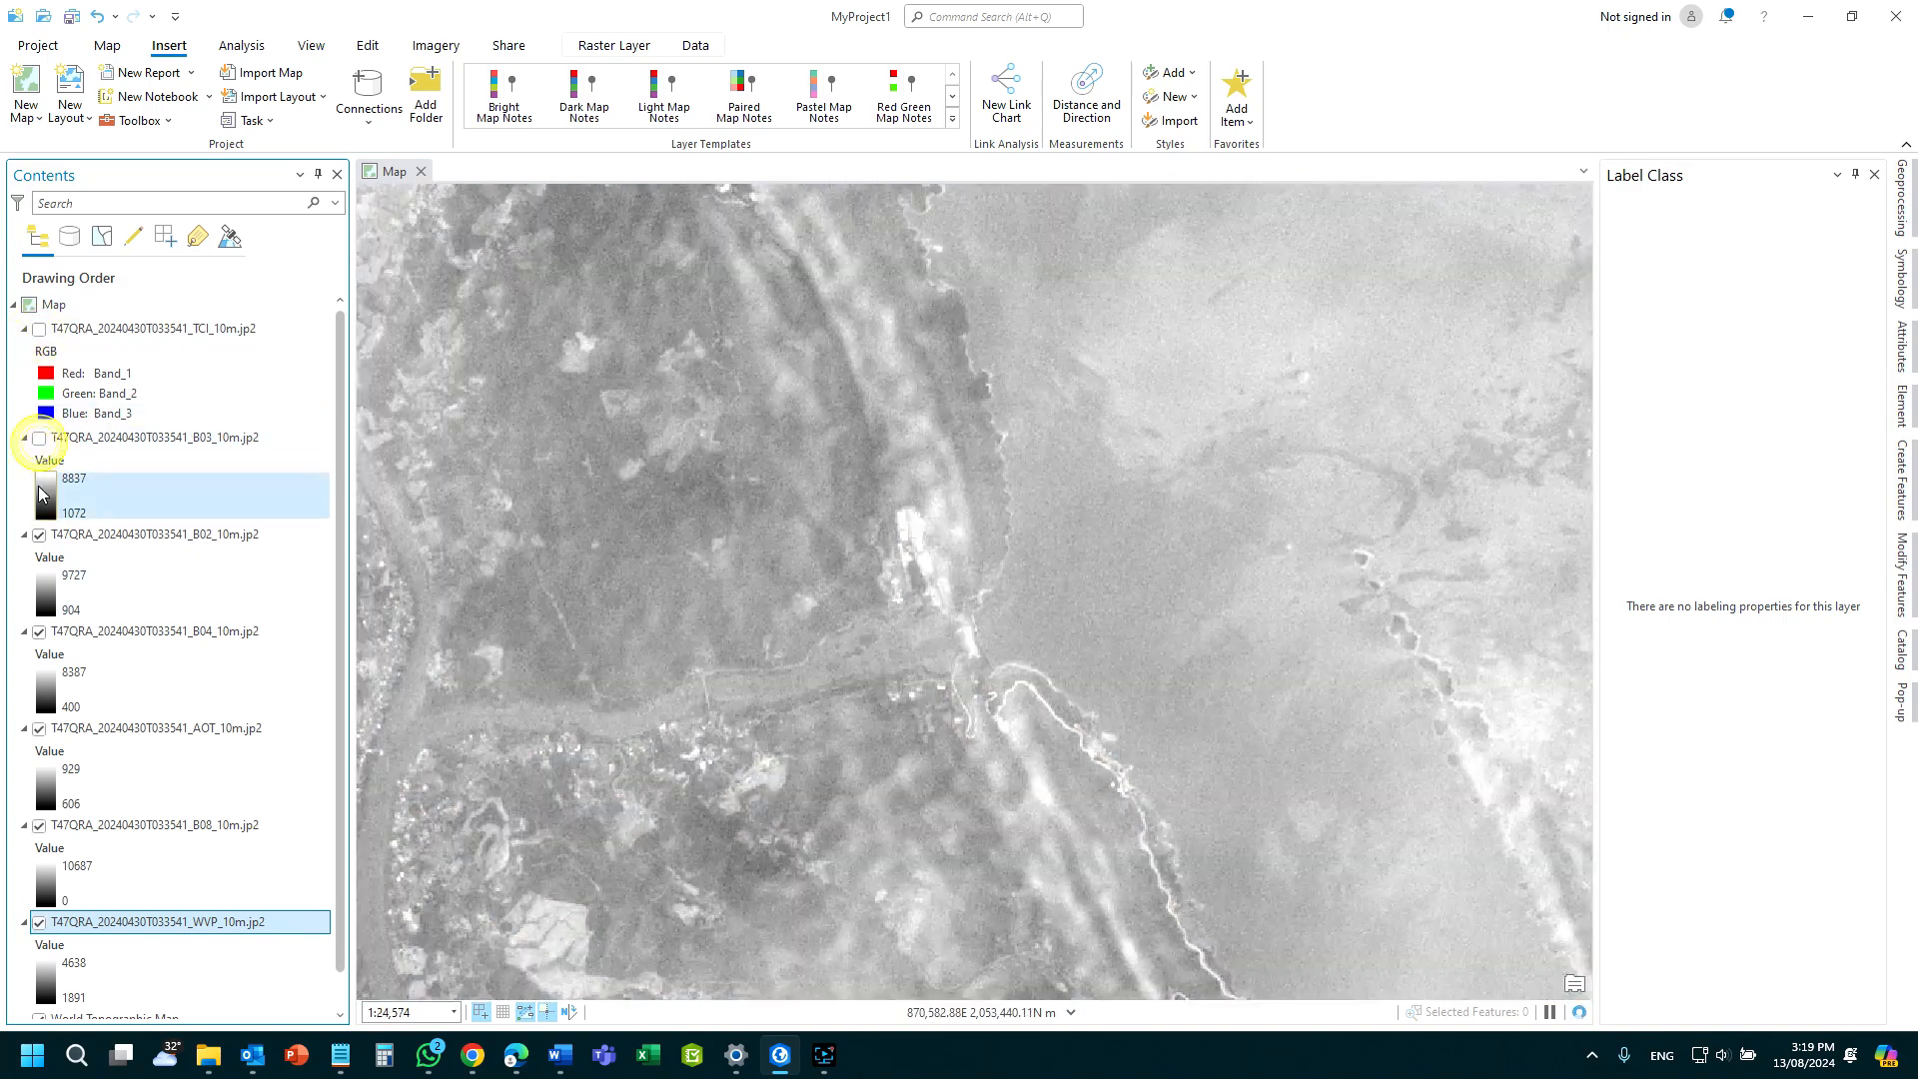
pyautogui.click(39, 535)
pyautogui.click(70, 632)
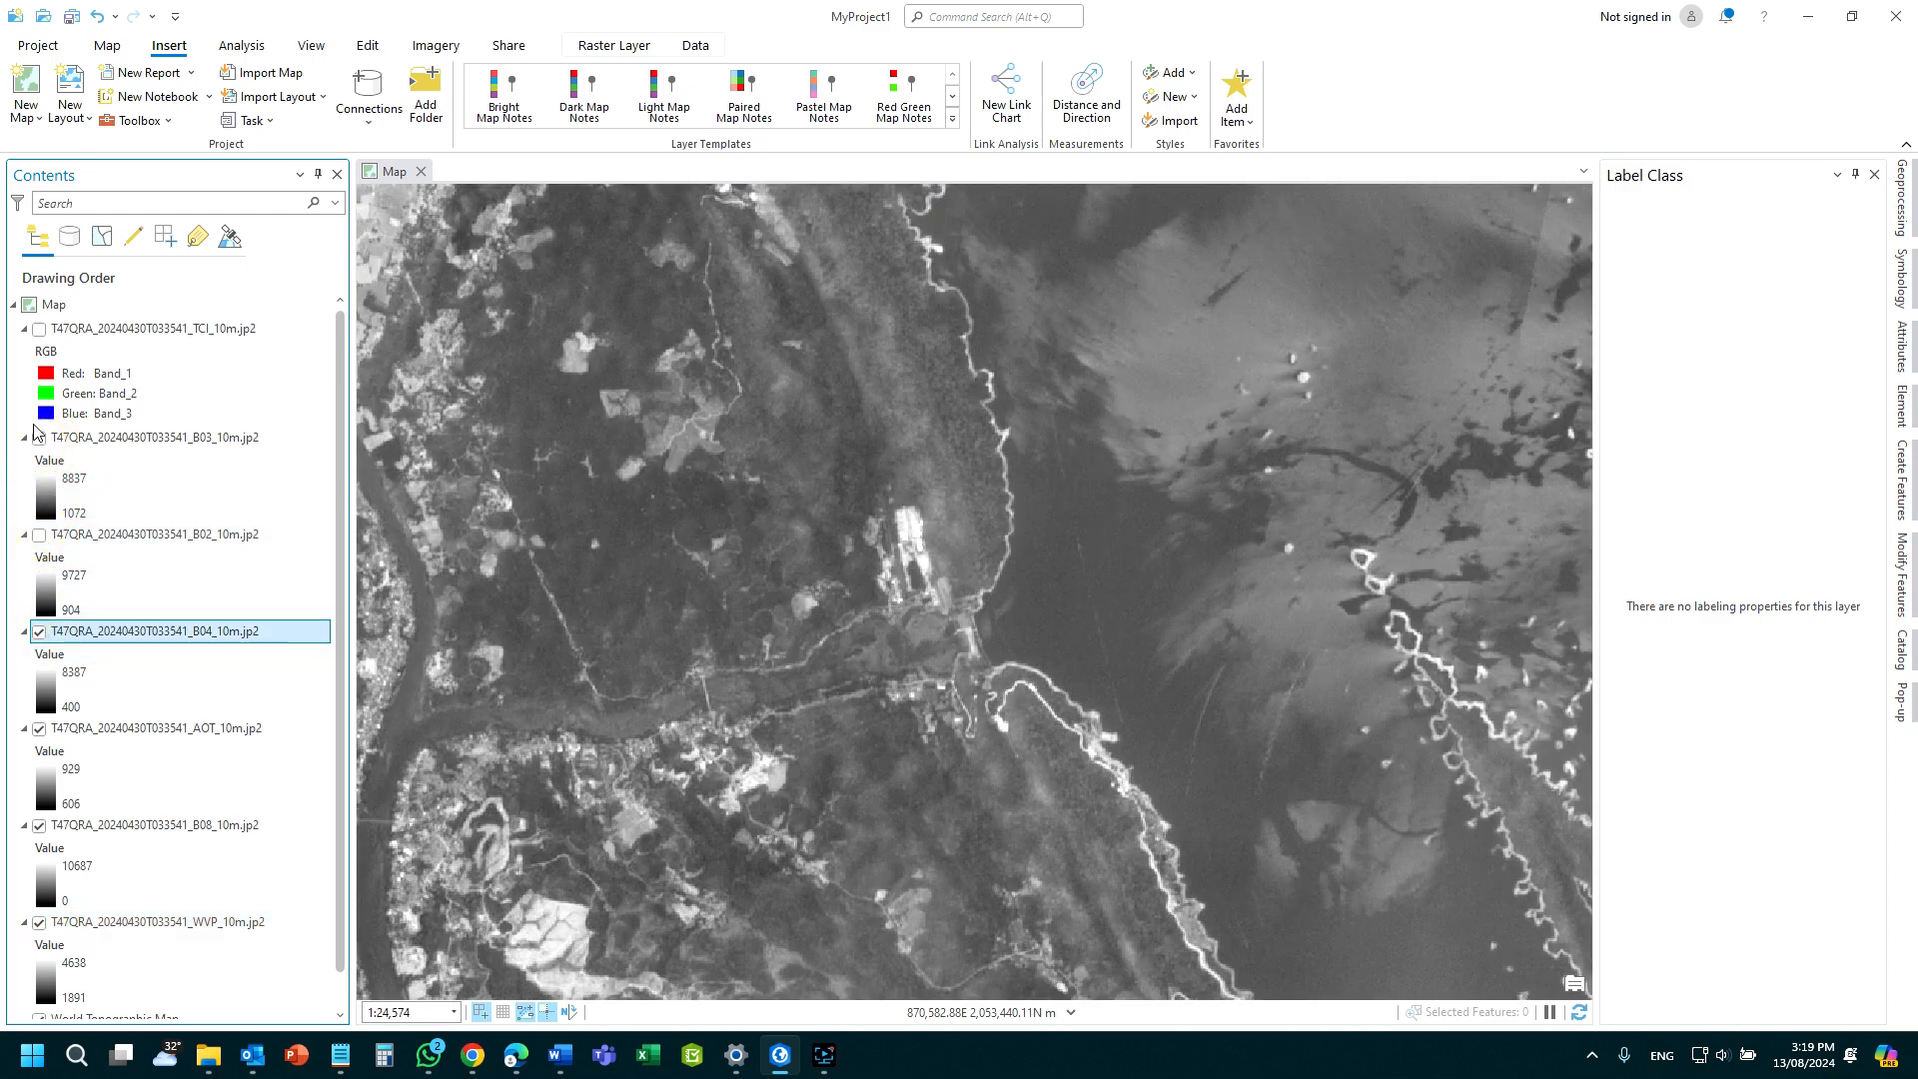
# Collapse the legends of the B03, B02, B04, AOT, B08 and WVP layers.
pyautogui.click(24, 438)
pyautogui.click(24, 462)
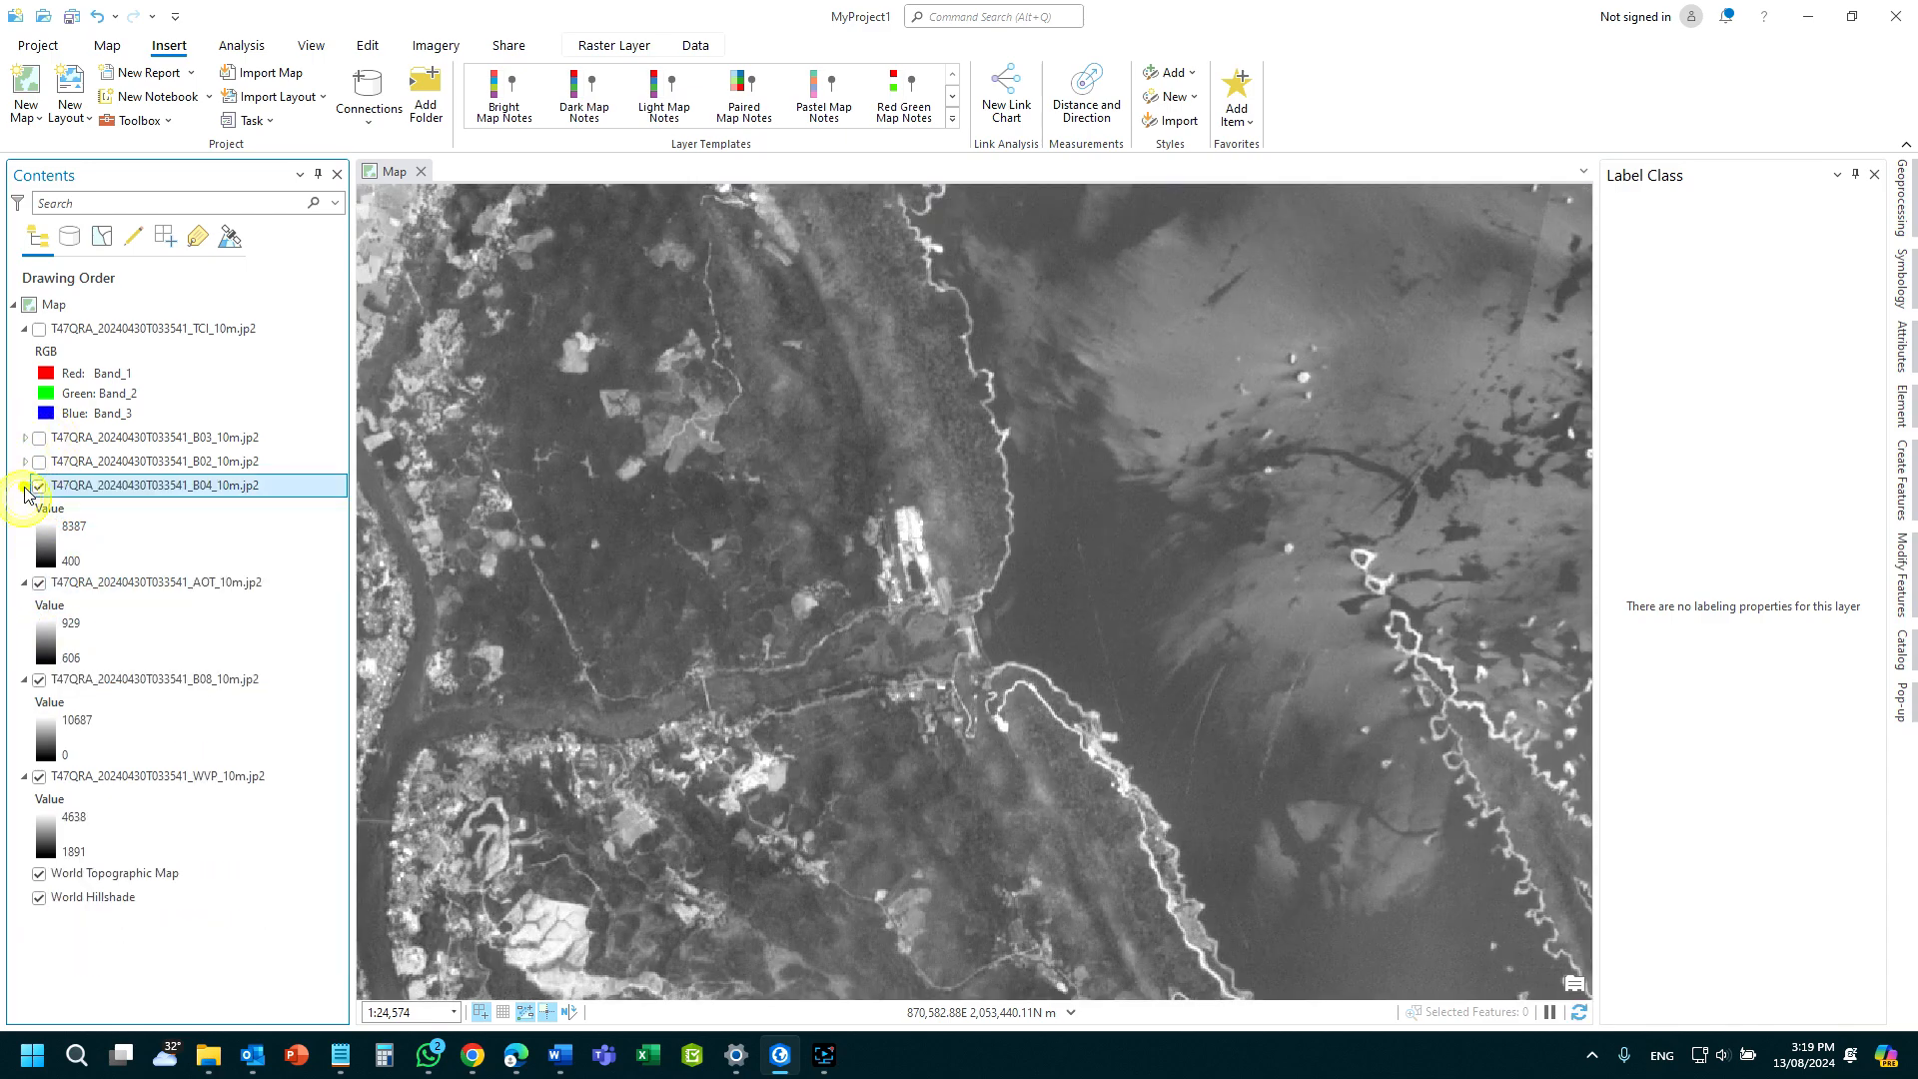
pyautogui.click(24, 485)
pyautogui.click(24, 510)
pyautogui.click(24, 534)
pyautogui.click(24, 557)
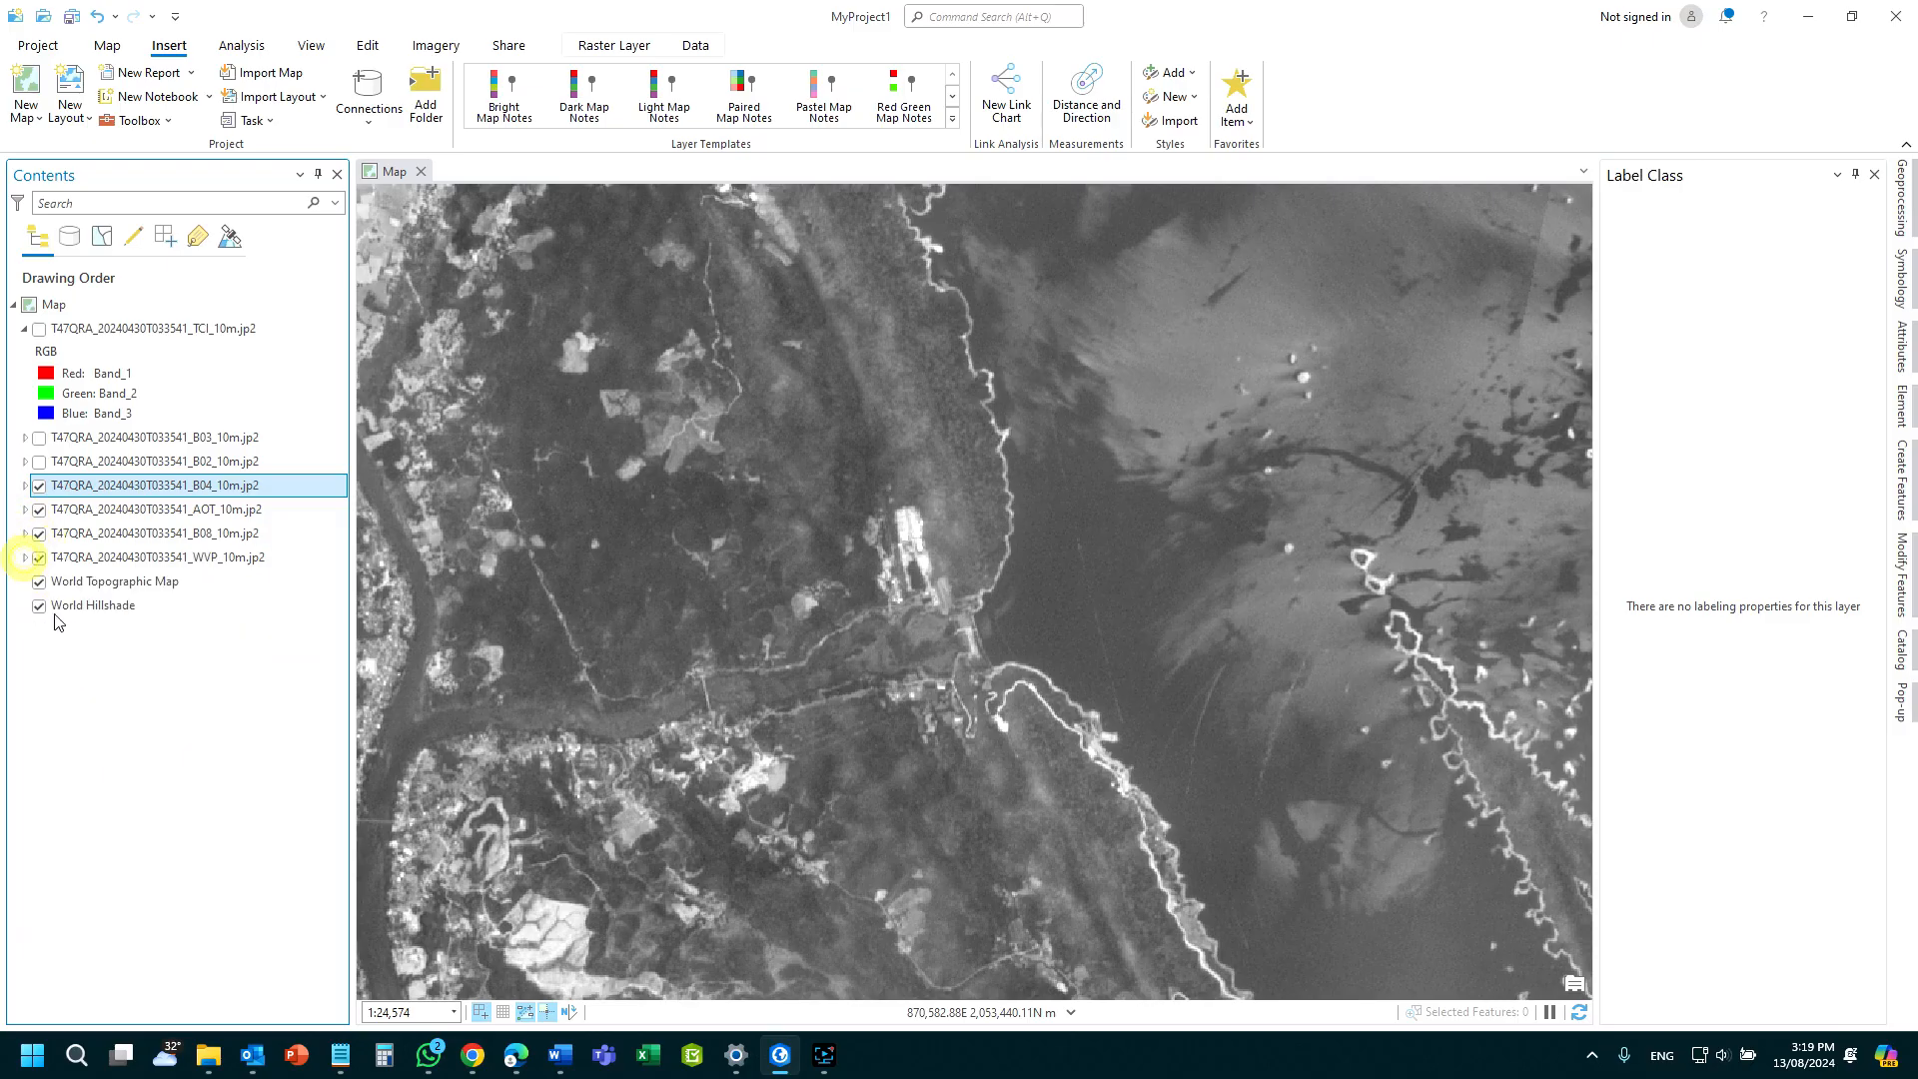
# Show the TCI true-colour layer again and view it at full scene extent.
pyautogui.click(39, 329)
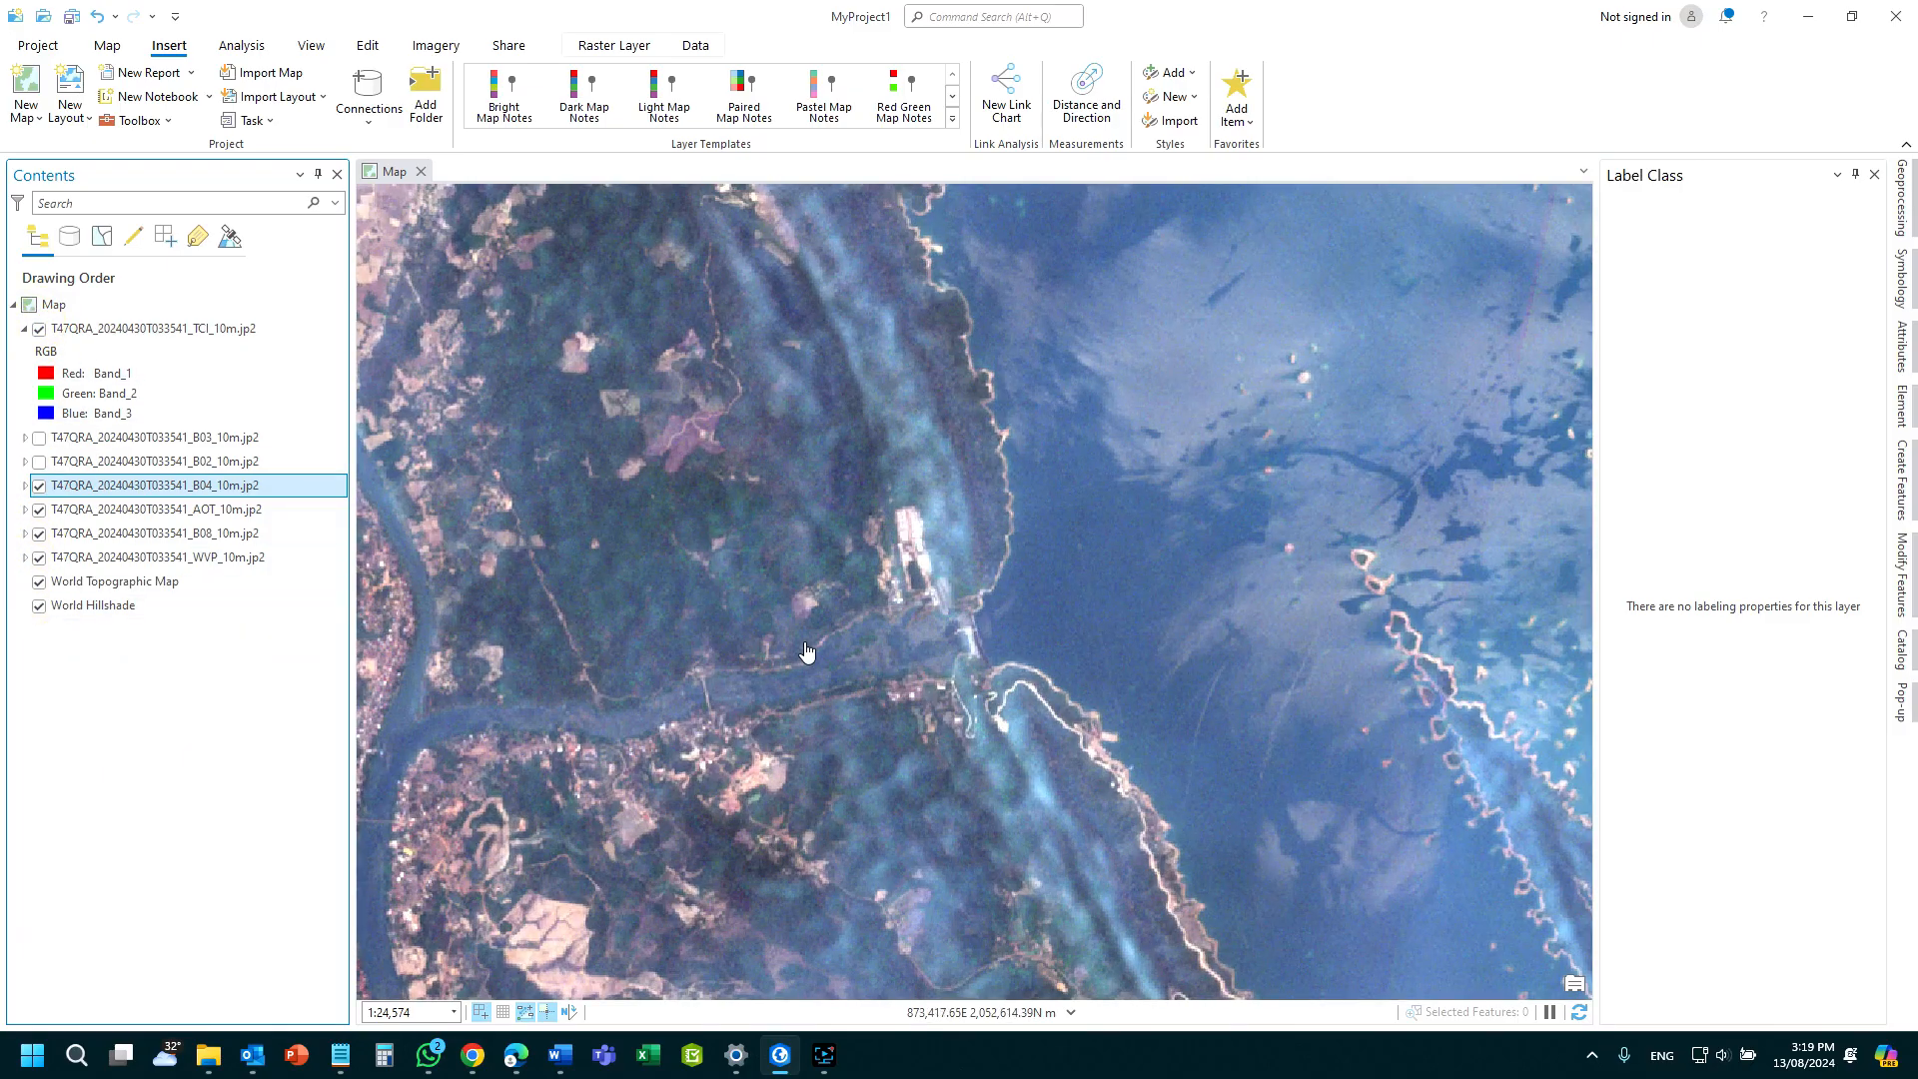
pyautogui.scroll(-4, 839, 679)
pyautogui.scroll(-3, 839, 679)
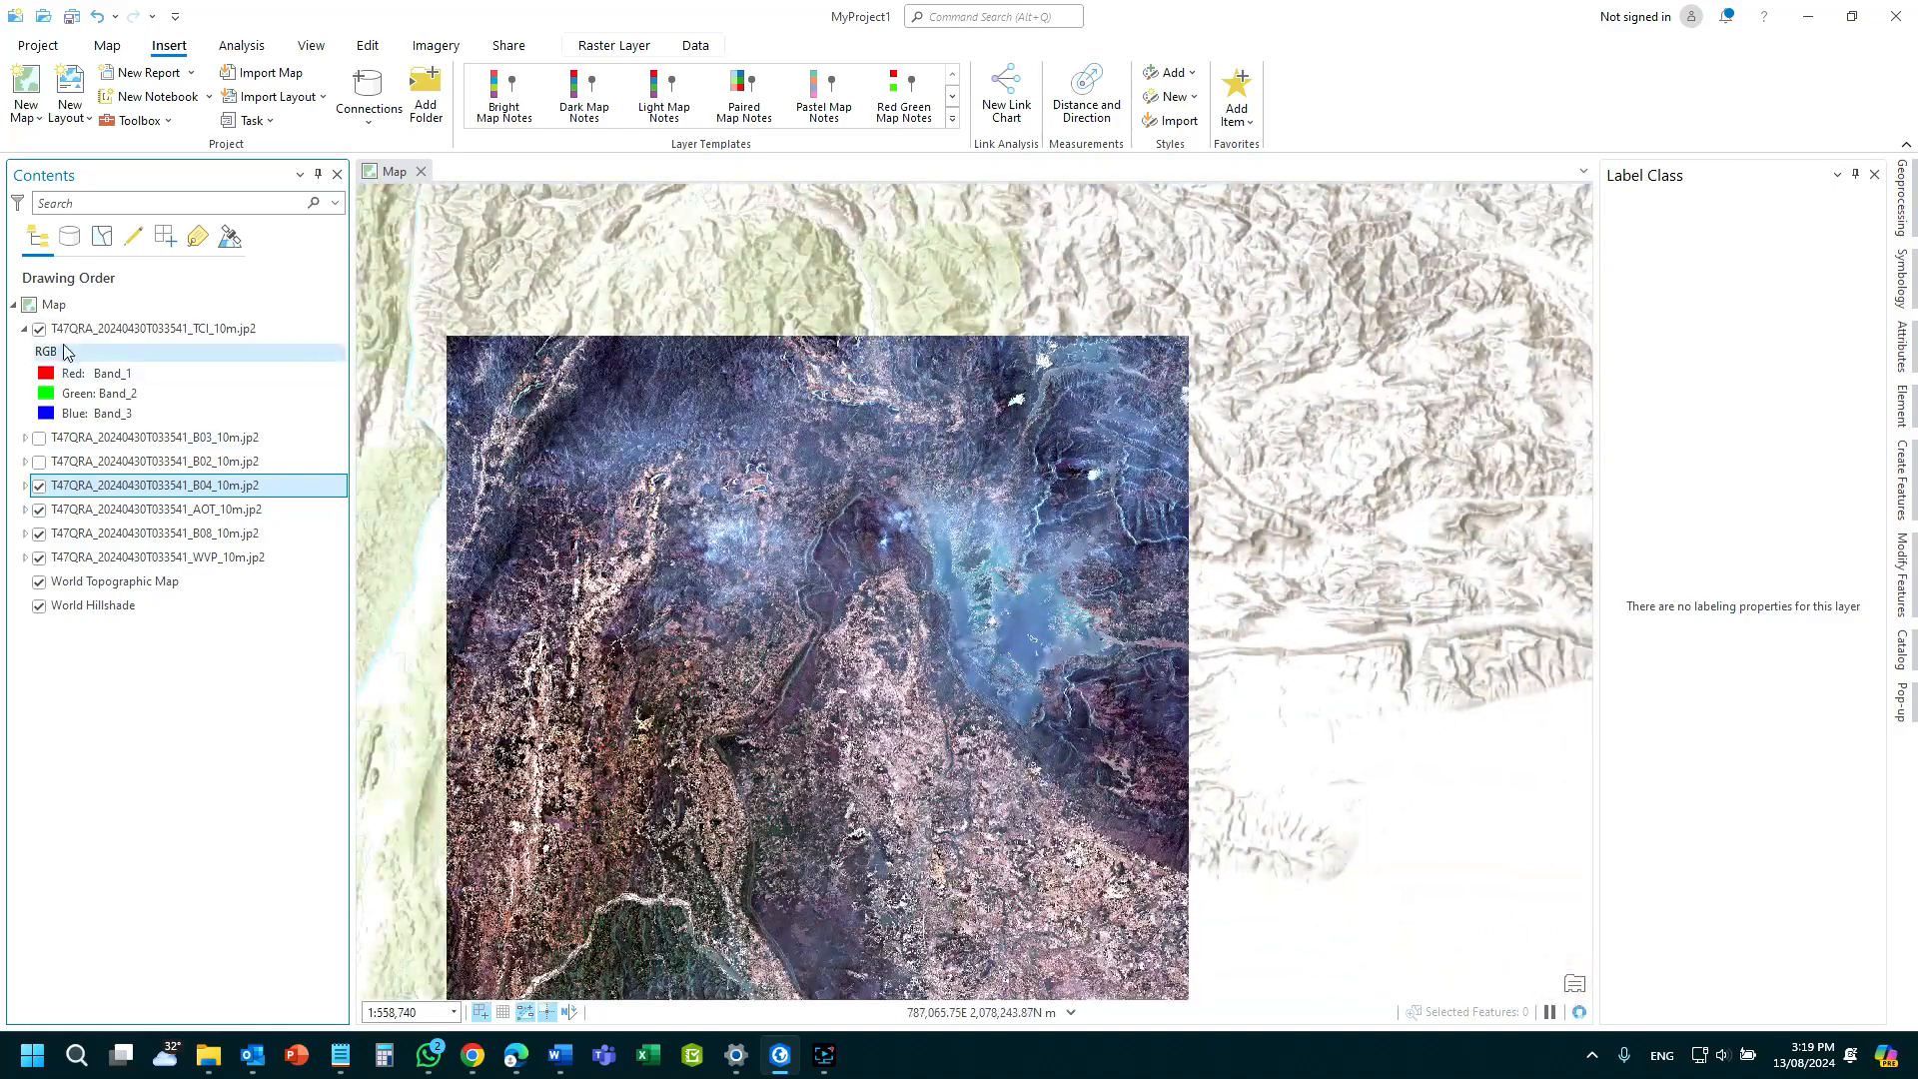
# Hide the T47QRA TCI layer and both basemap layers, World Hillshade and World Topographic Map.
pyautogui.doubleClick(63, 332)
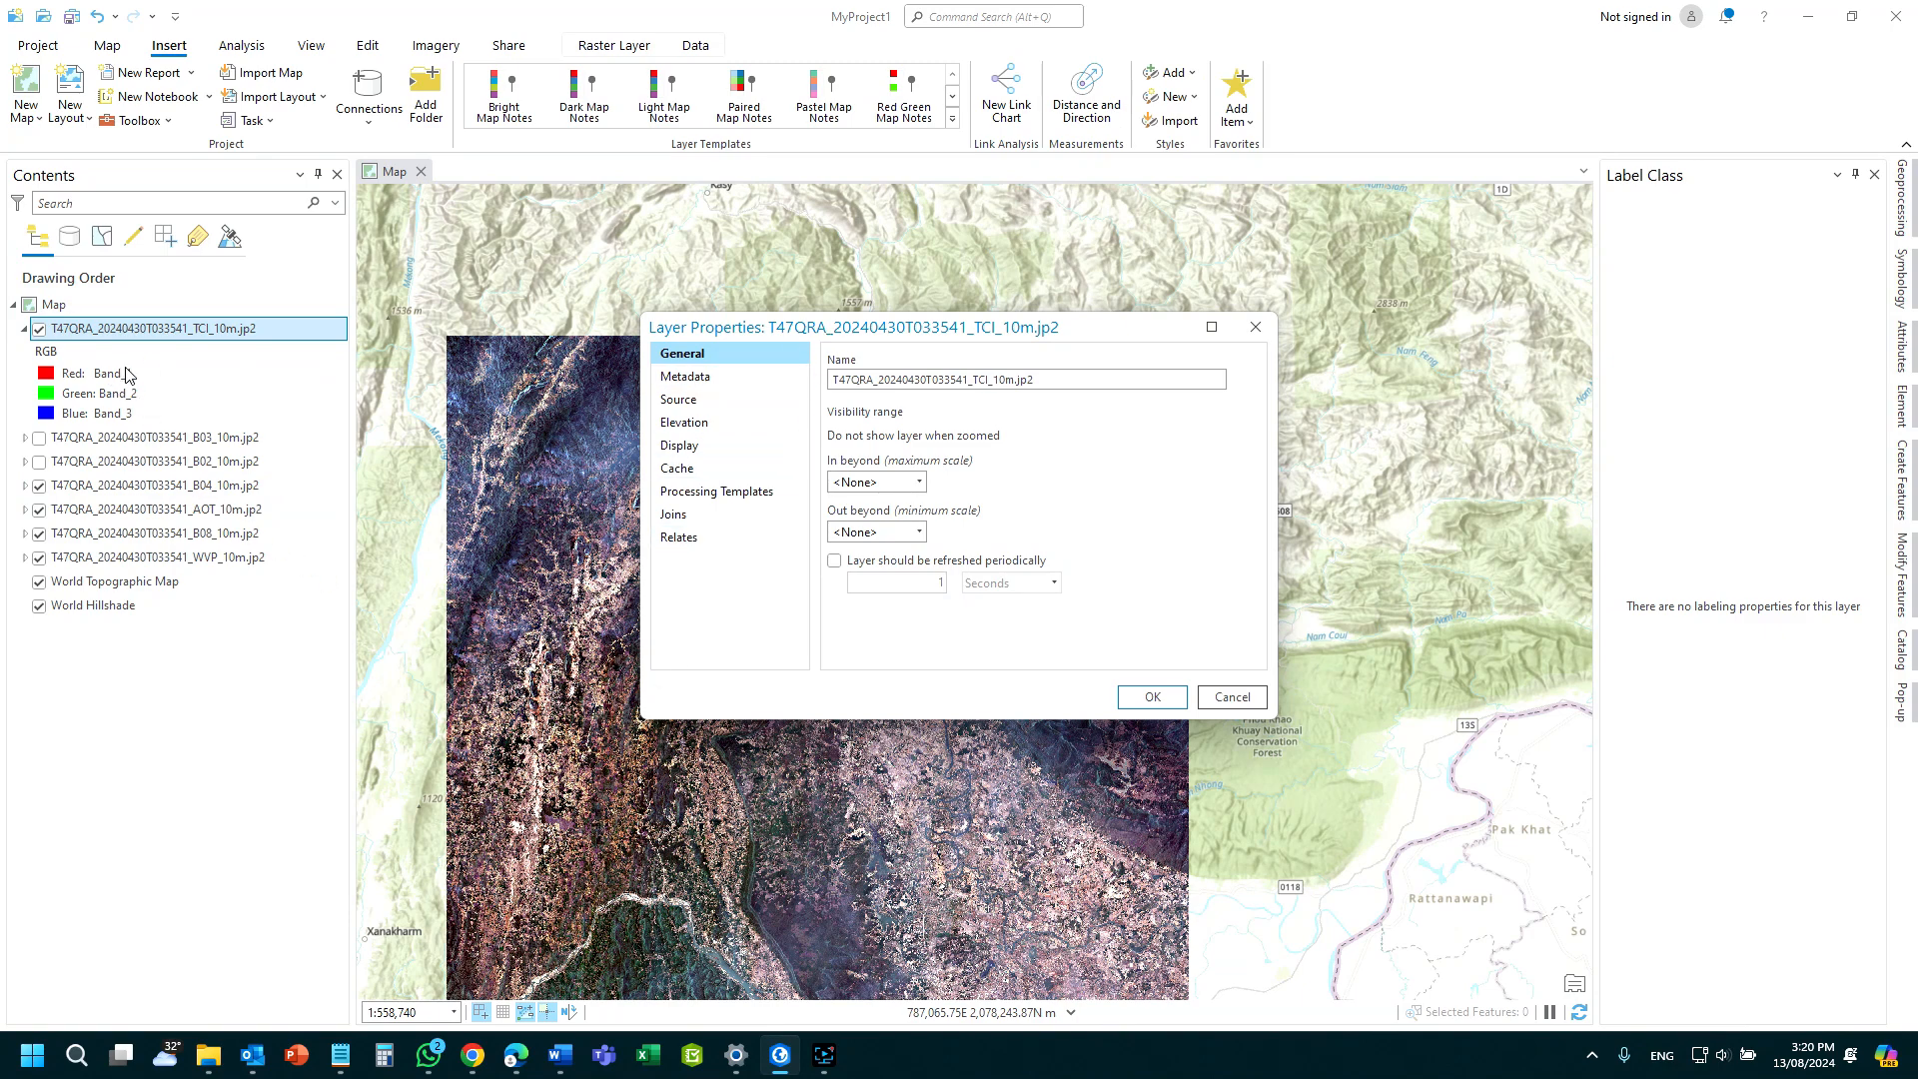
pyautogui.click(1255, 327)
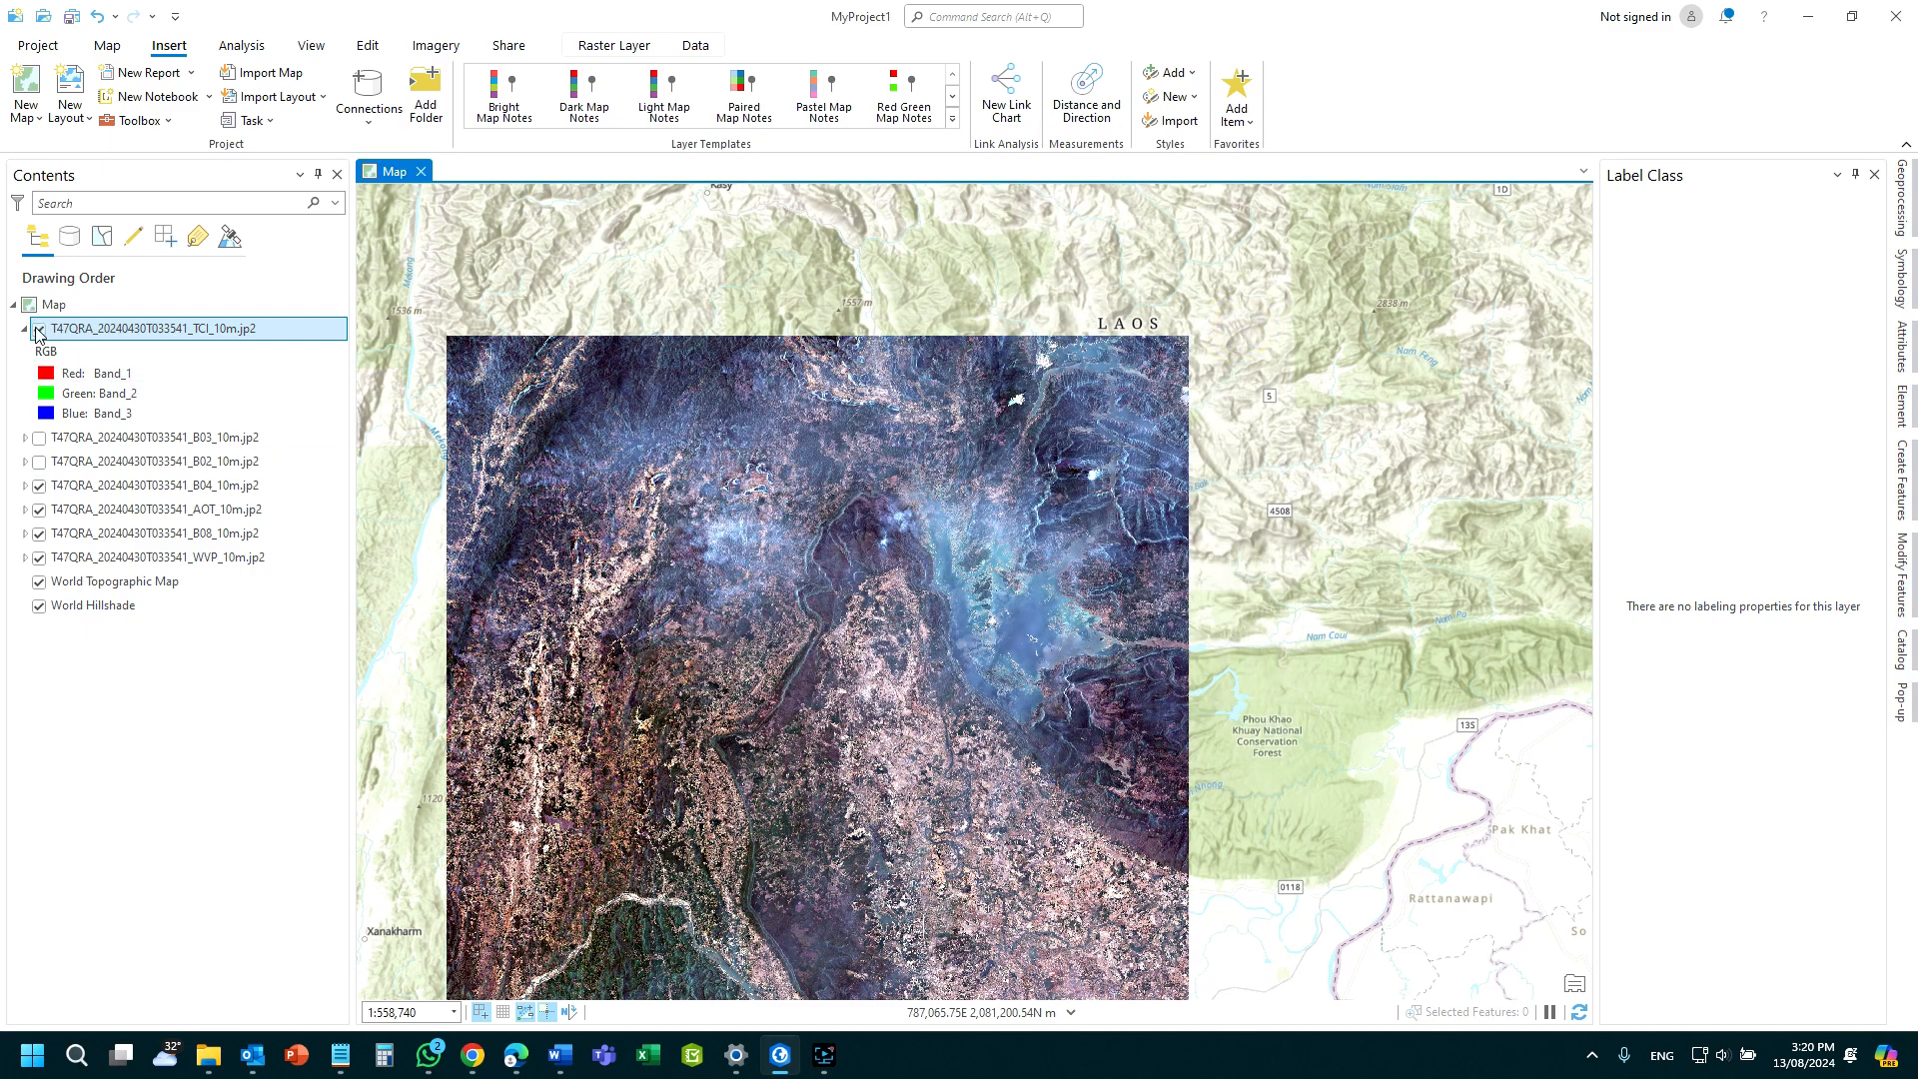
pyautogui.click(38, 330)
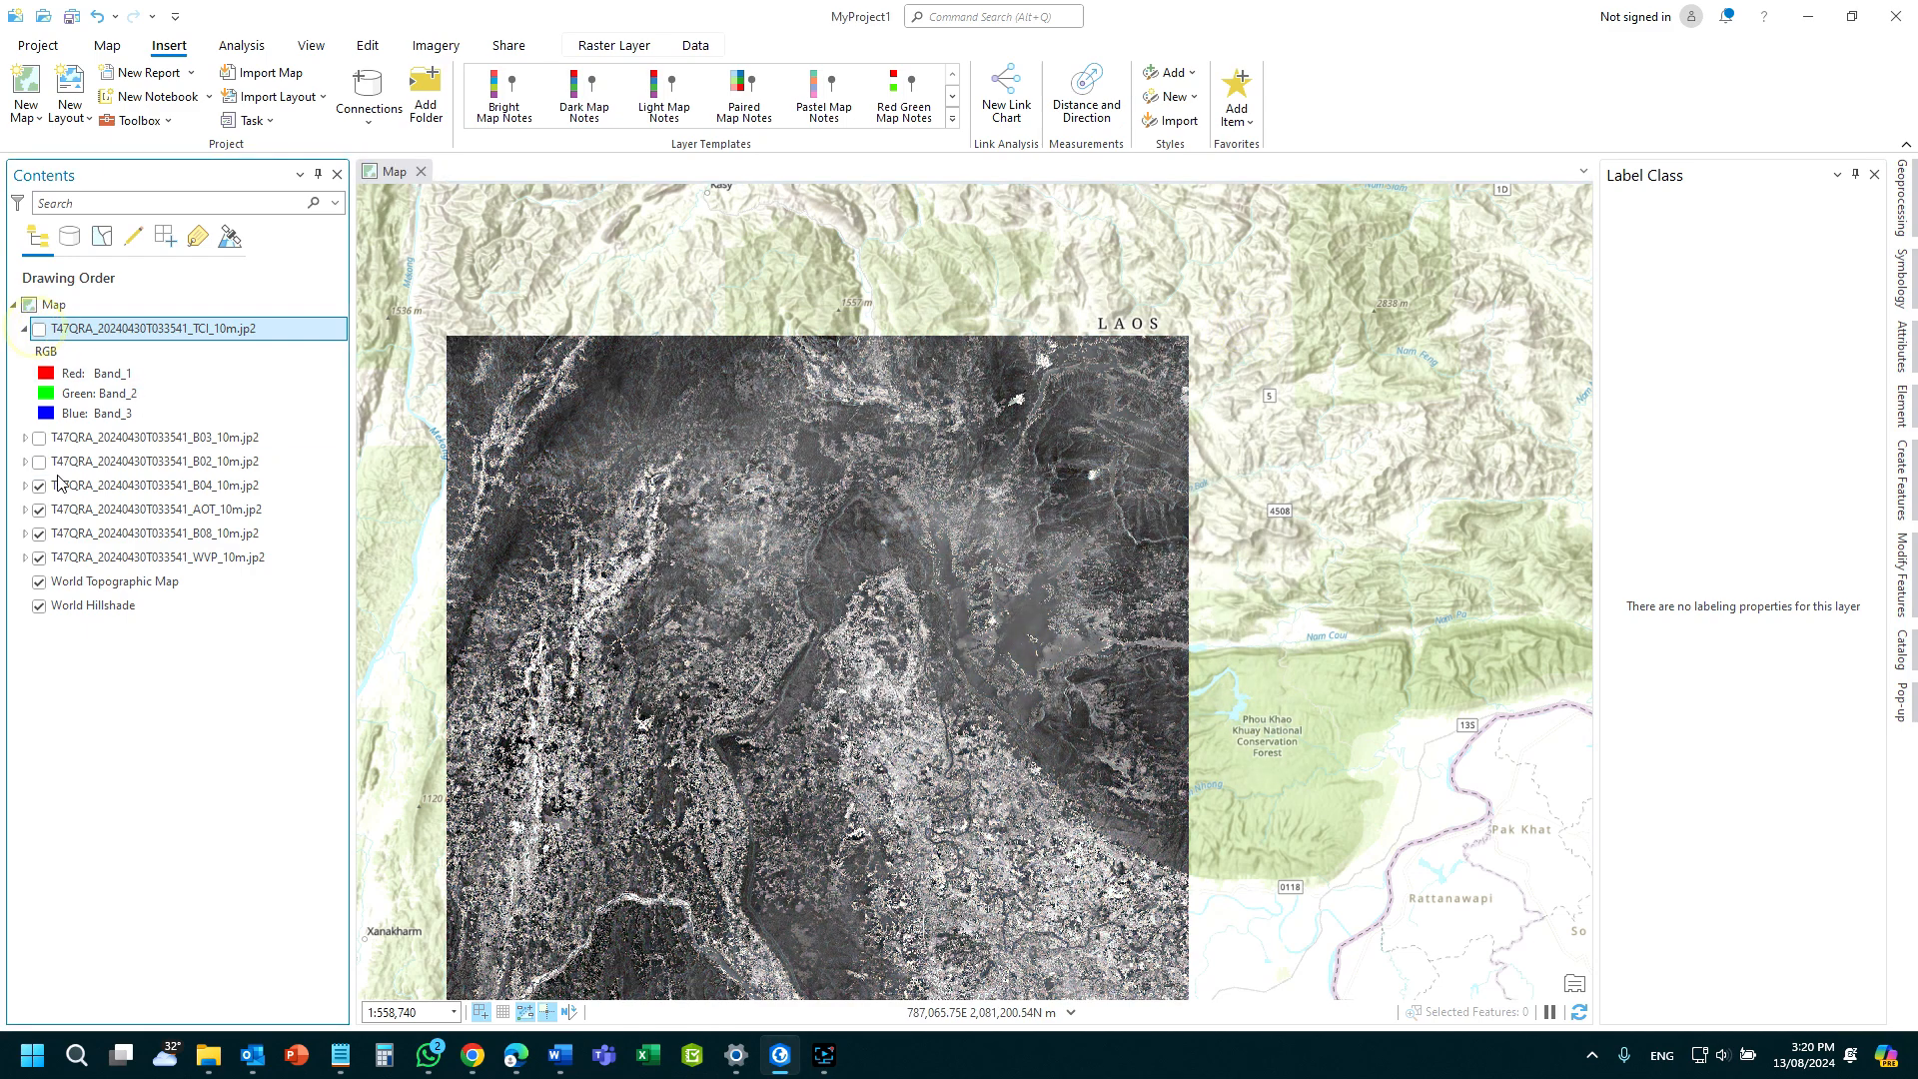
pyautogui.click(39, 606)
pyautogui.click(39, 582)
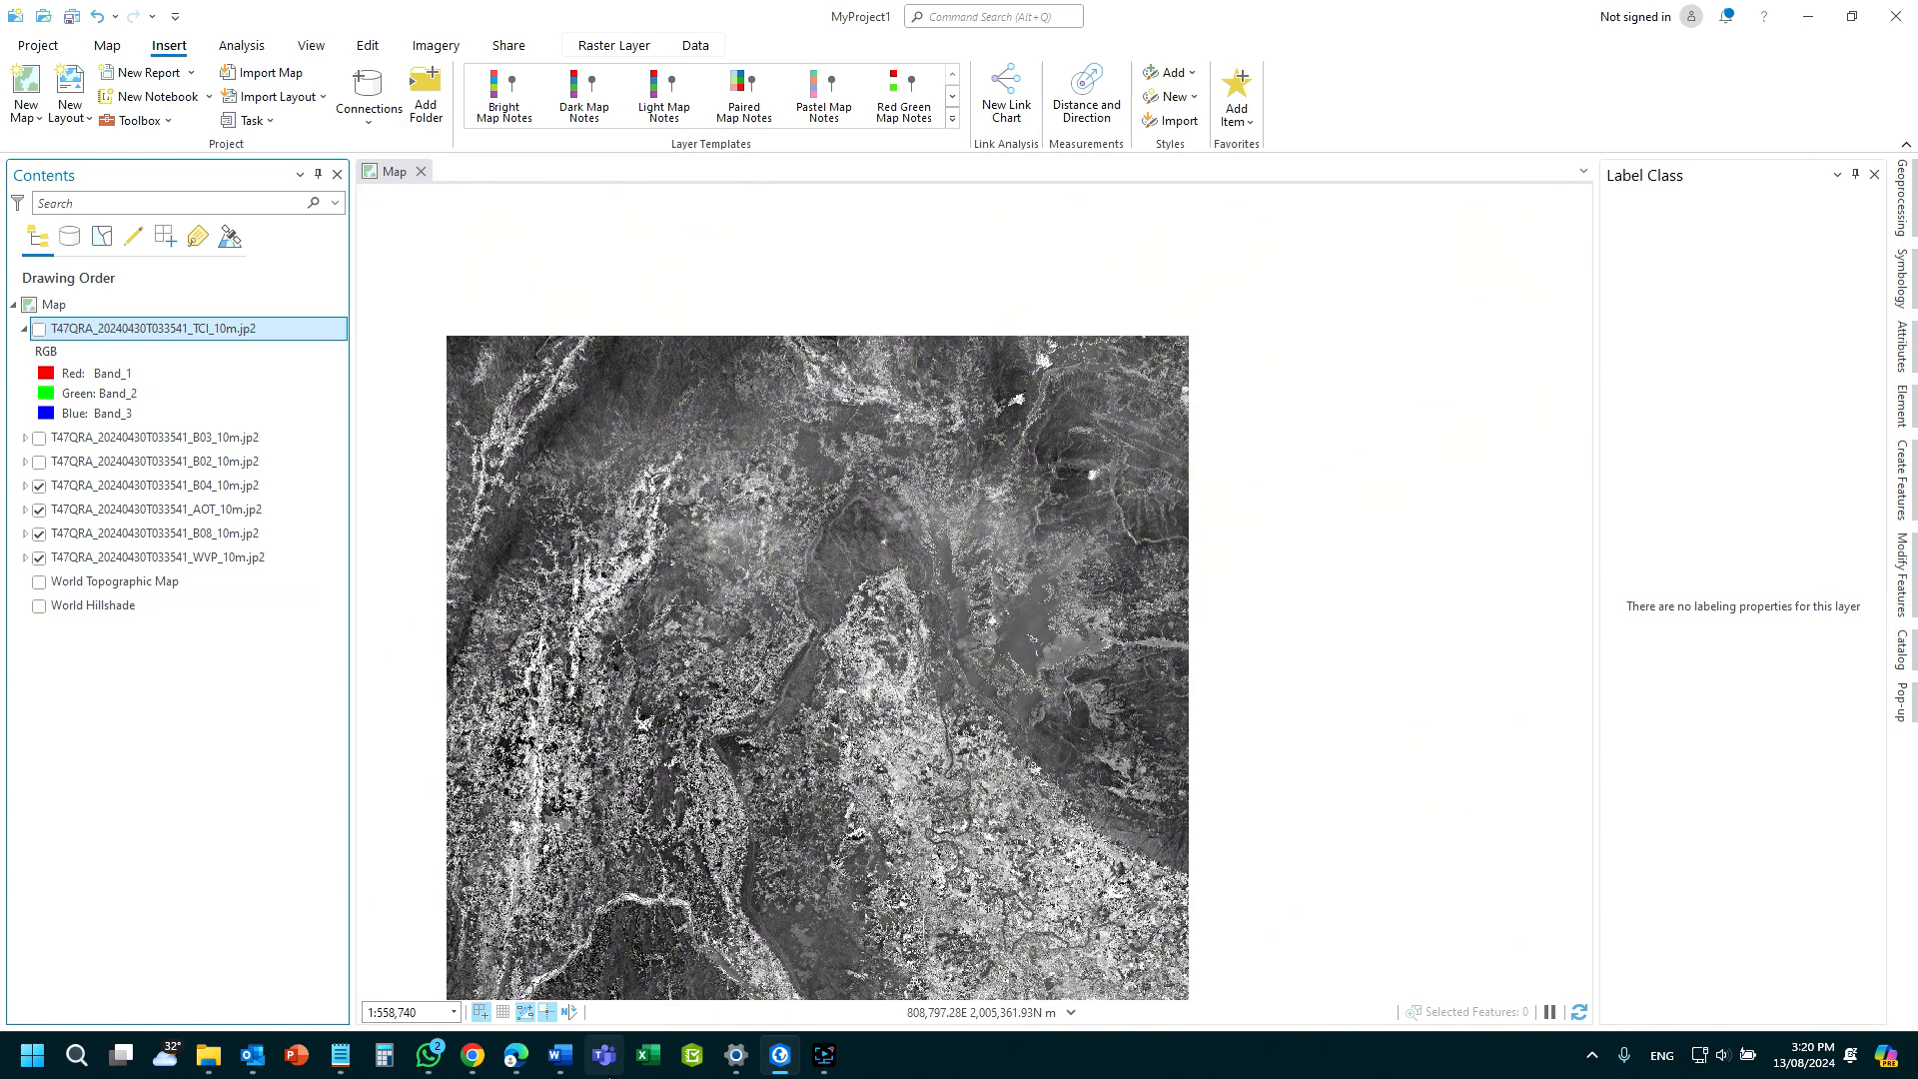
# Switch to Copernicus Browser, dismiss the multiple-file download request and look through the Sentinel-2 search results.
pyautogui.click(824, 1054)
pyautogui.click(855, 992)
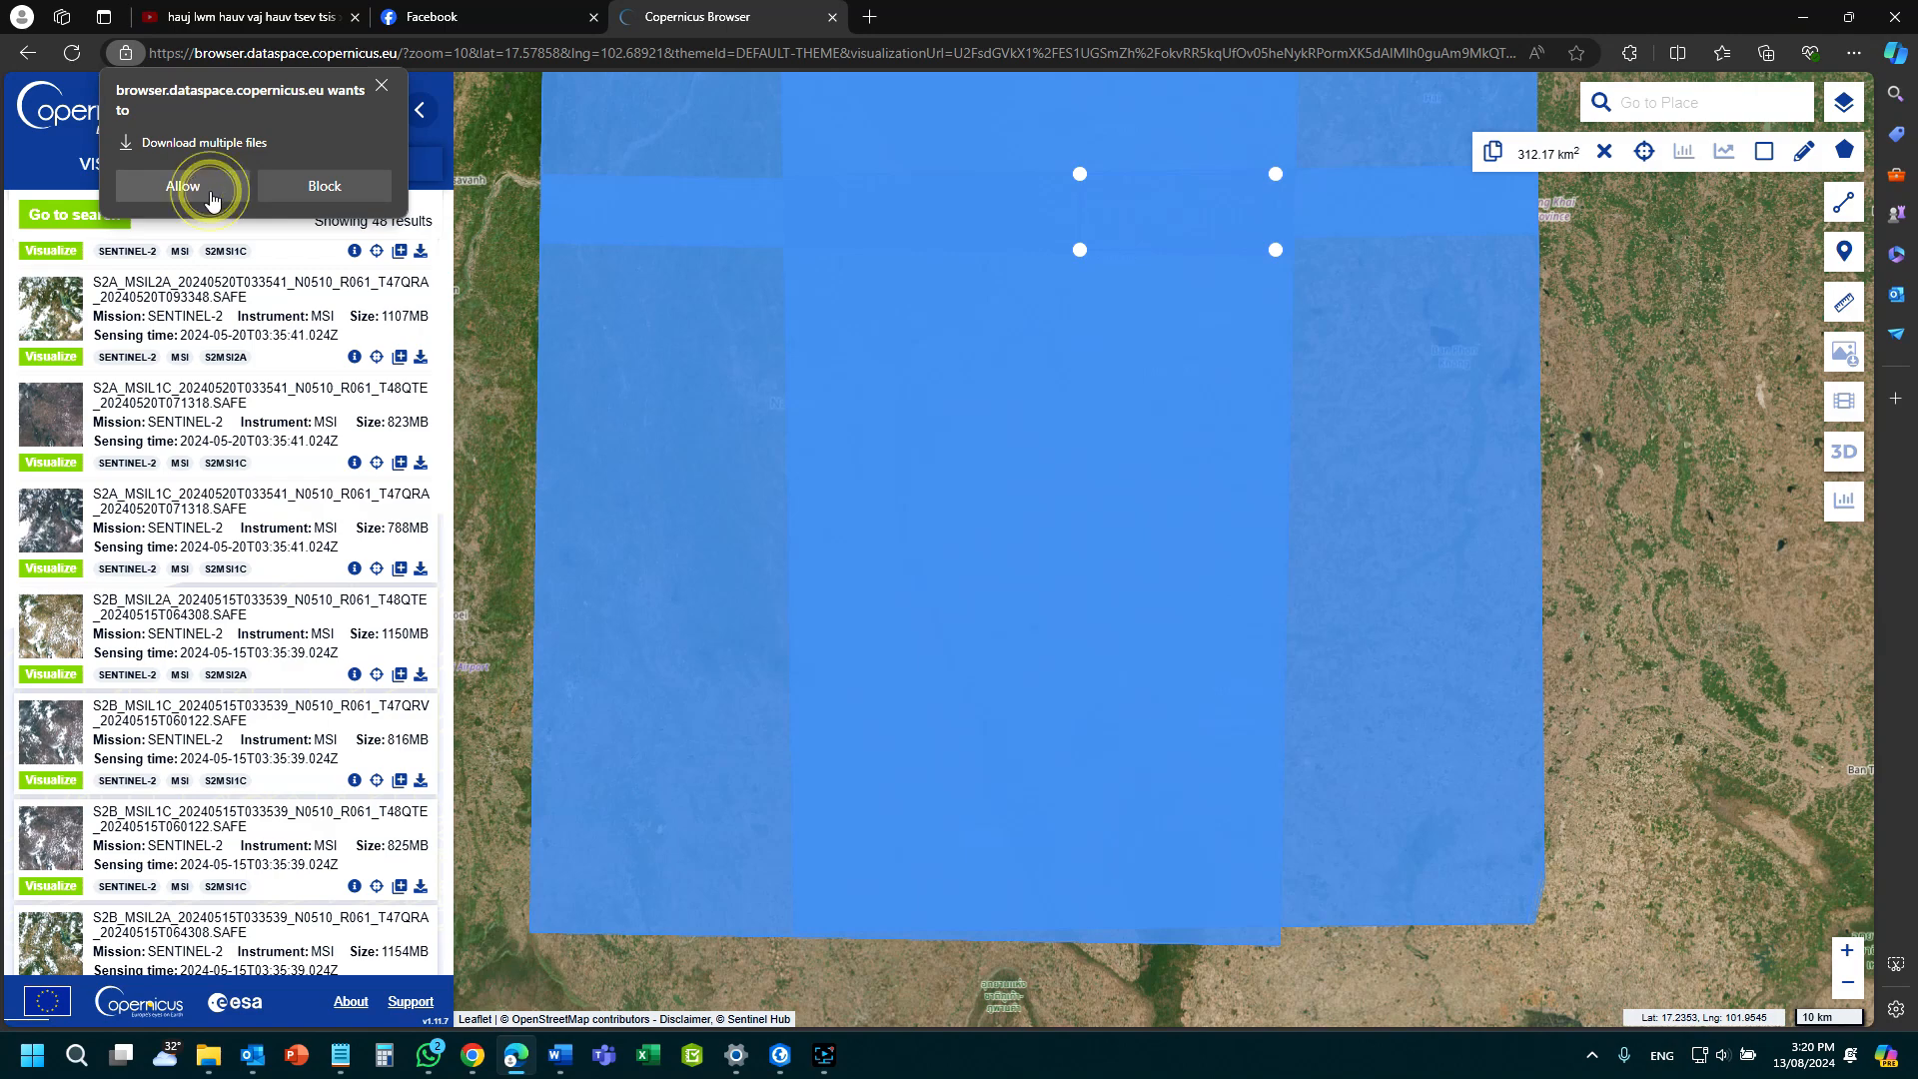
pyautogui.click(382, 86)
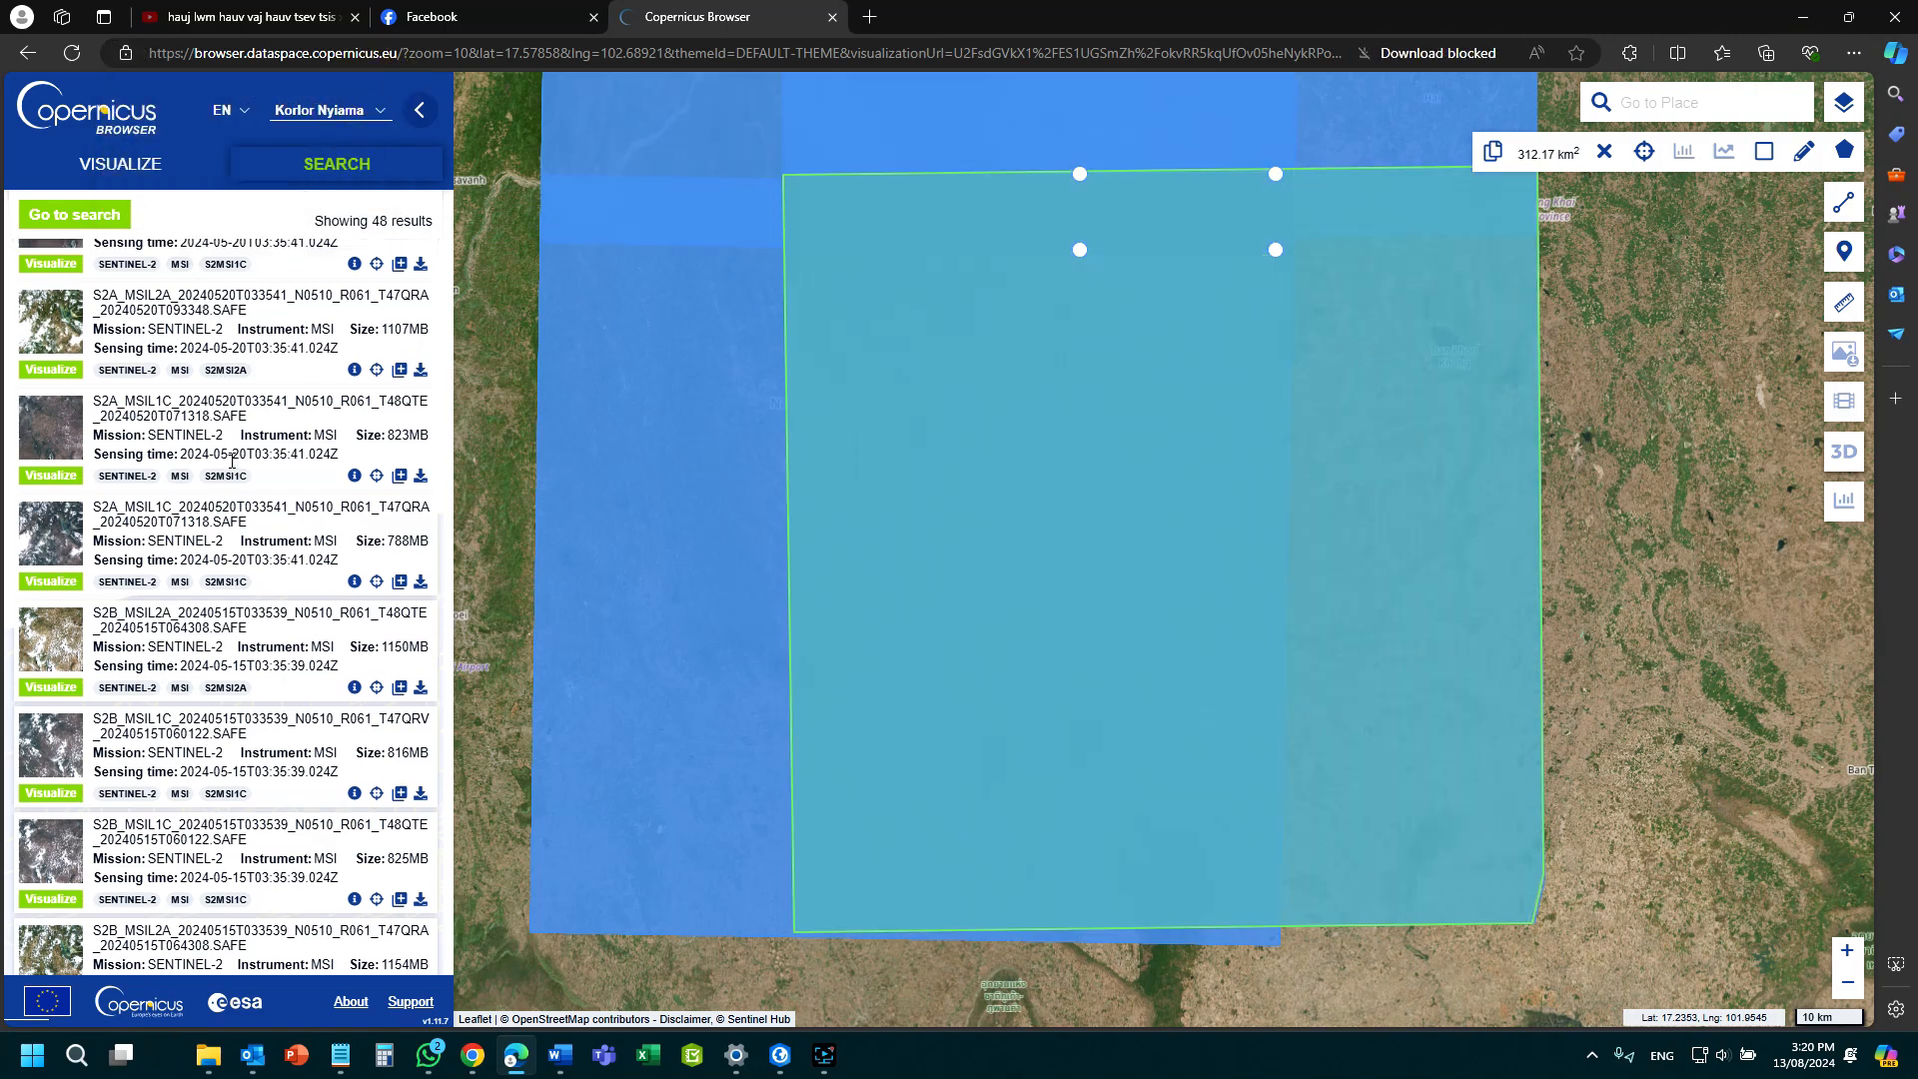
pyautogui.scroll(8, 230, 420)
pyautogui.scroll(6, 237, 467)
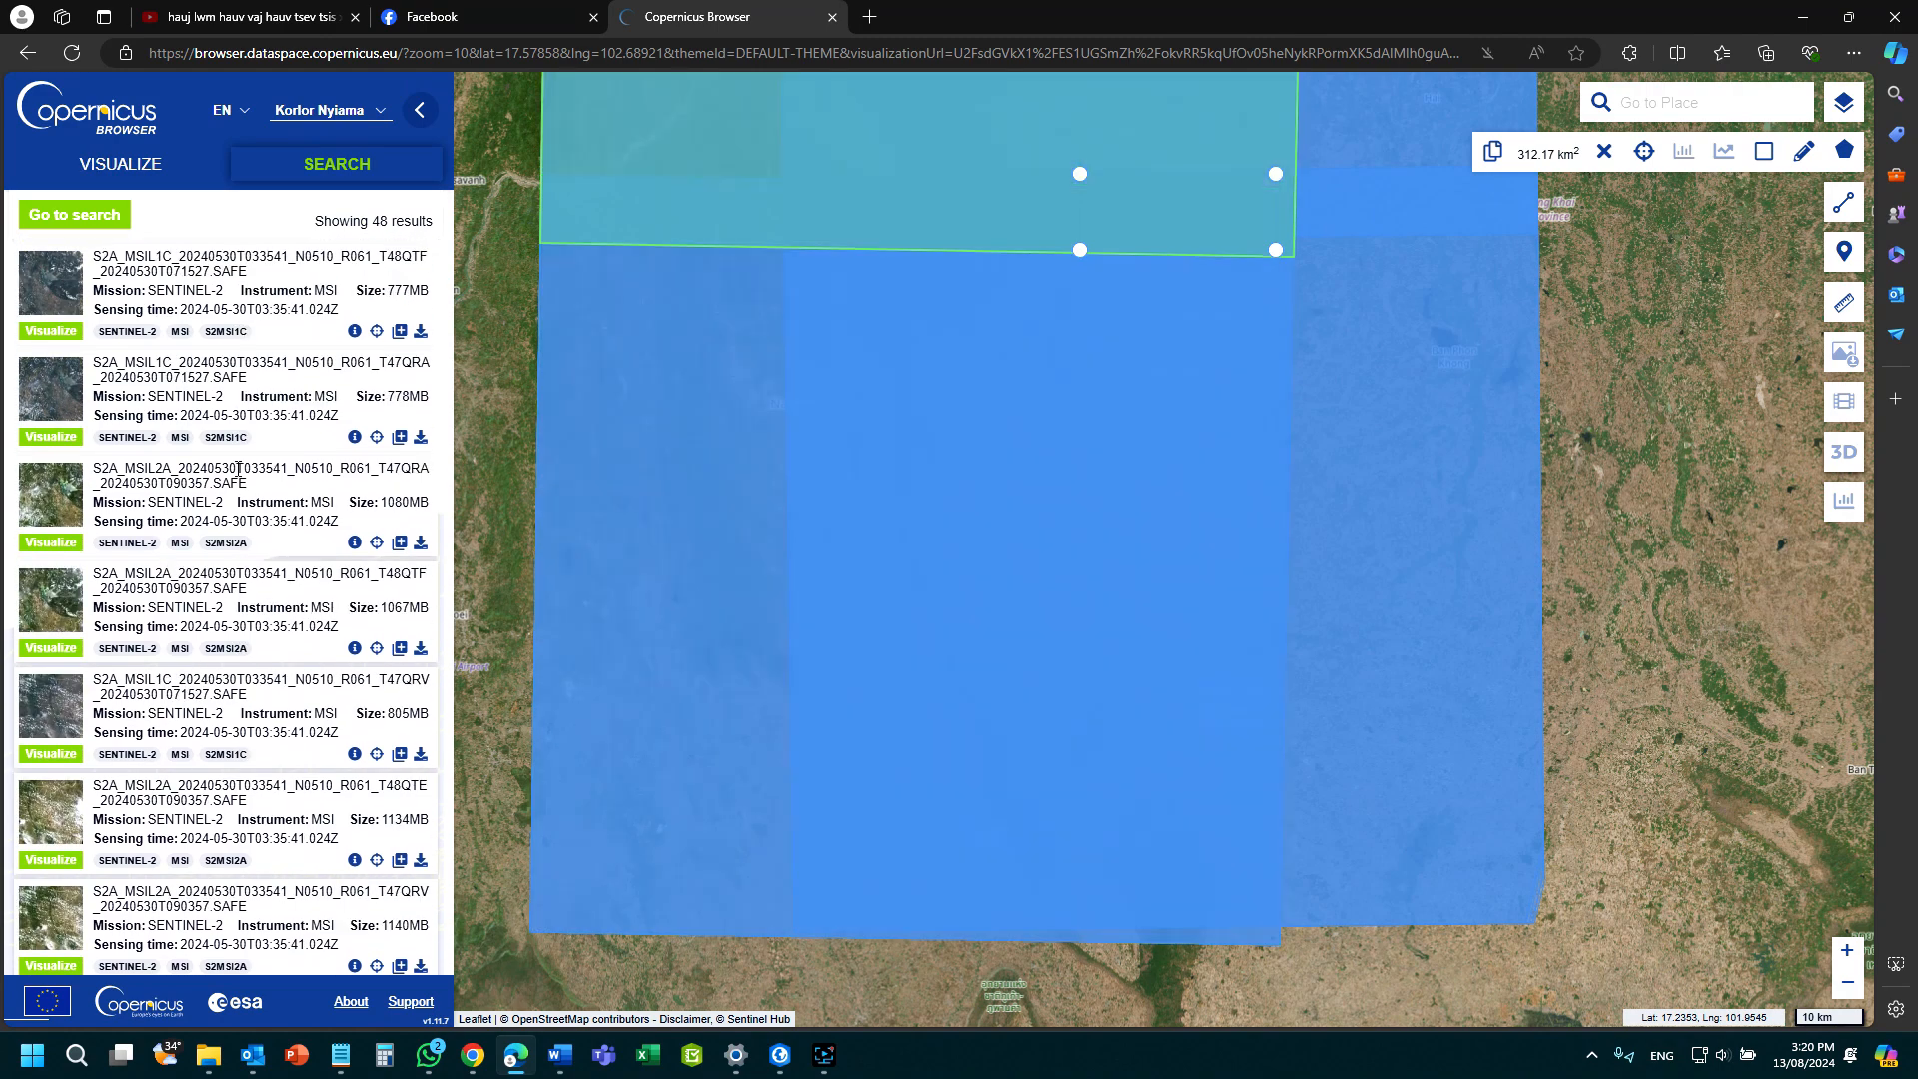
pyautogui.scroll(-20, 240, 519)
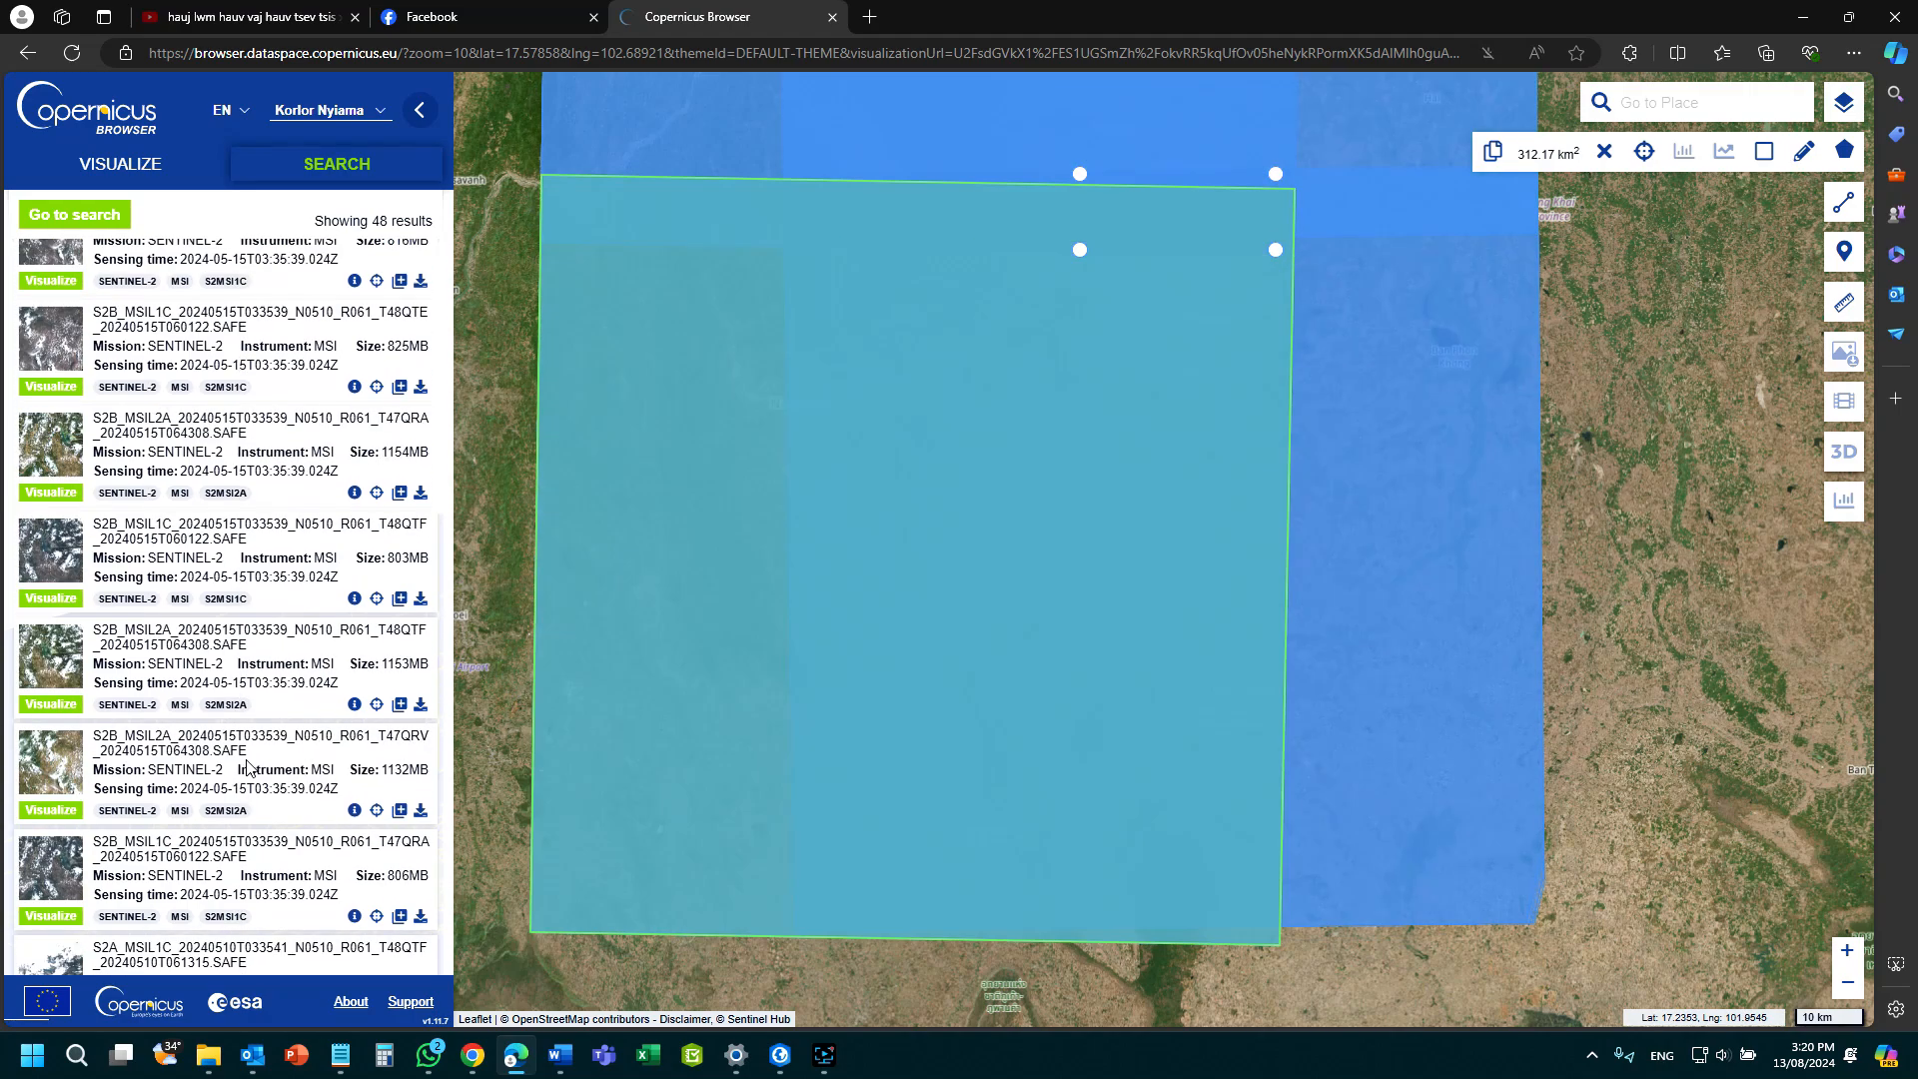
pyautogui.scroll(-10, 247, 767)
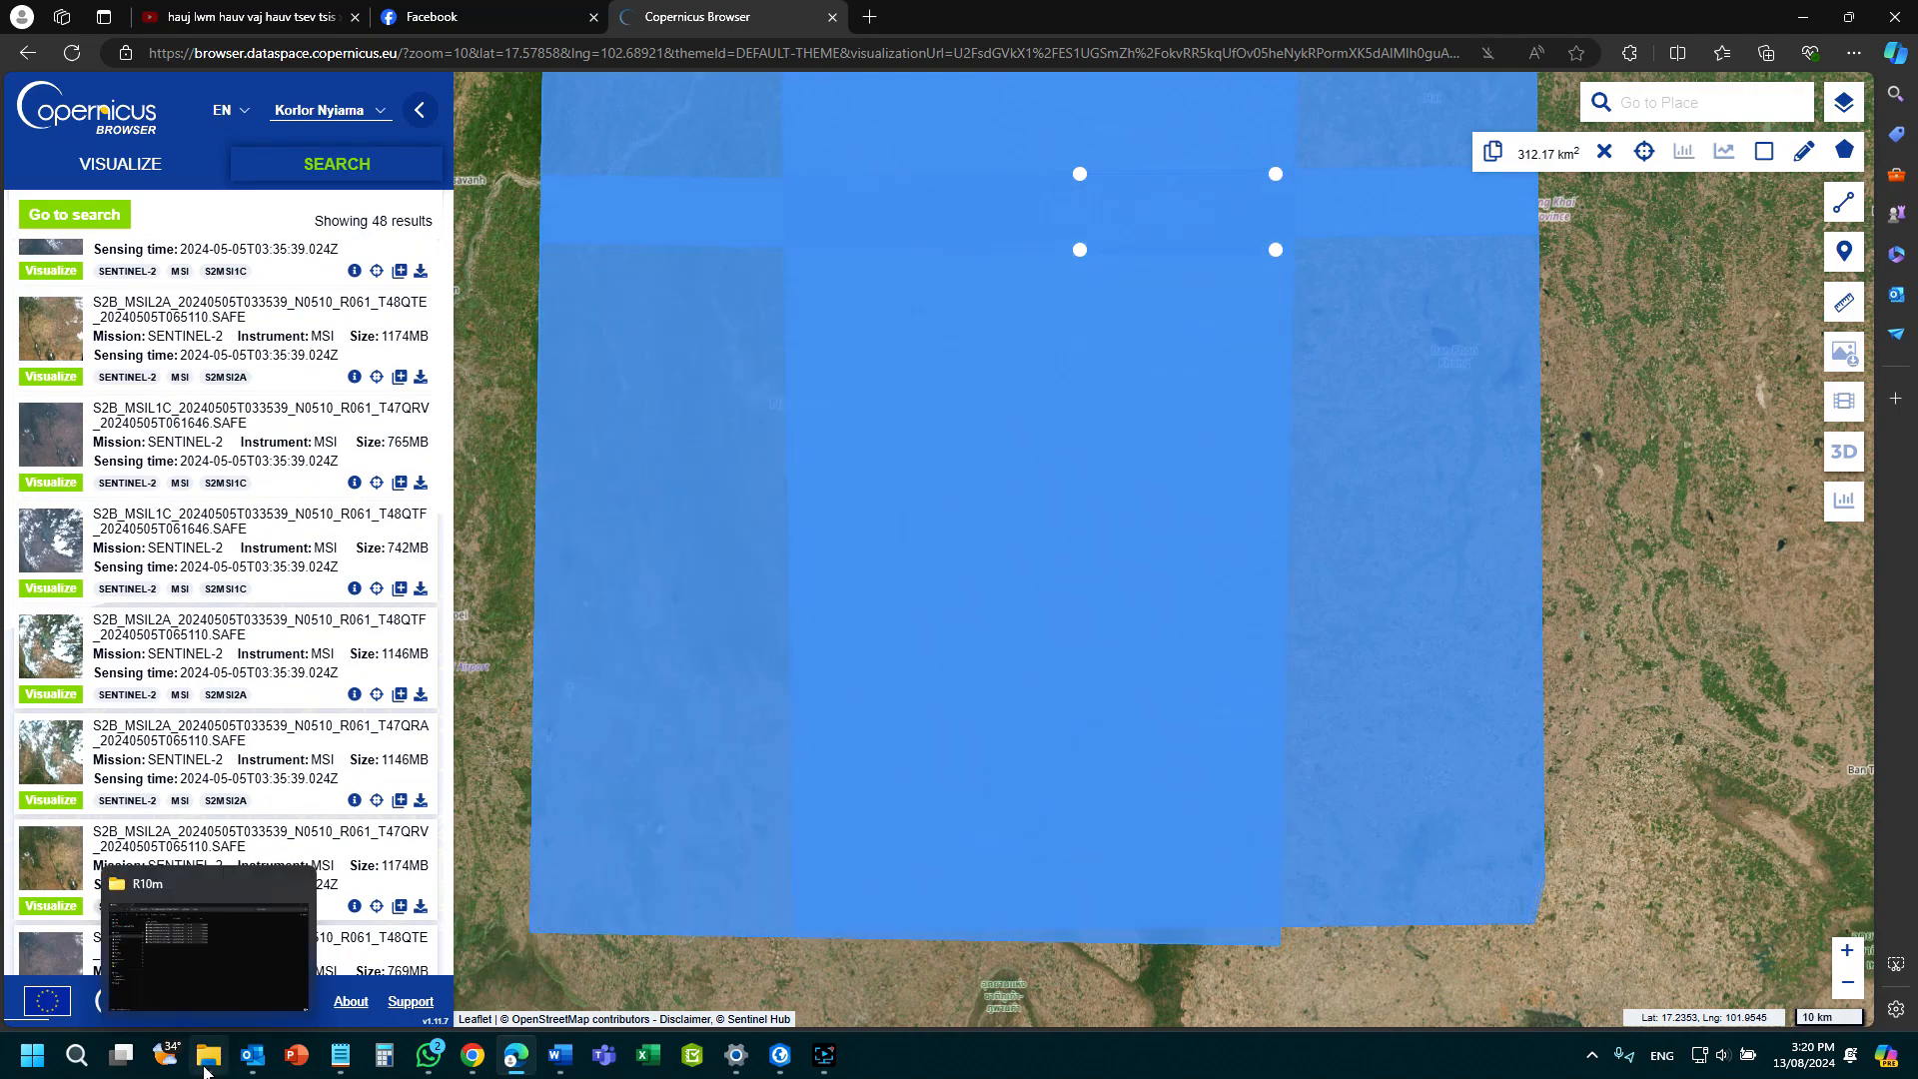
# Switch to File Explorer and go back up from the R10m folder to the Downloads folder.
pyautogui.click(205, 1069)
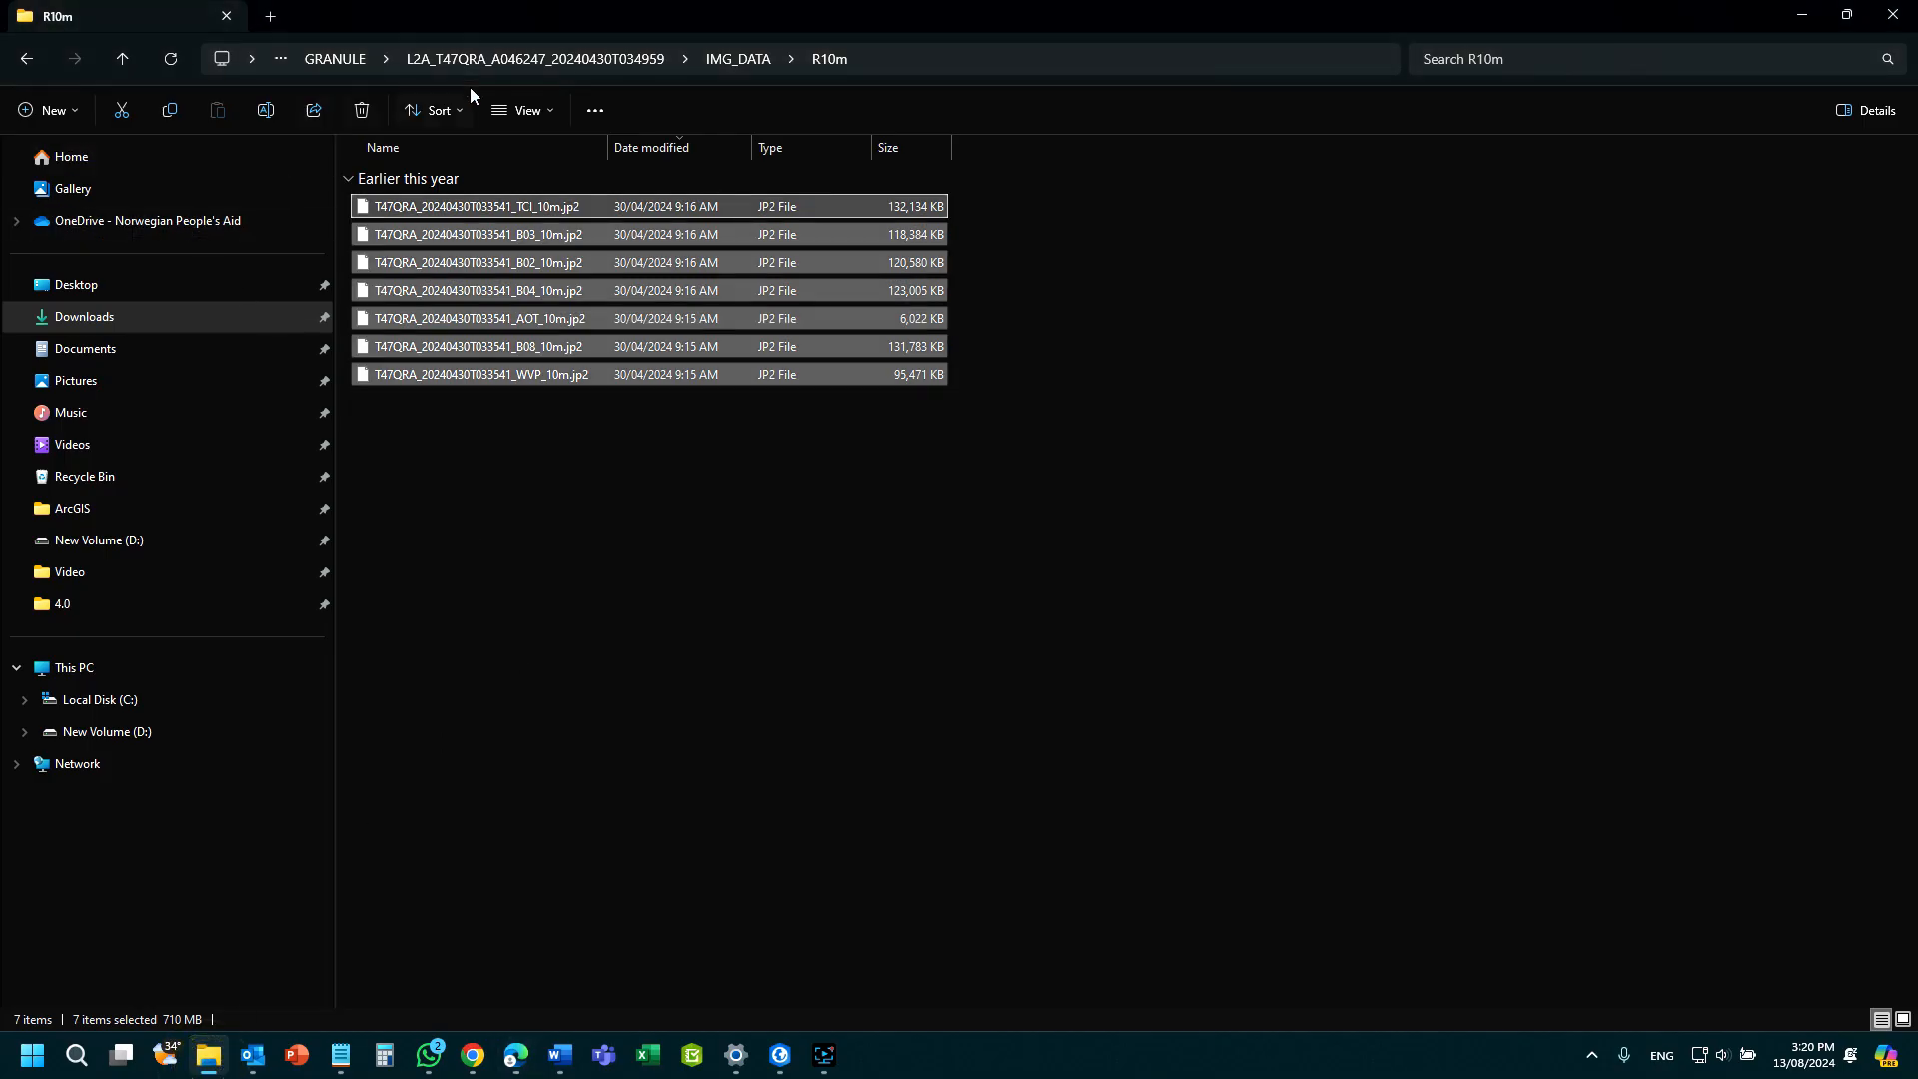
pyautogui.click(329, 60)
pyautogui.click(319, 62)
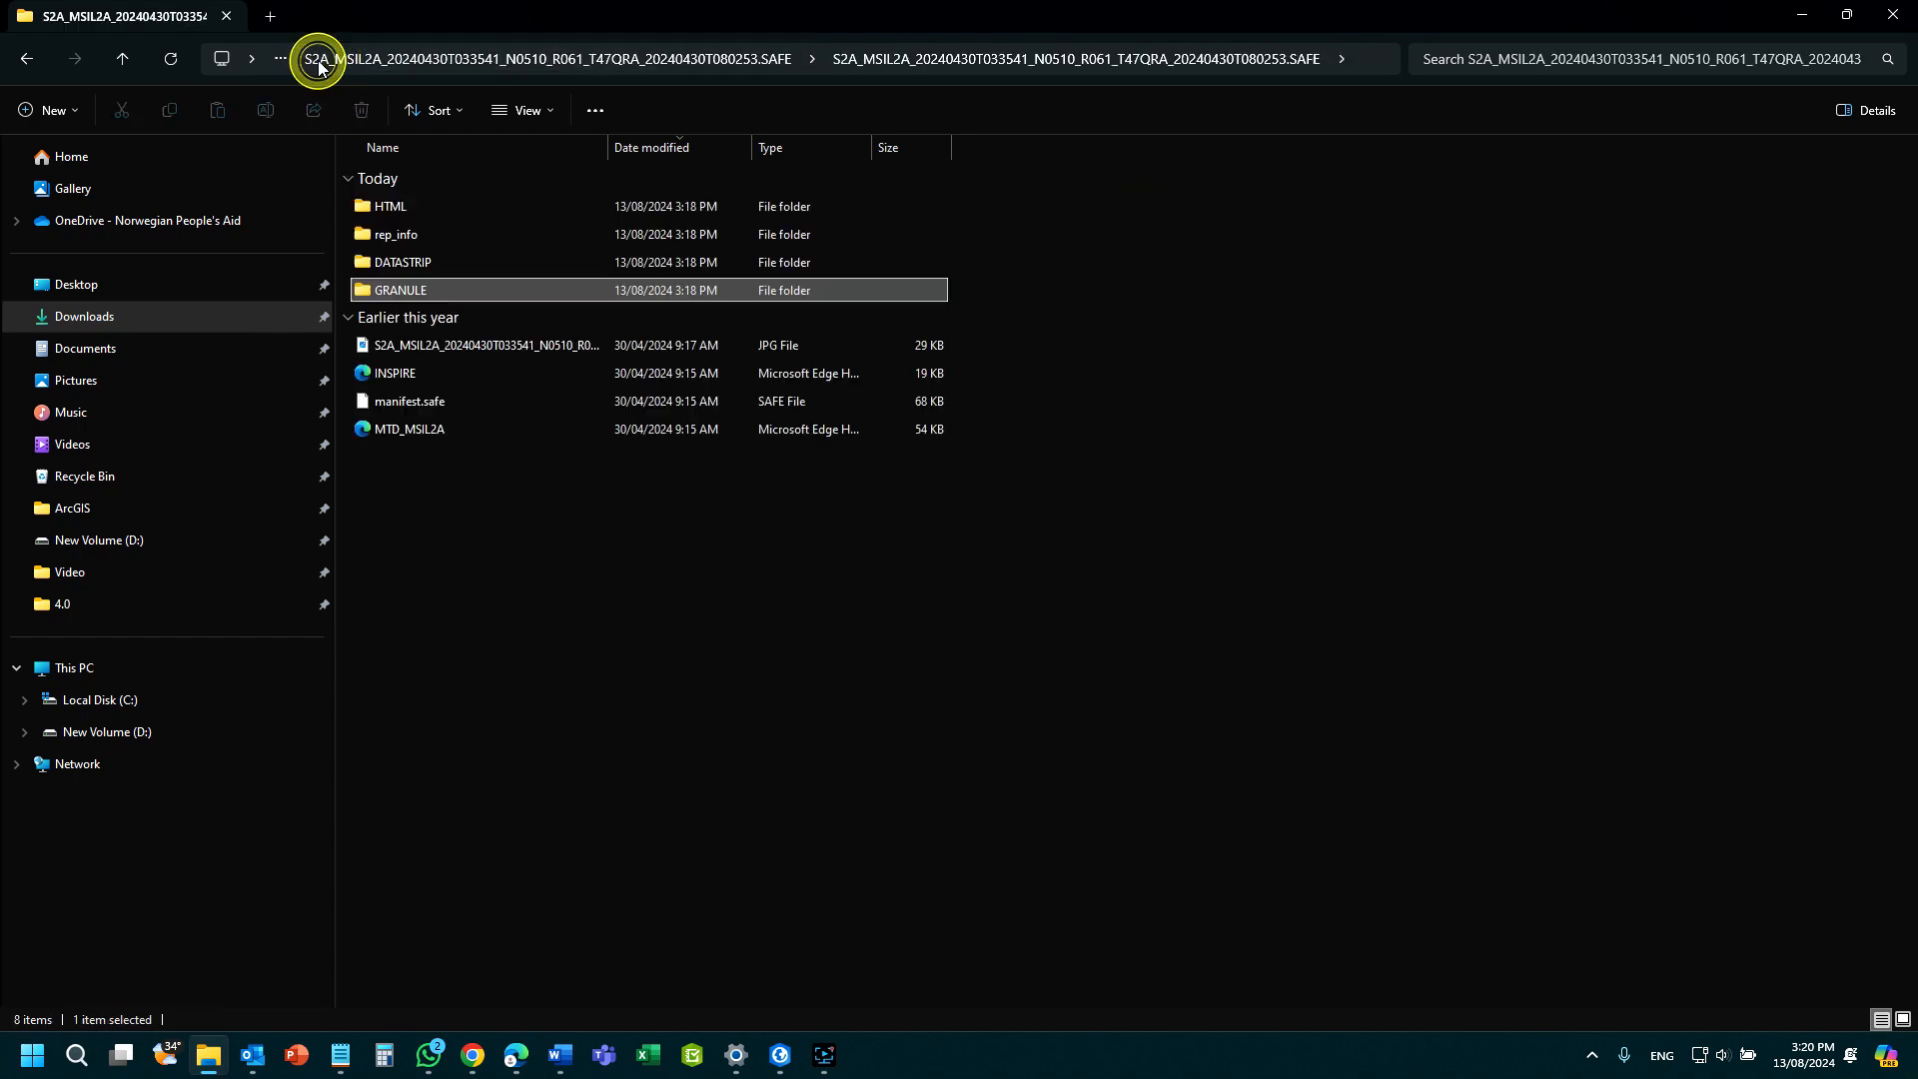
pyautogui.click(326, 70)
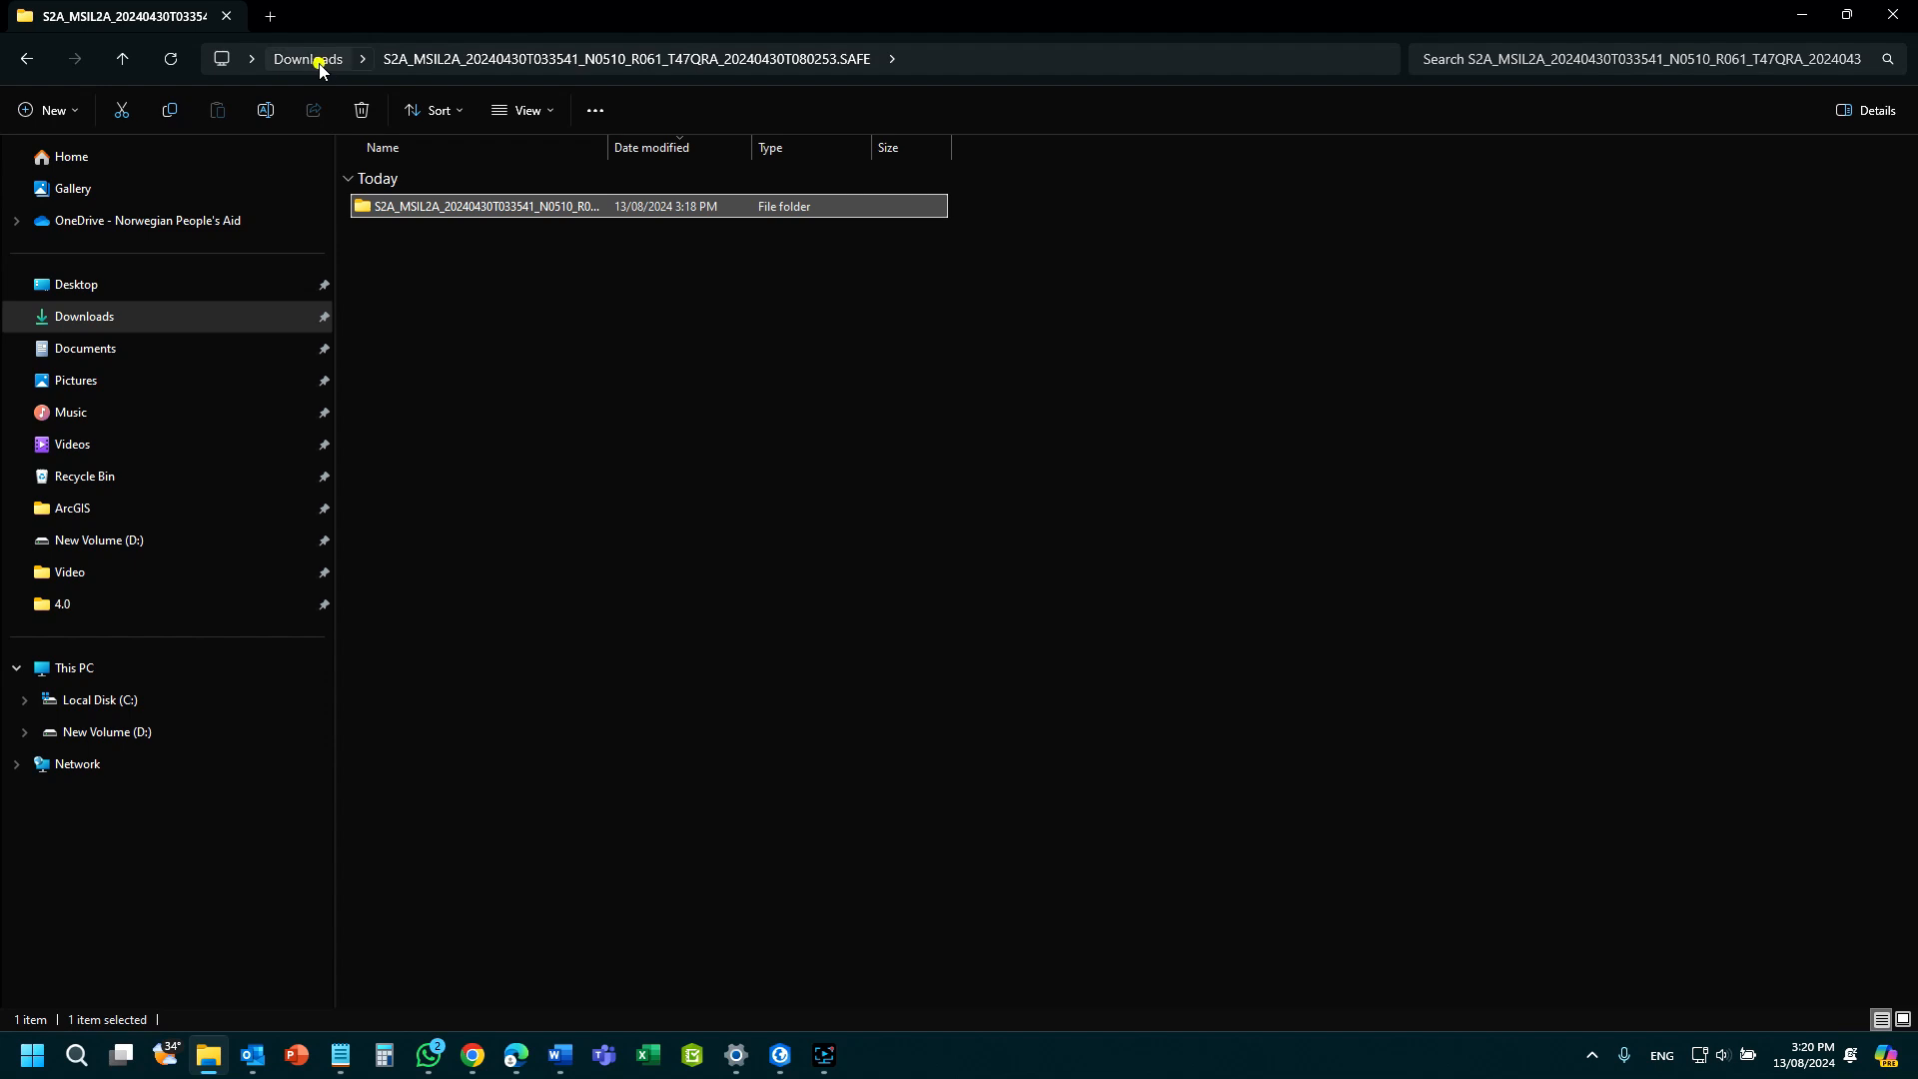
pyautogui.click(320, 62)
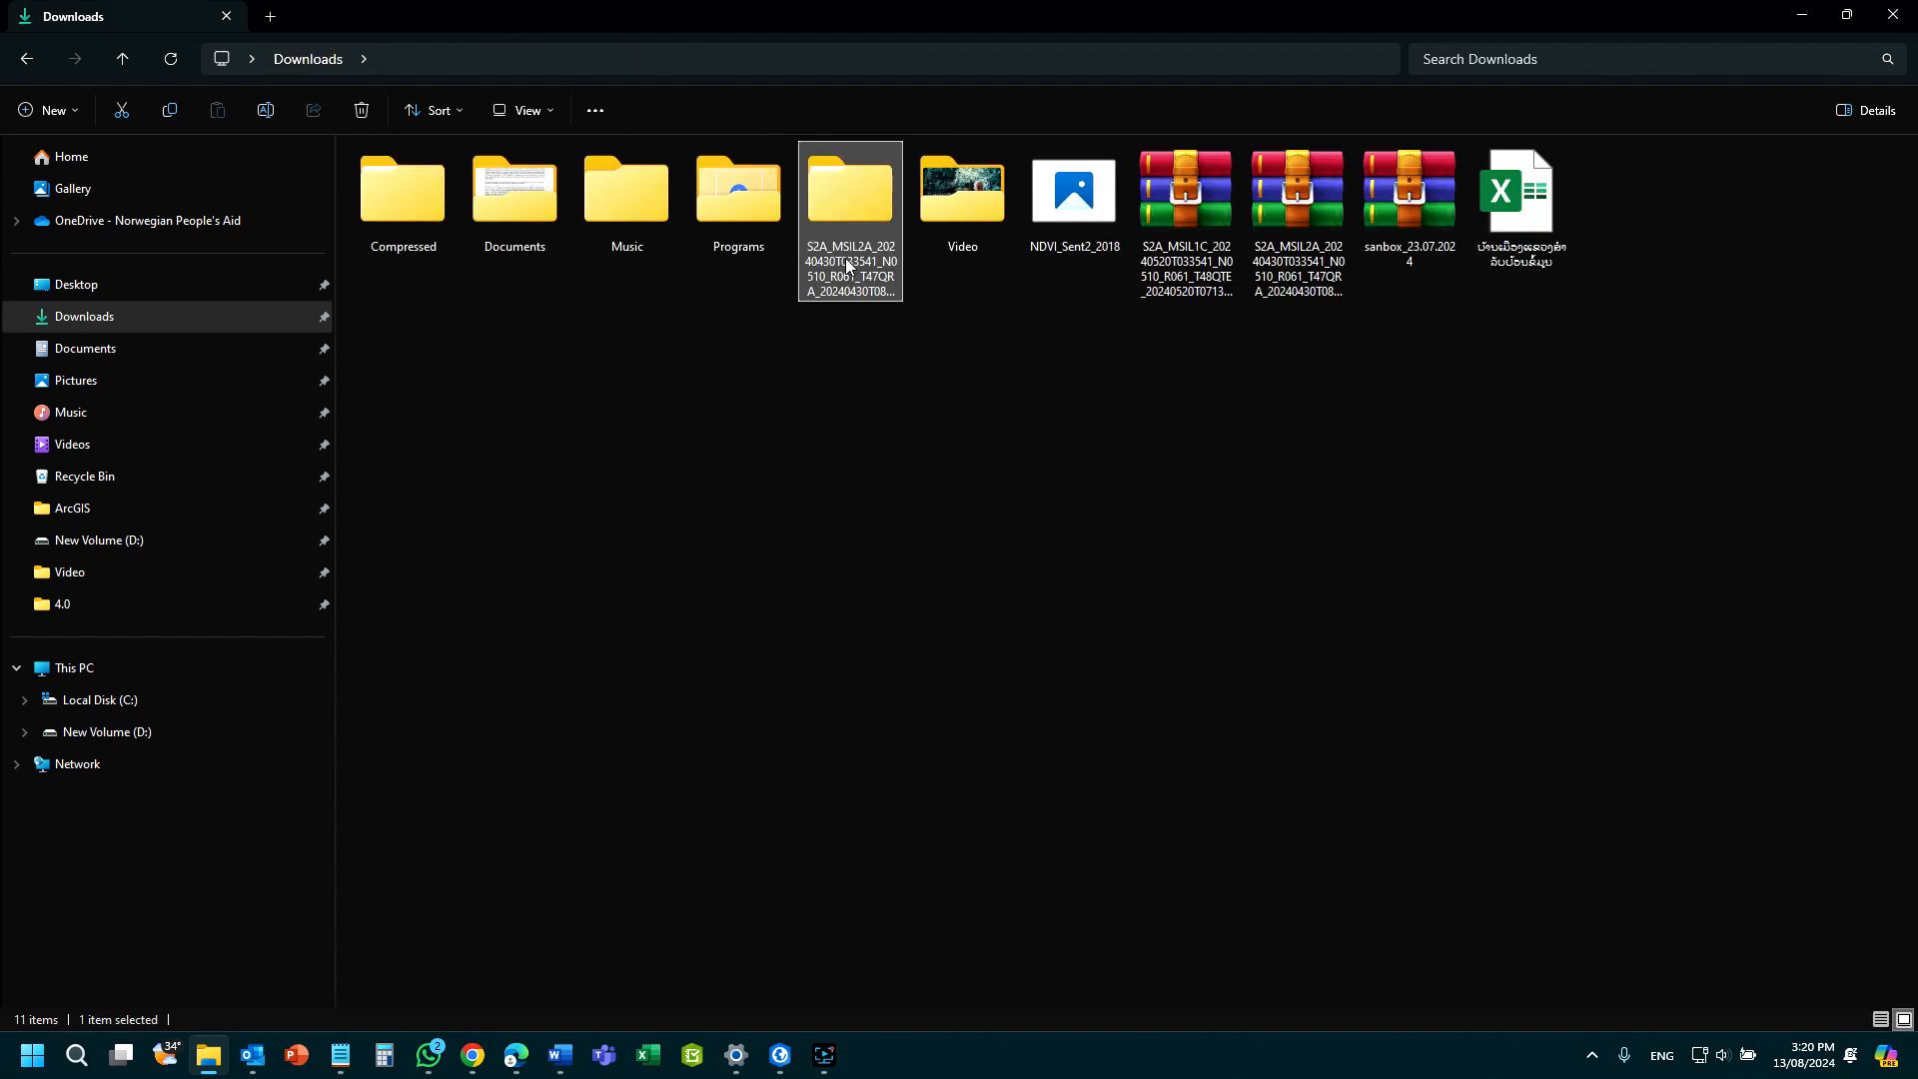
pyautogui.click(1289, 265)
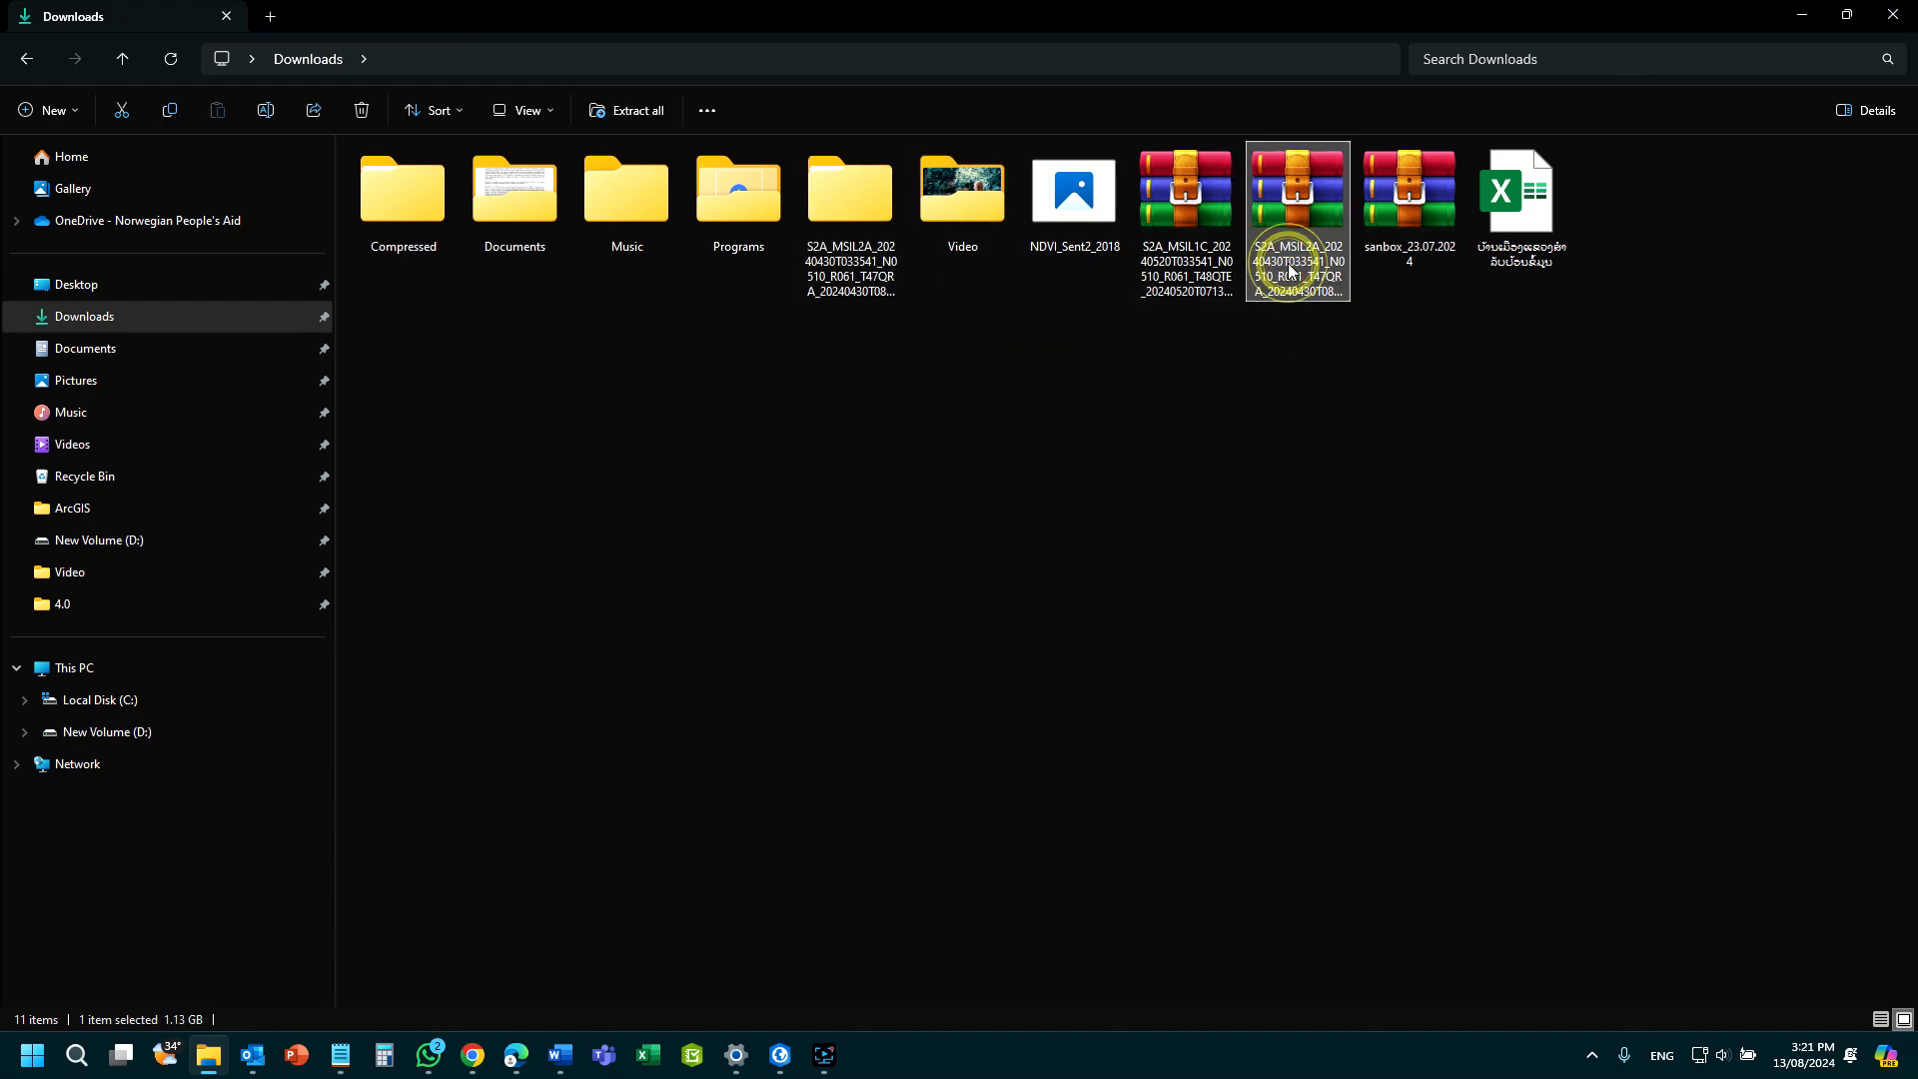
pyautogui.rightClick(1289, 202)
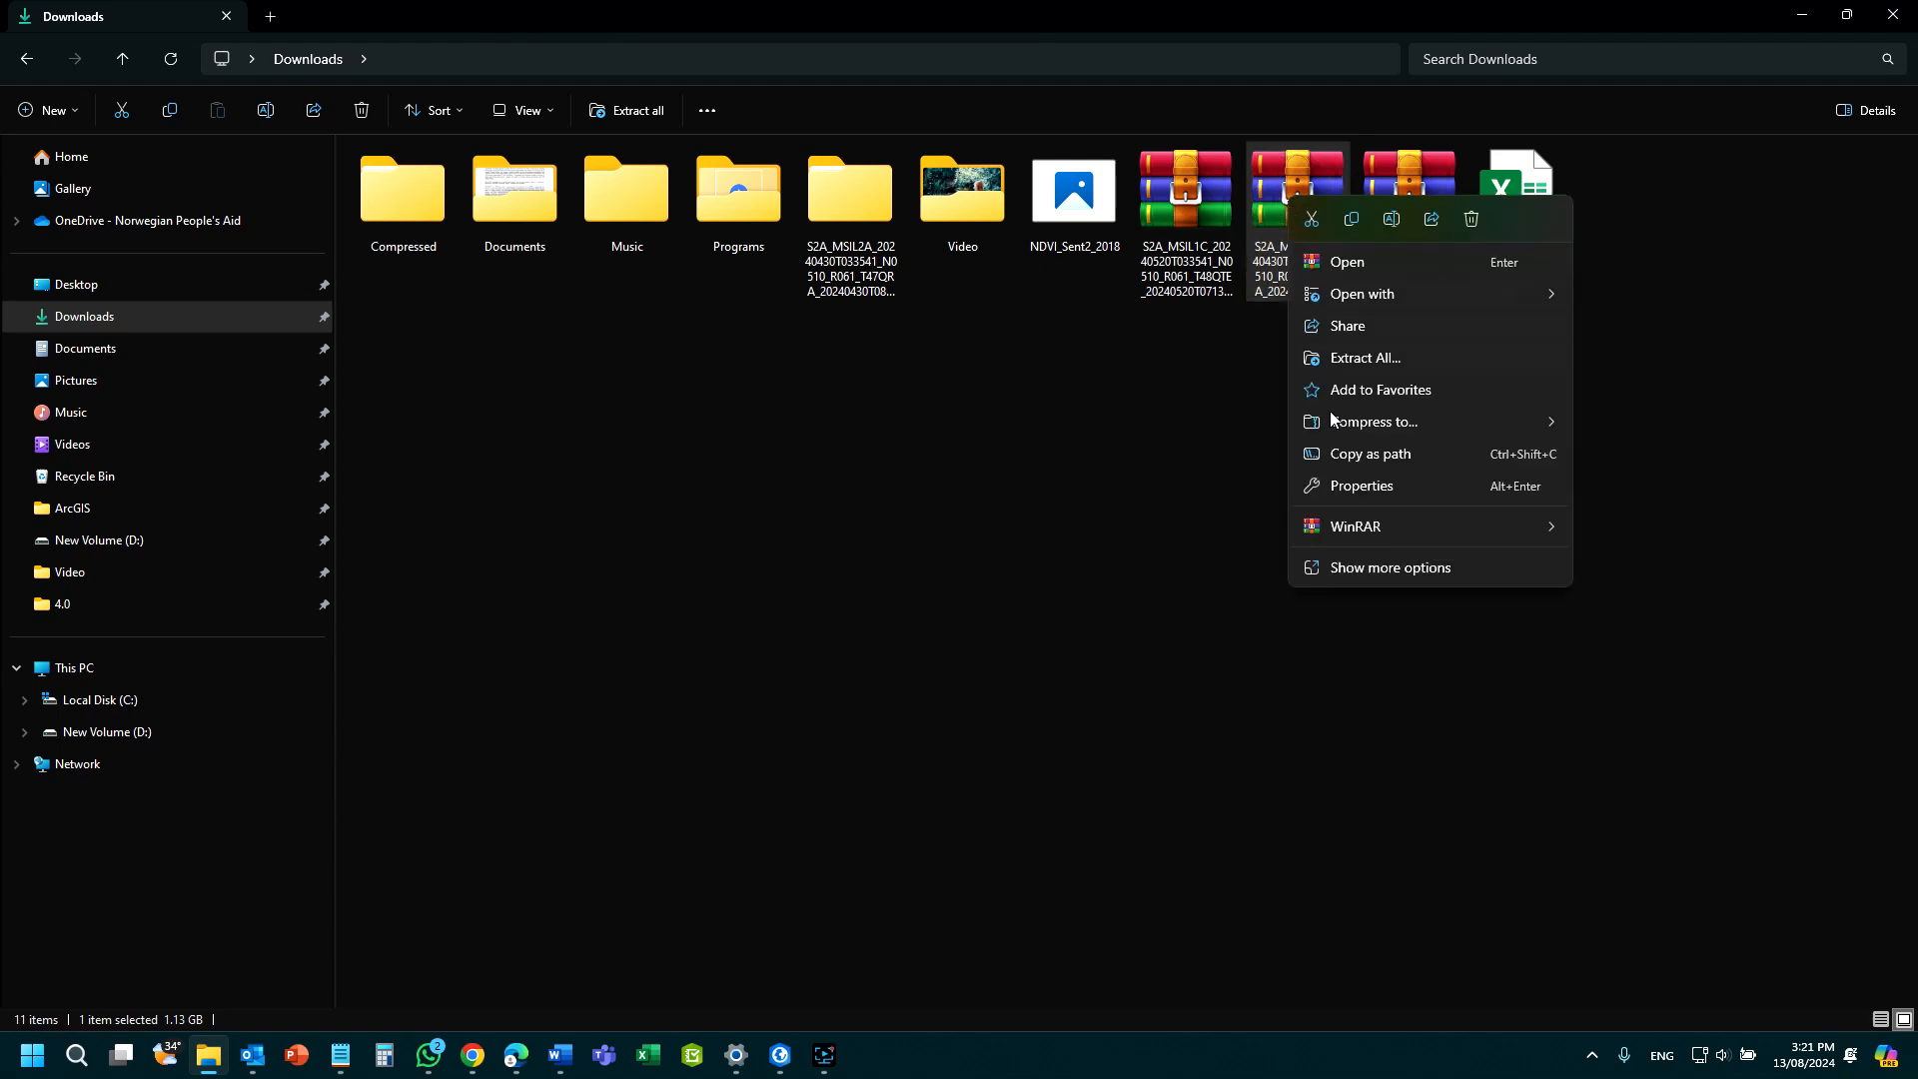
pyautogui.moveTo(1357, 535)
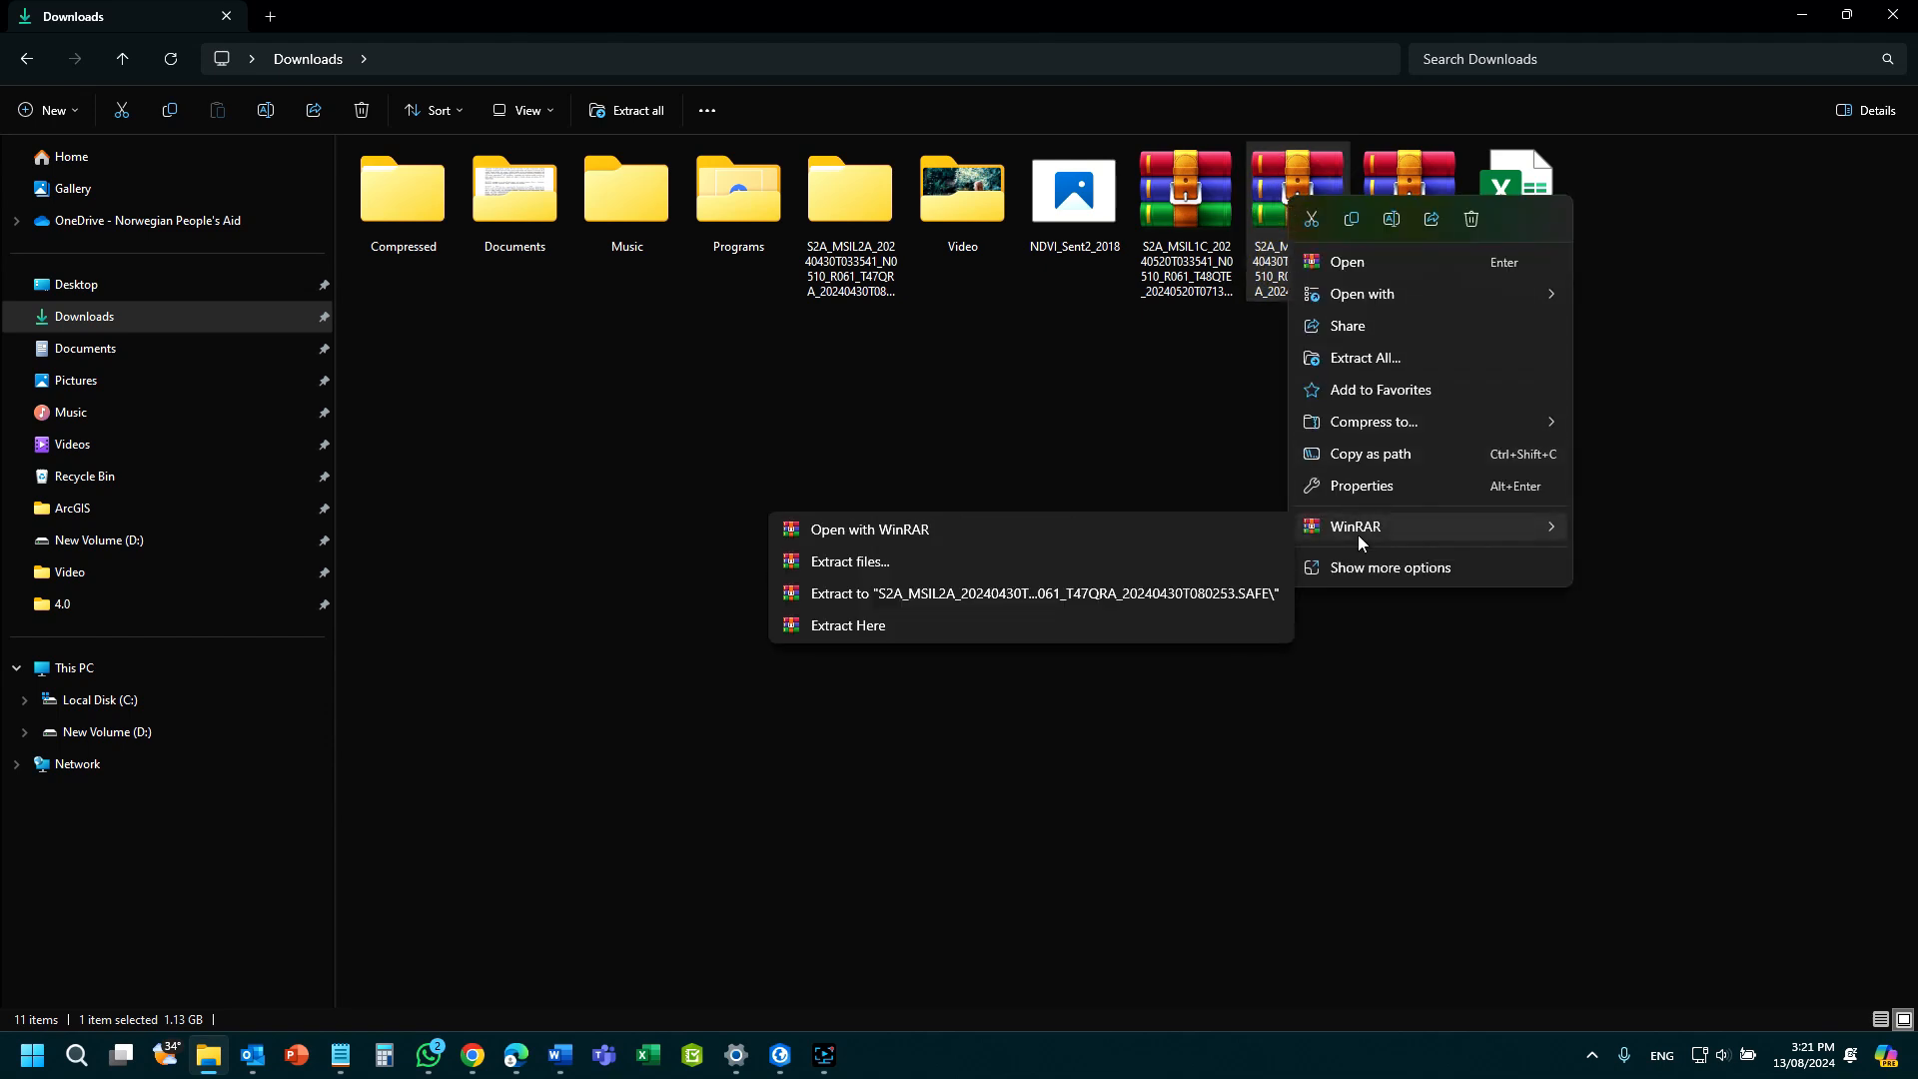
pyautogui.click(850, 562)
pyautogui.click(1018, 754)
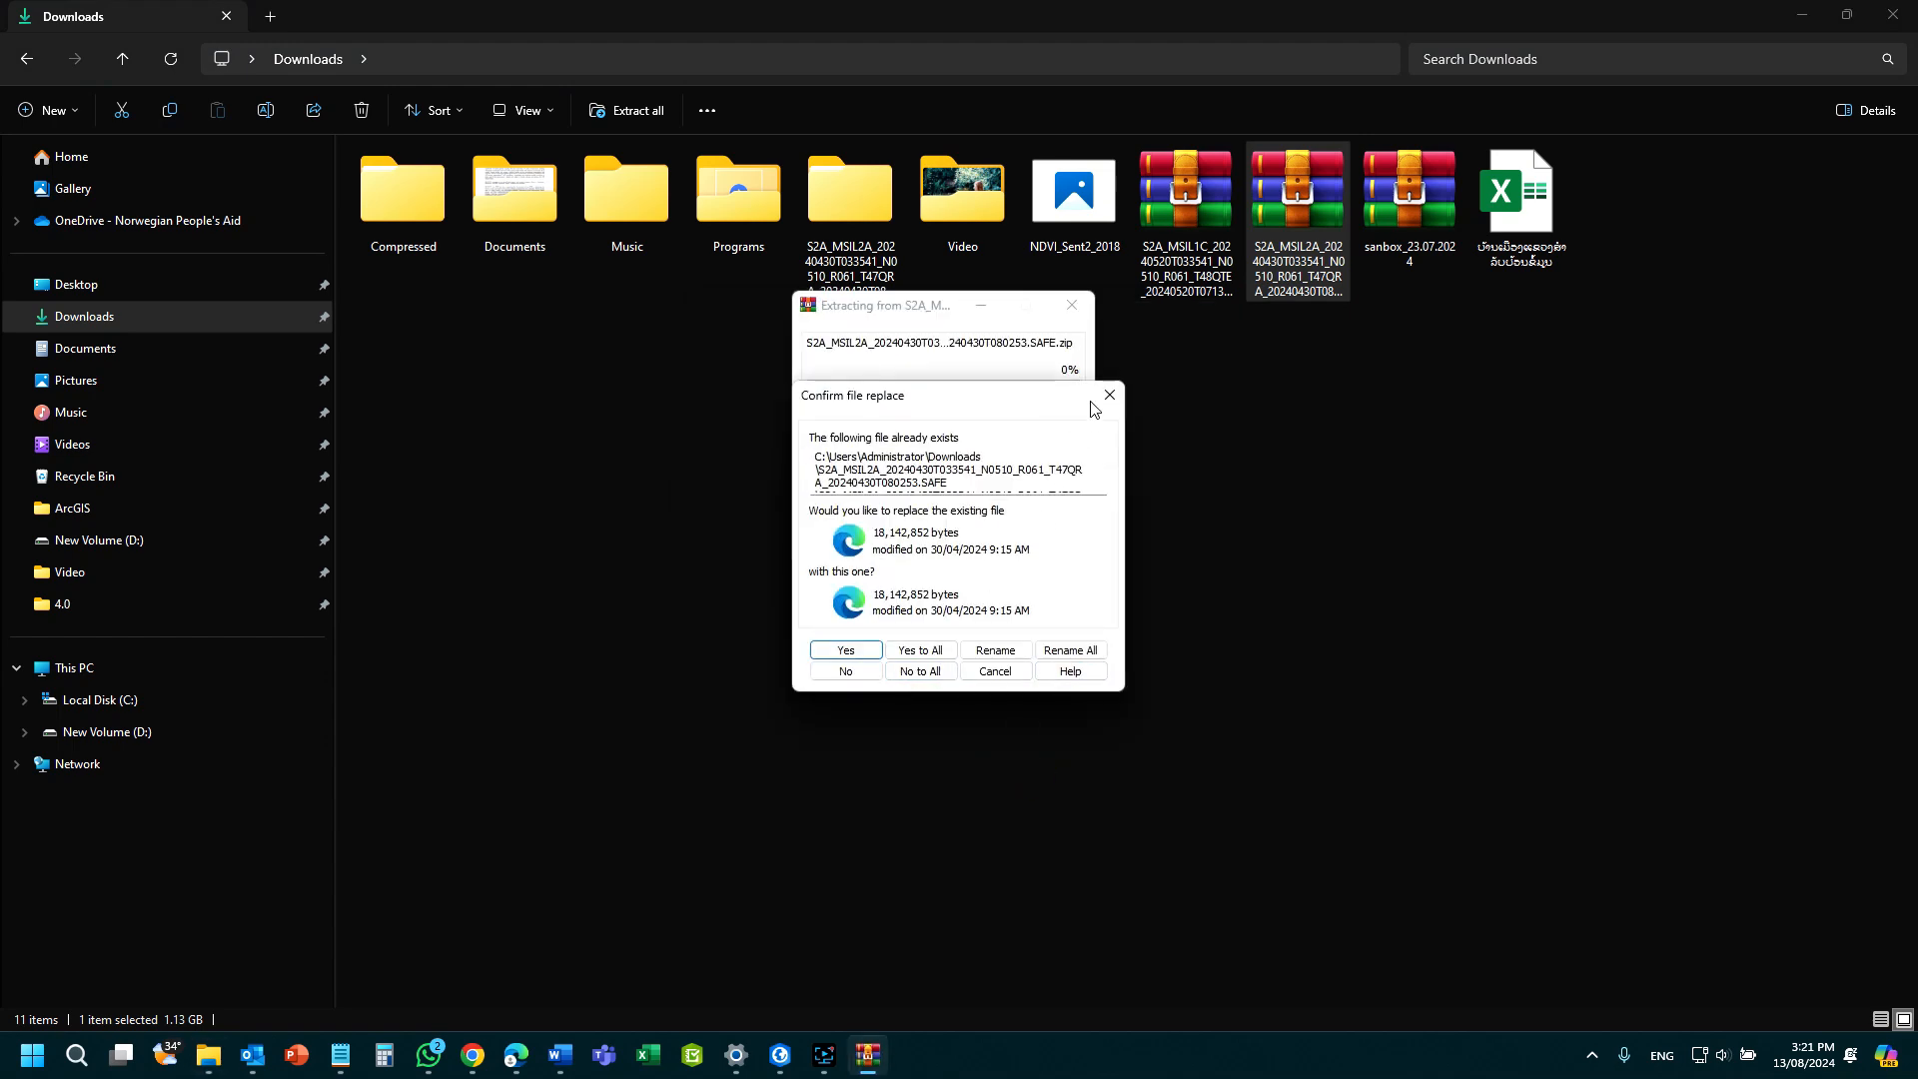
pyautogui.click(1108, 395)
pyautogui.click(1273, 377)
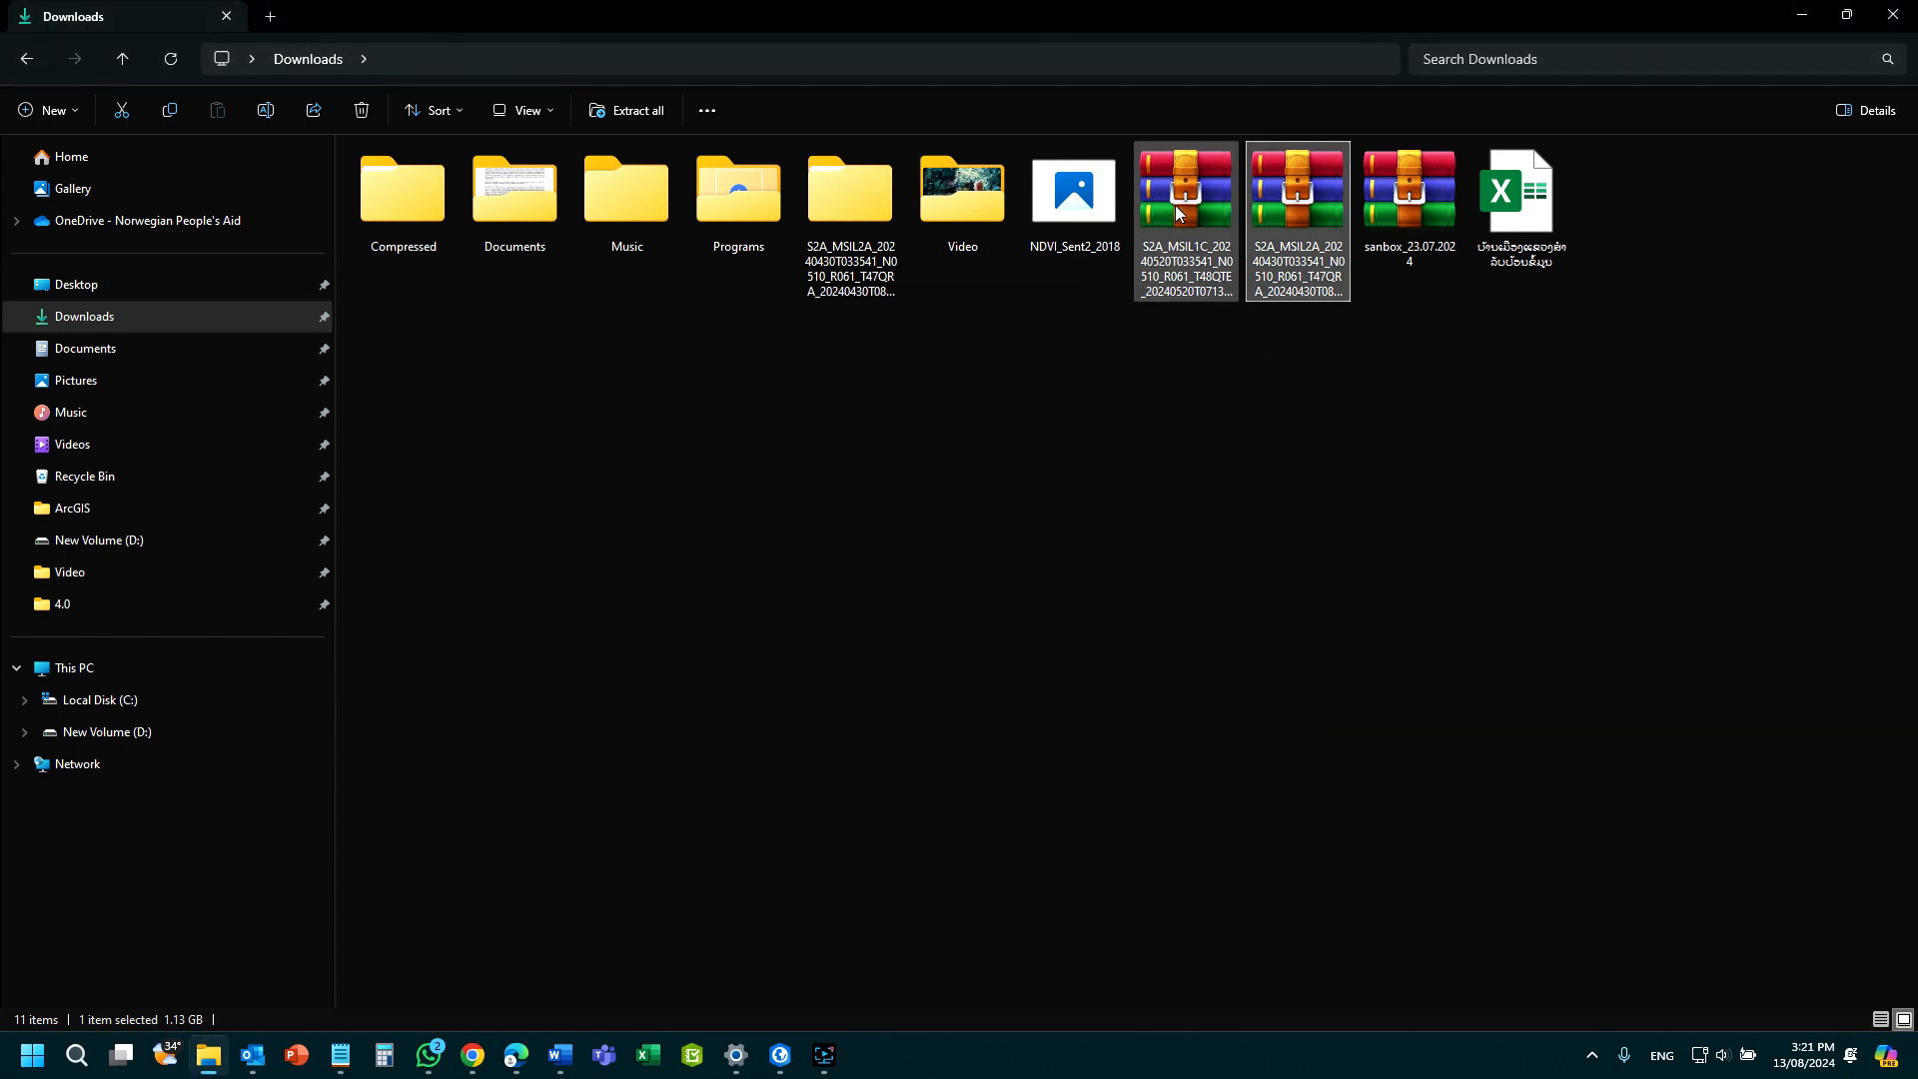
# Extract the S2A_MSIL1C T48QTE archive of 20240520 with WinRAR into its own folder in Downloads.
pyautogui.rightClick(1176, 213)
pyautogui.moveTo(1258, 537)
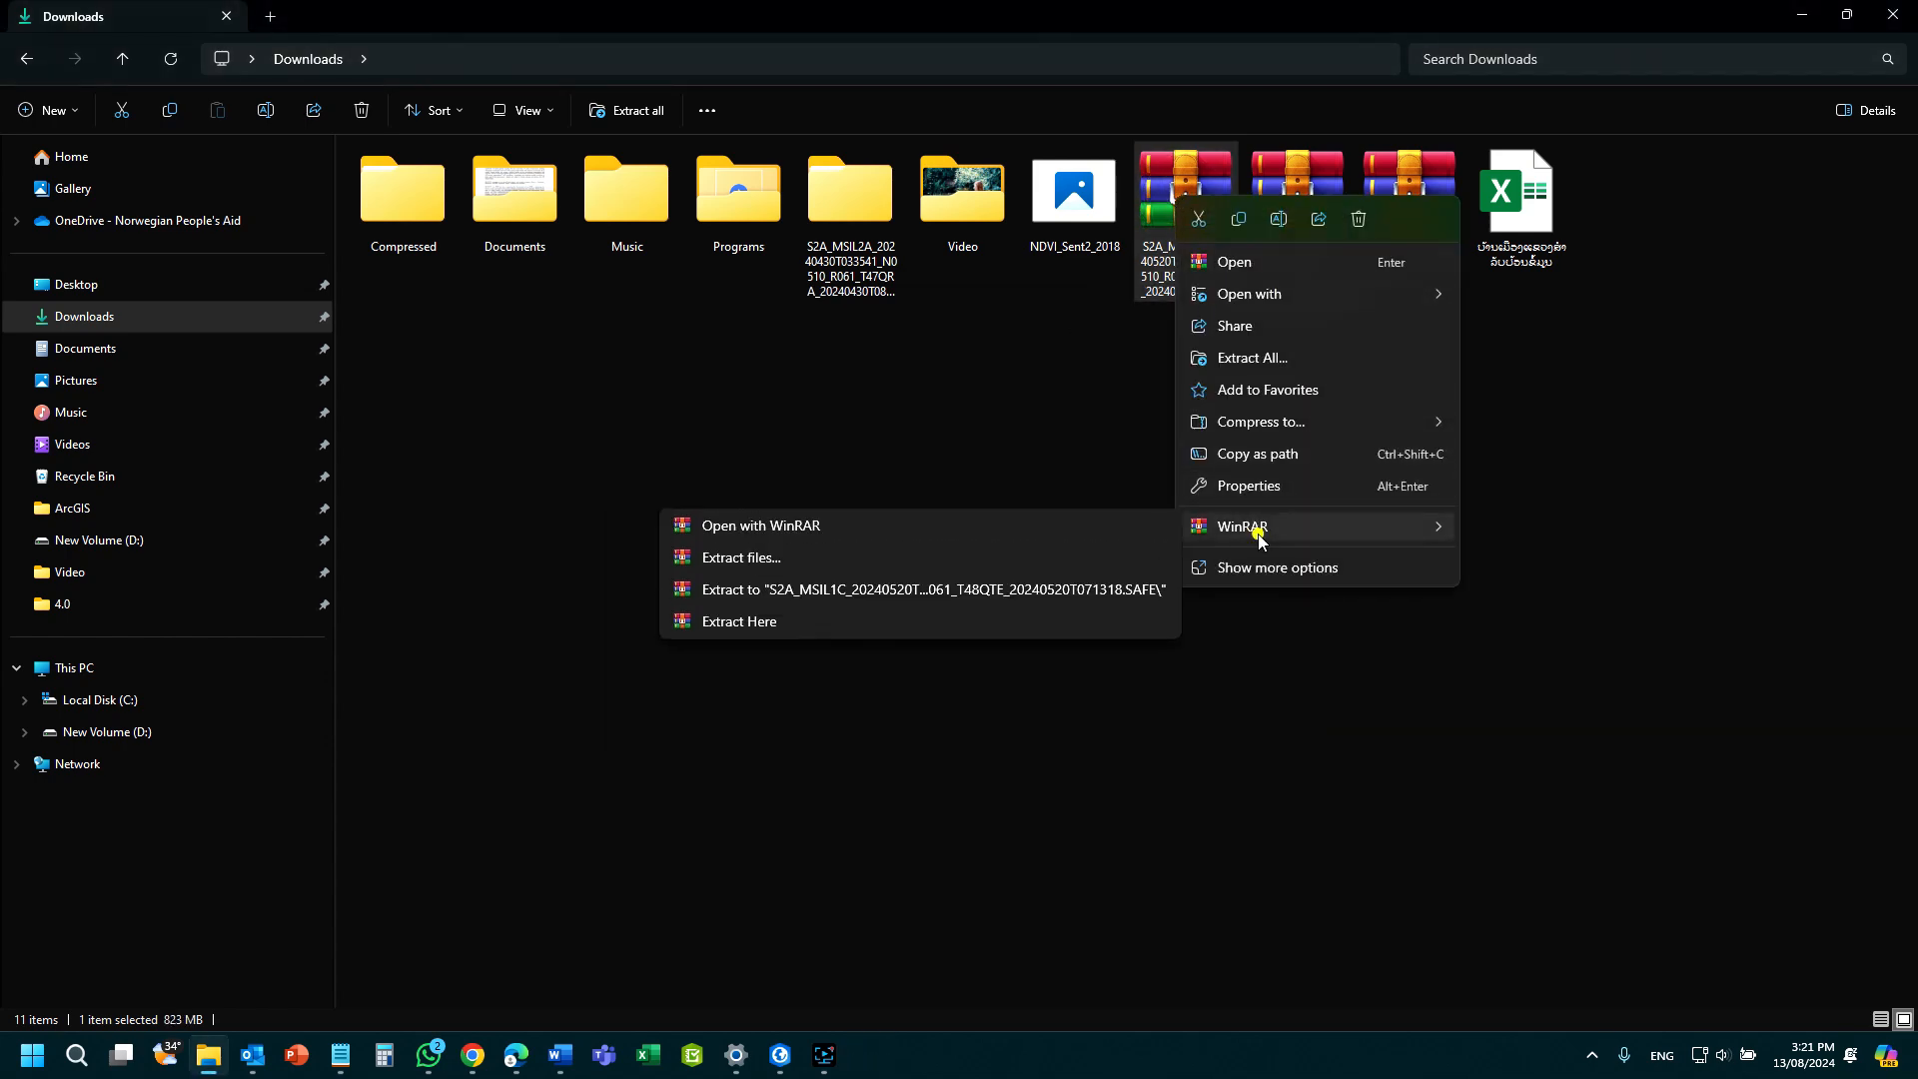
pyautogui.click(845, 560)
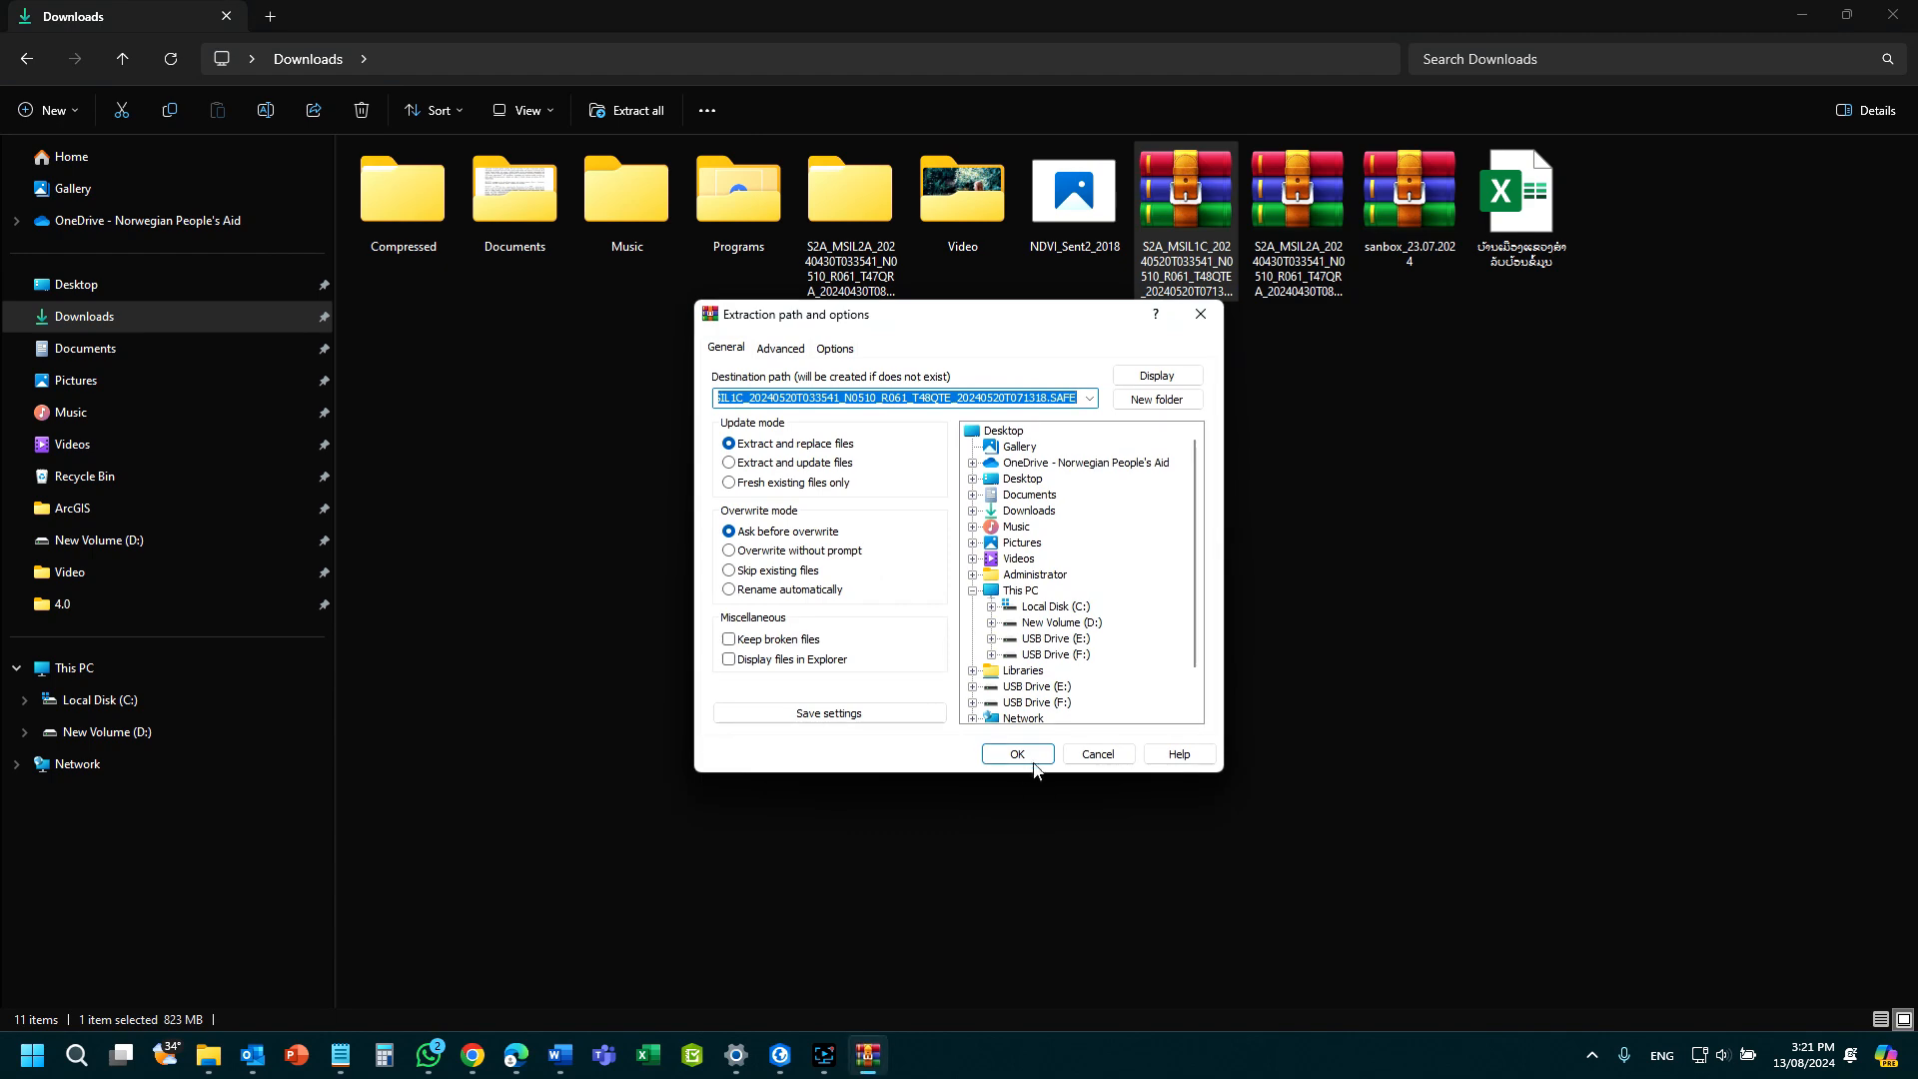
pyautogui.click(1034, 763)
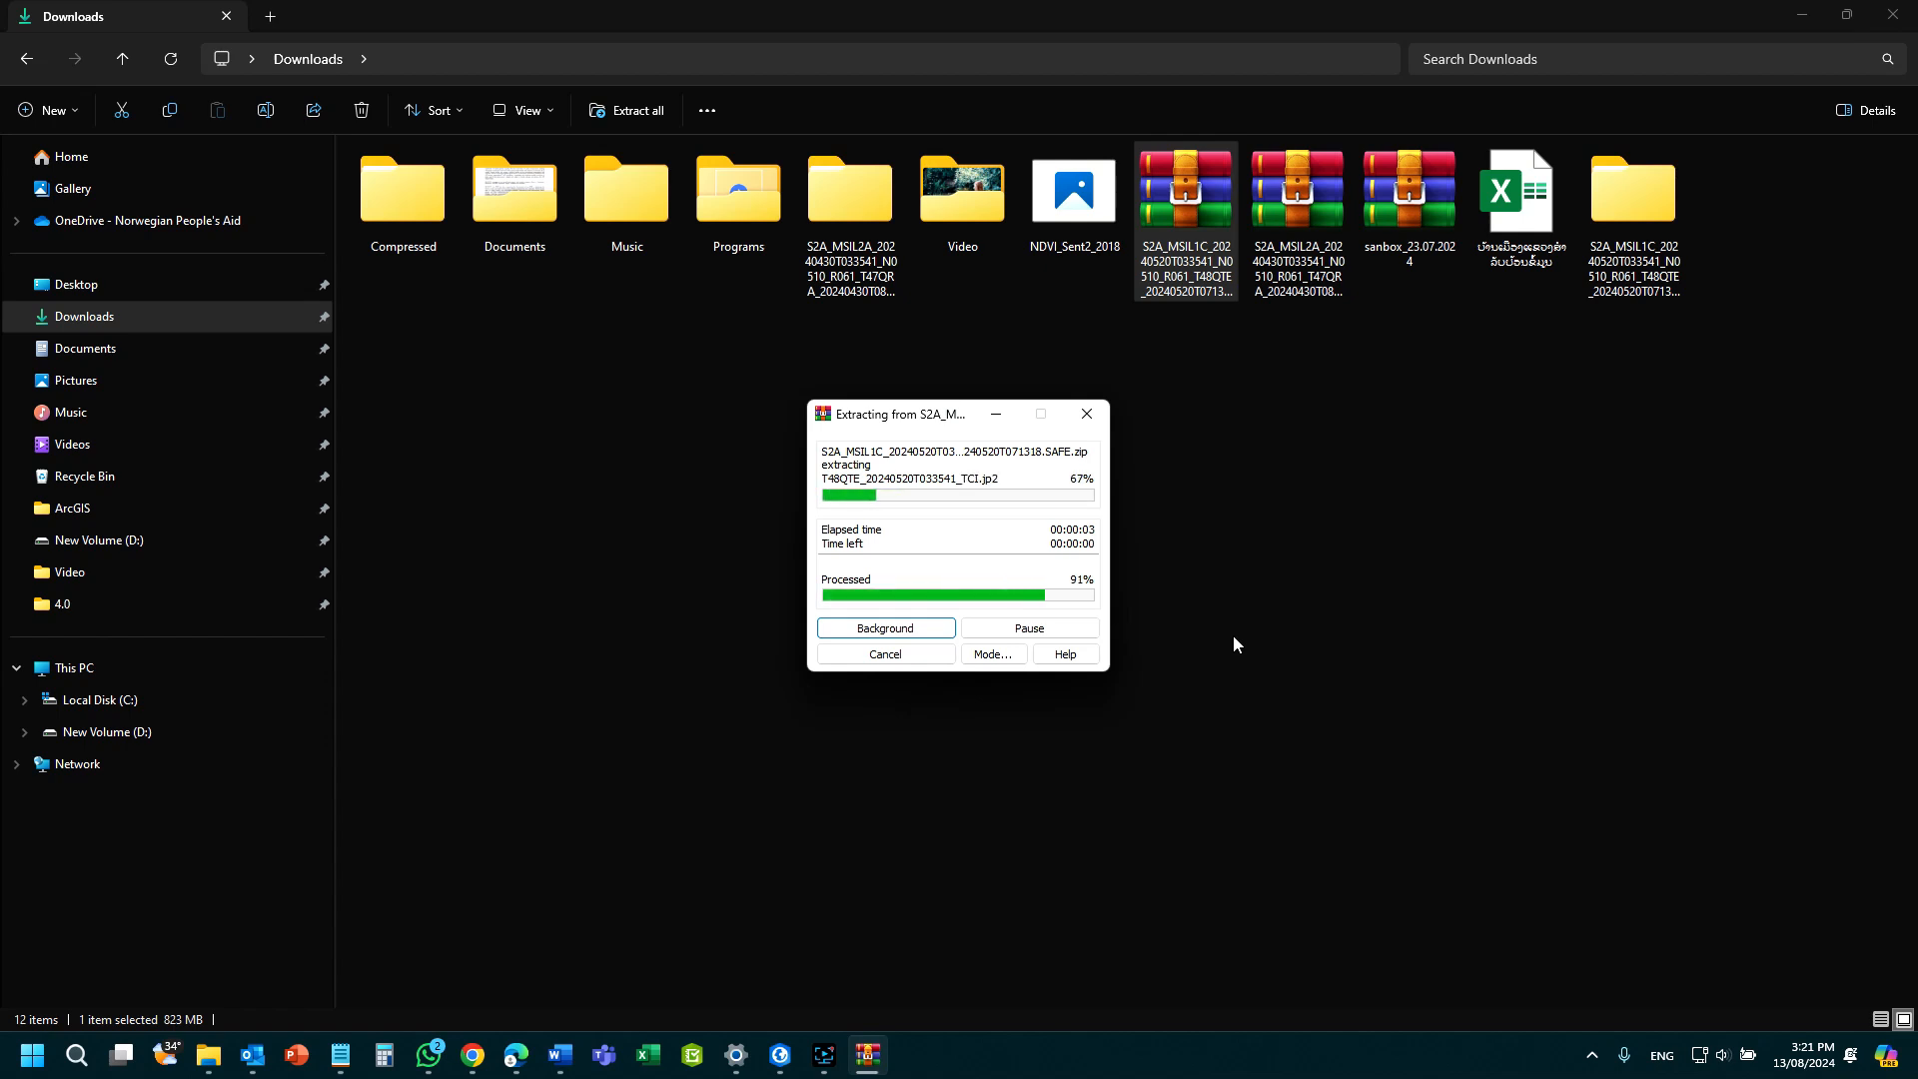
# Open the IMG_DATA folder inside GRANULE of the extracted T48QTE product.
pyautogui.doubleClick(1626, 222)
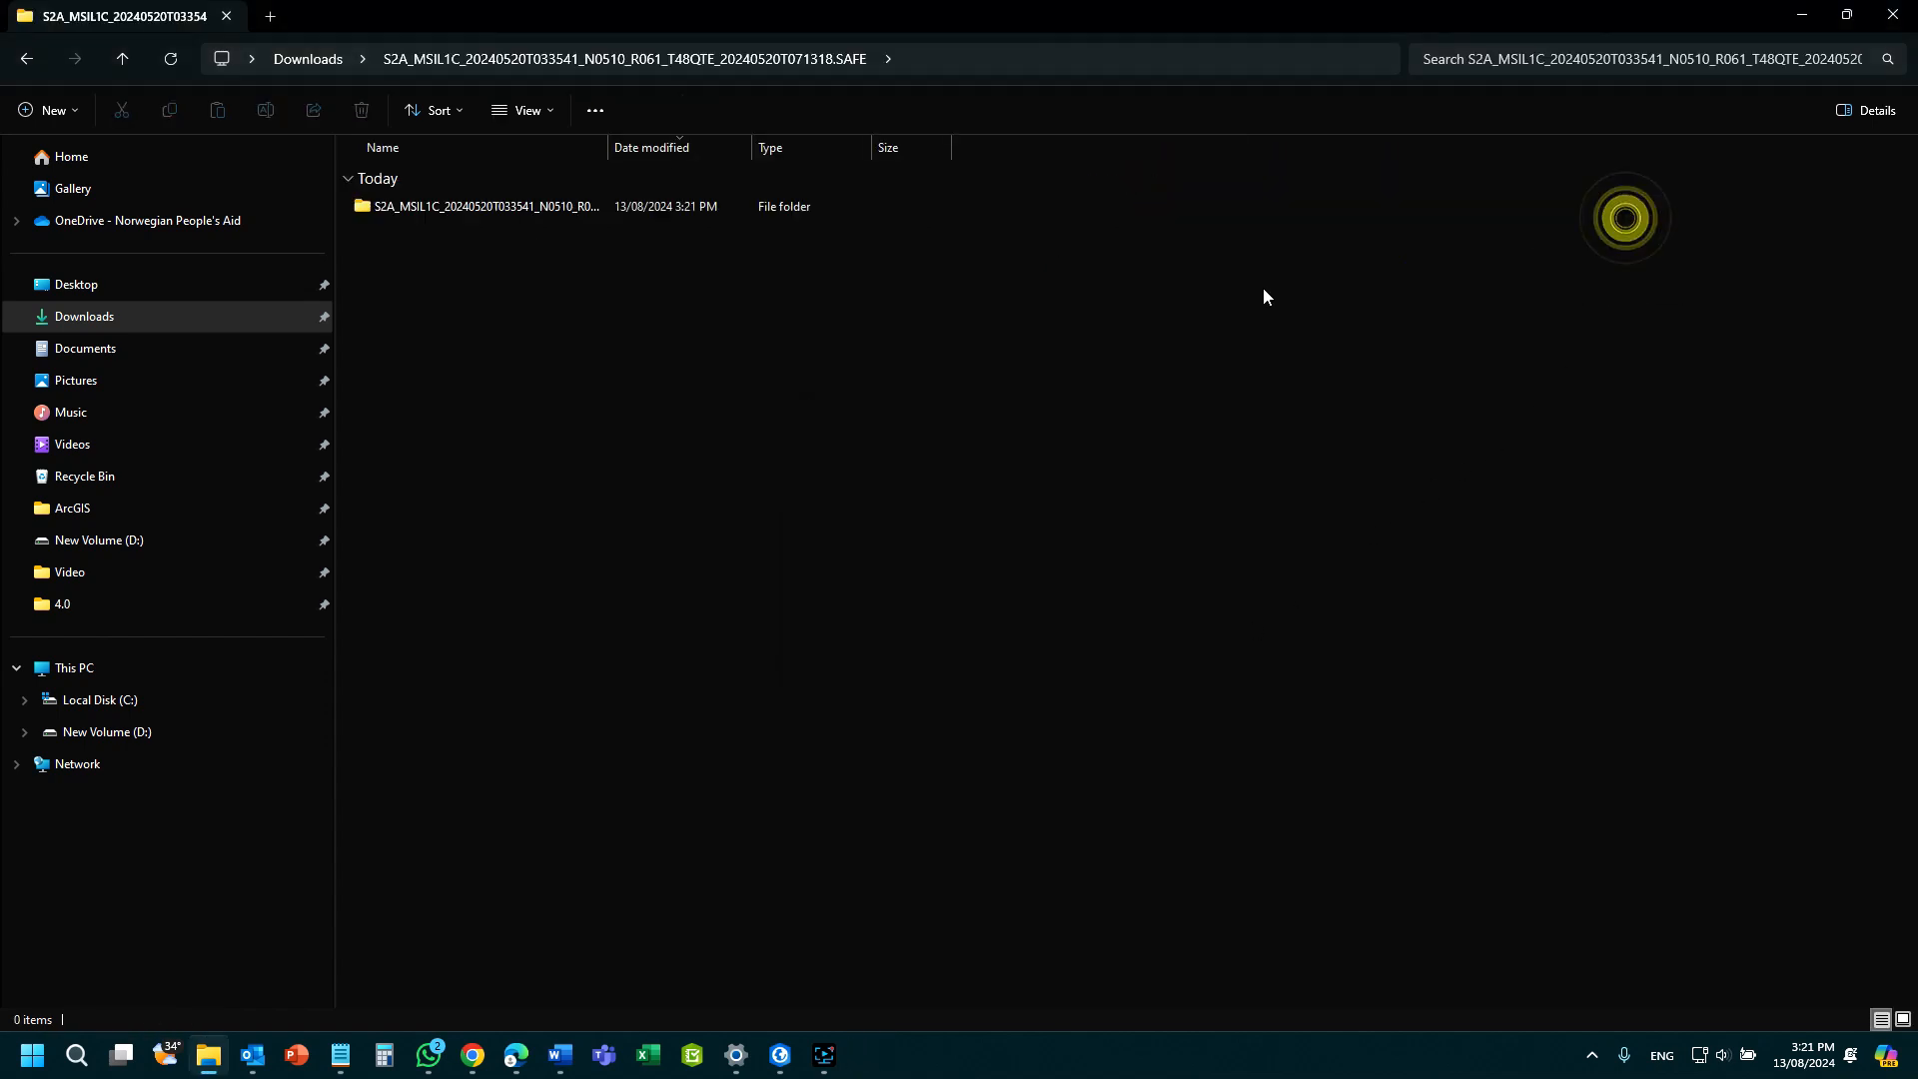
pyautogui.doubleClick(381, 205)
pyautogui.doubleClick(402, 290)
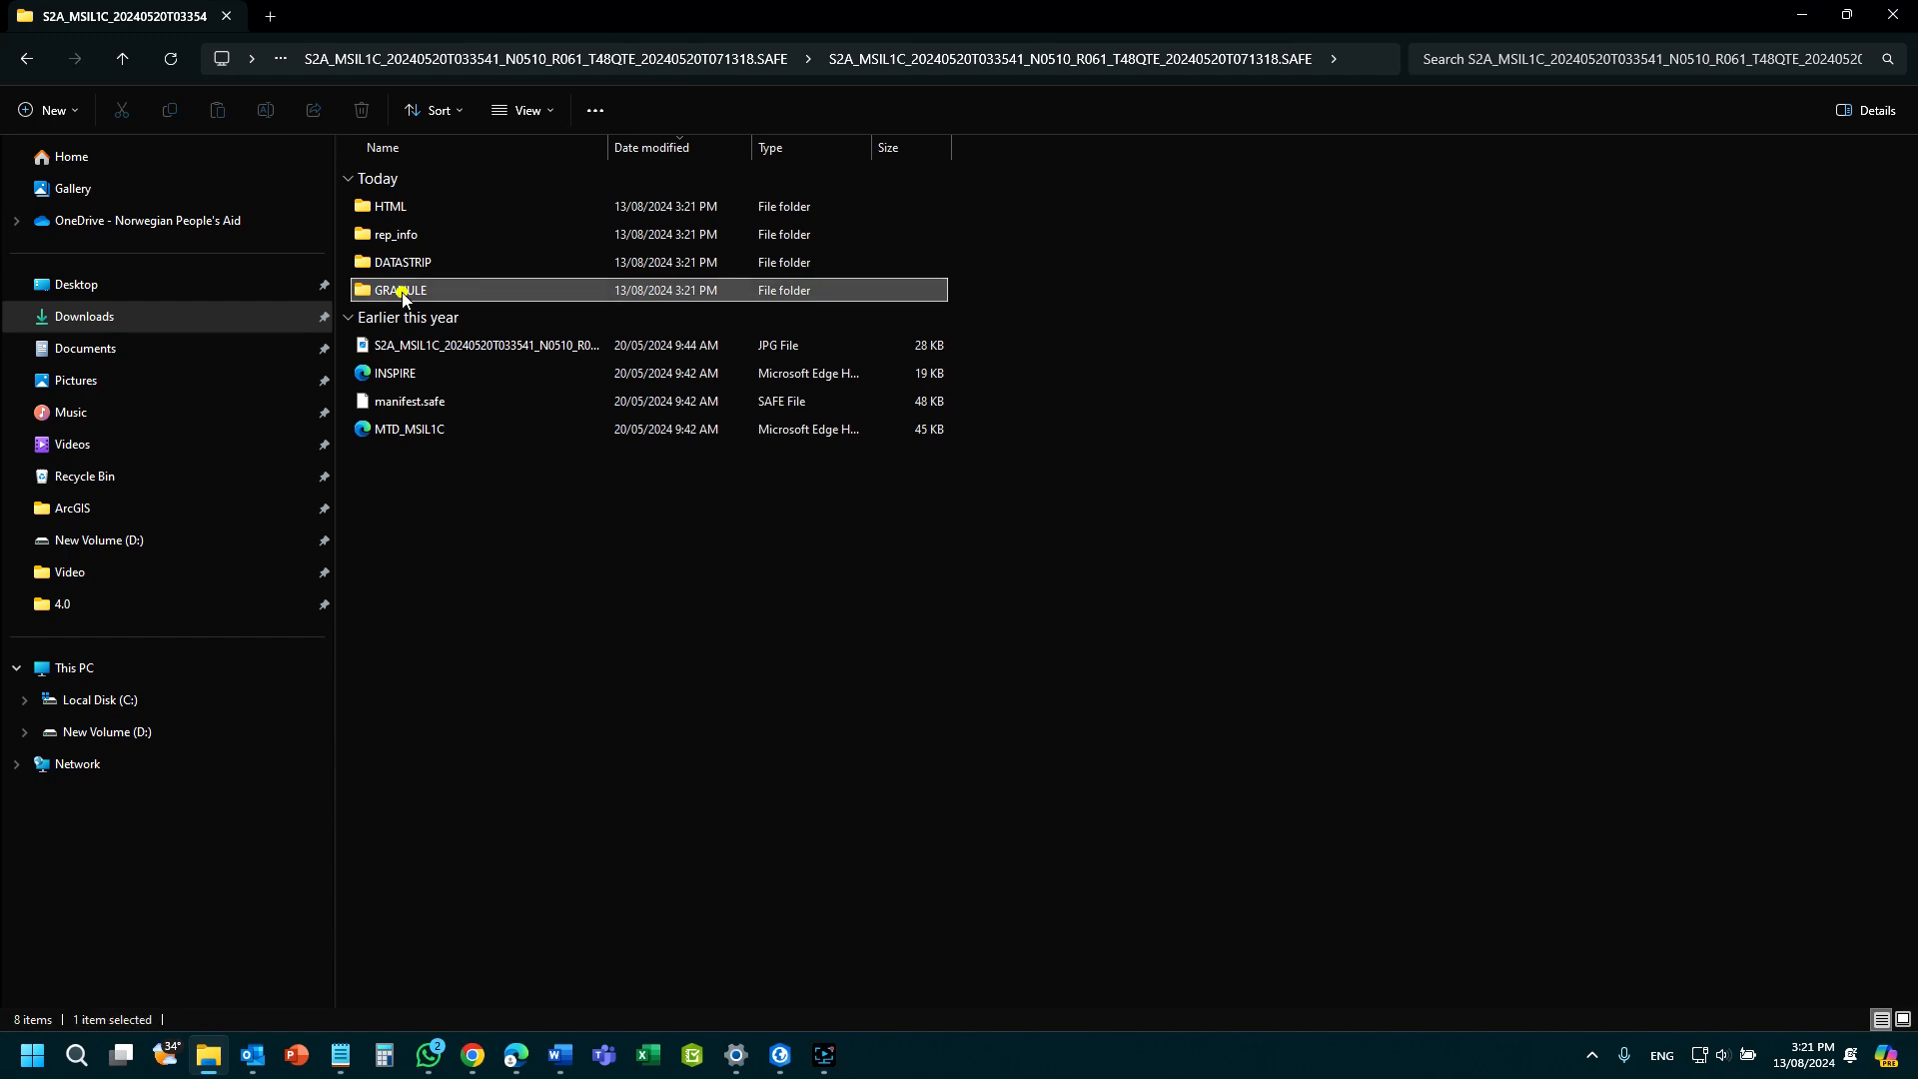
pyautogui.doubleClick(447, 206)
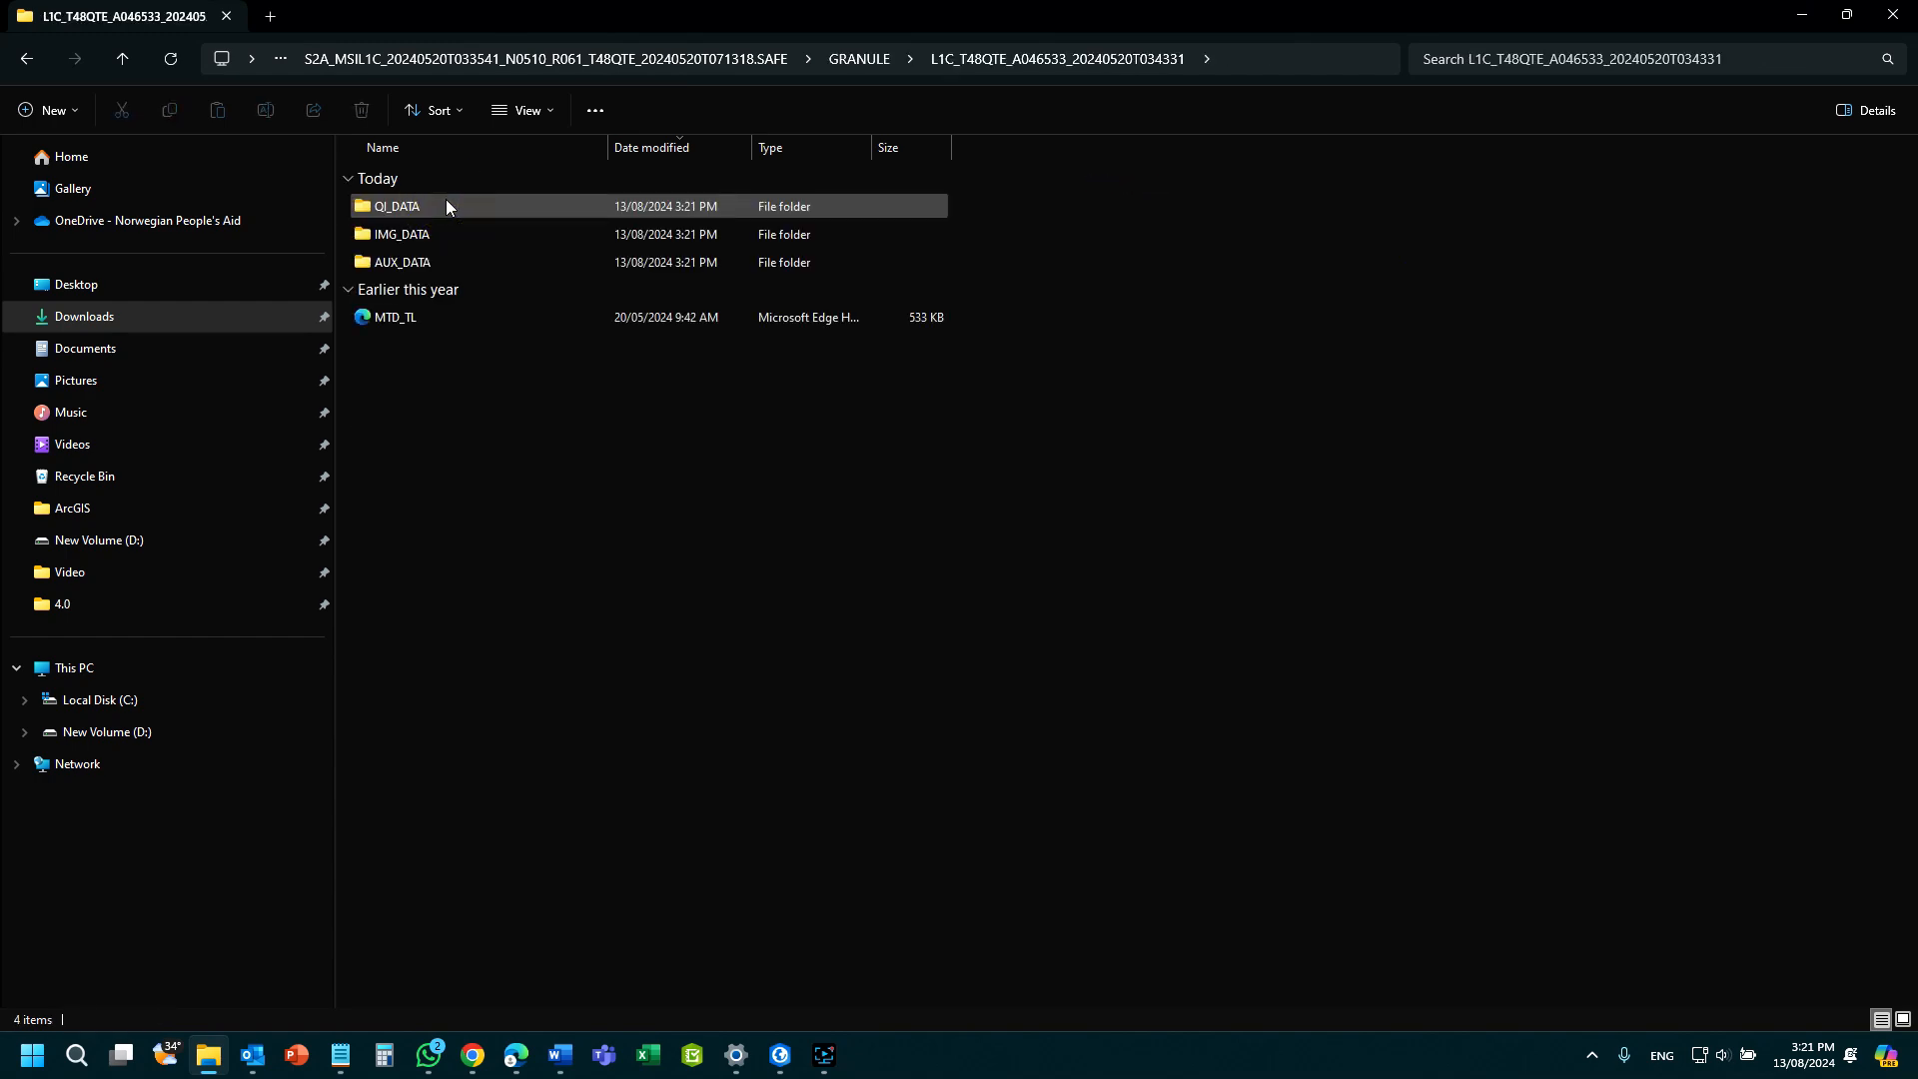
pyautogui.doubleClick(412, 236)
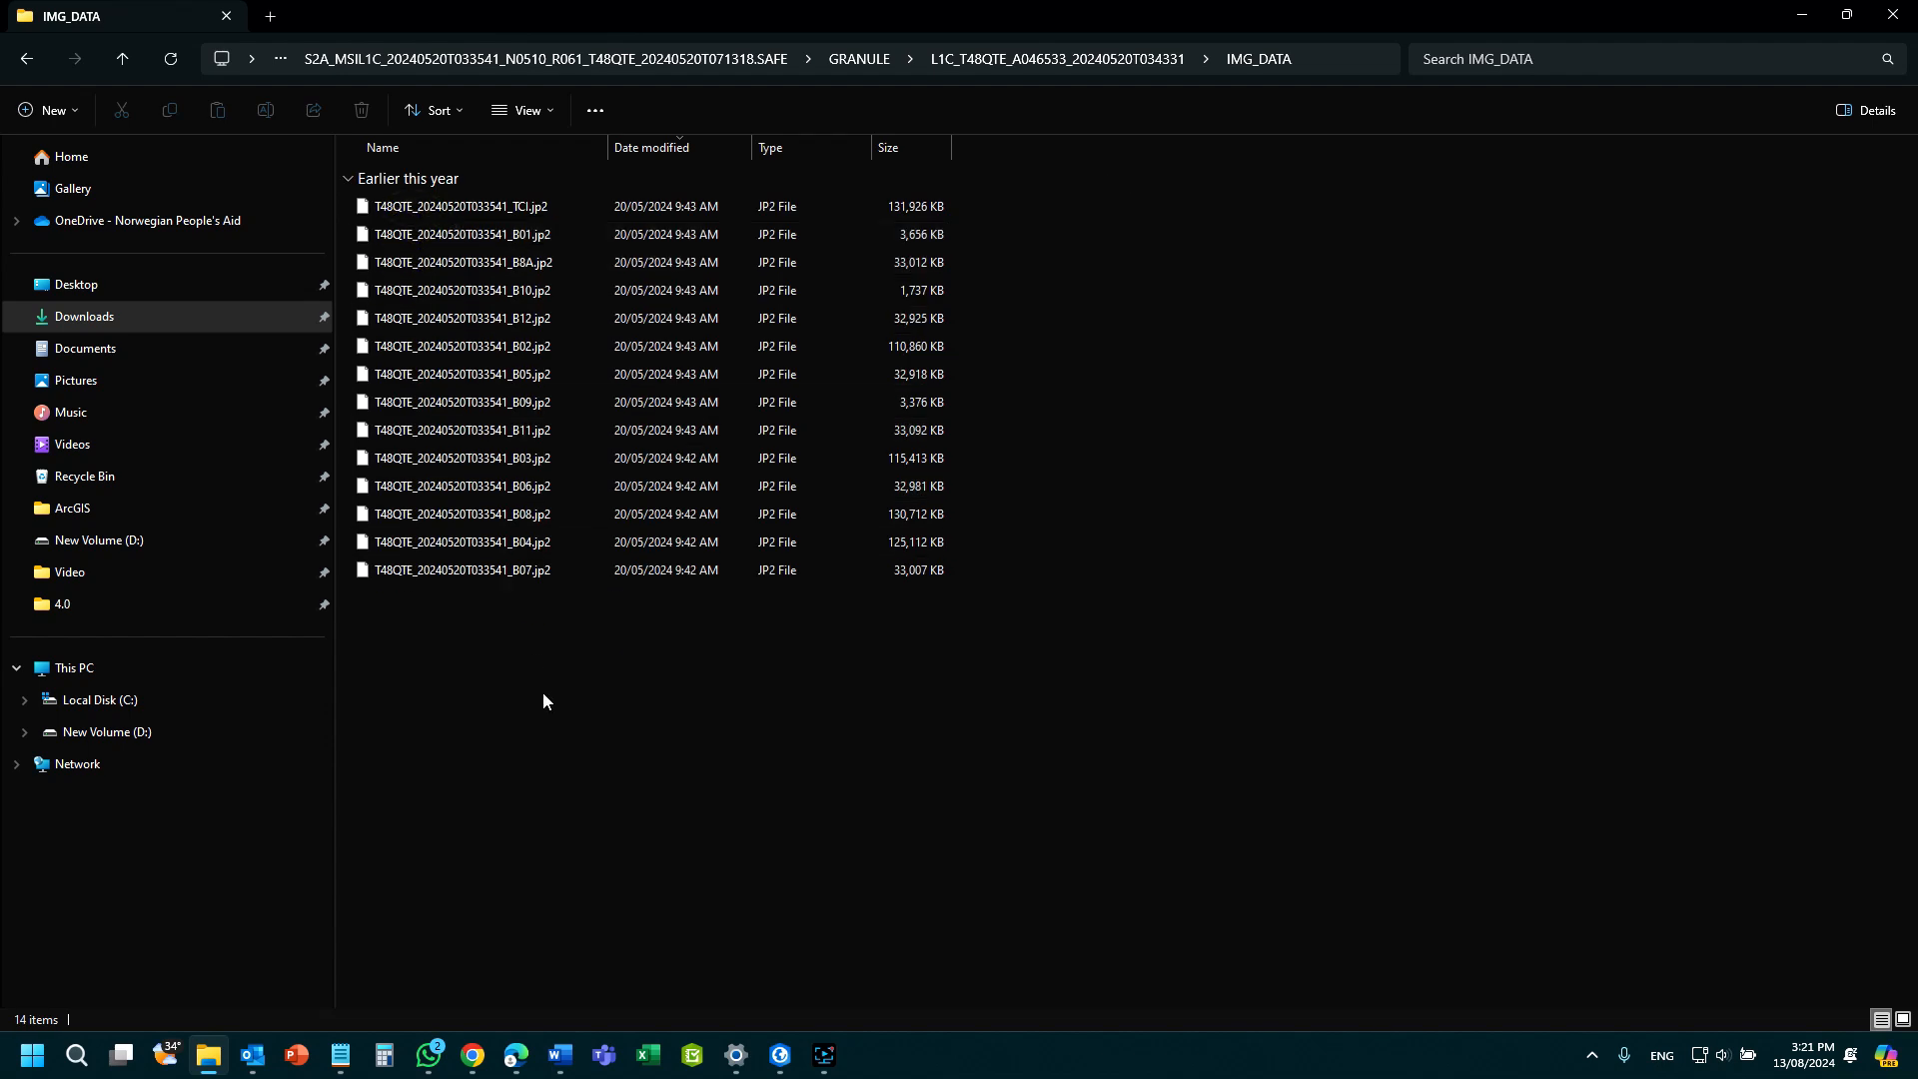
# Add T48QTE_20240520T033541_TCI.jp2 to the ArcGIS Pro map above the T47QRA TCI layer and inspect the city along the river up close.
pyautogui.moveTo(402, 207); pyautogui.dragTo(782, 1066)
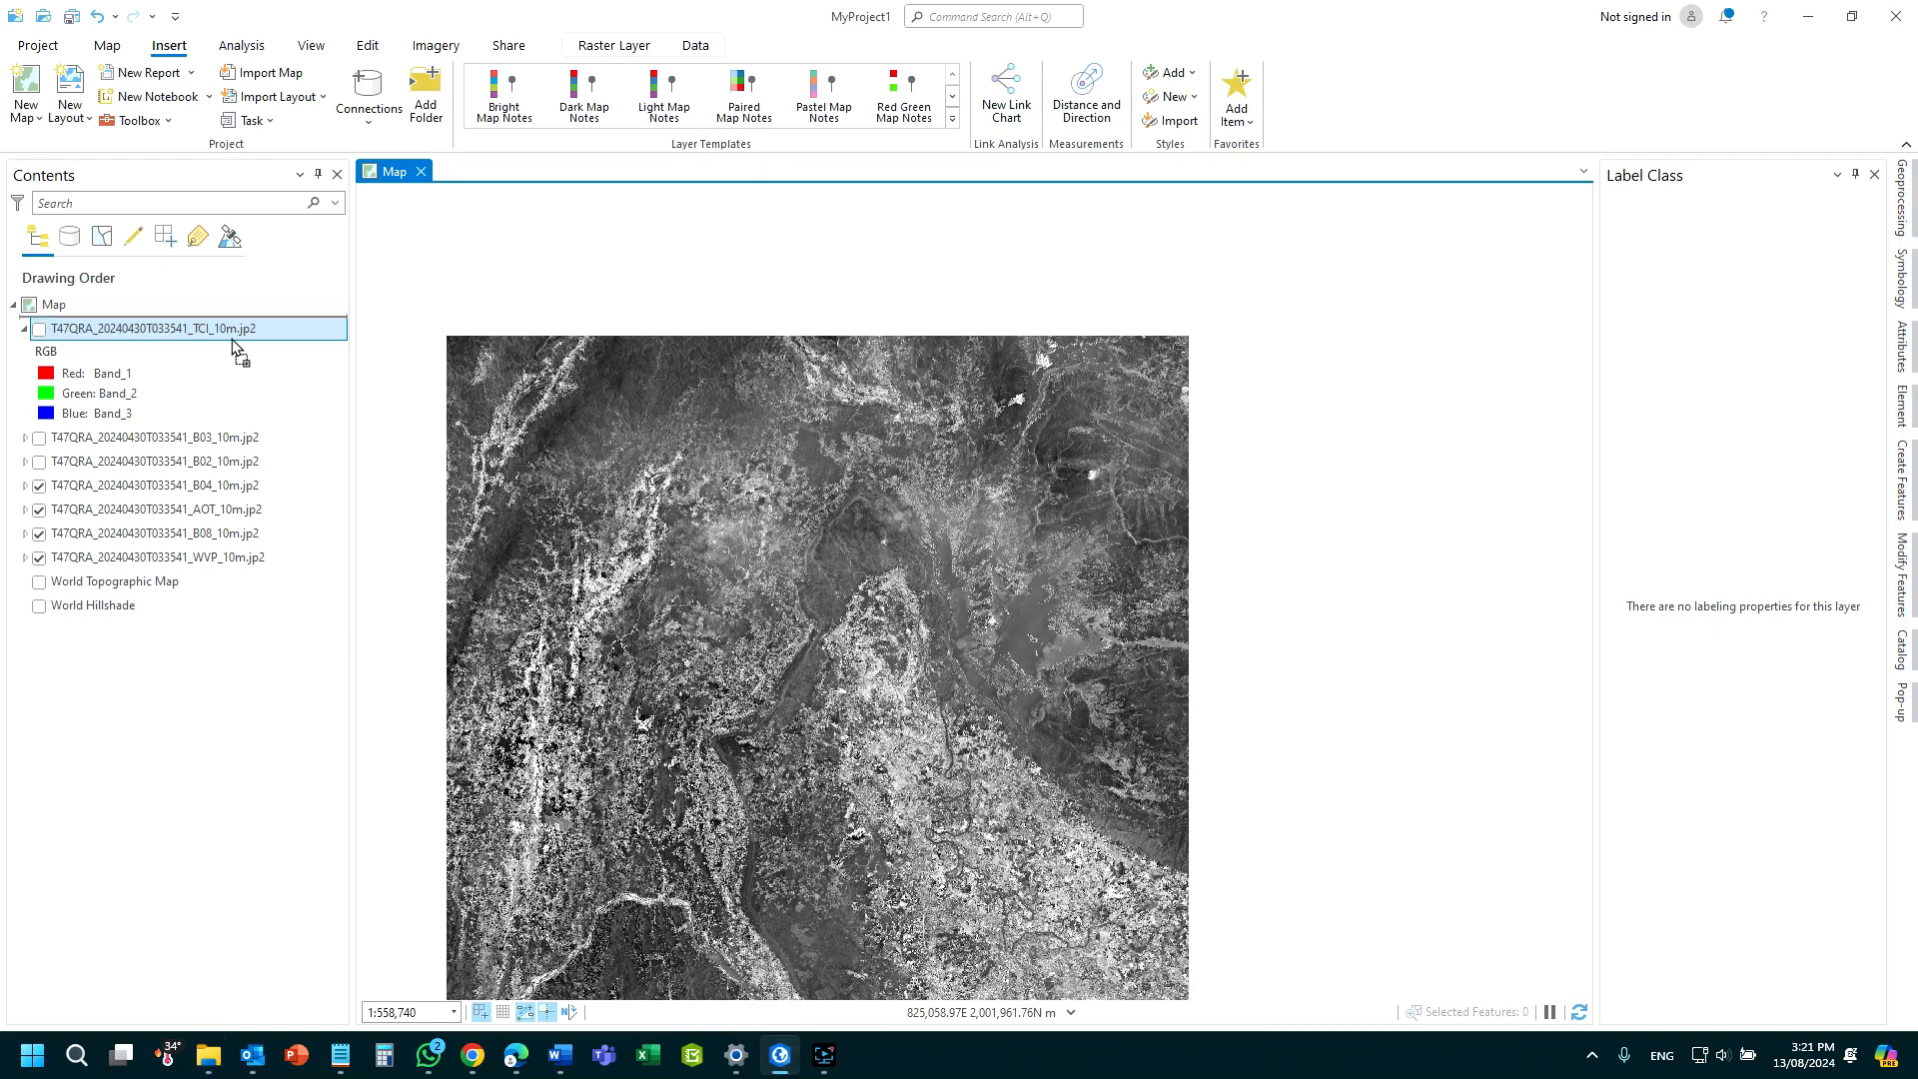
pyautogui.moveTo(125, 325); pyautogui.dragTo(125, 324)
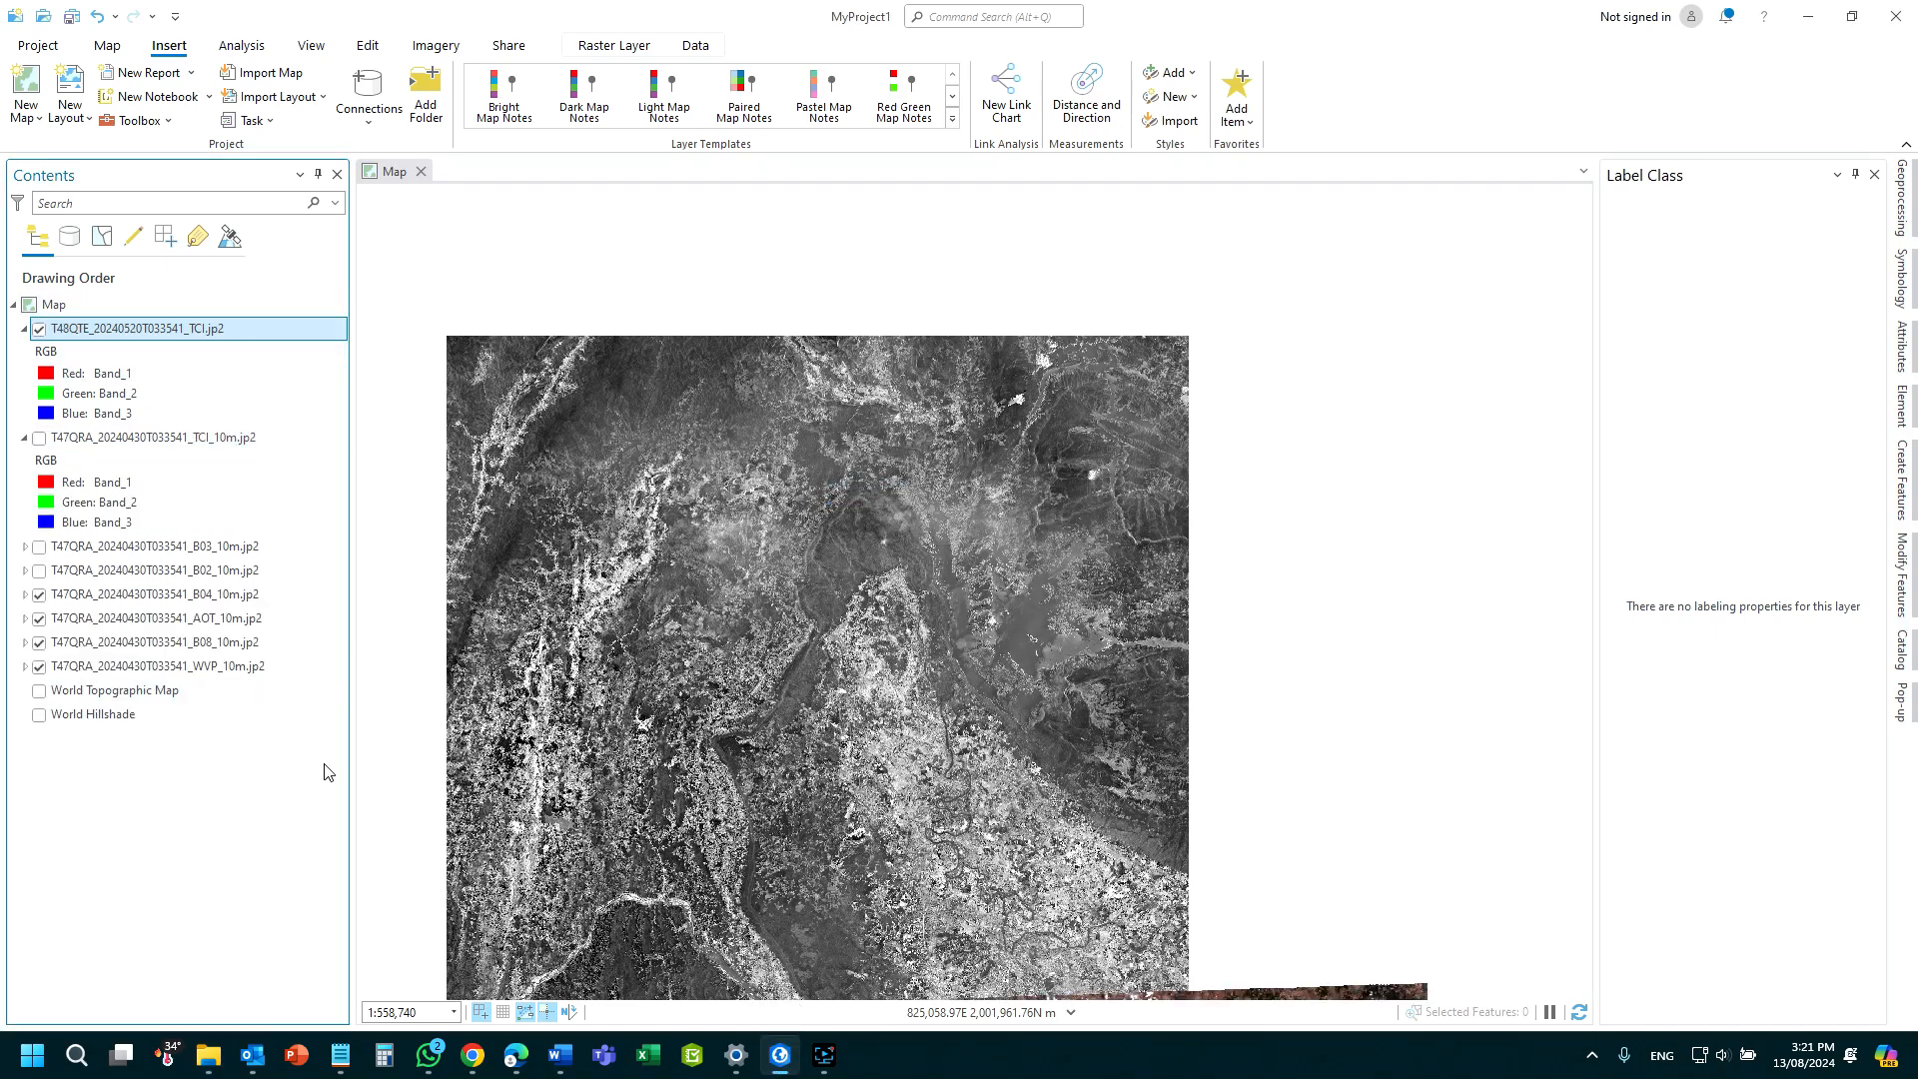
pyautogui.scroll(-4, 783, 625)
pyautogui.scroll(7, 767, 827)
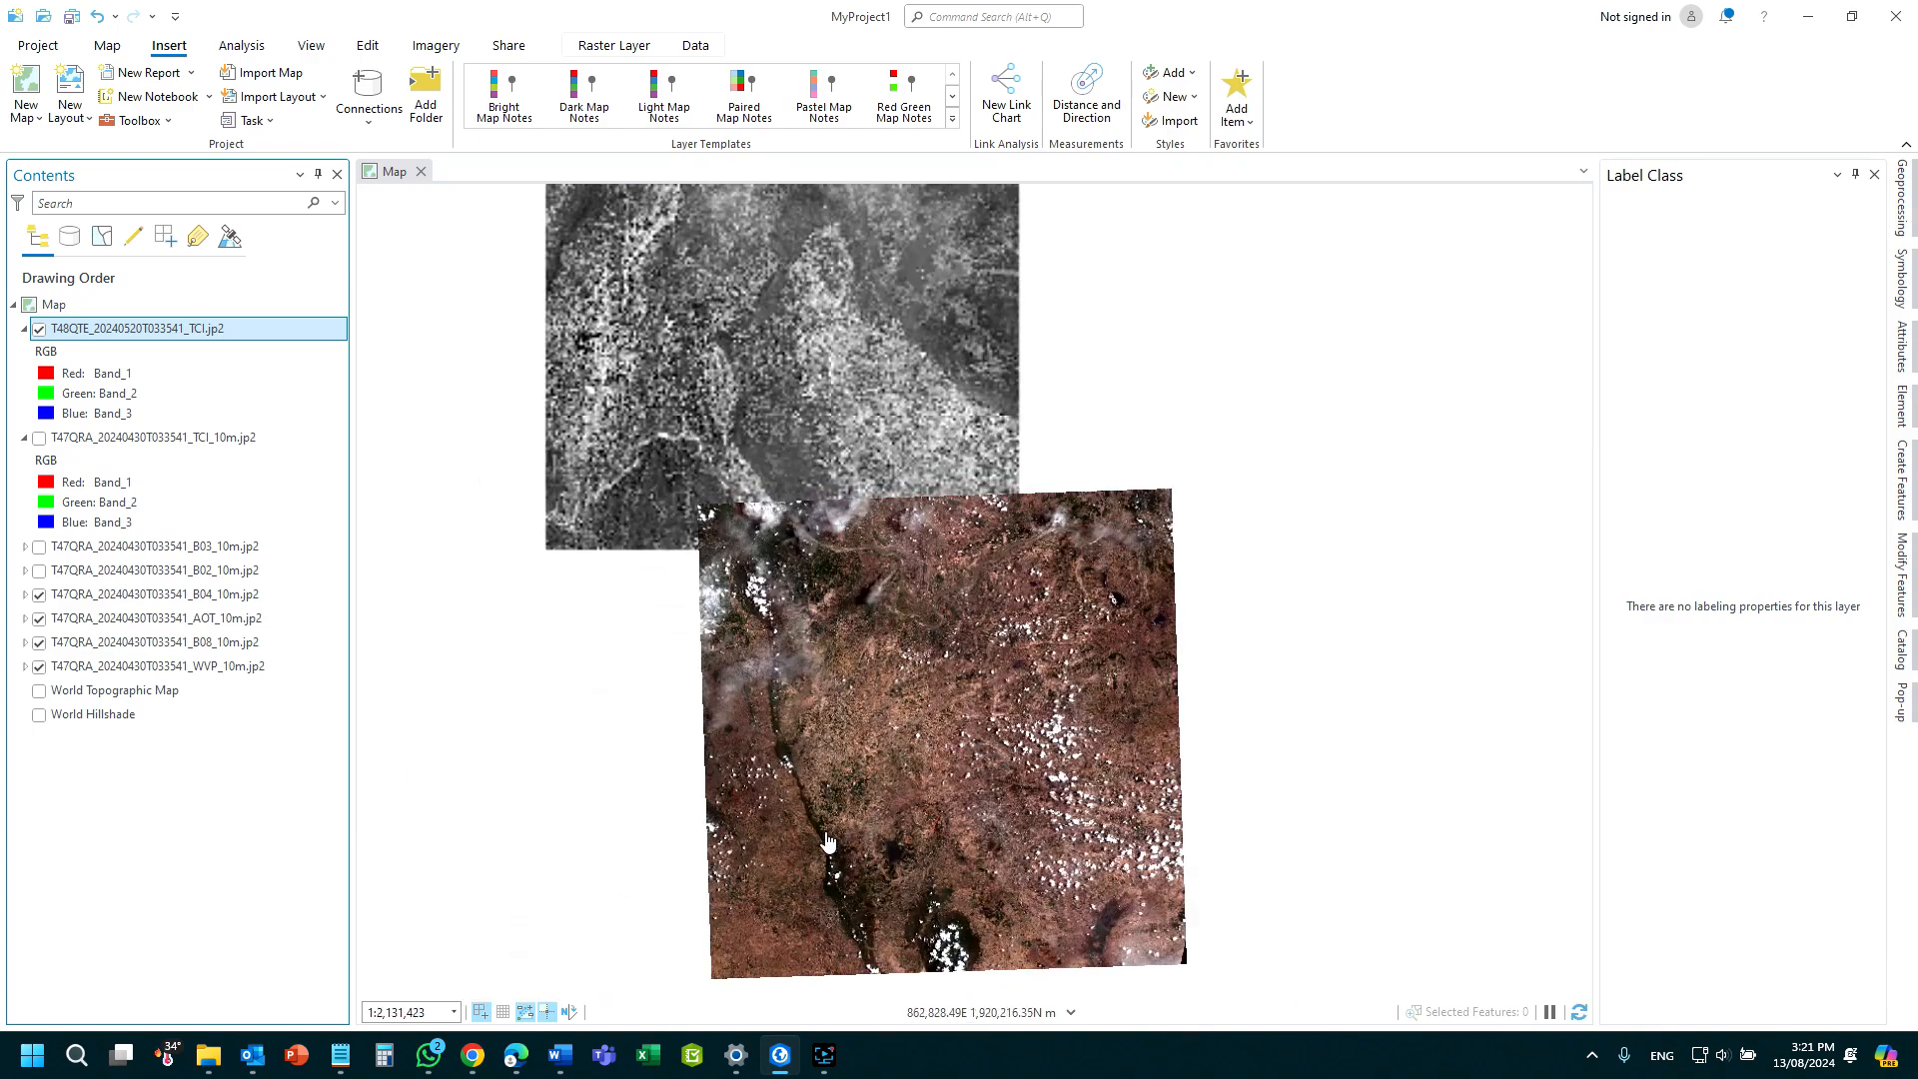
pyautogui.scroll(8, 814, 631)
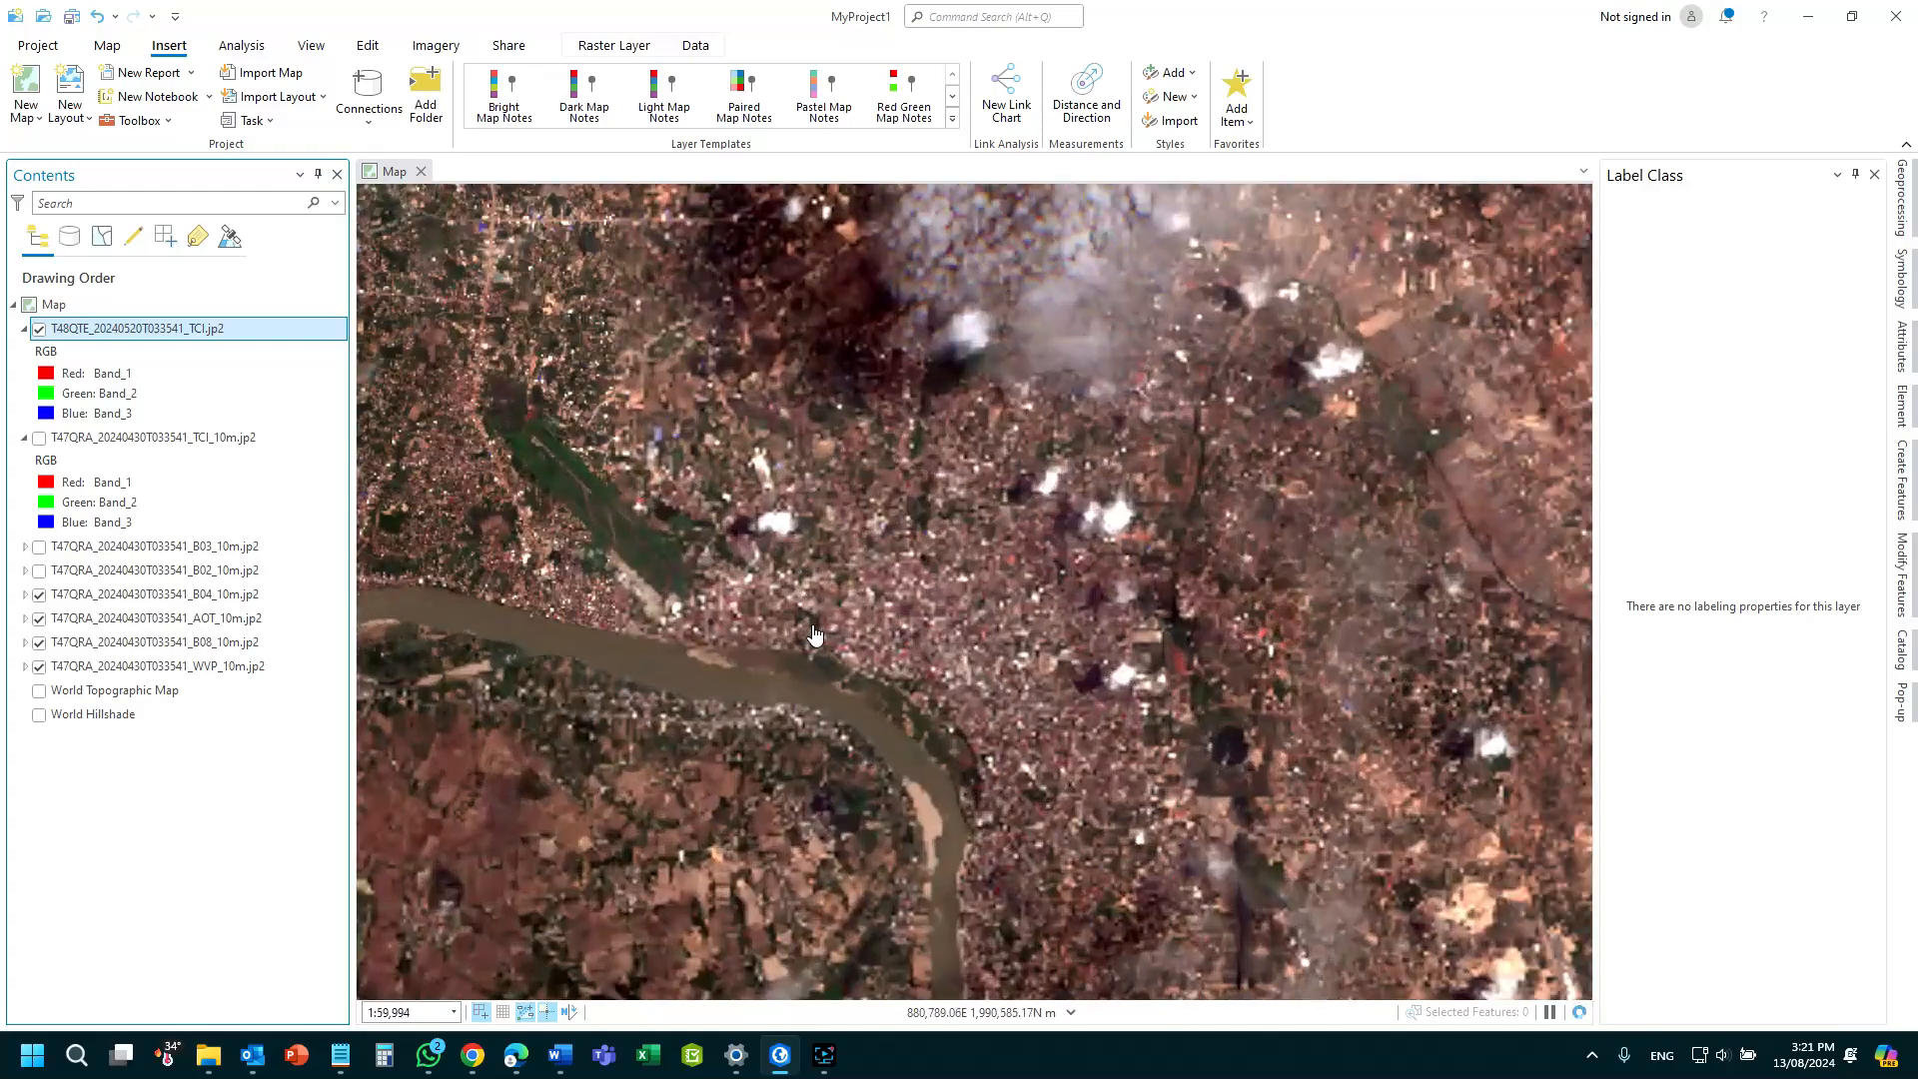
pyautogui.scroll(-6, 744, 616)
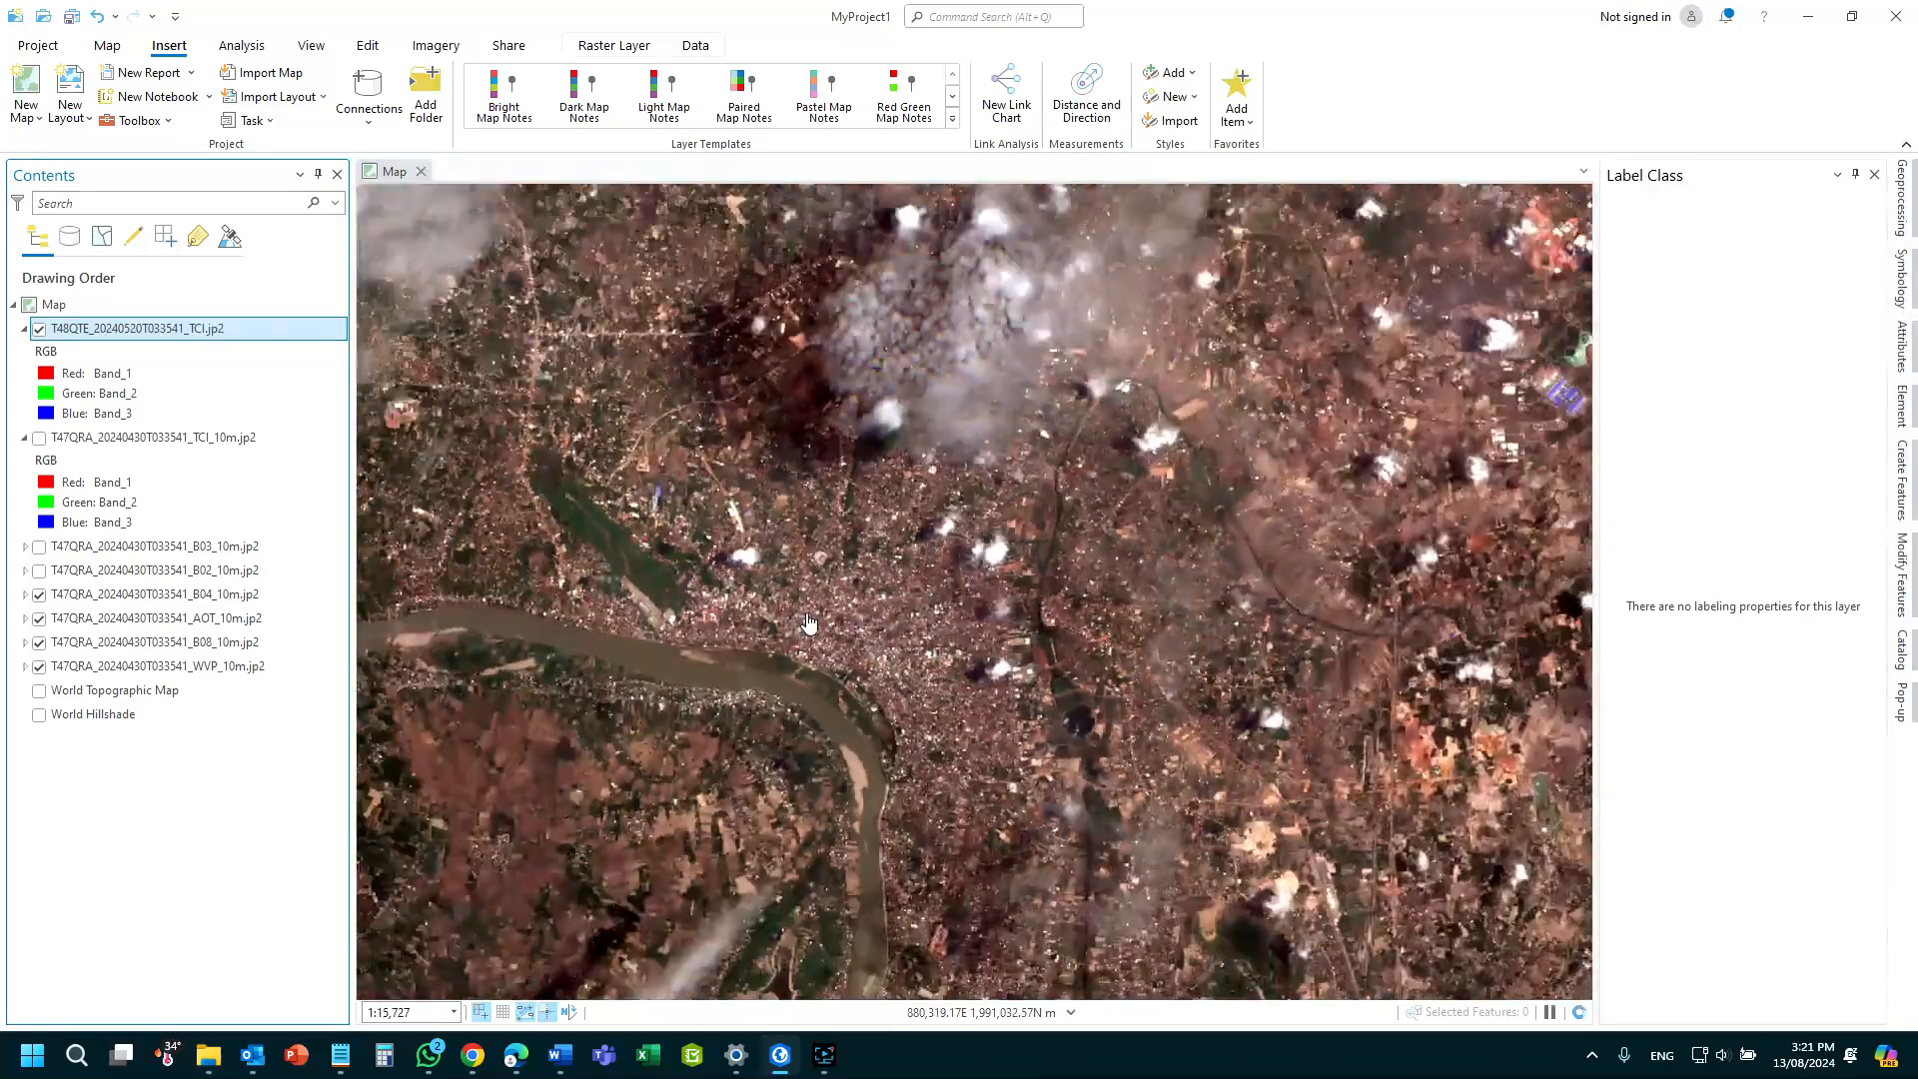
pyautogui.scroll(-3, 643, 707)
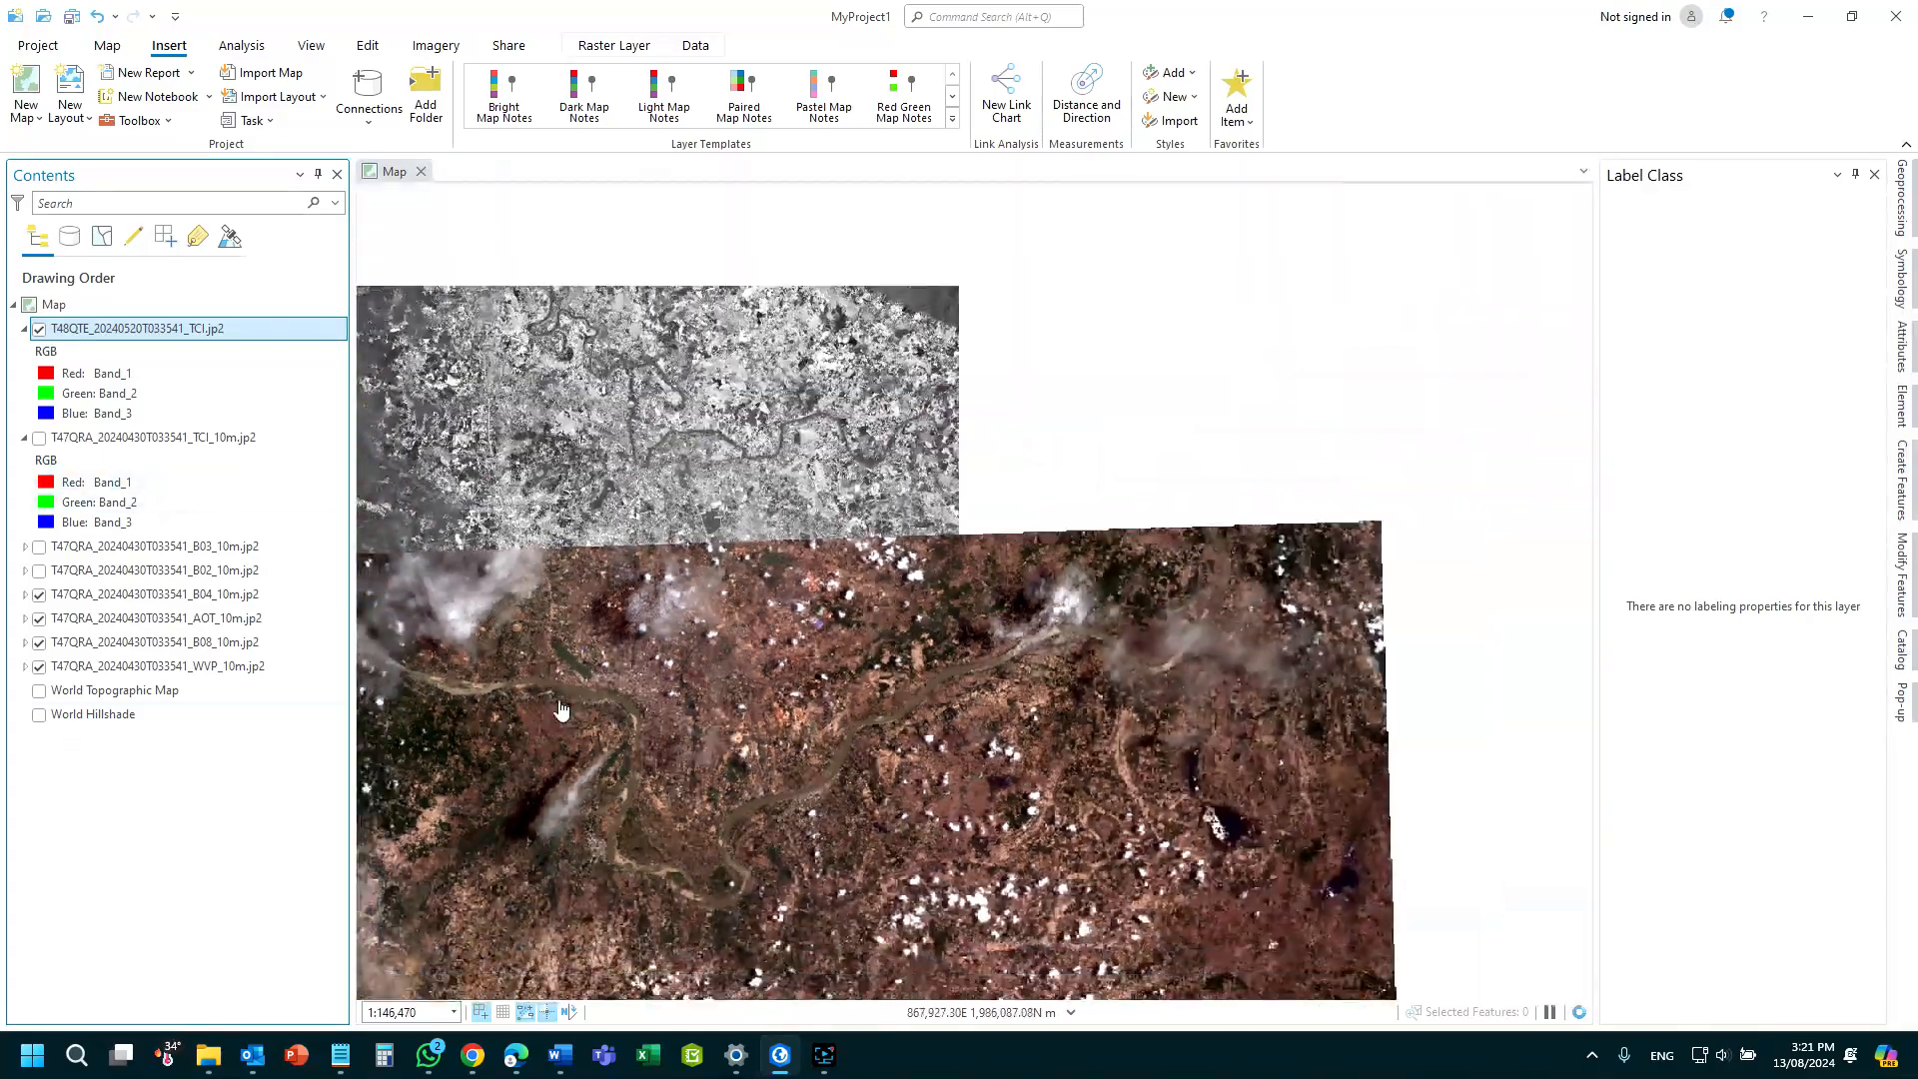
# Hide the T47QRA B04, AOT, B08 and WVP layers and show its TCI layer to view both true-colour scenes together.
pyautogui.click(39, 597)
pyautogui.click(39, 620)
pyautogui.click(39, 642)
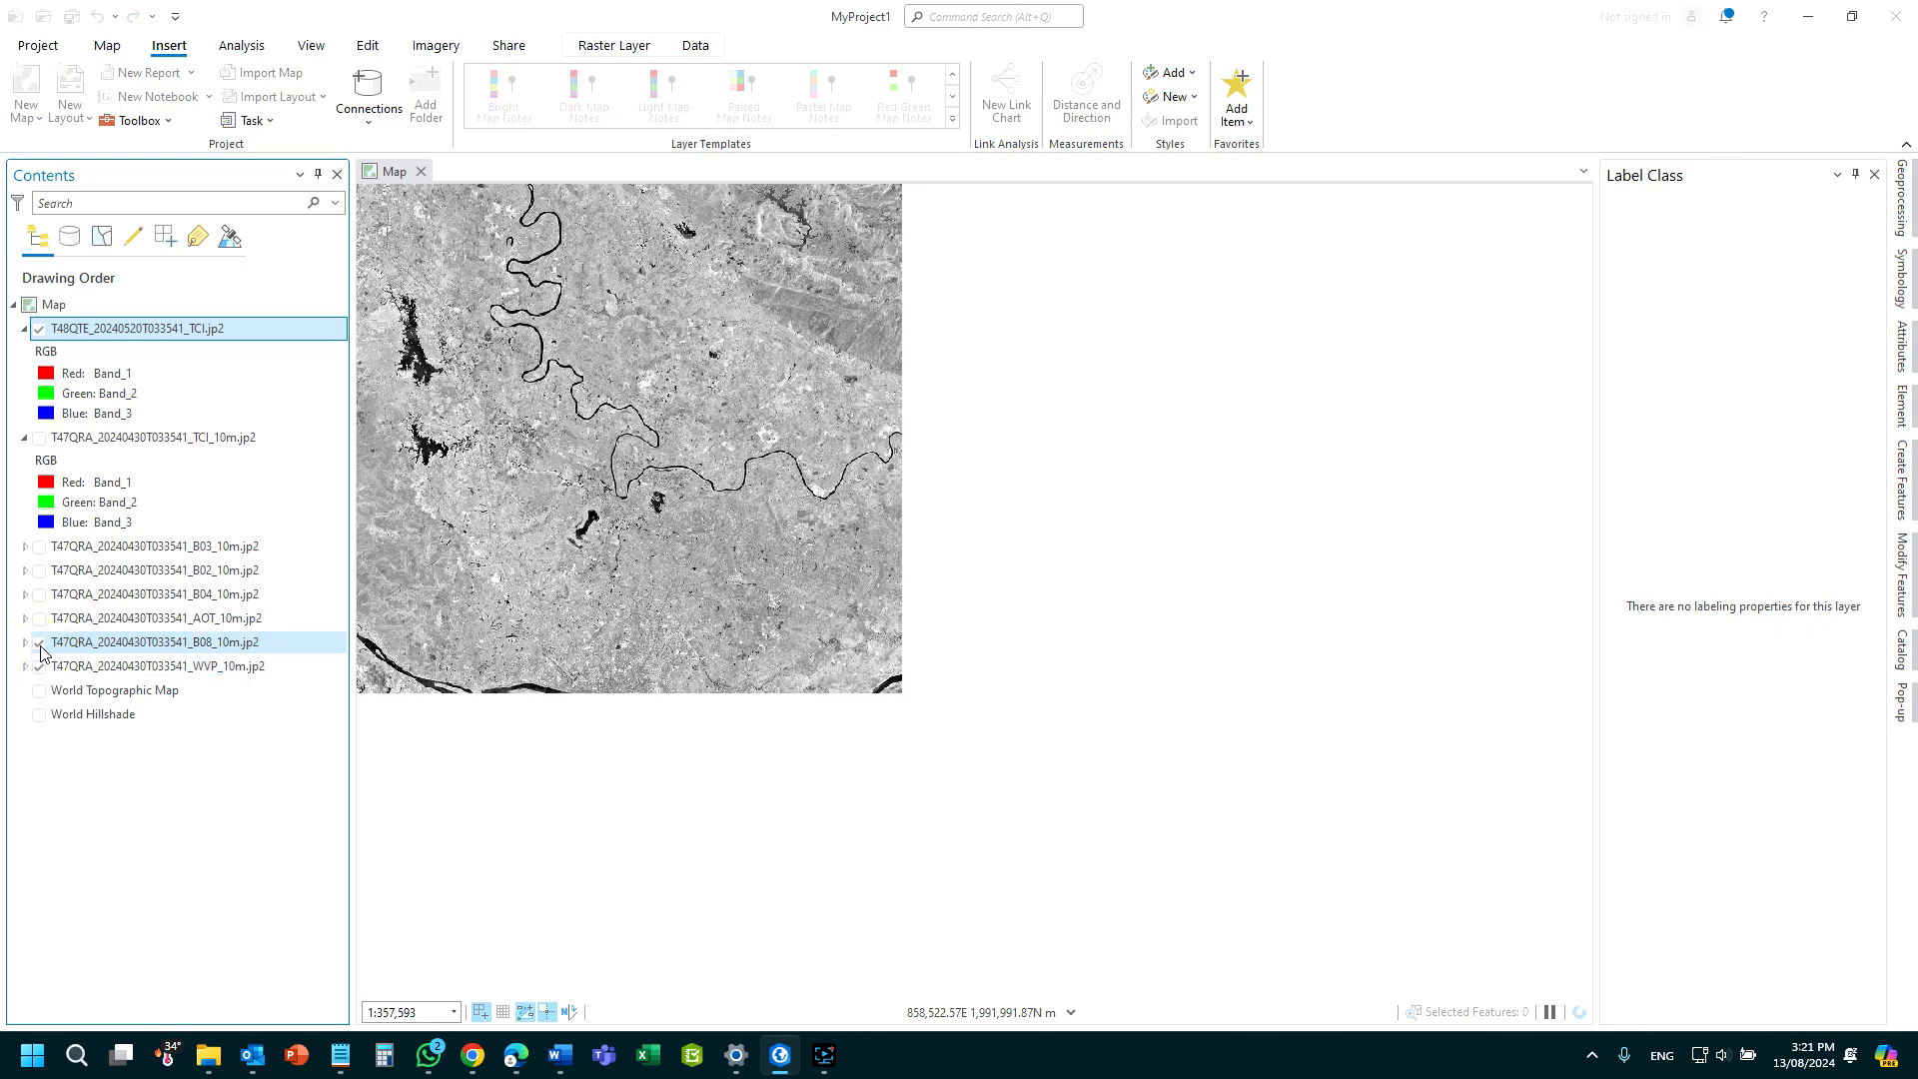
pyautogui.click(39, 666)
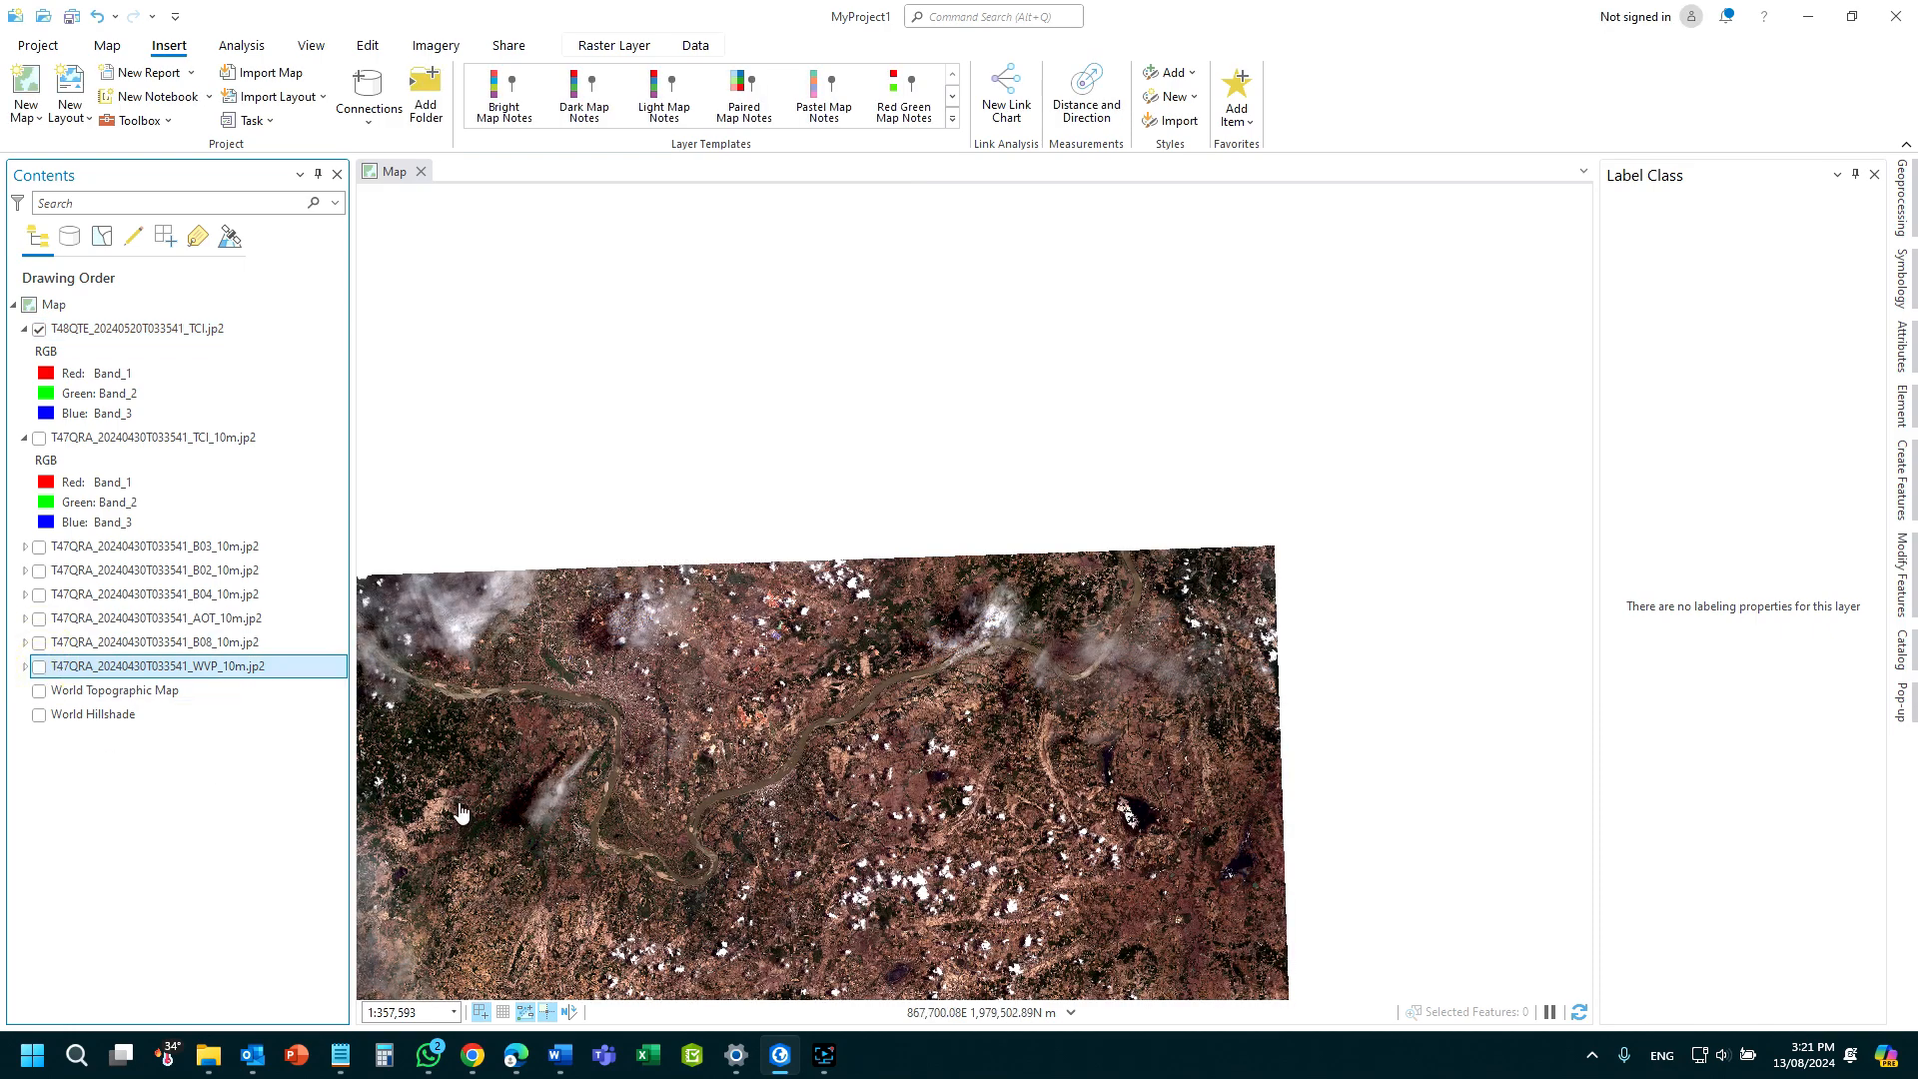
pyautogui.click(39, 437)
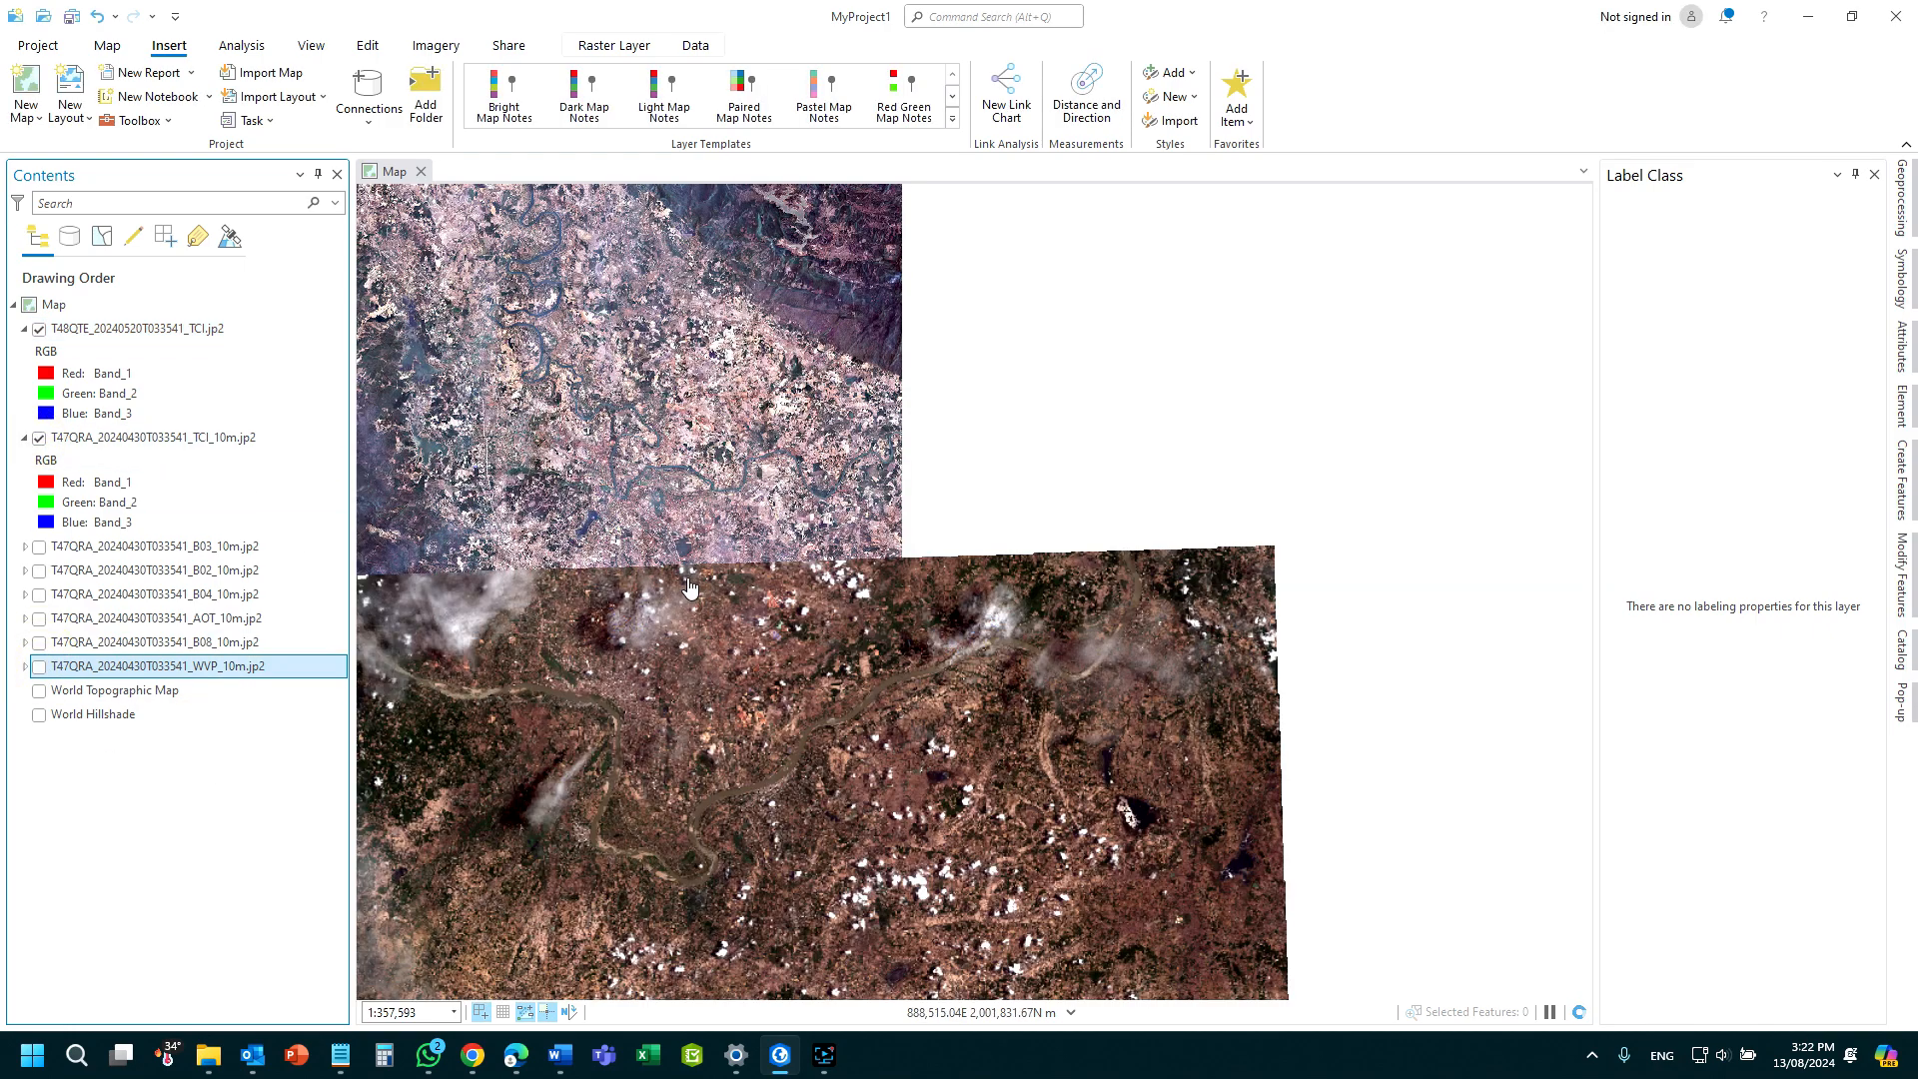
pyautogui.moveTo(589, 627); pyautogui.dragTo(837, 536)
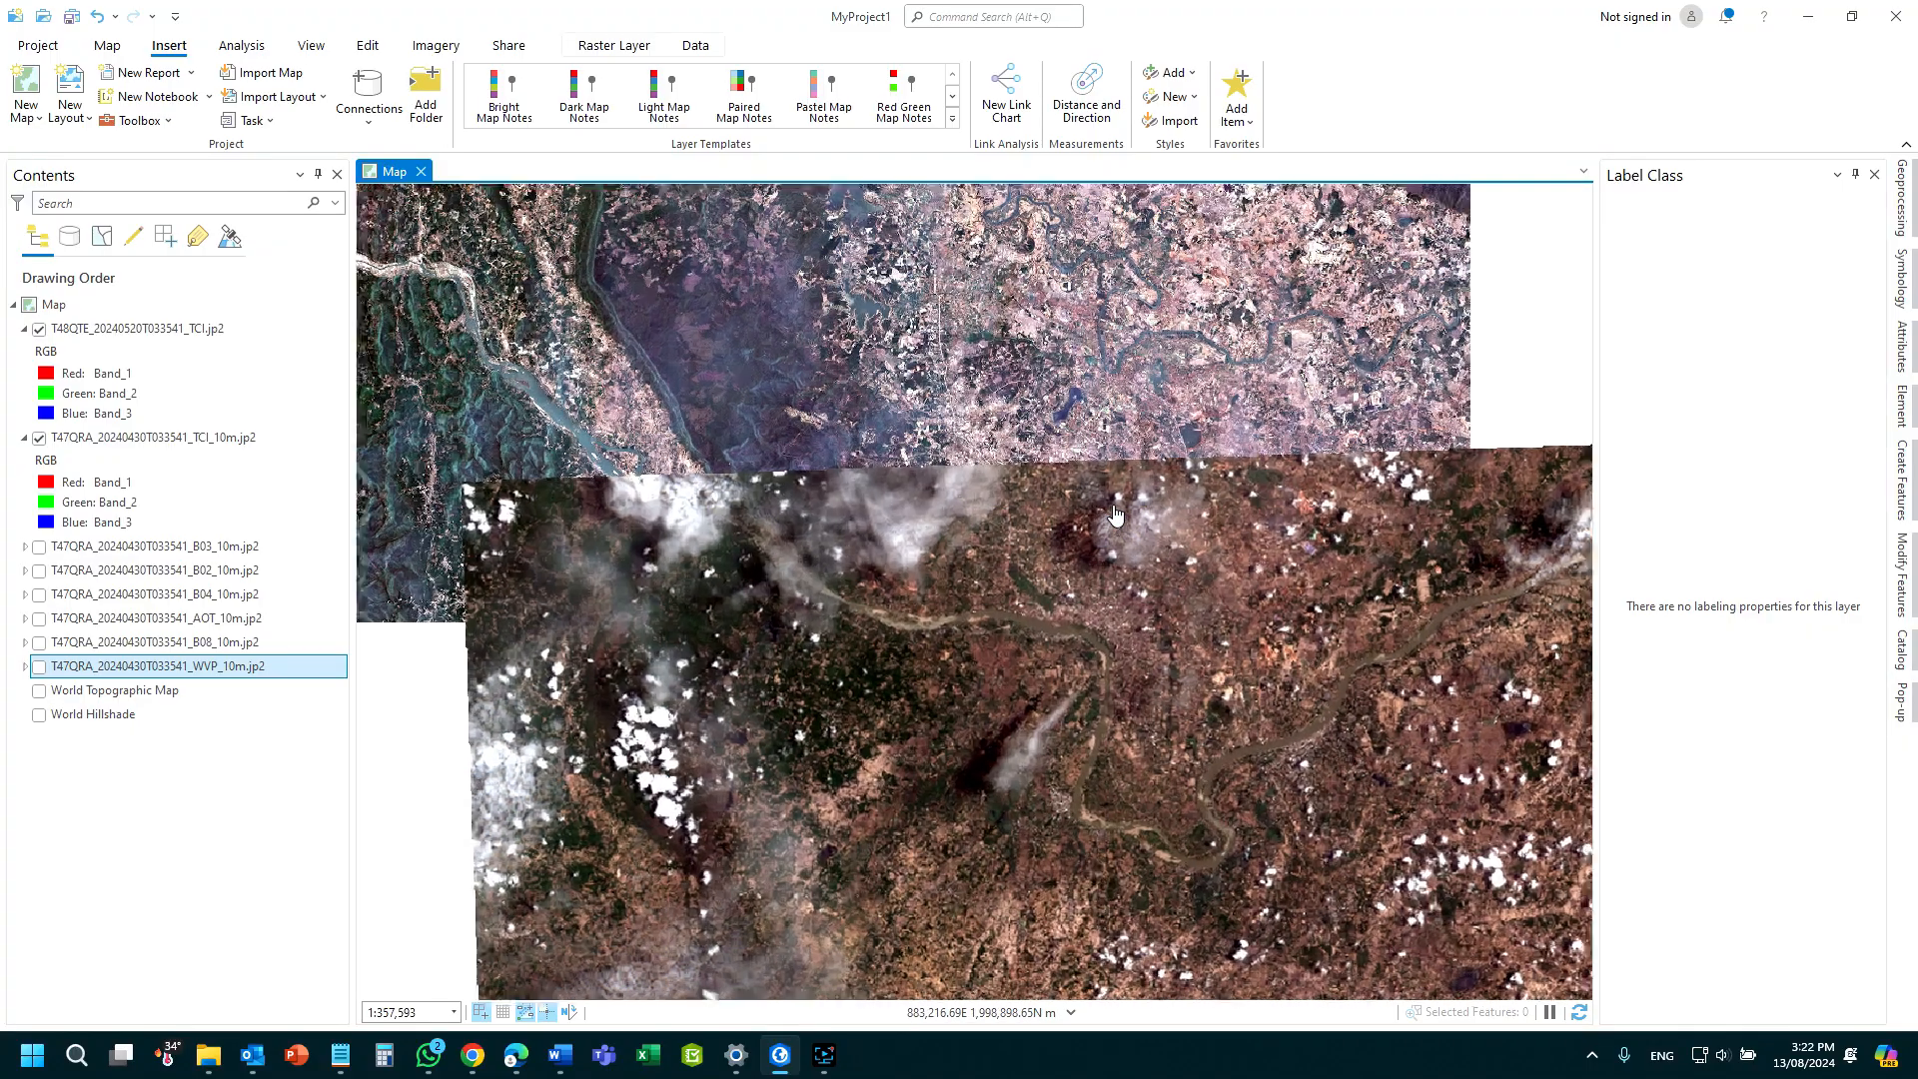
# Compare the T48QTE and T47QRA true-colour scenes at full extent and up close on both sides of their shared edge.
pyautogui.scroll(5, 1022, 520)
pyautogui.scroll(6, 928, 436)
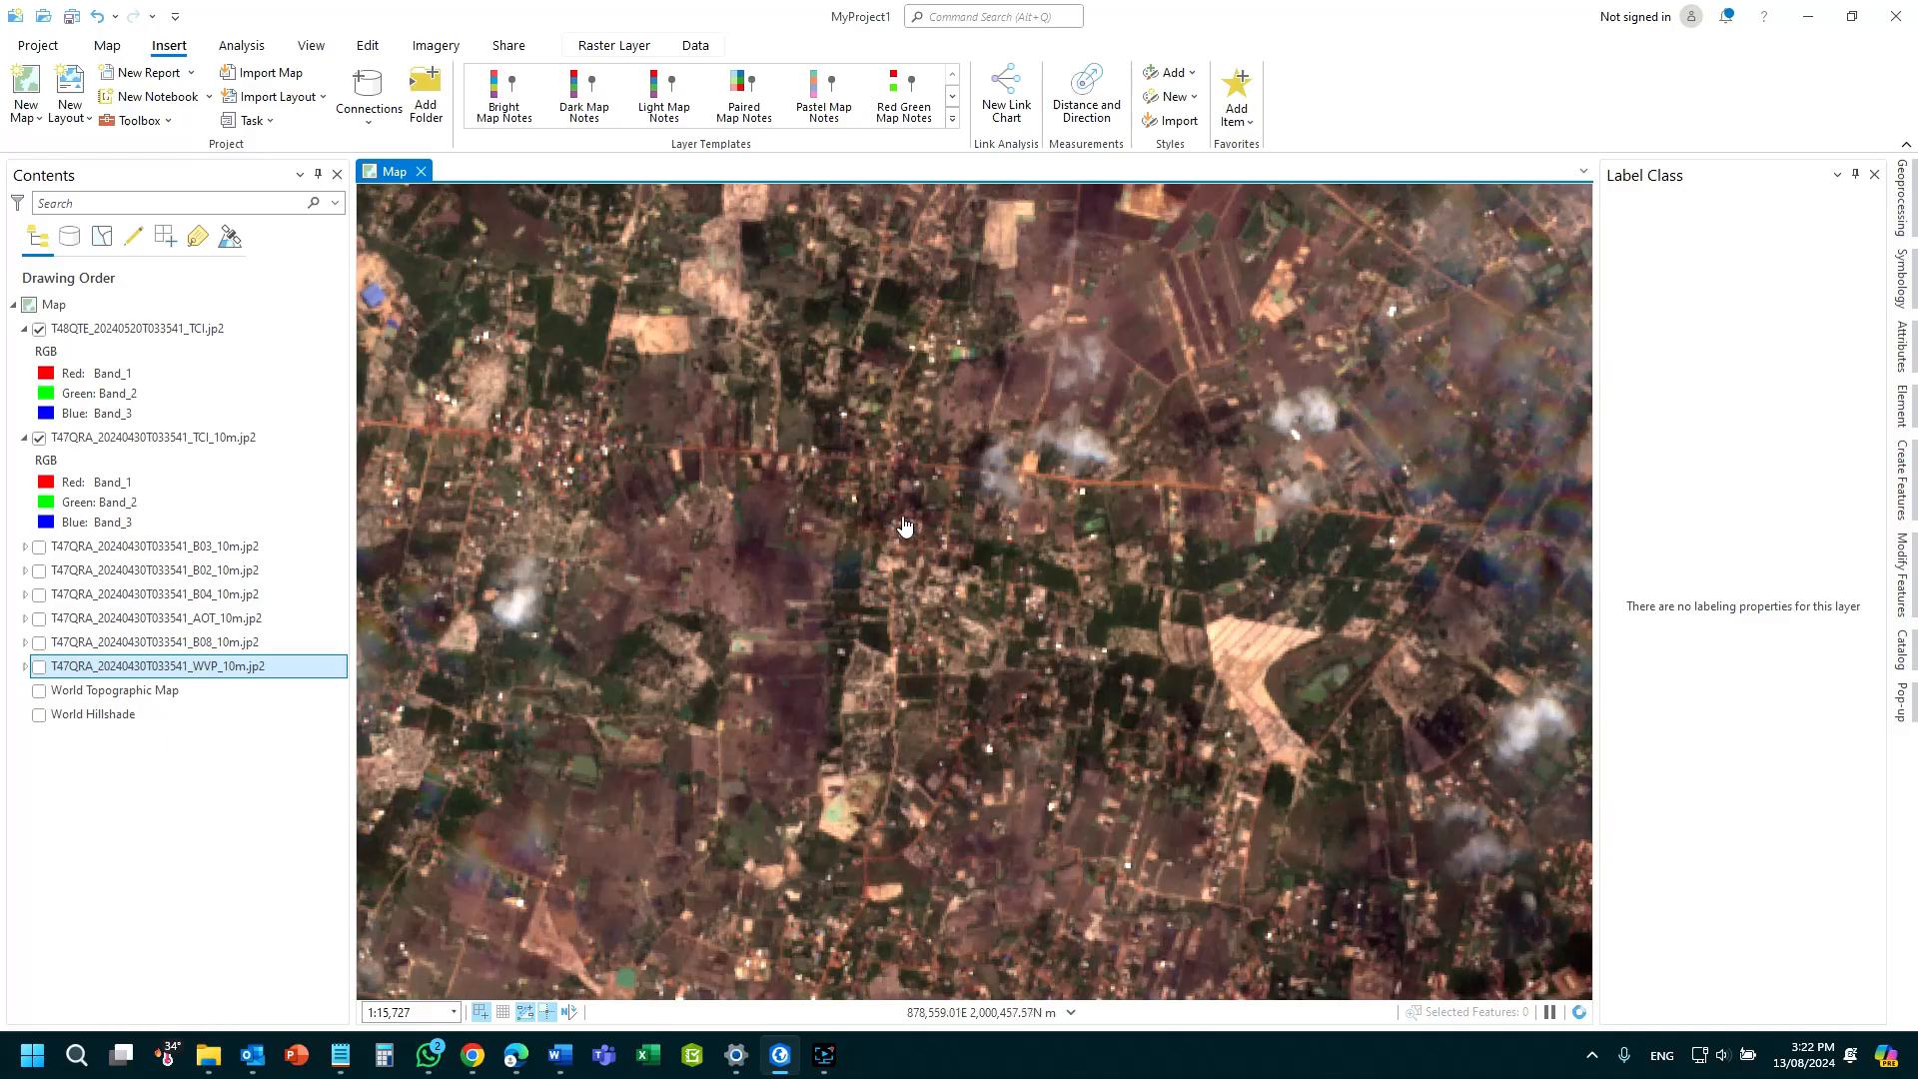
pyautogui.scroll(-6, 892, 547)
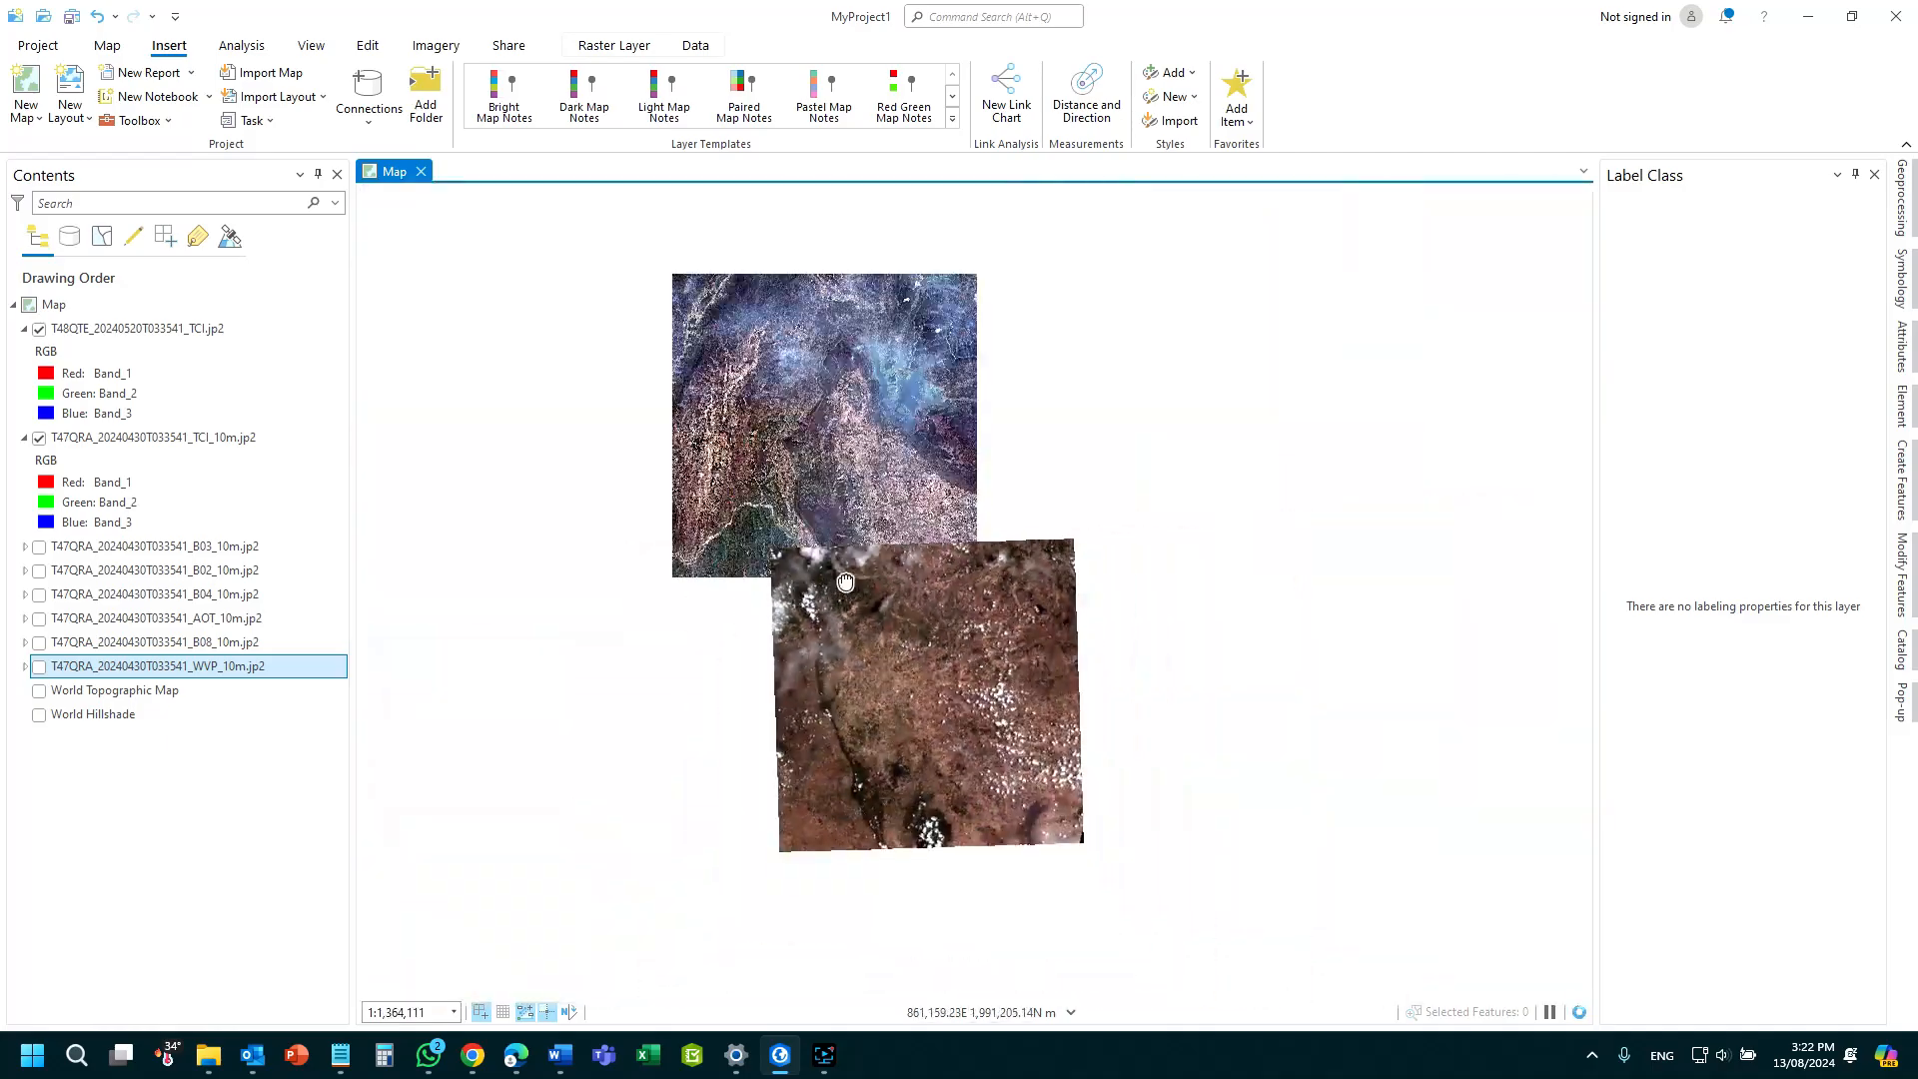
pyautogui.scroll(2, 817, 787)
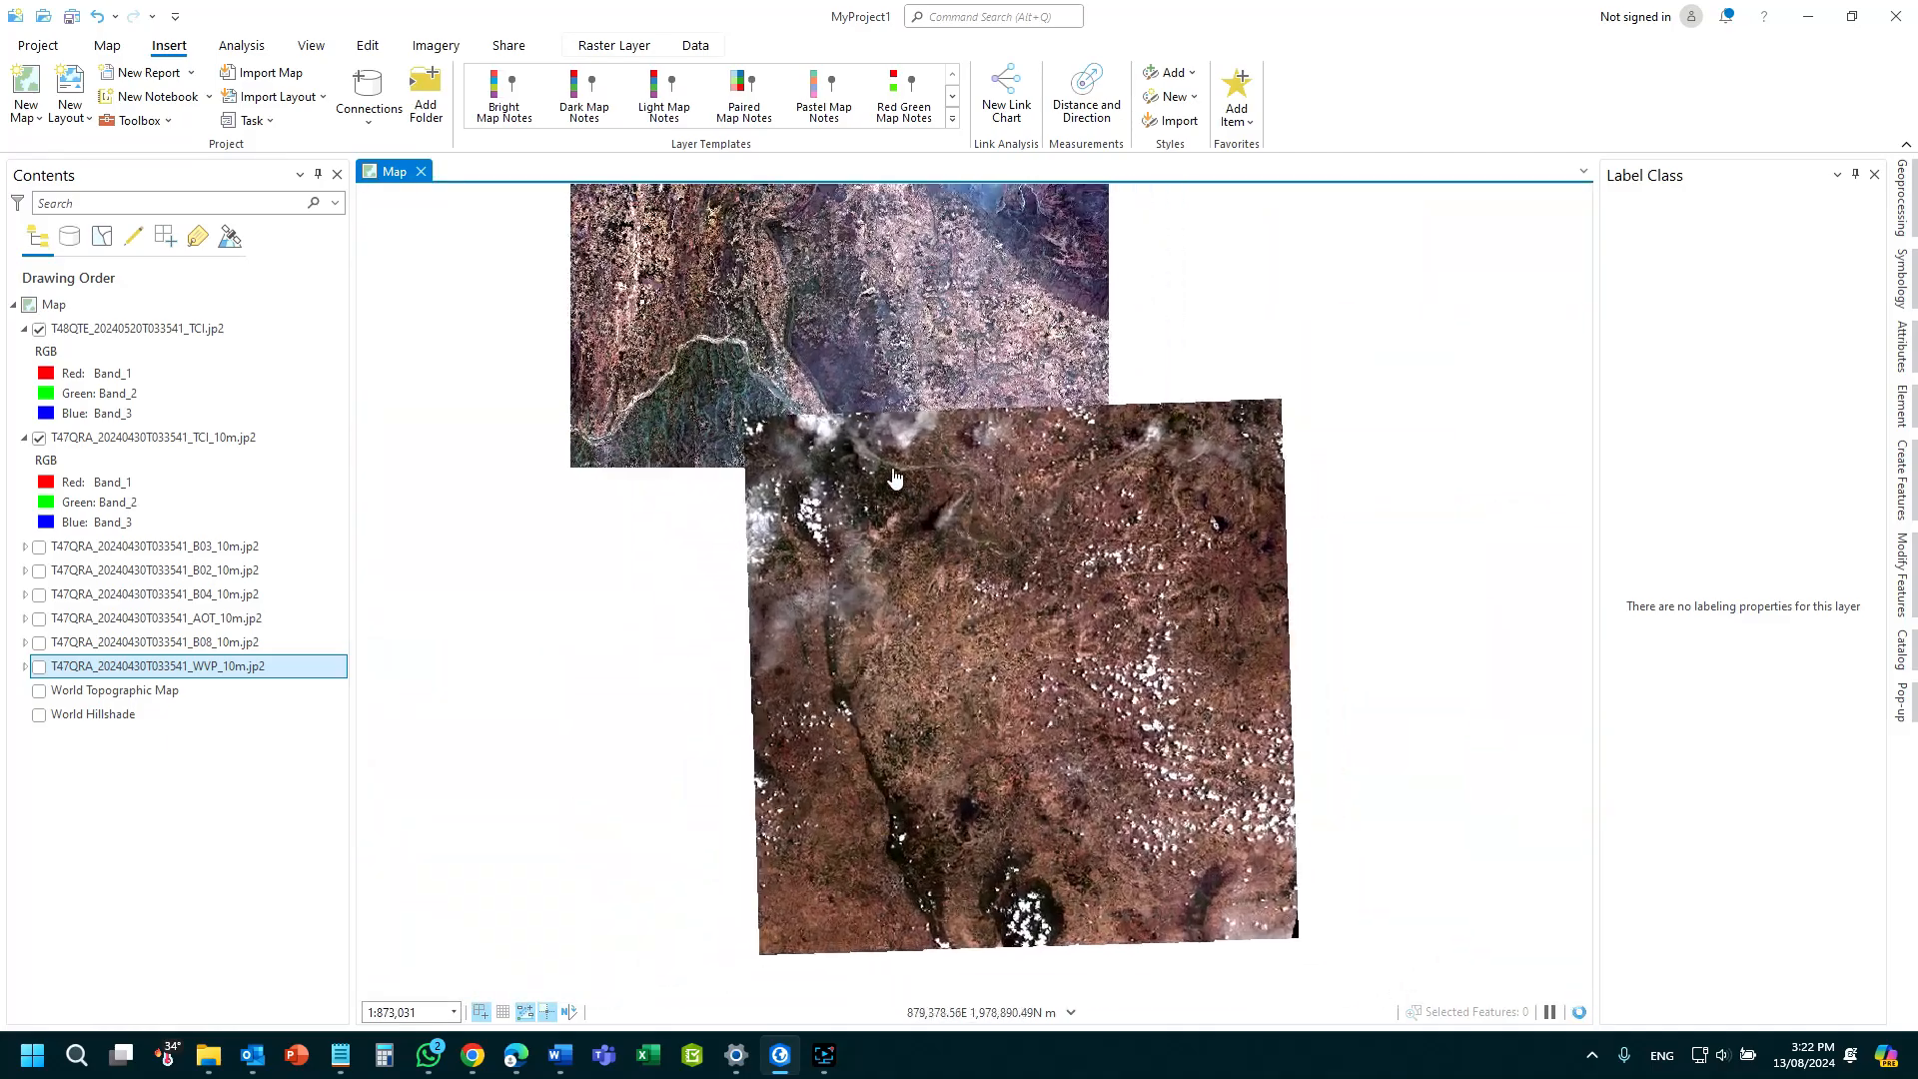
pyautogui.scroll(3, 894, 479)
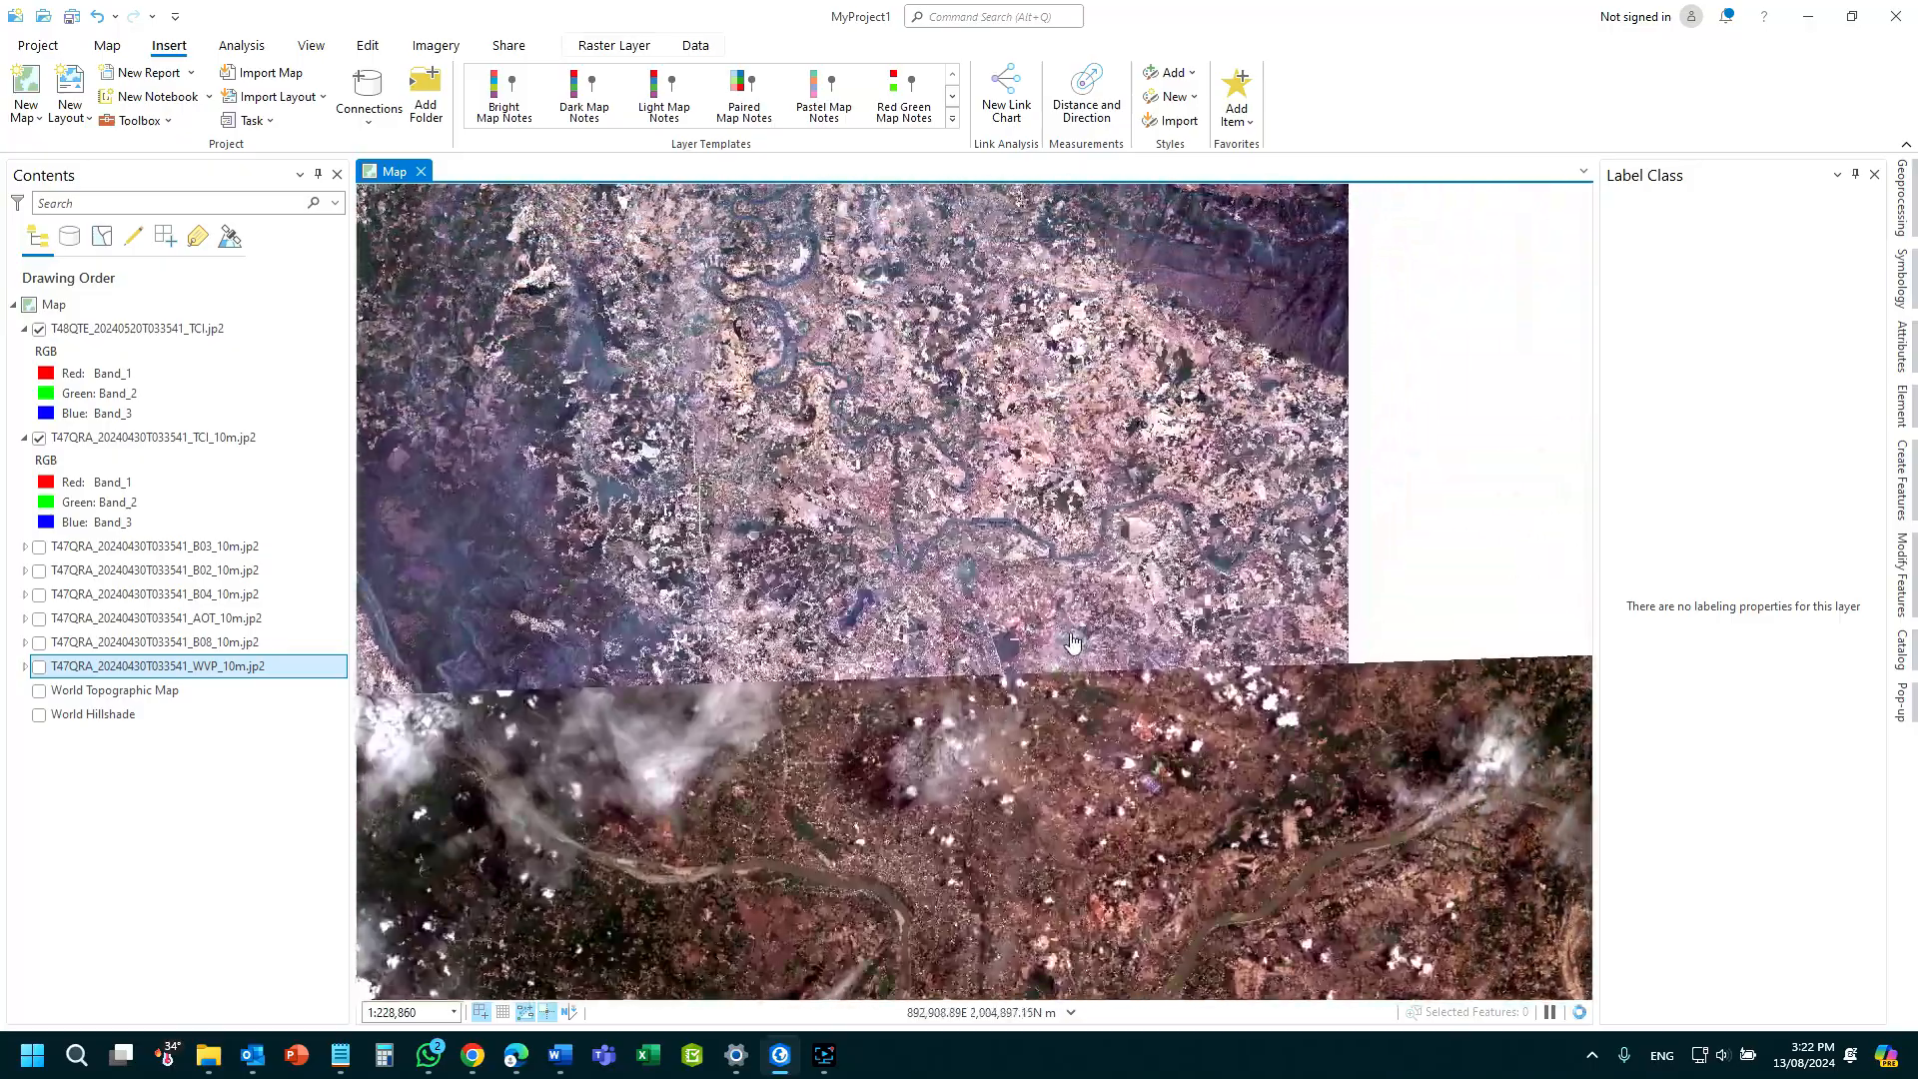
pyautogui.scroll(6, 1072, 642)
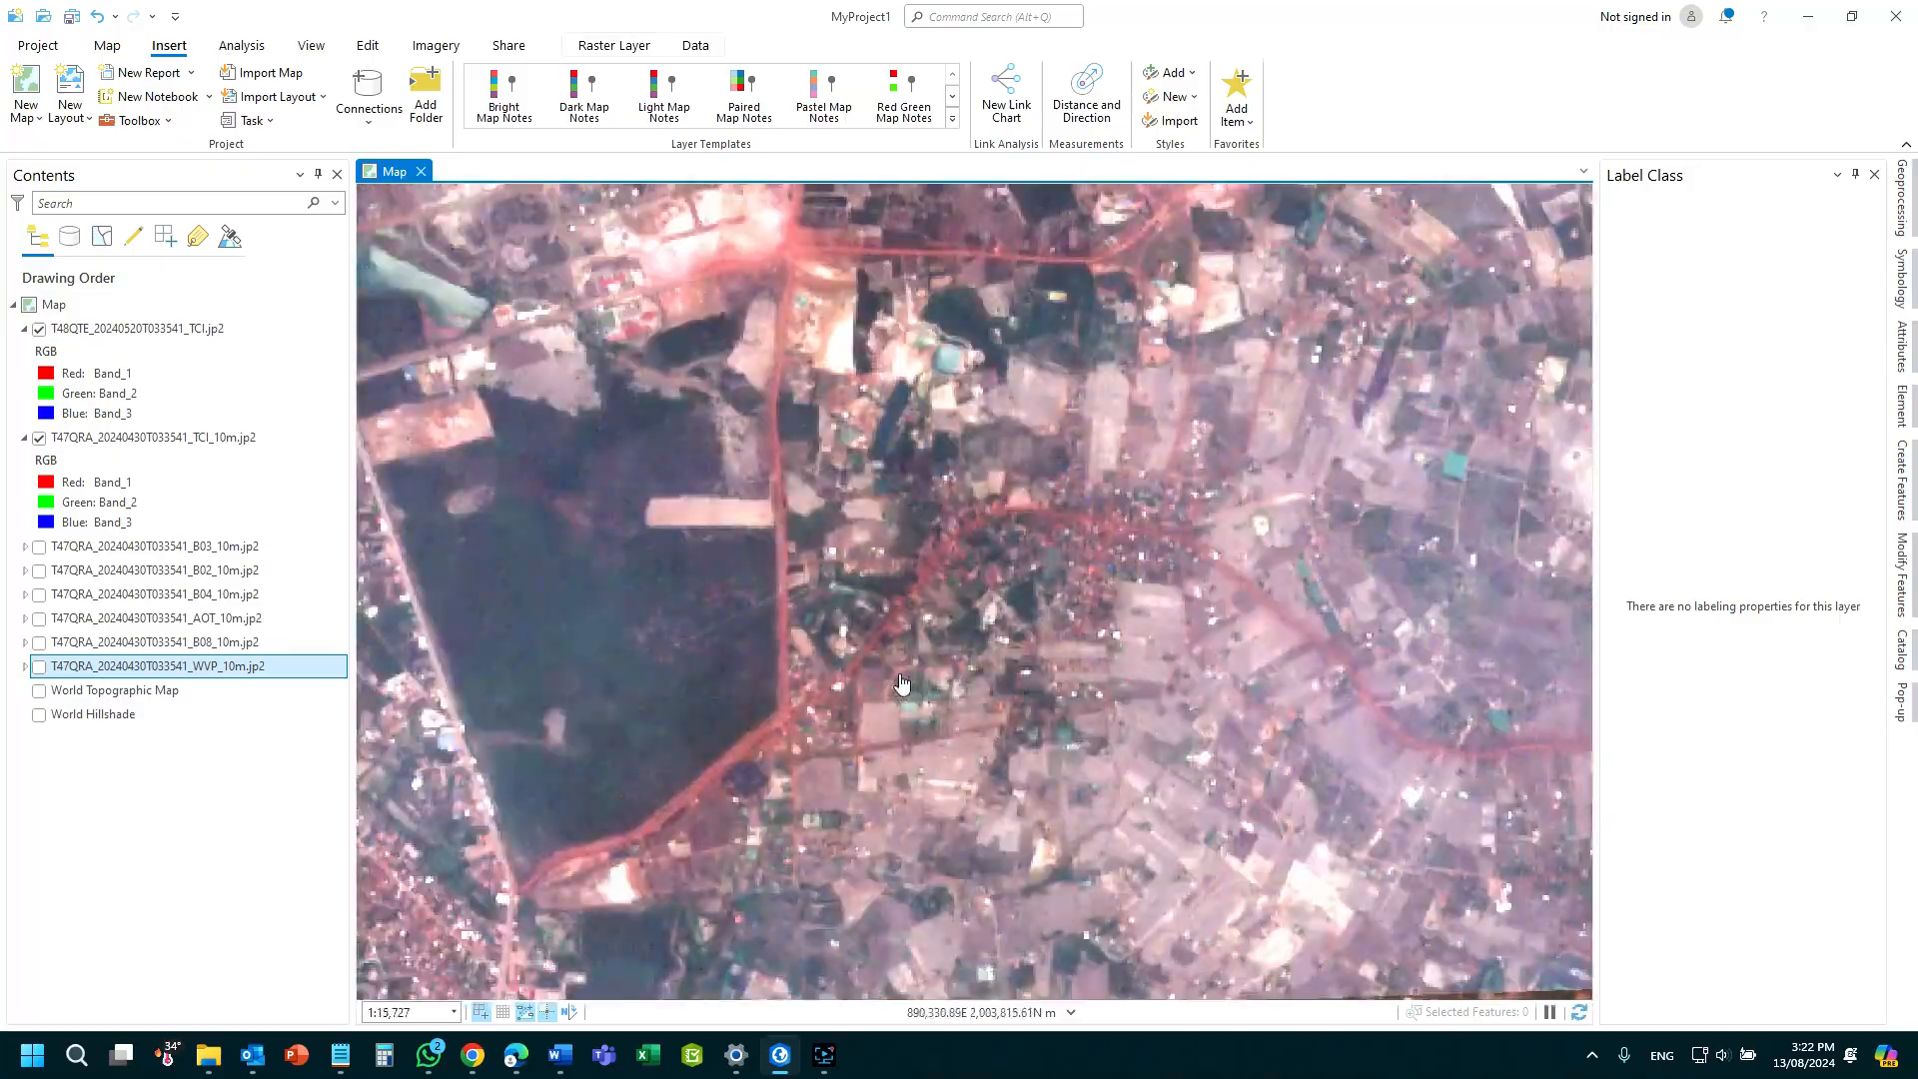
pyautogui.scroll(-5, 900, 684)
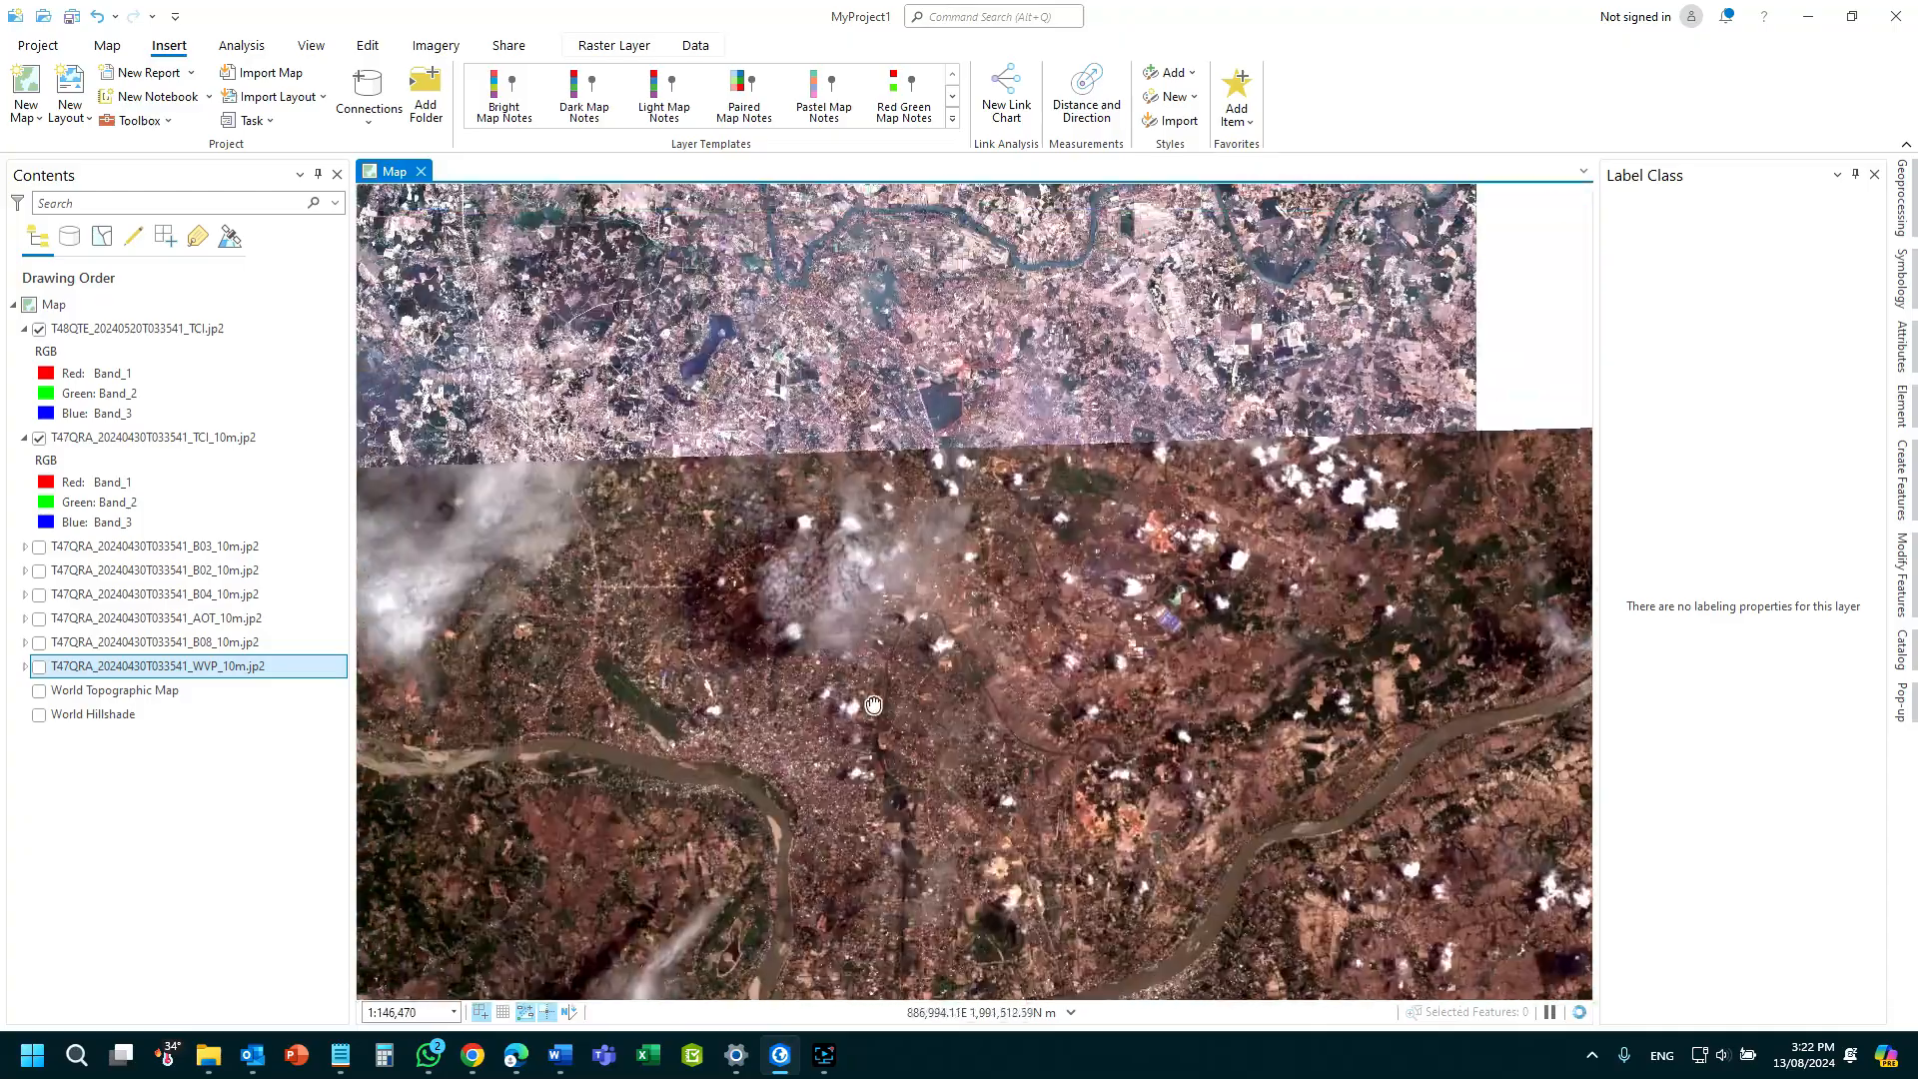
pyautogui.scroll(4, 874, 705)
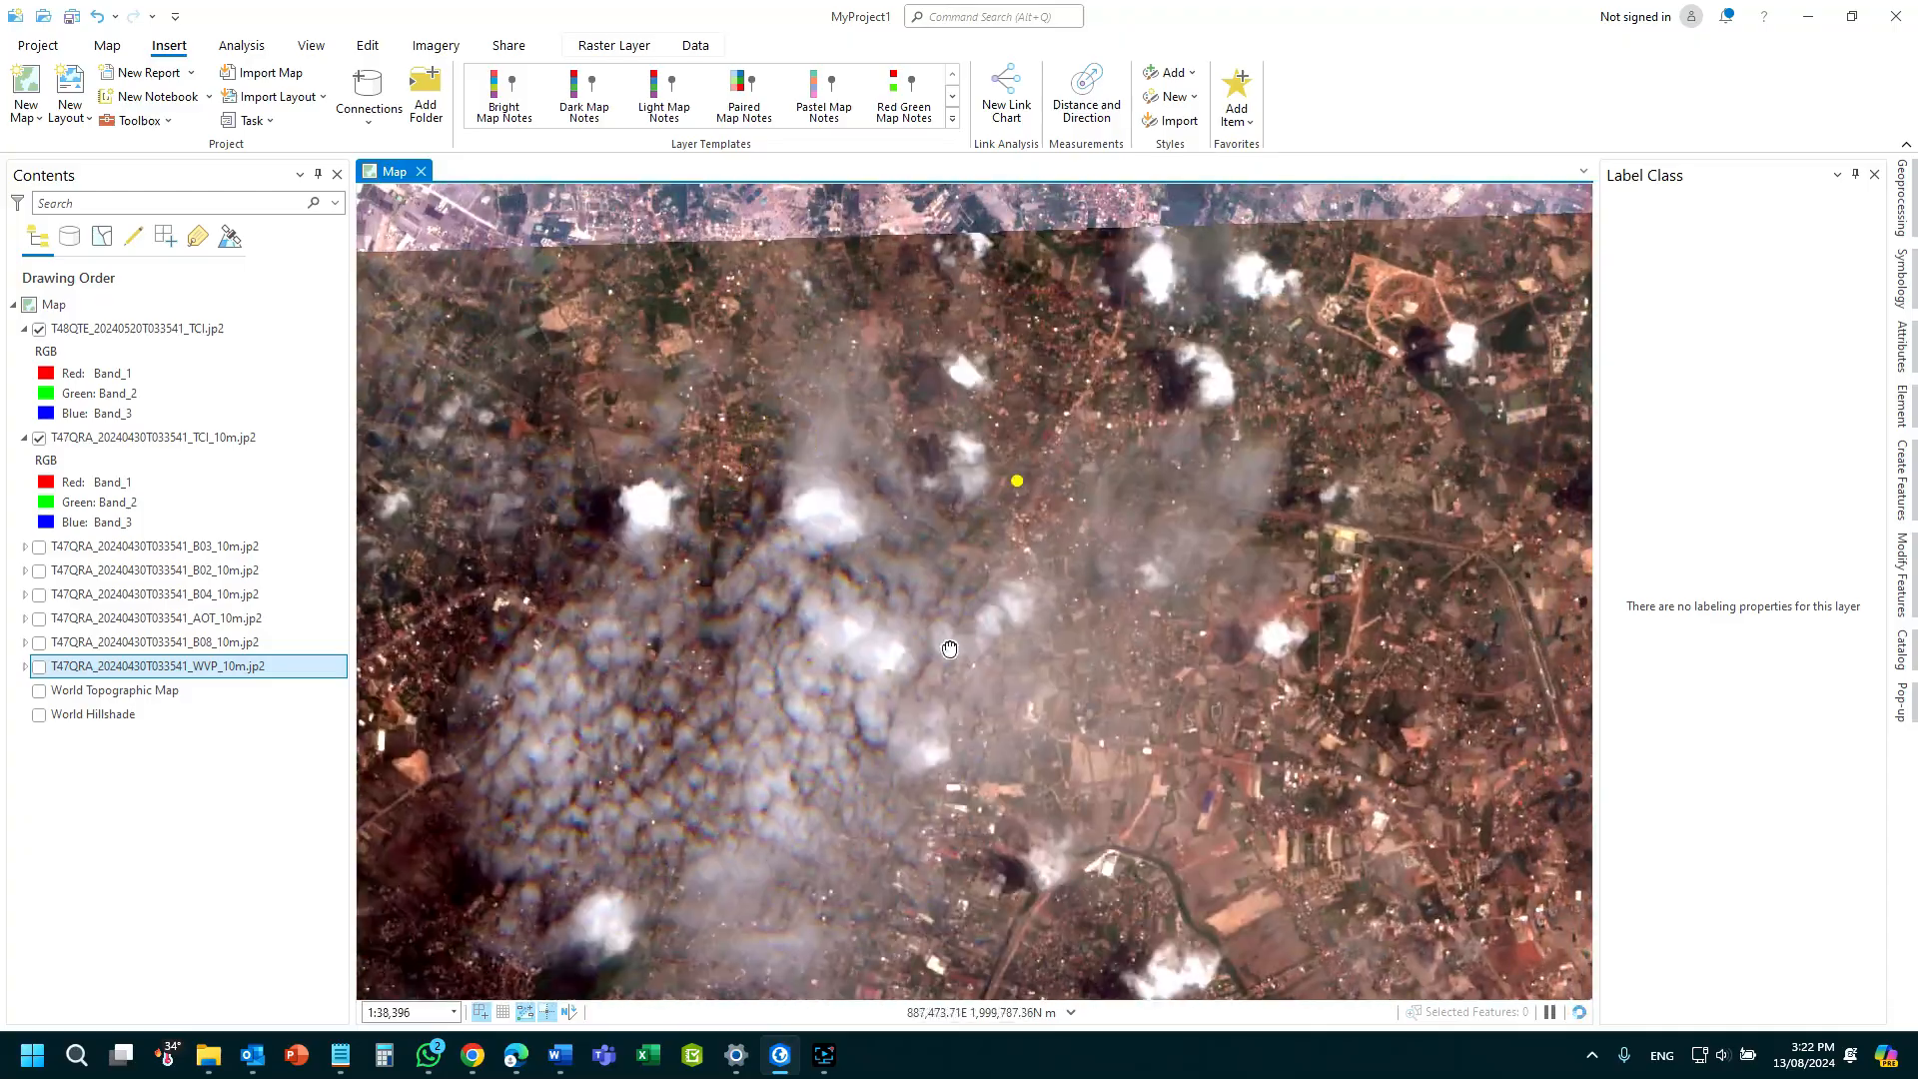
# Examine the cloud cover, settlements and farmland of the T47QRA true-colour scene east of the city, and review its overlap with the T48QTE scene.
pyautogui.moveTo(1289, 339); pyautogui.dragTo(996, 768)
pyautogui.scroll(5, 1087, 726)
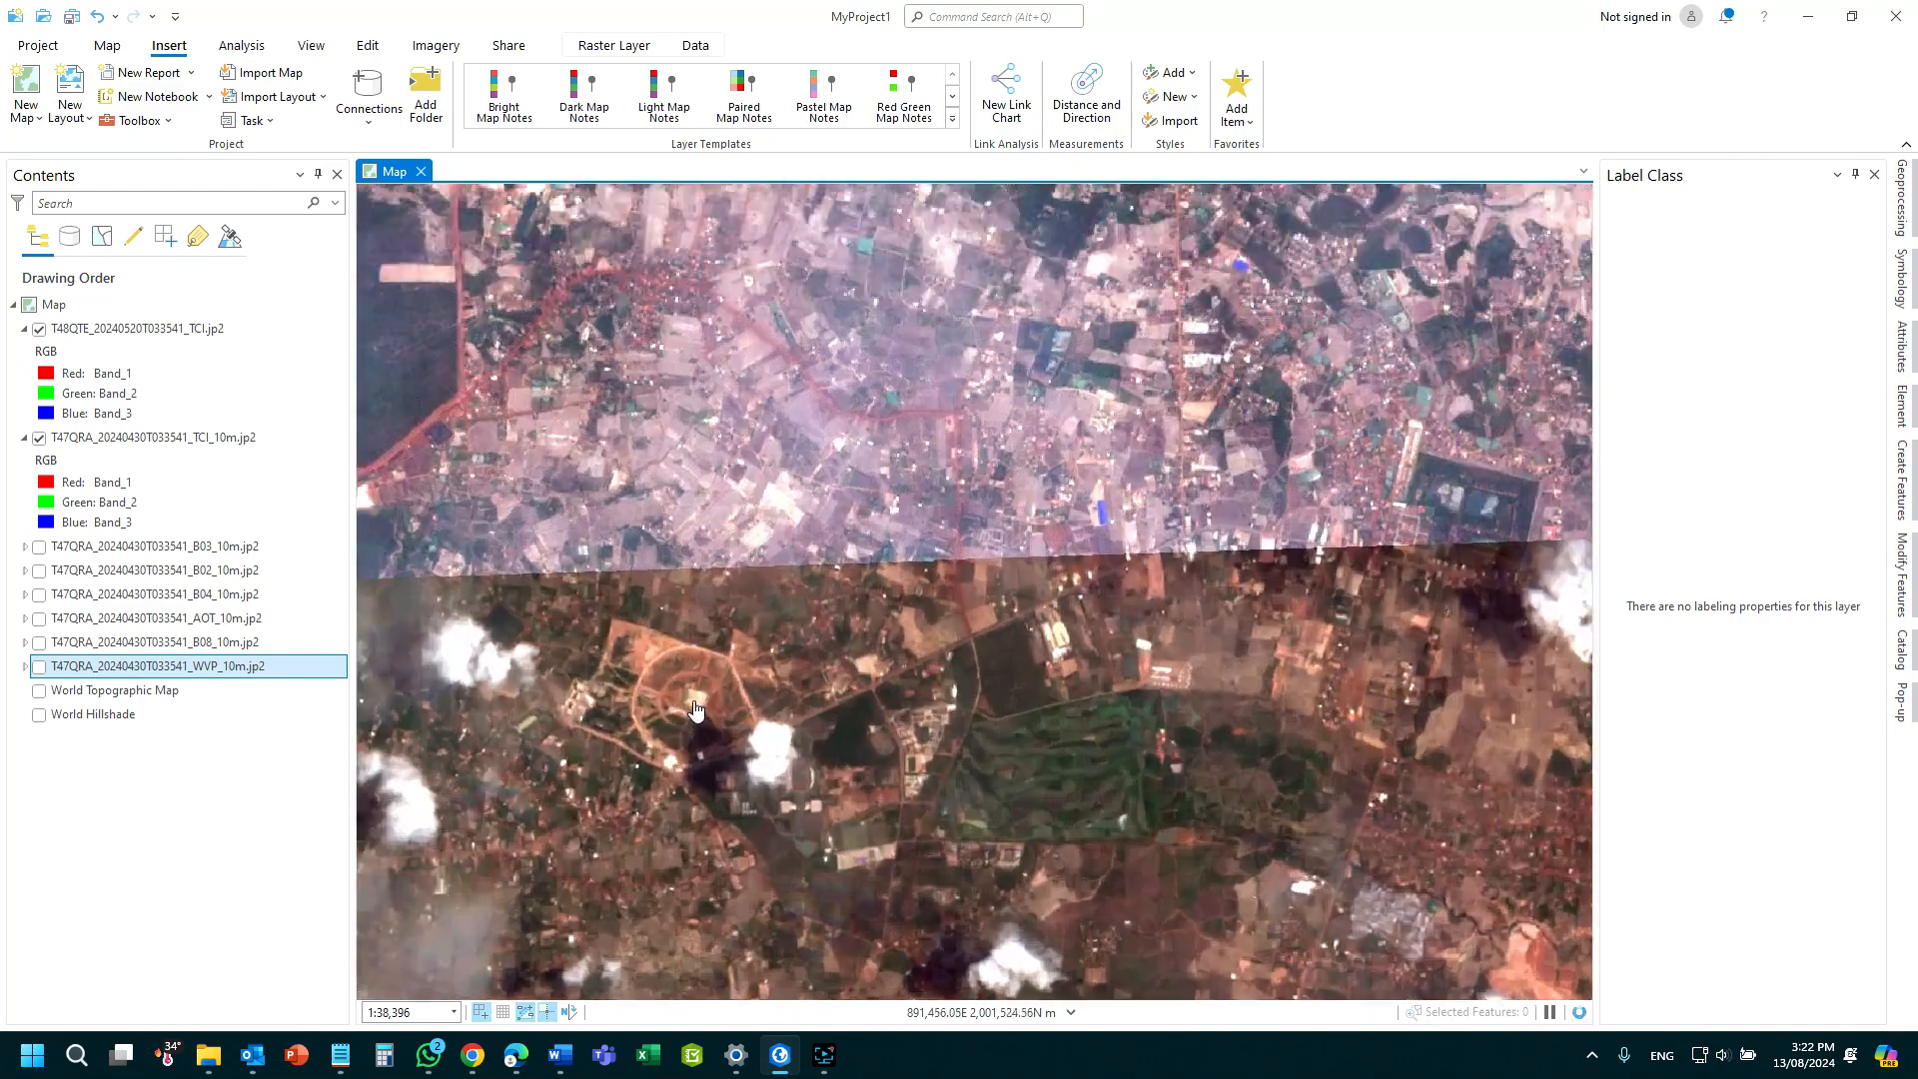
pyautogui.scroll(-5, 696, 709)
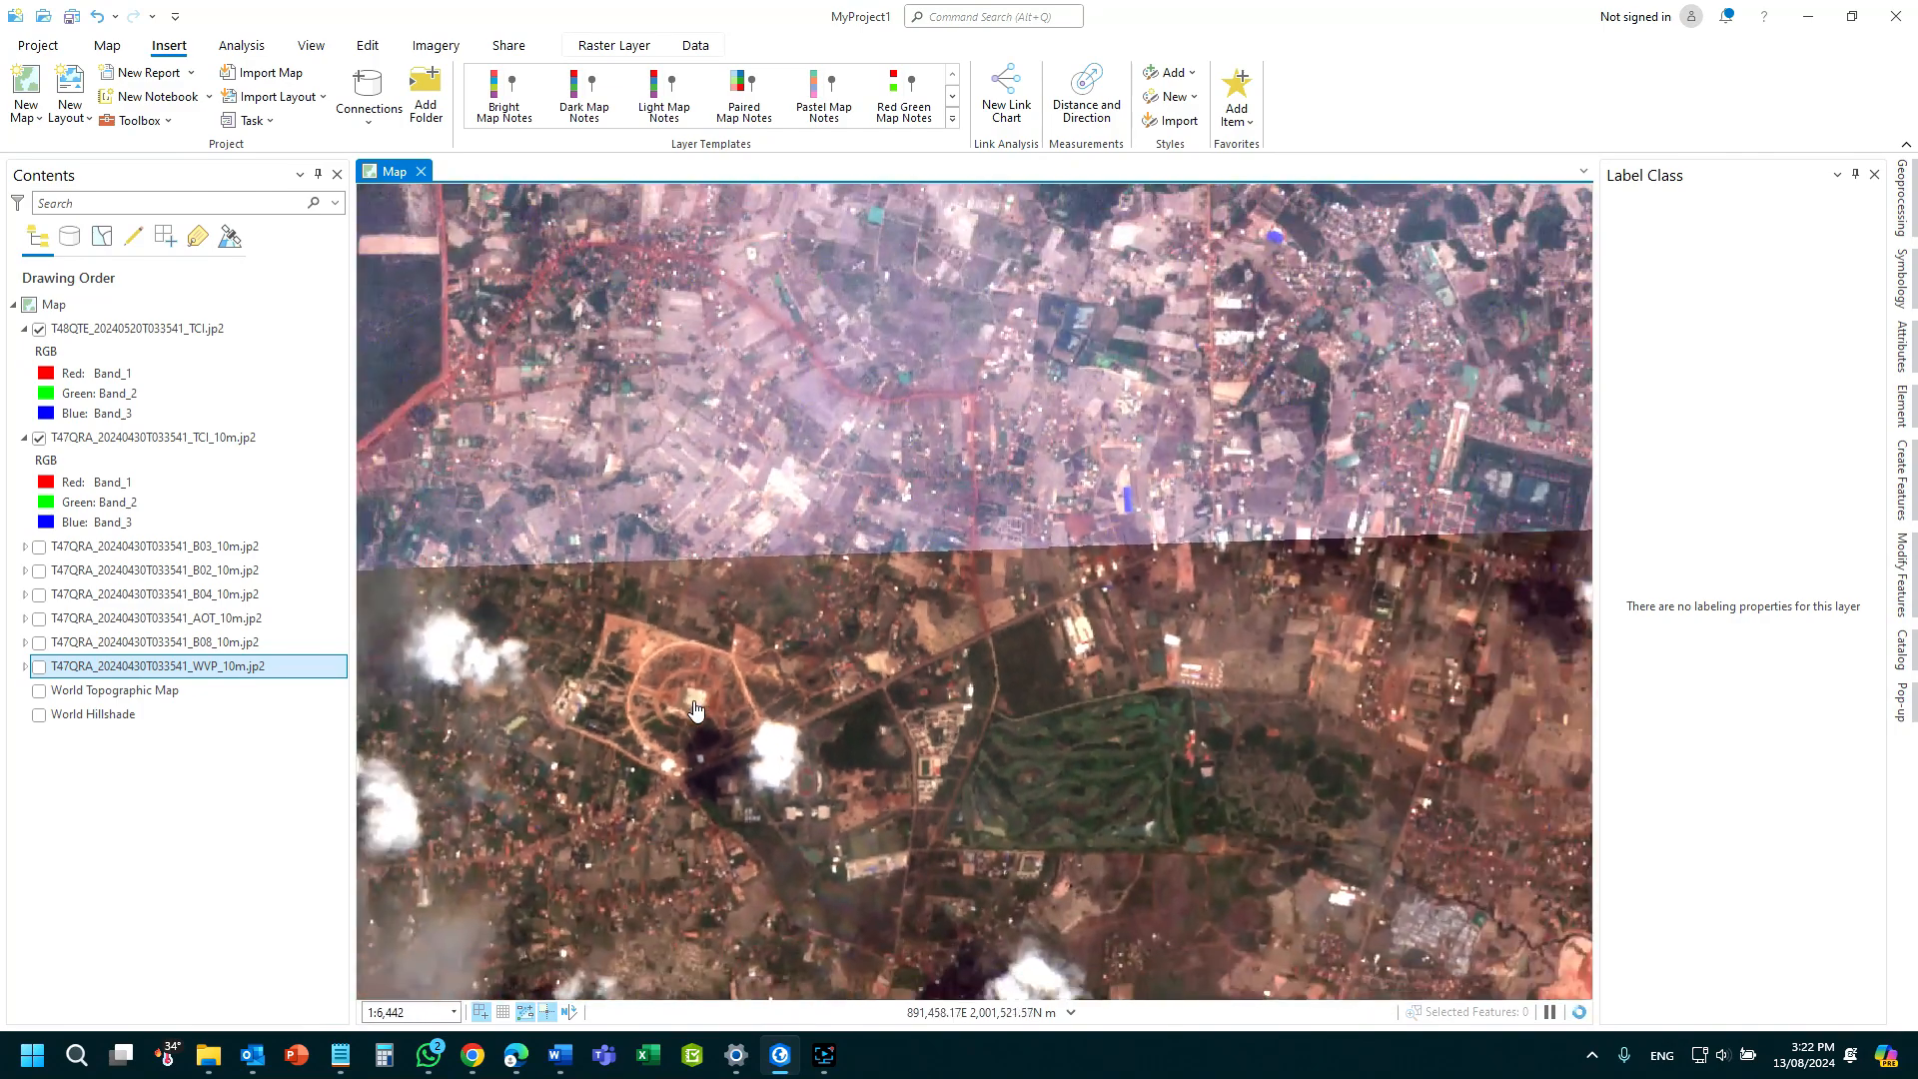
pyautogui.scroll(-3, 716, 661)
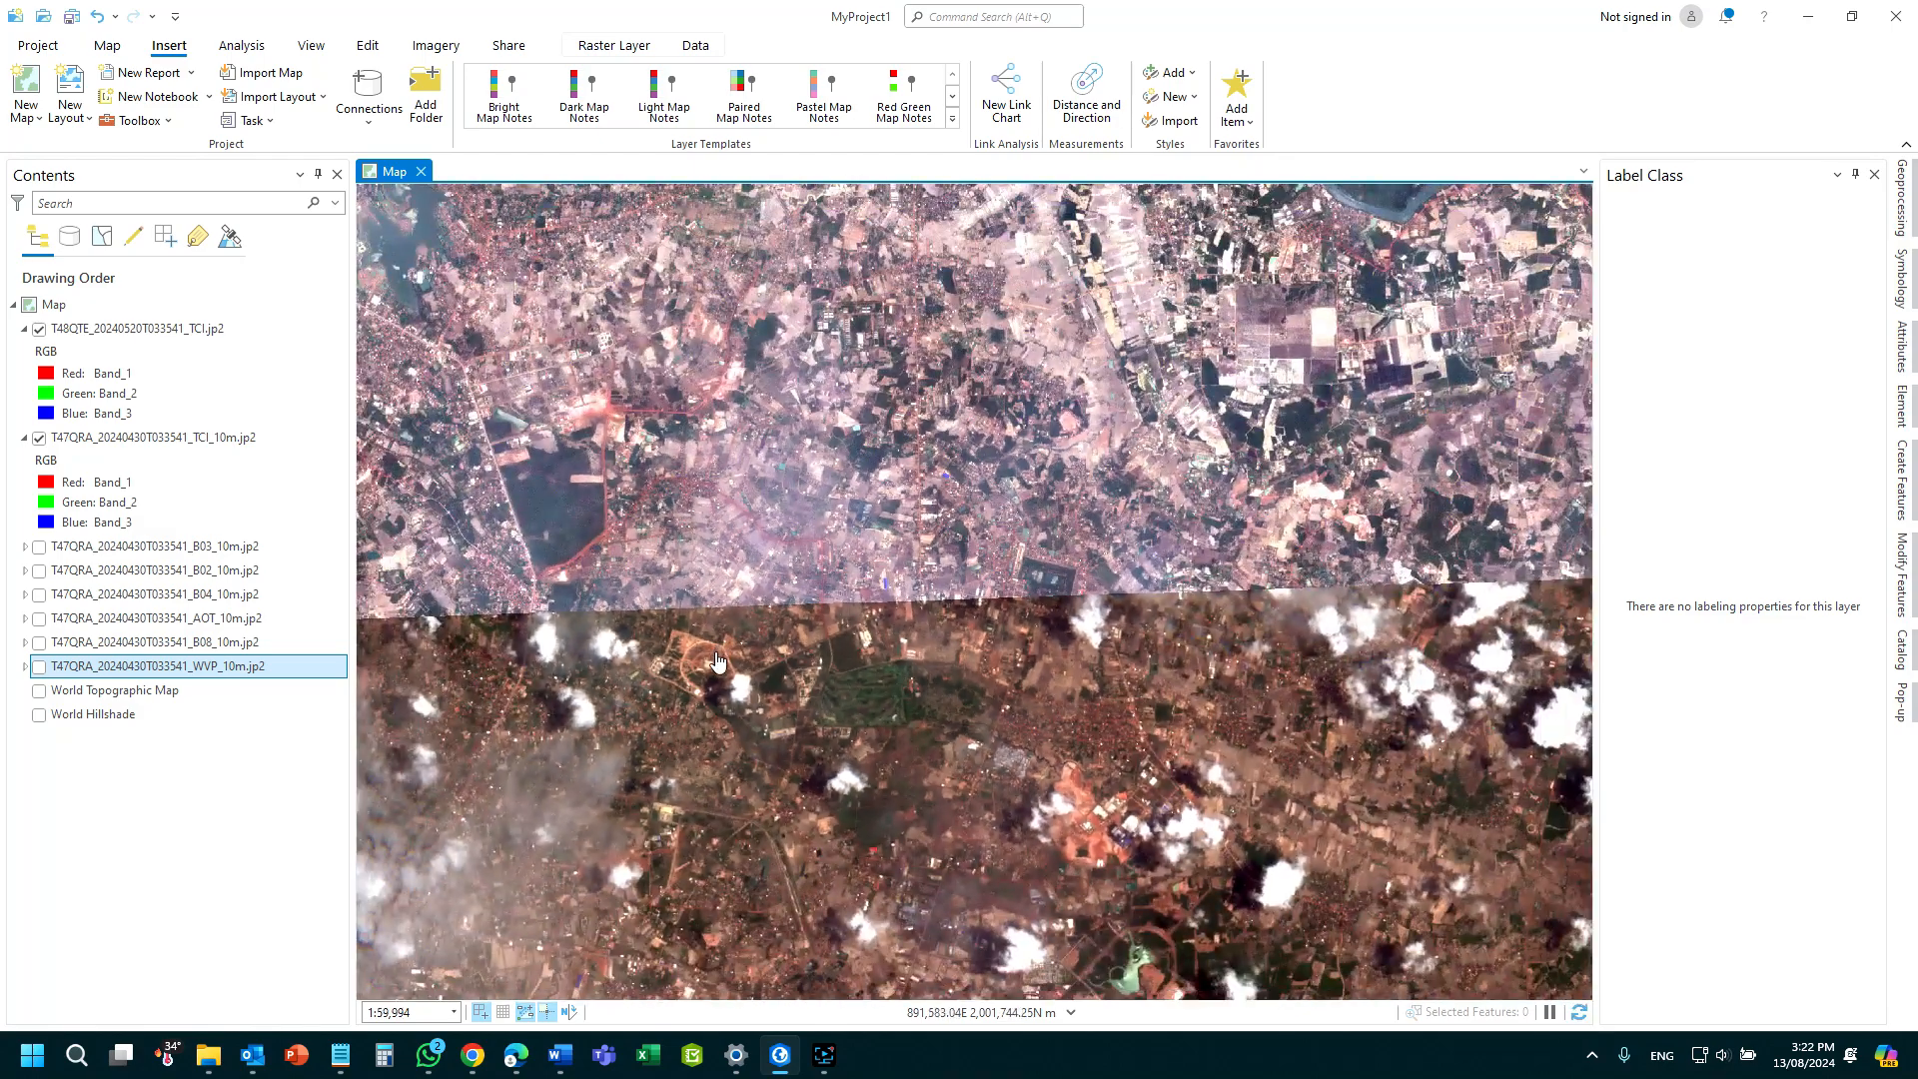
pyautogui.moveTo(744, 672); pyautogui.dragTo(744, 453)
pyautogui.moveTo(882, 792); pyautogui.dragTo(574, 543)
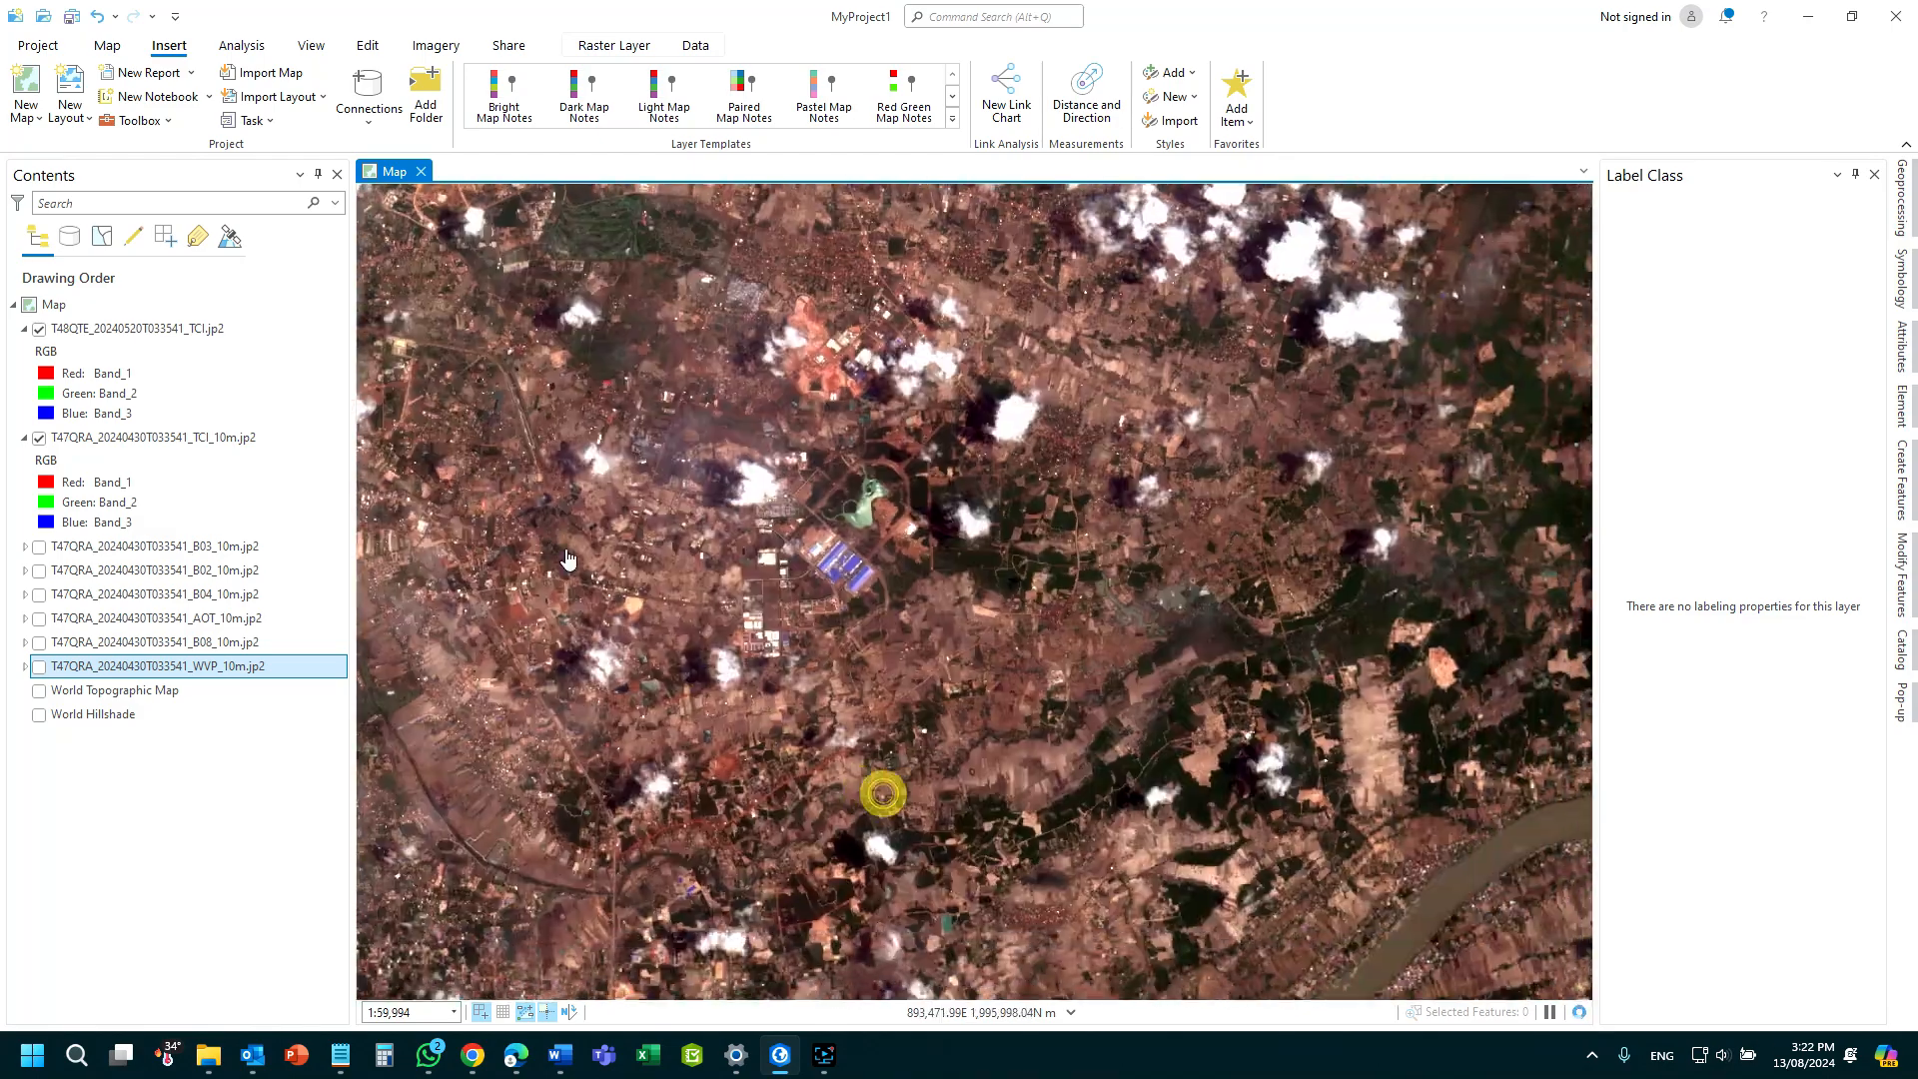
pyautogui.moveTo(936, 442); pyautogui.dragTo(739, 538)
pyautogui.scroll(4, 739, 537)
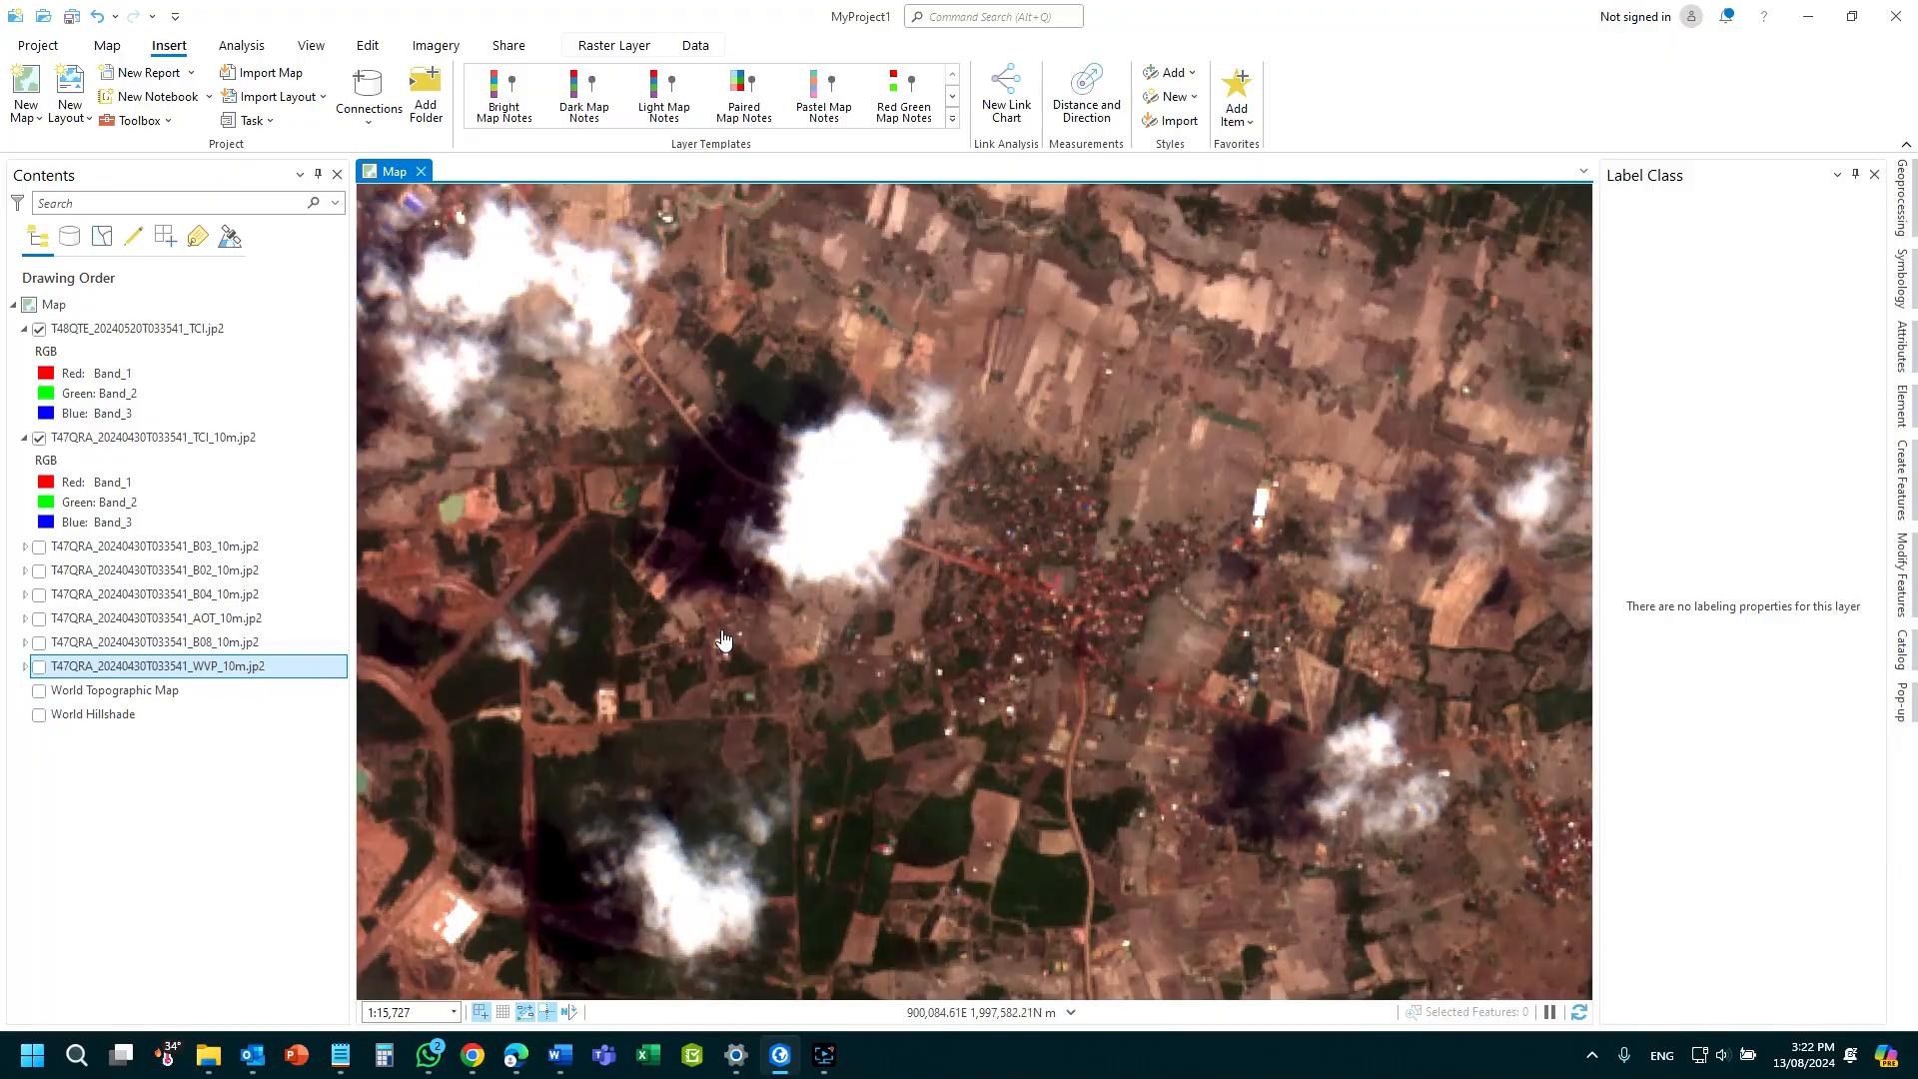
pyautogui.scroll(-6, 699, 709)
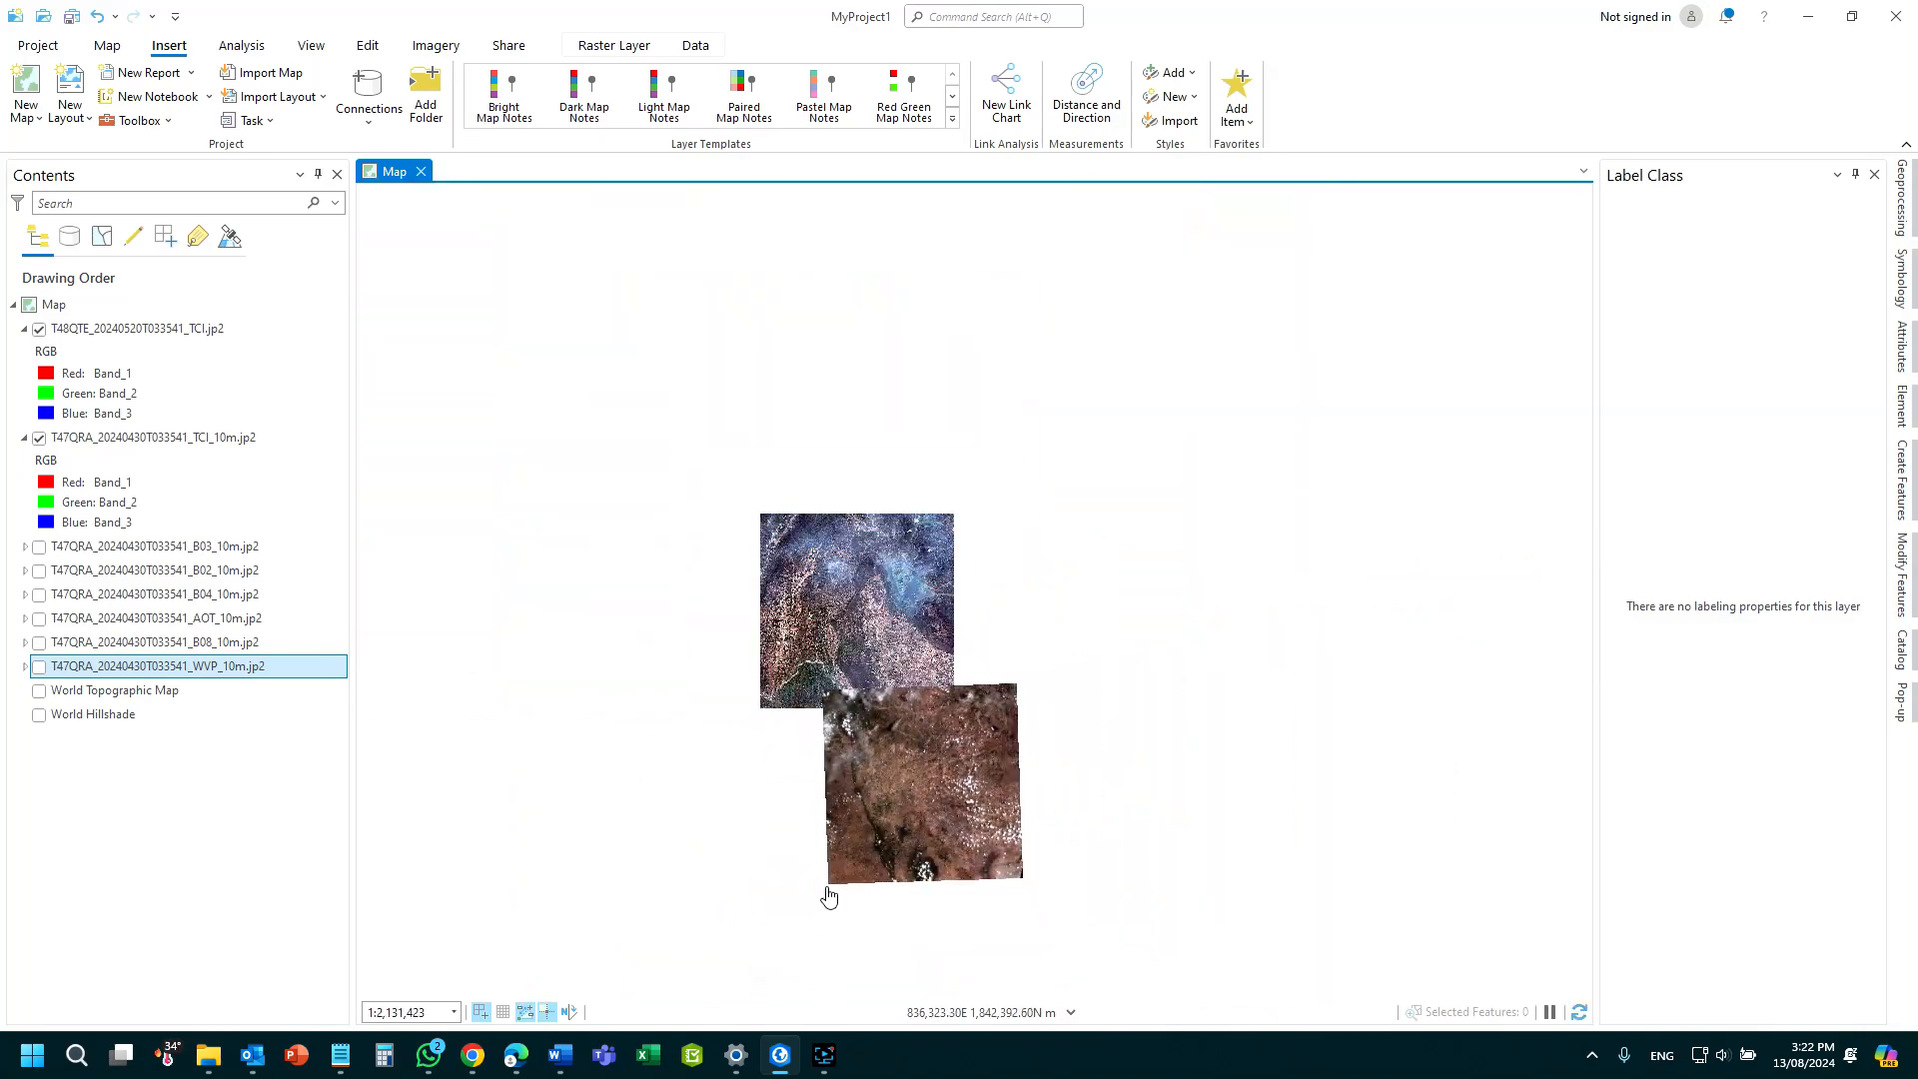
pyautogui.scroll(6, 879, 603)
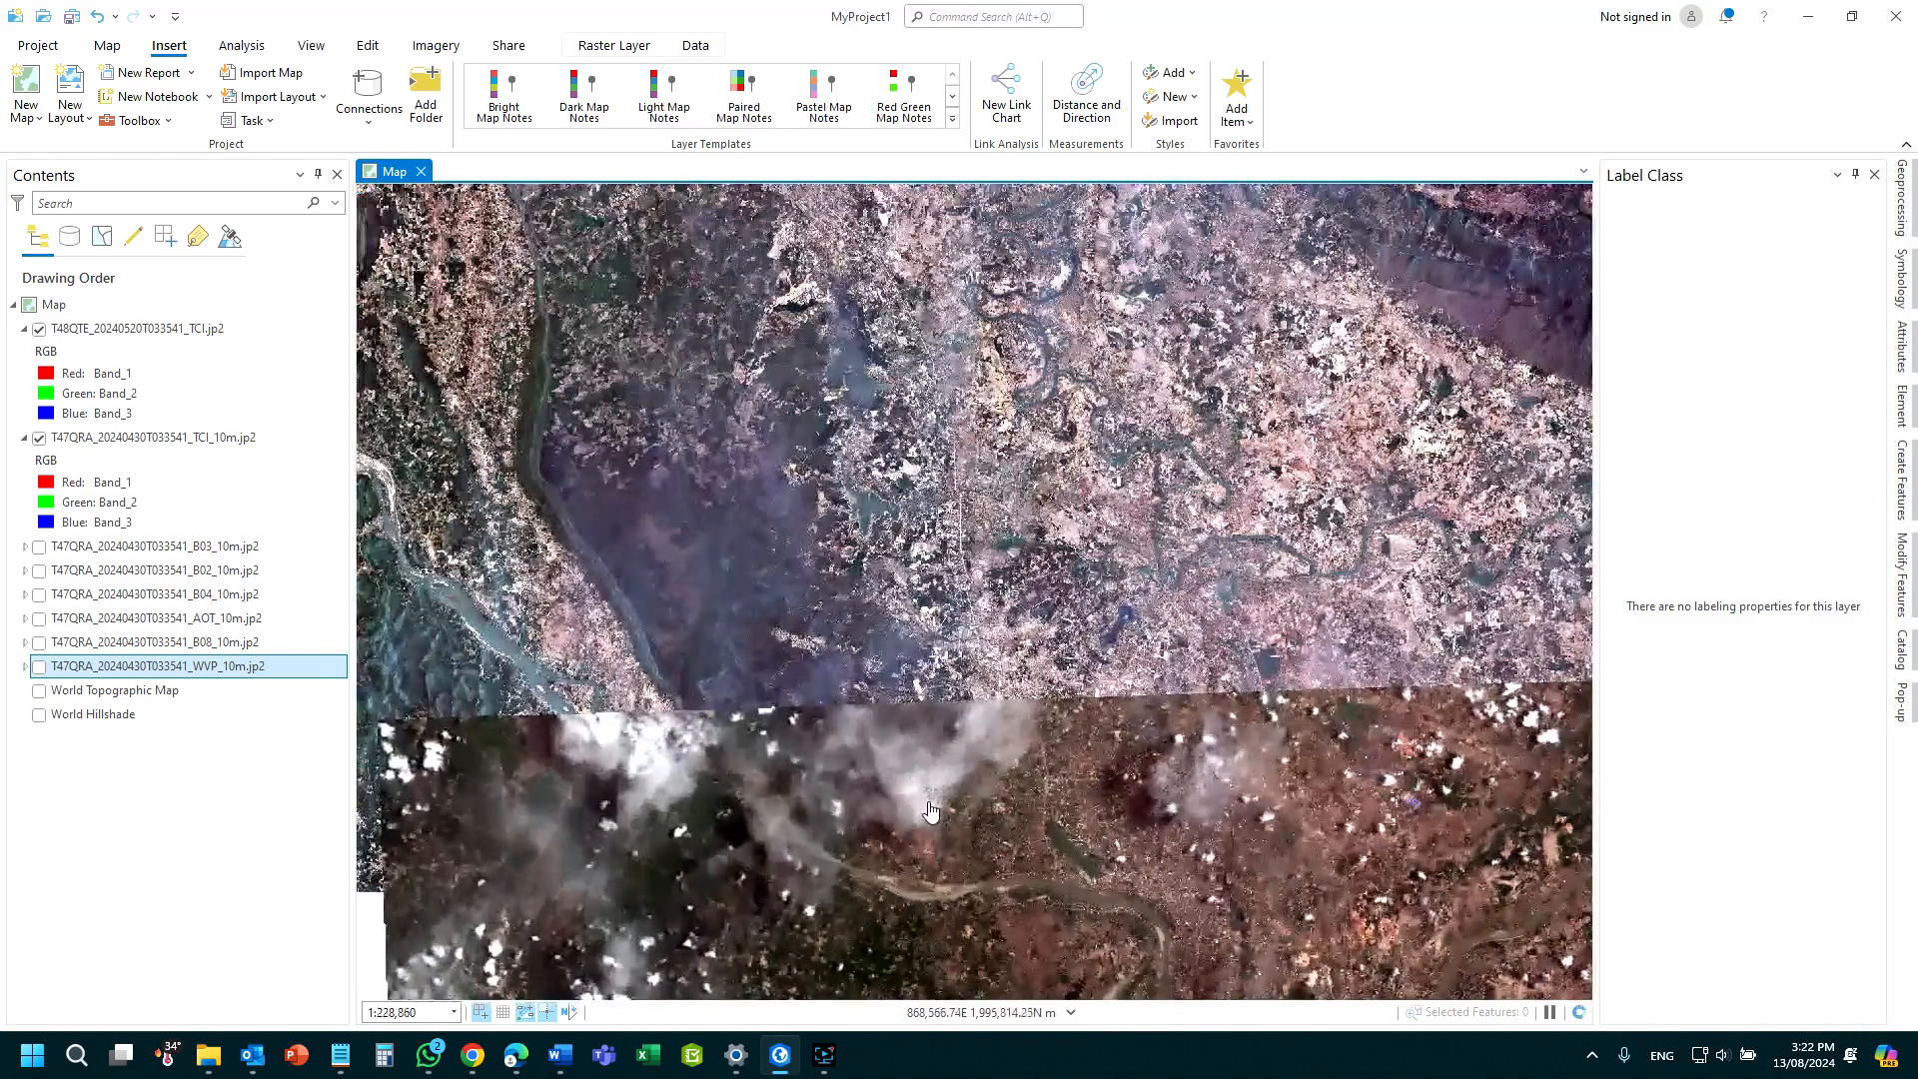